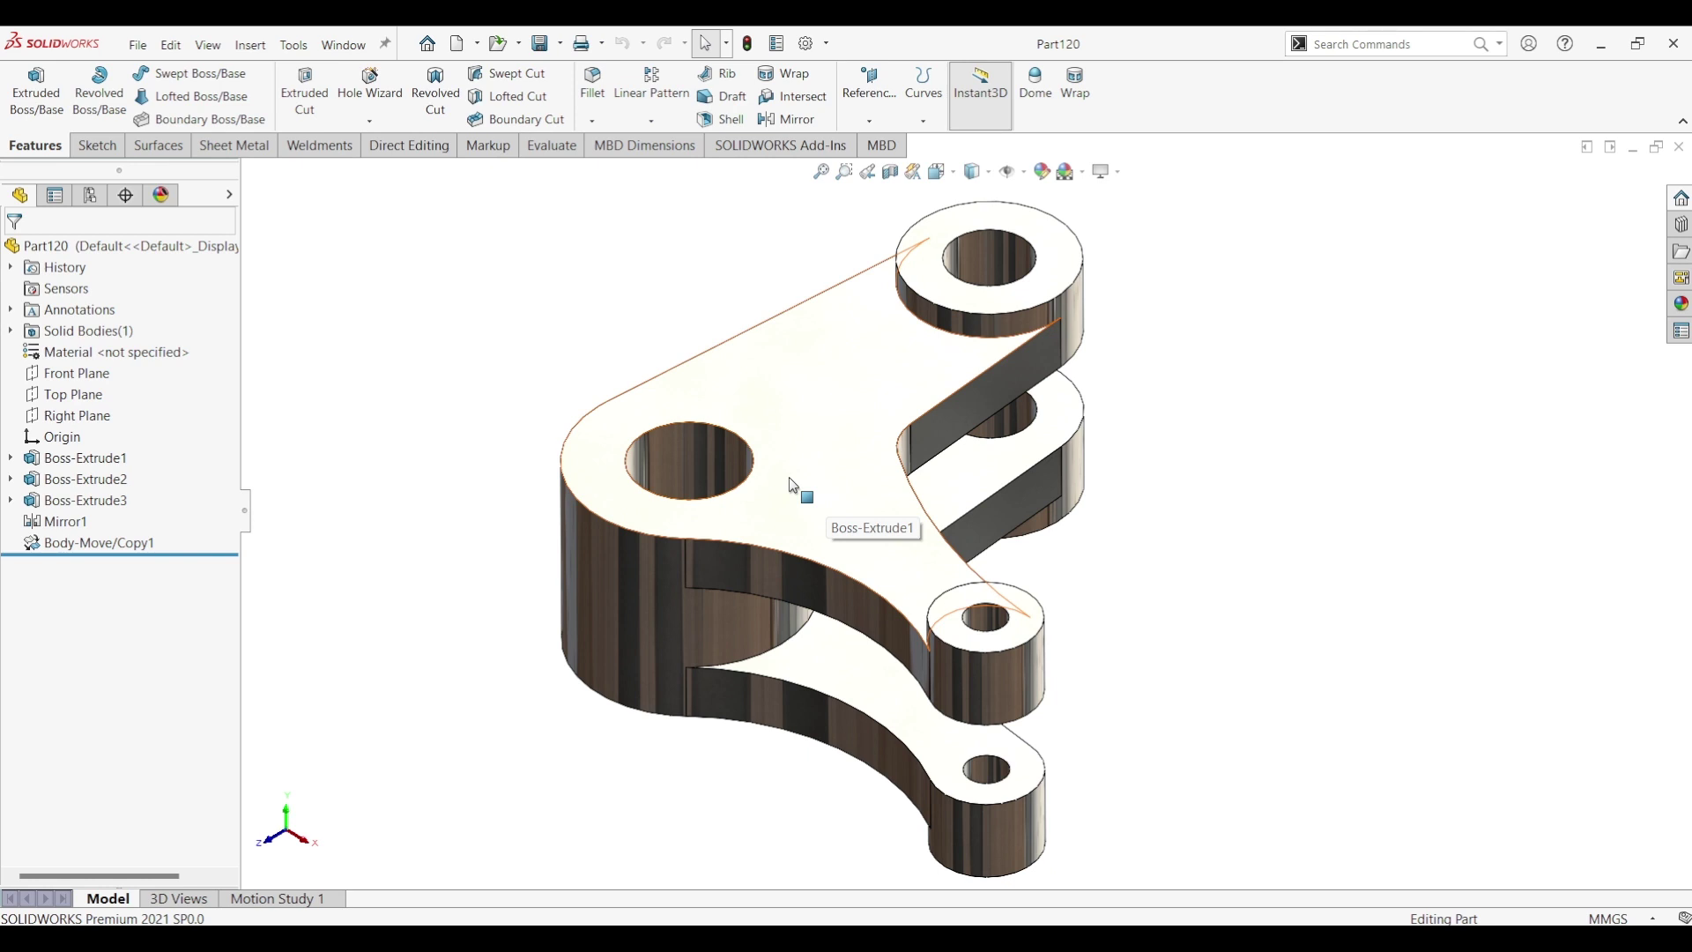
Step: Review the bracket PDF drawing, then start a new SOLIDWORKS Part document
key("alt+Tab")
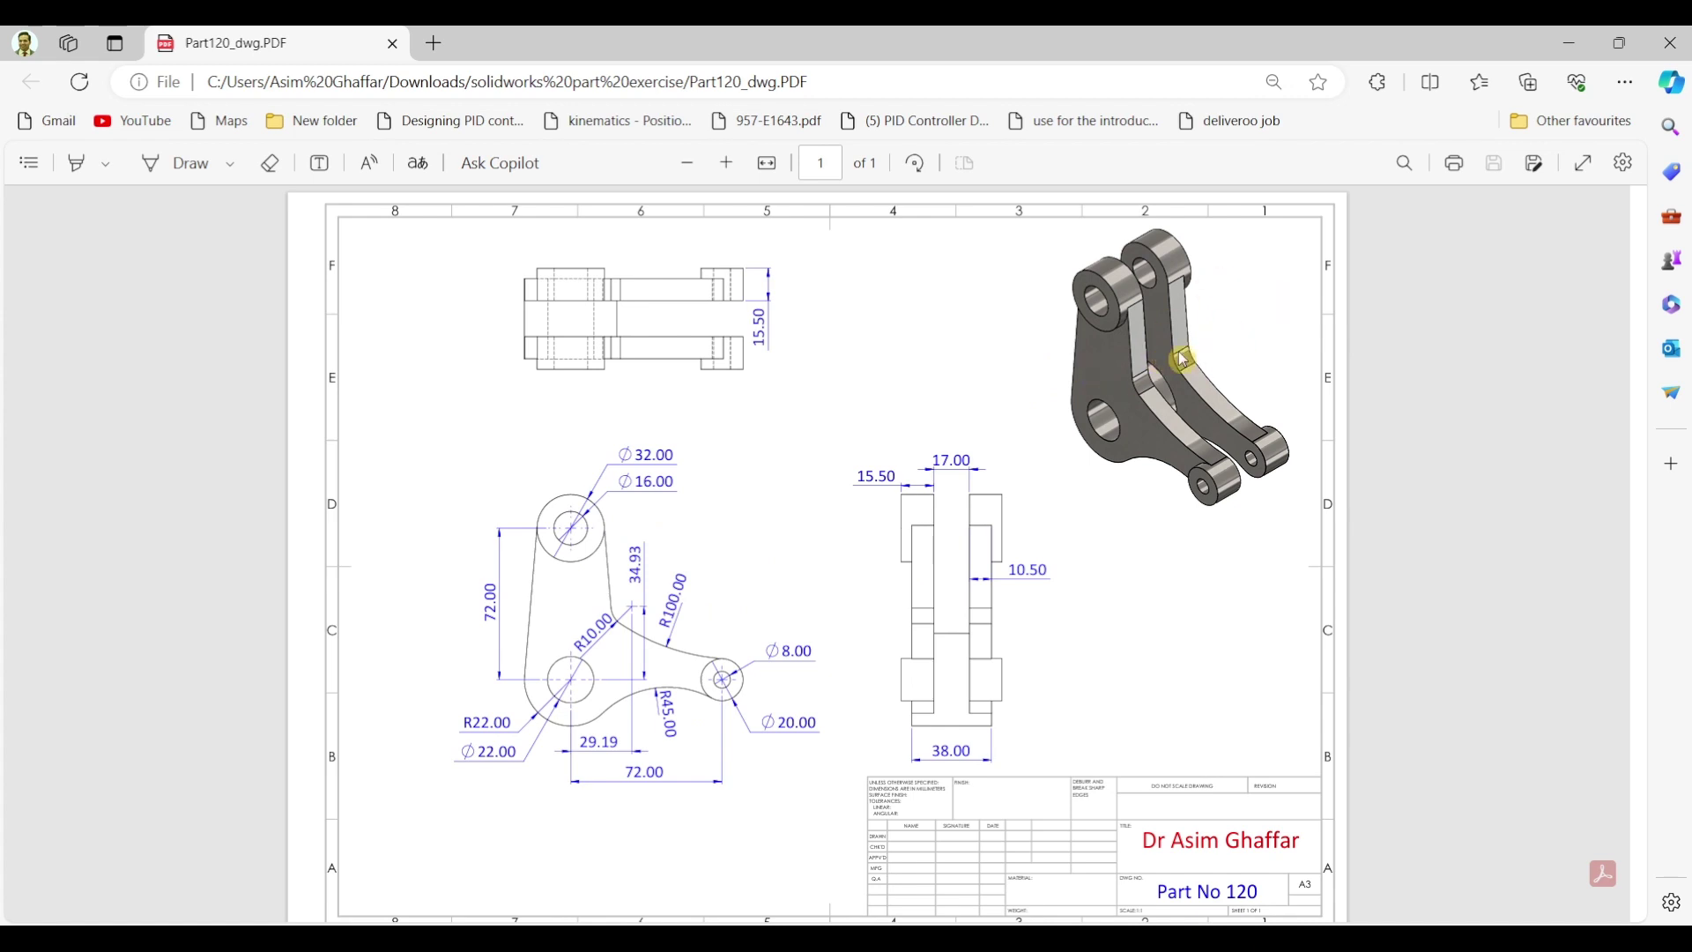
left_click(1570, 43)
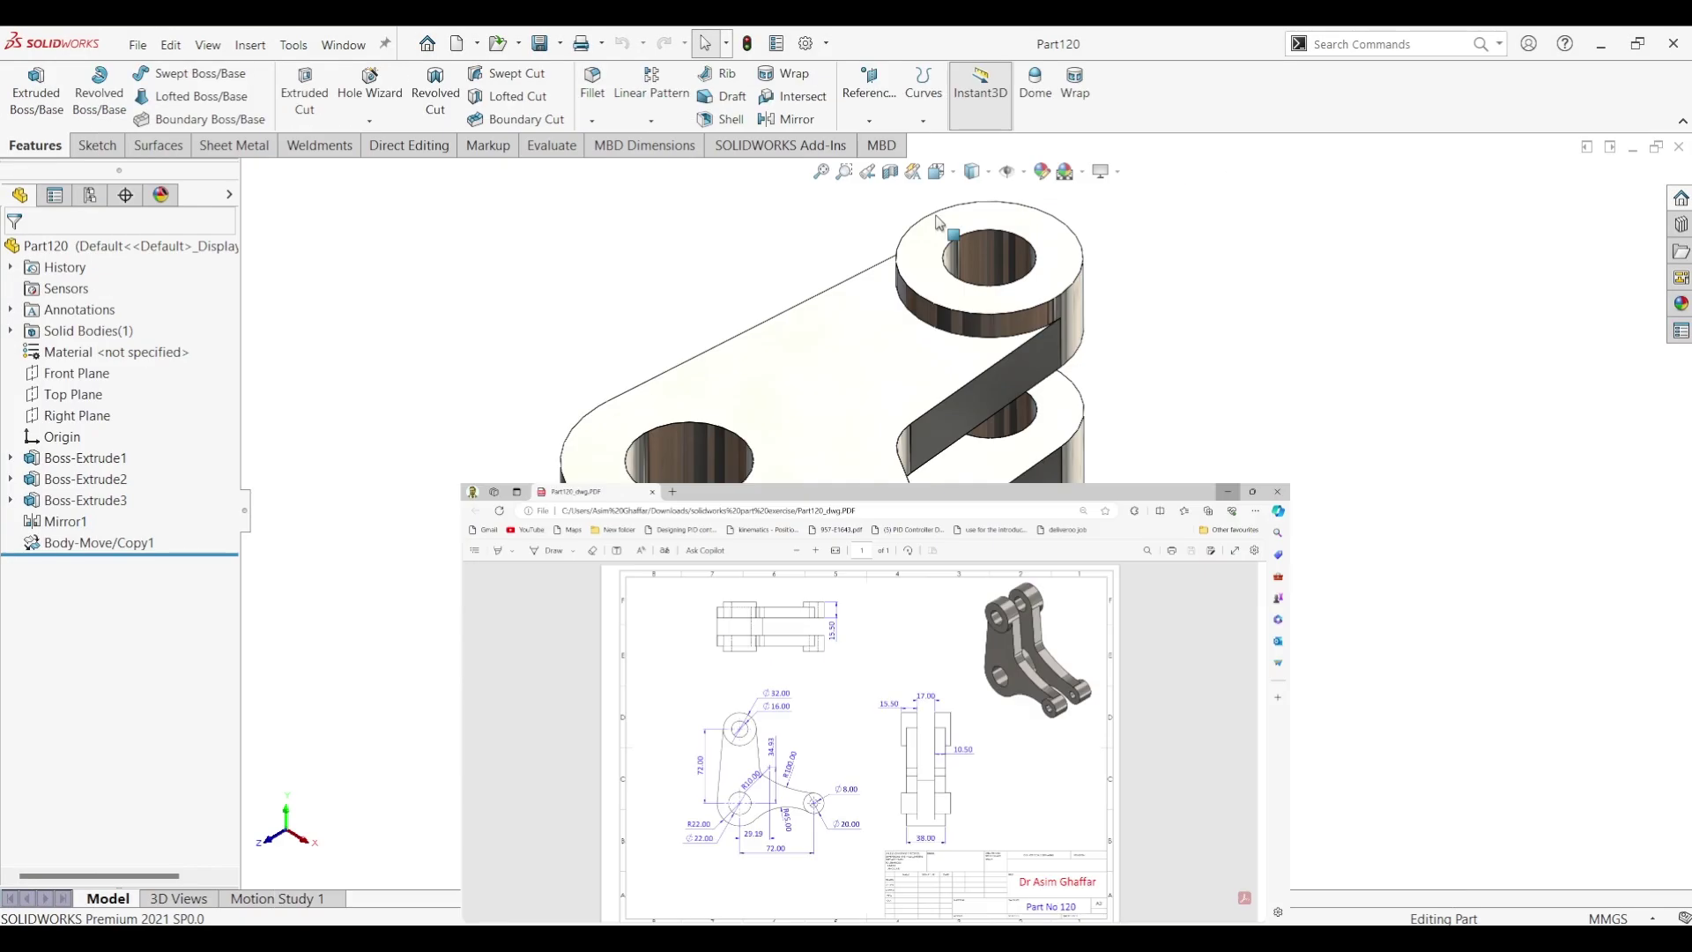
left_click(141, 48)
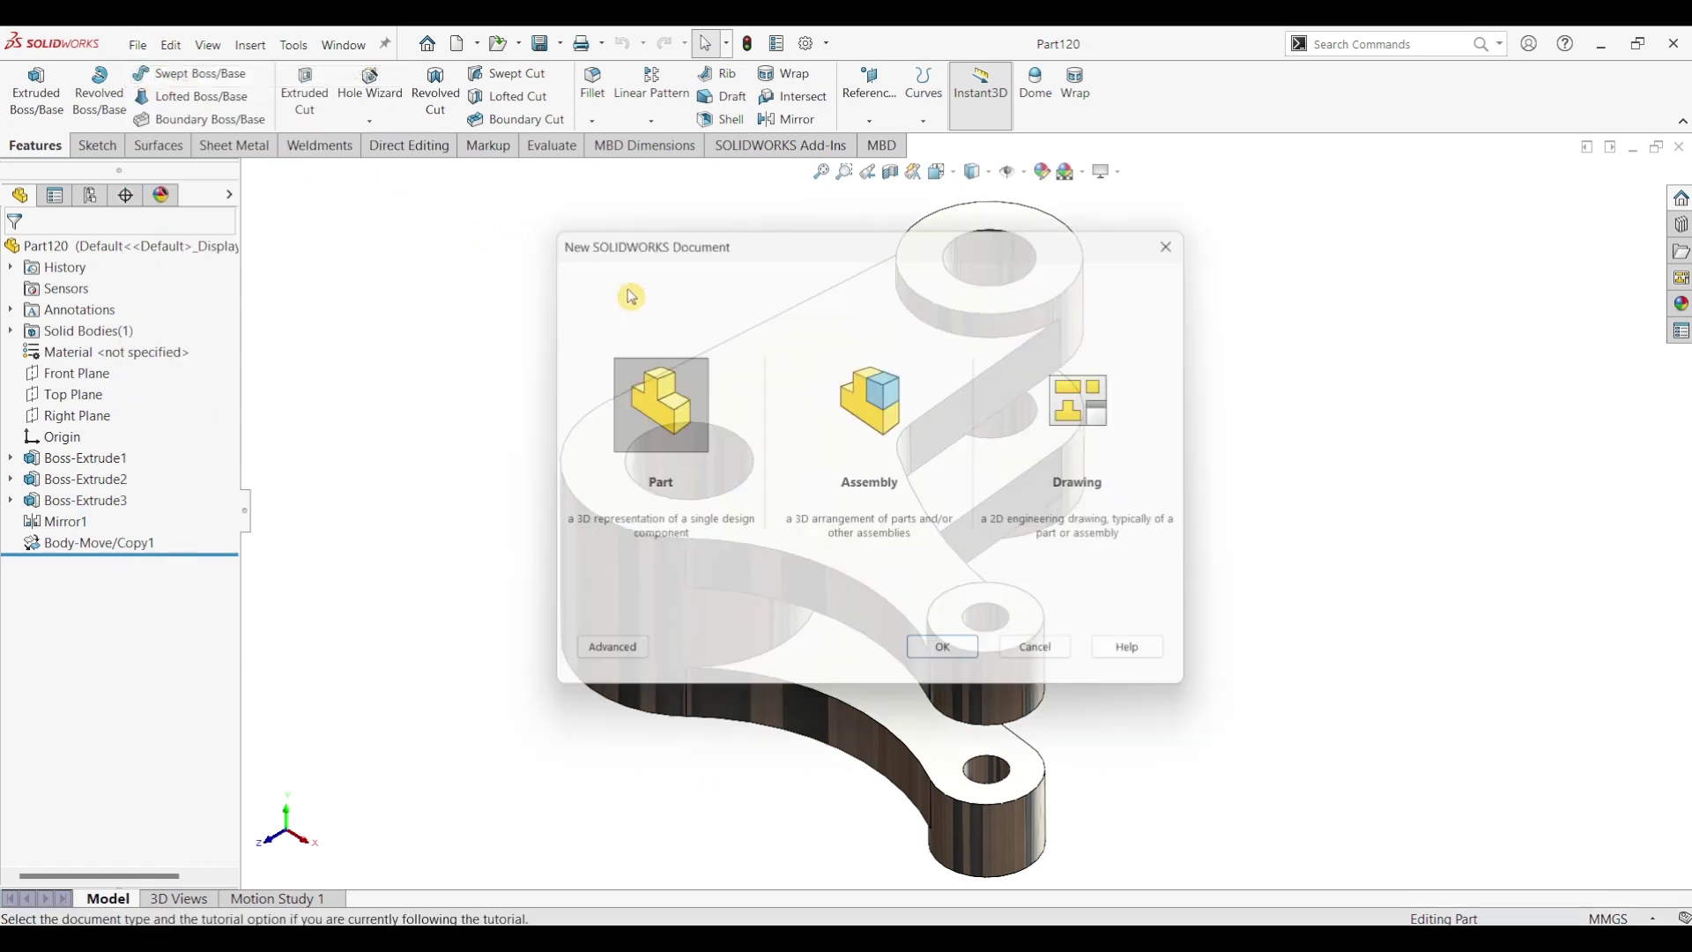
Step: Create Part1 and start Sketch1 on the Top Plane, rechecking the PDF drawing
left_click(932, 665)
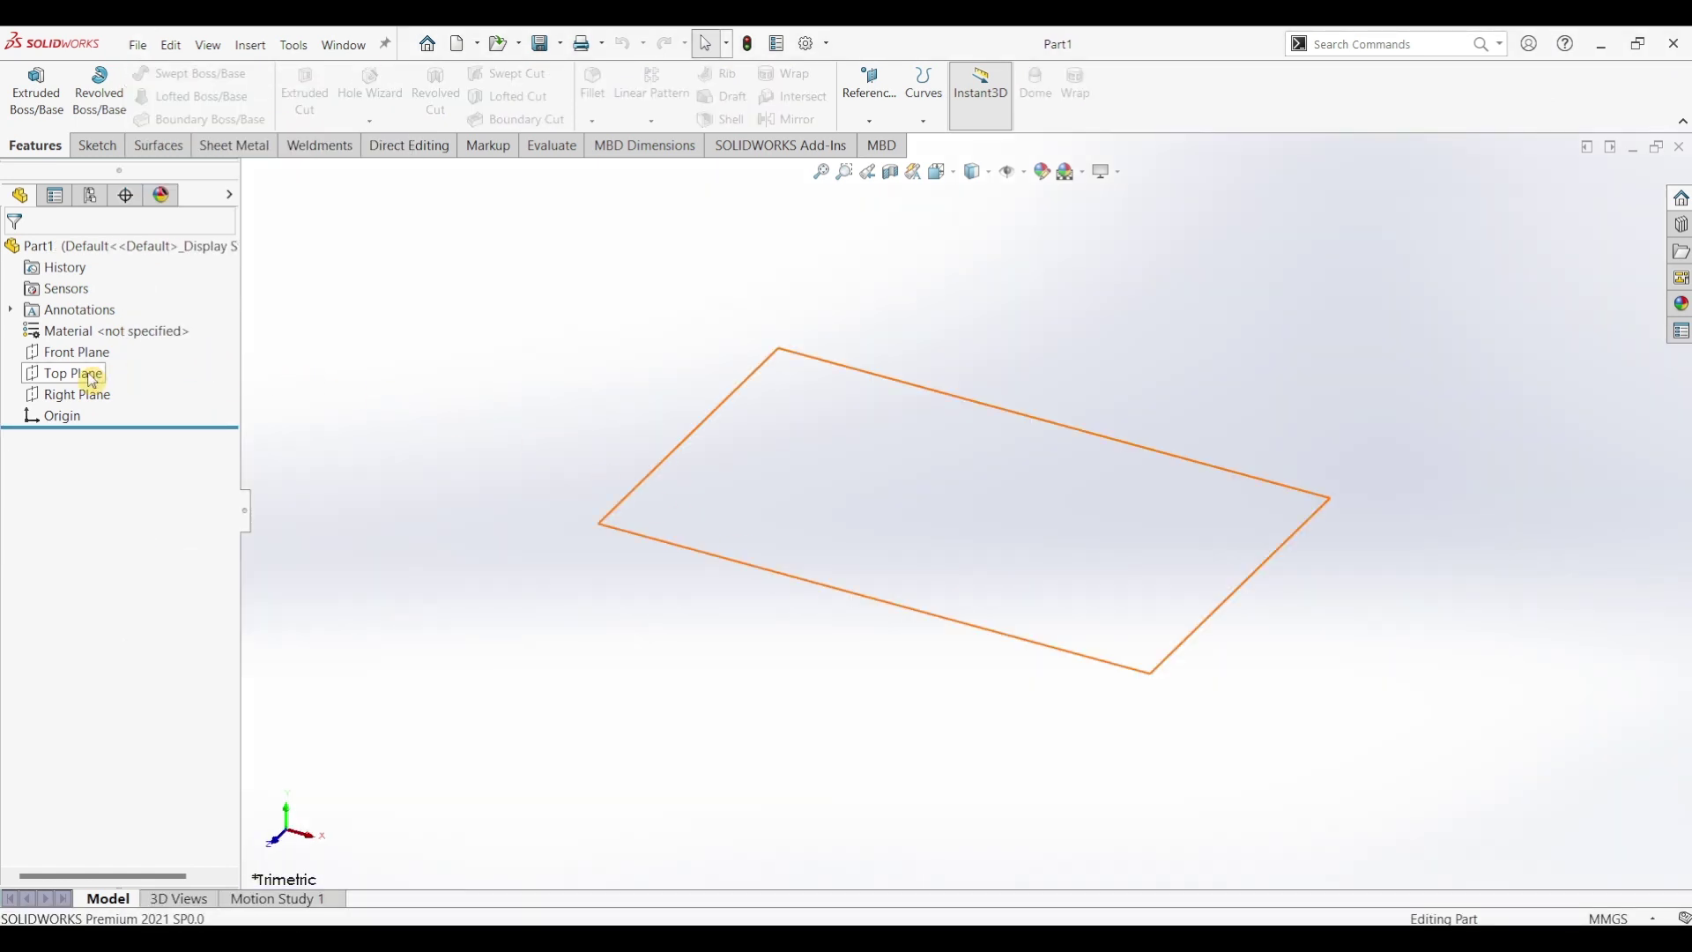
left_click(88, 374)
left_click(94, 146)
left_click(26, 86)
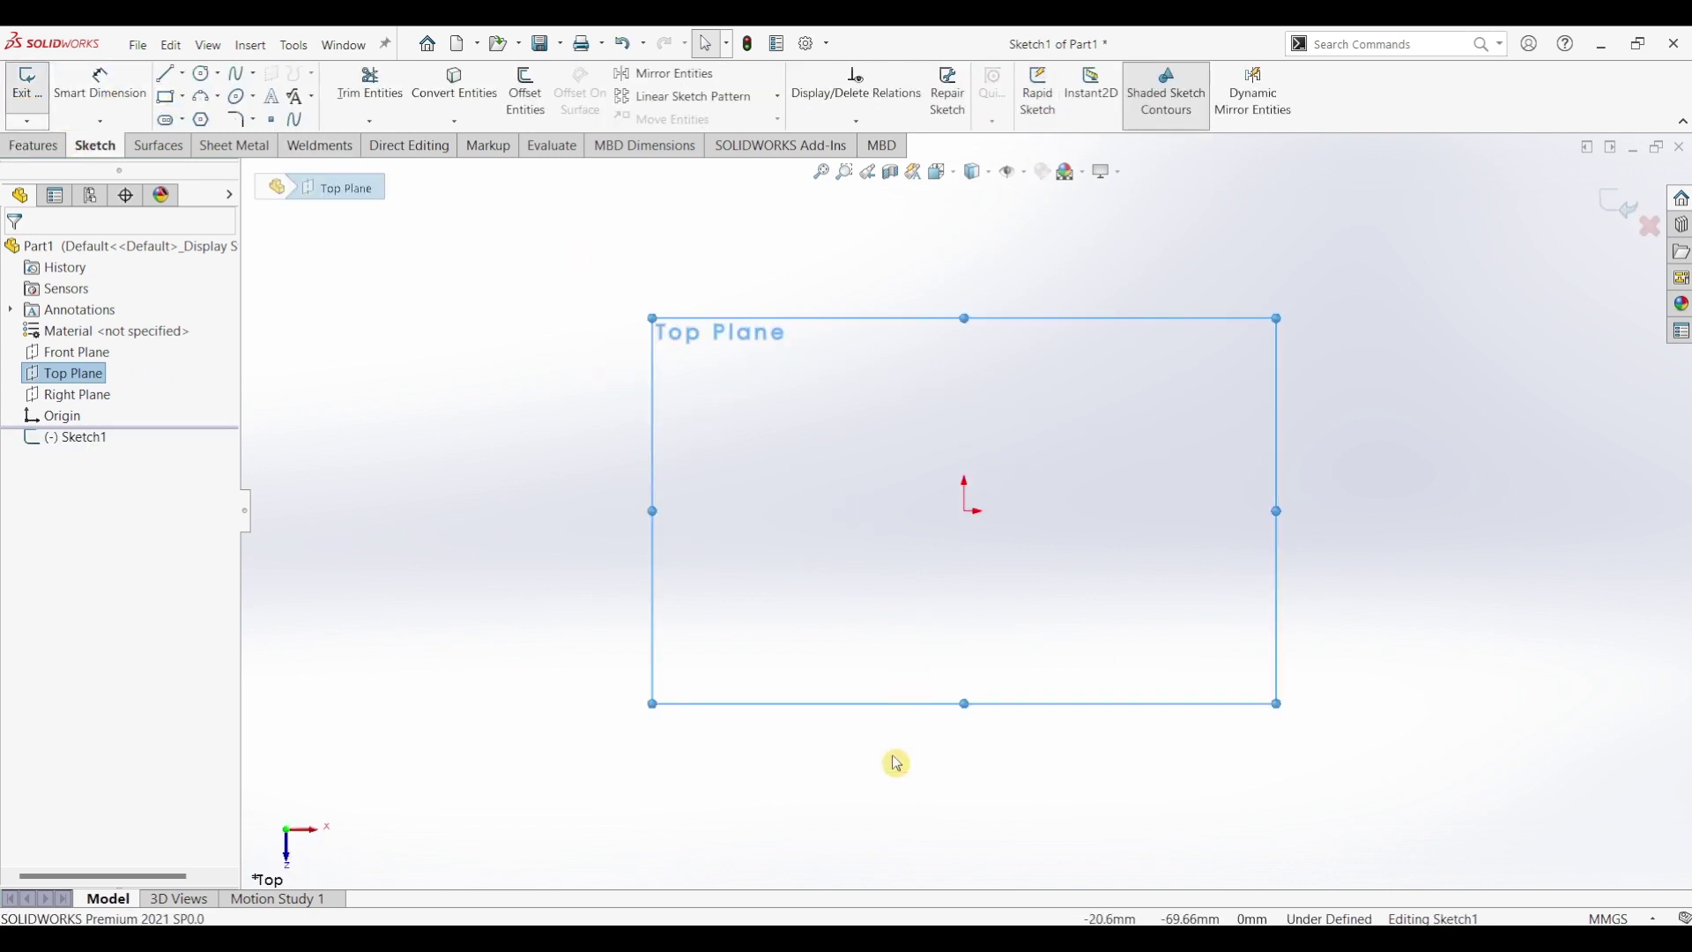
key("alt+Tab")
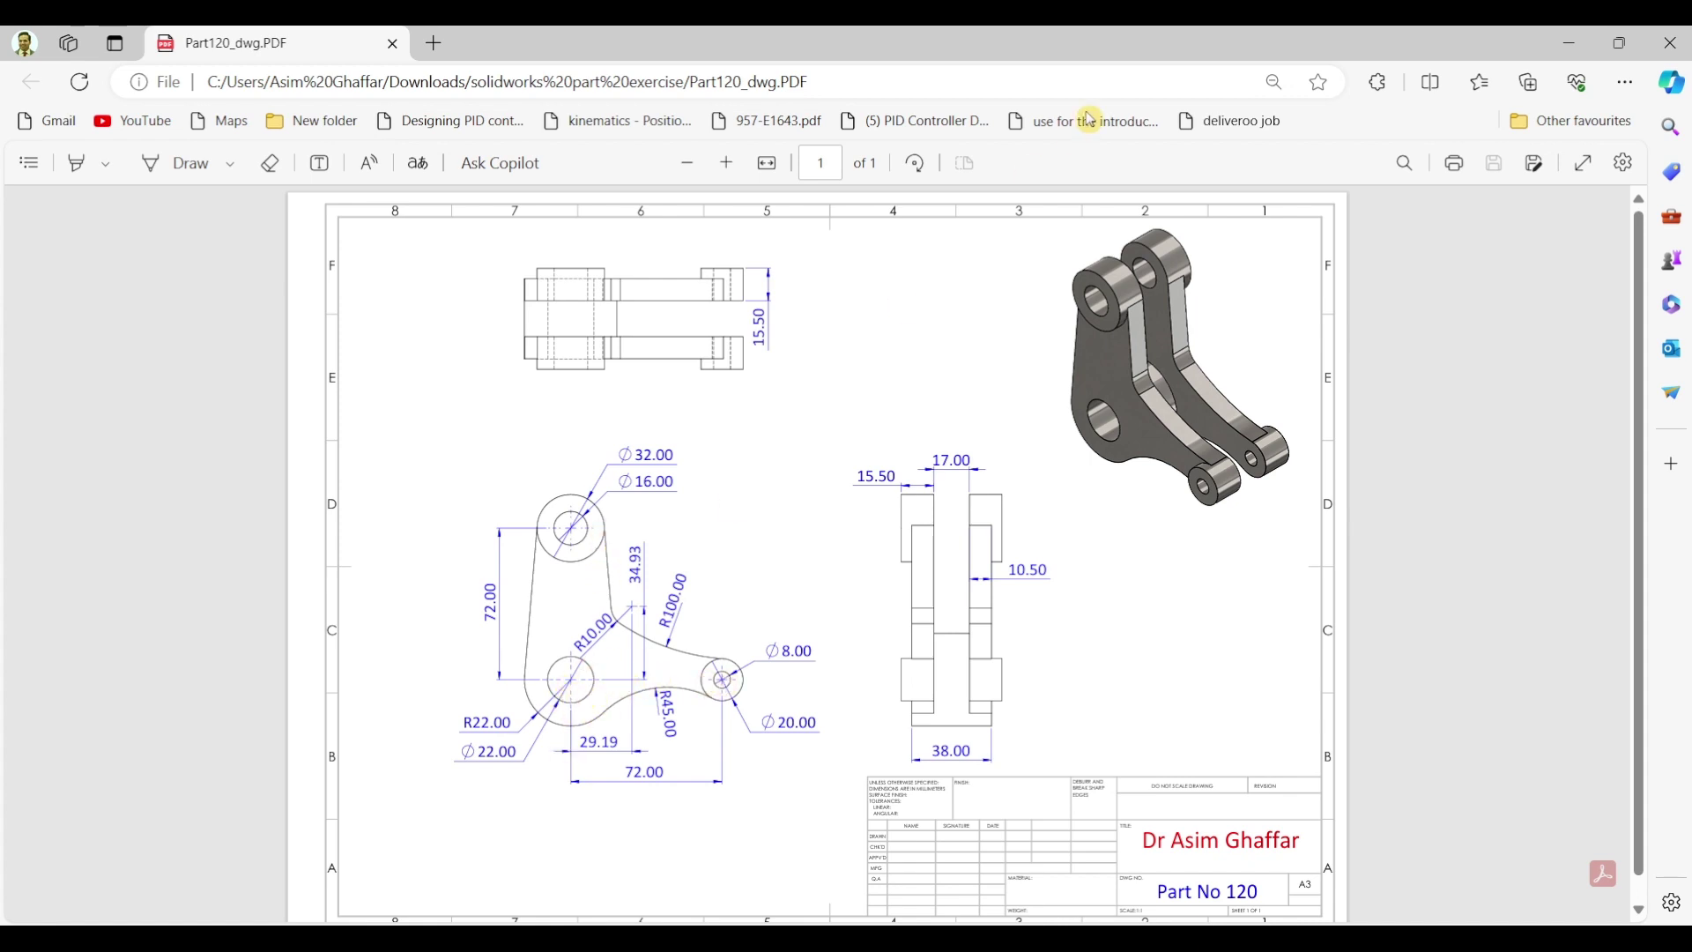
left_click(1570, 44)
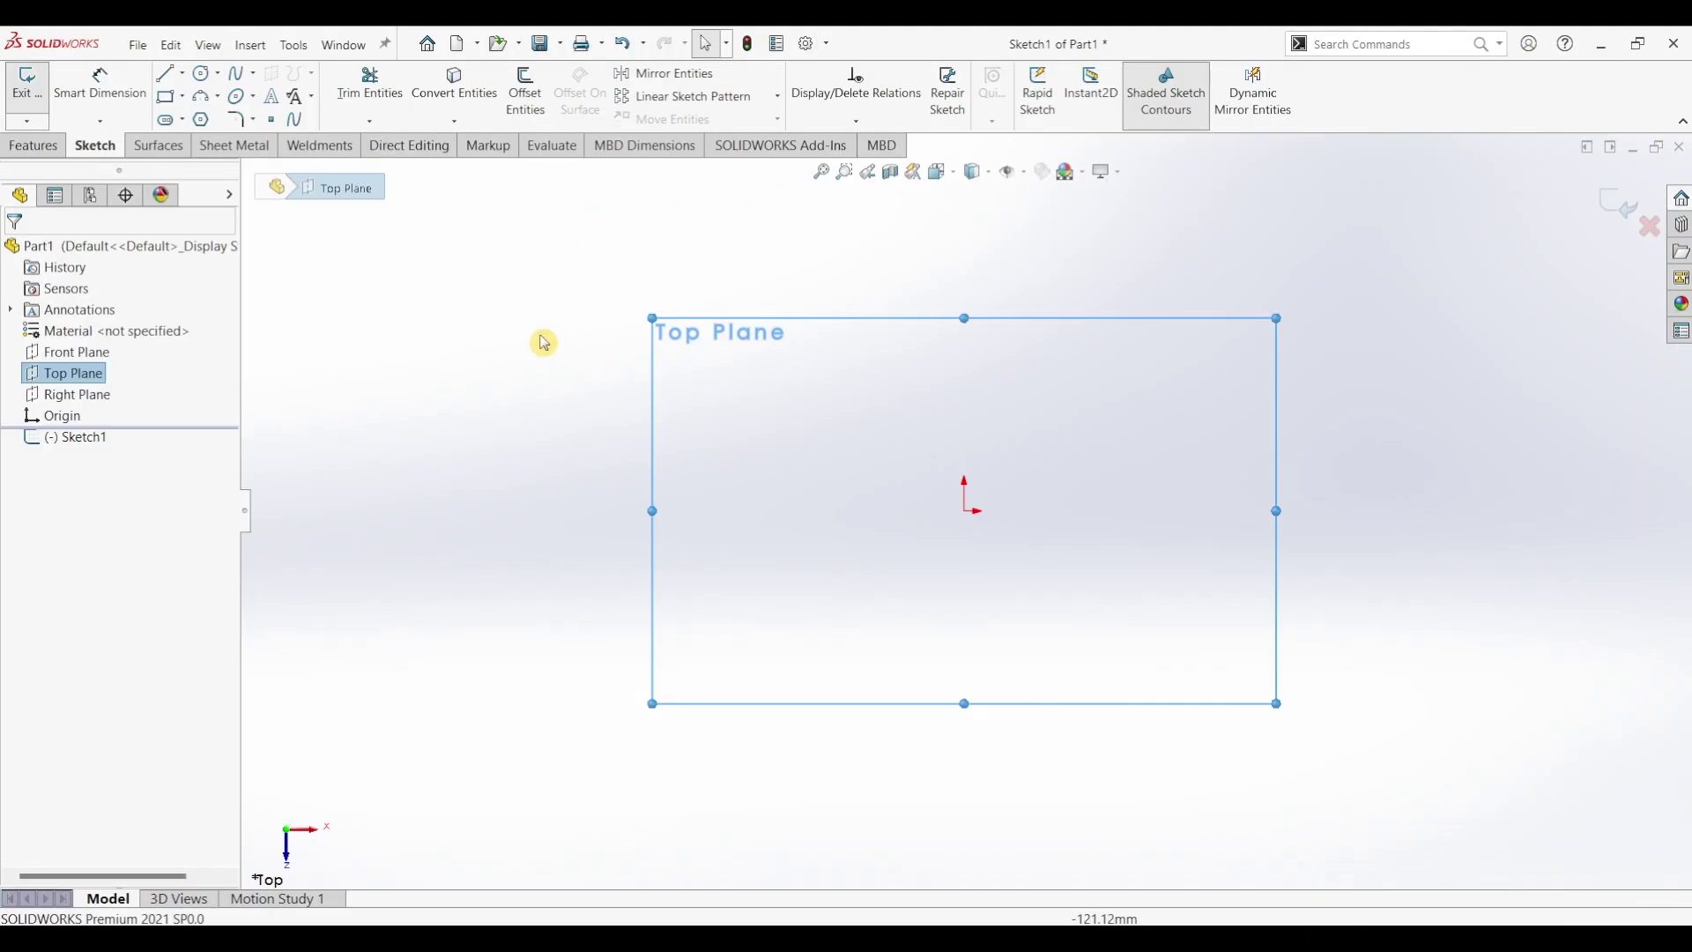
Step: Draw two concentric circles centred on the origin
left_click(202, 73)
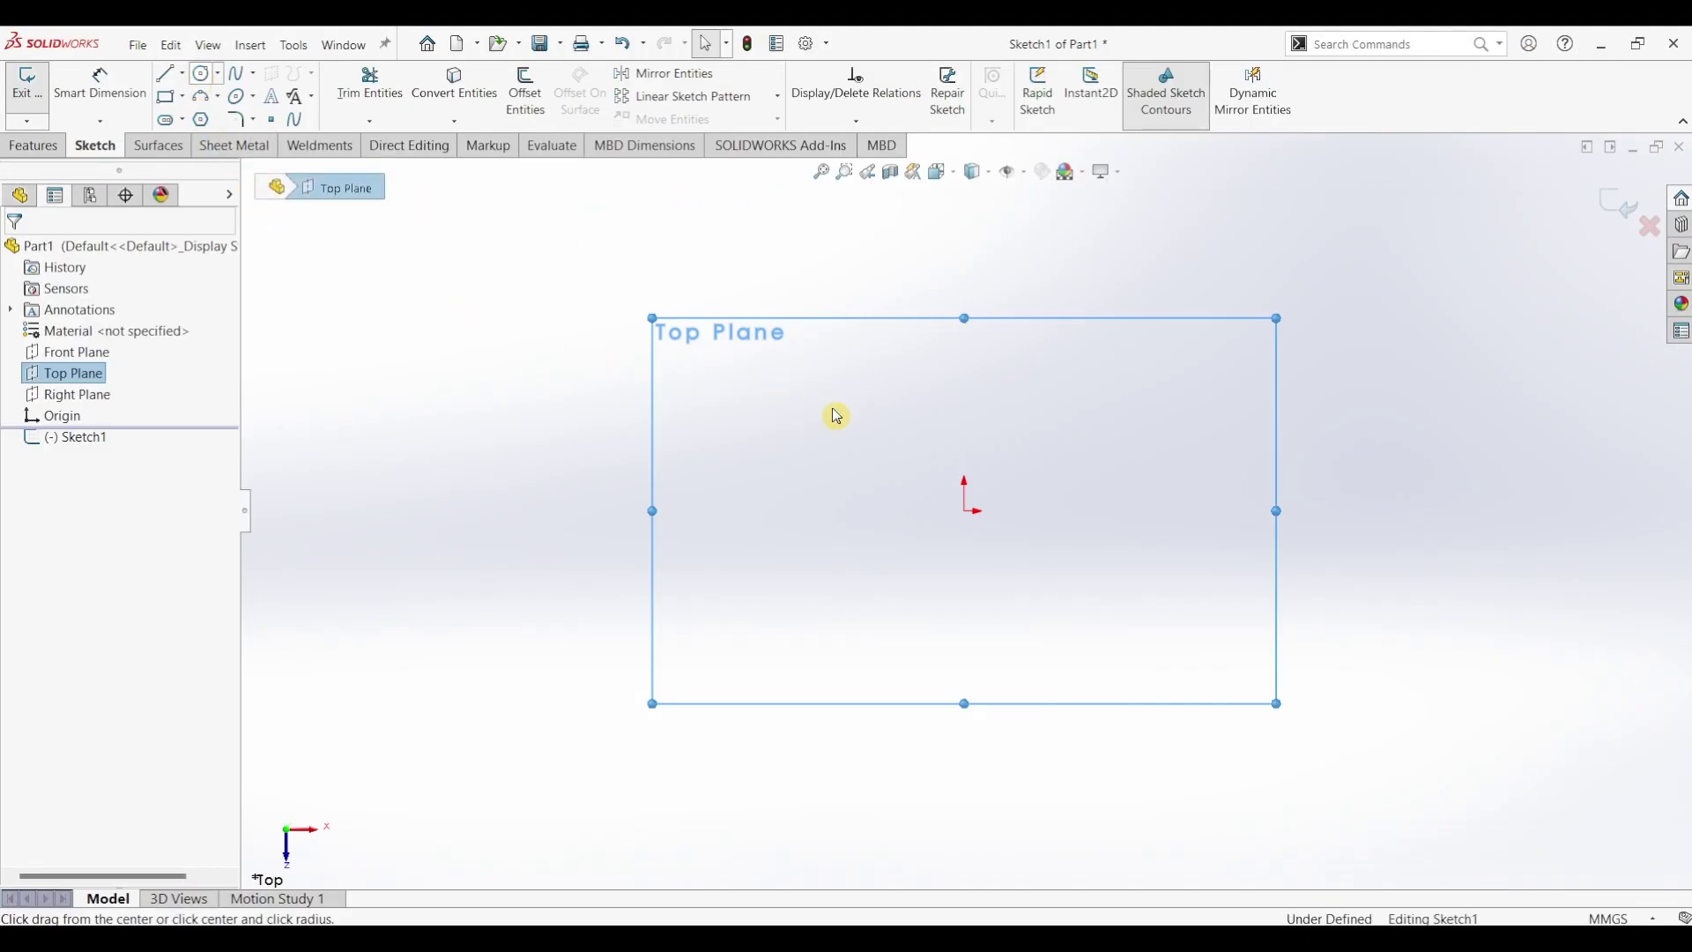
left_click(965, 512)
left_click(993, 553)
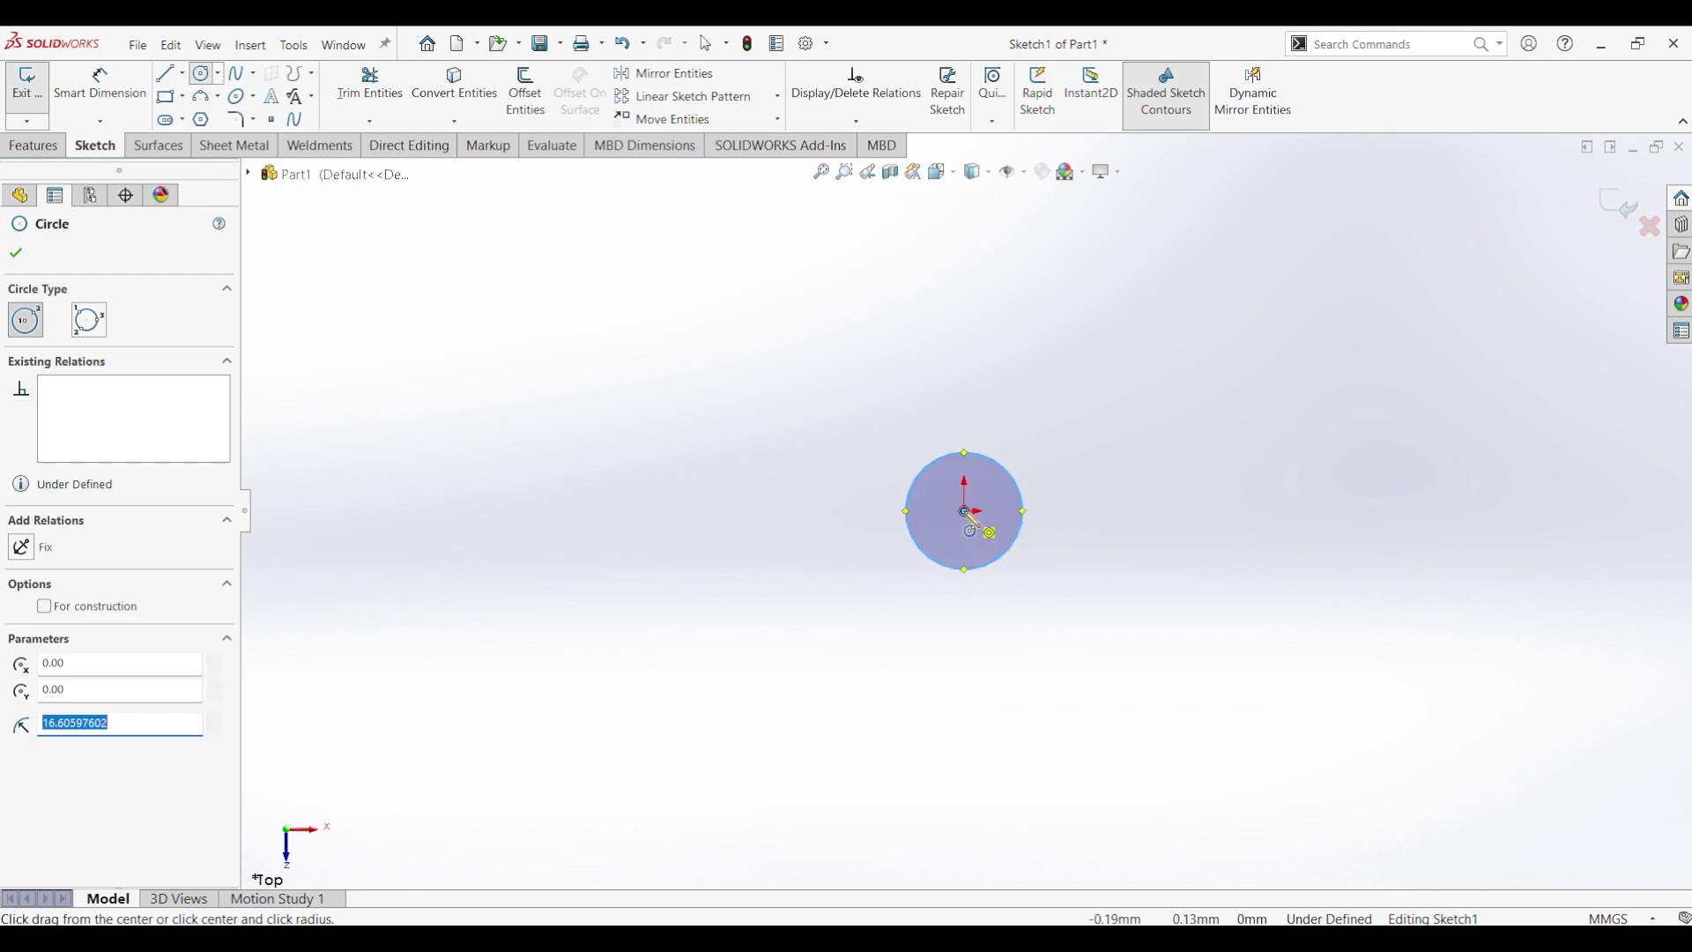
left_click(966, 513)
left_click(1015, 615)
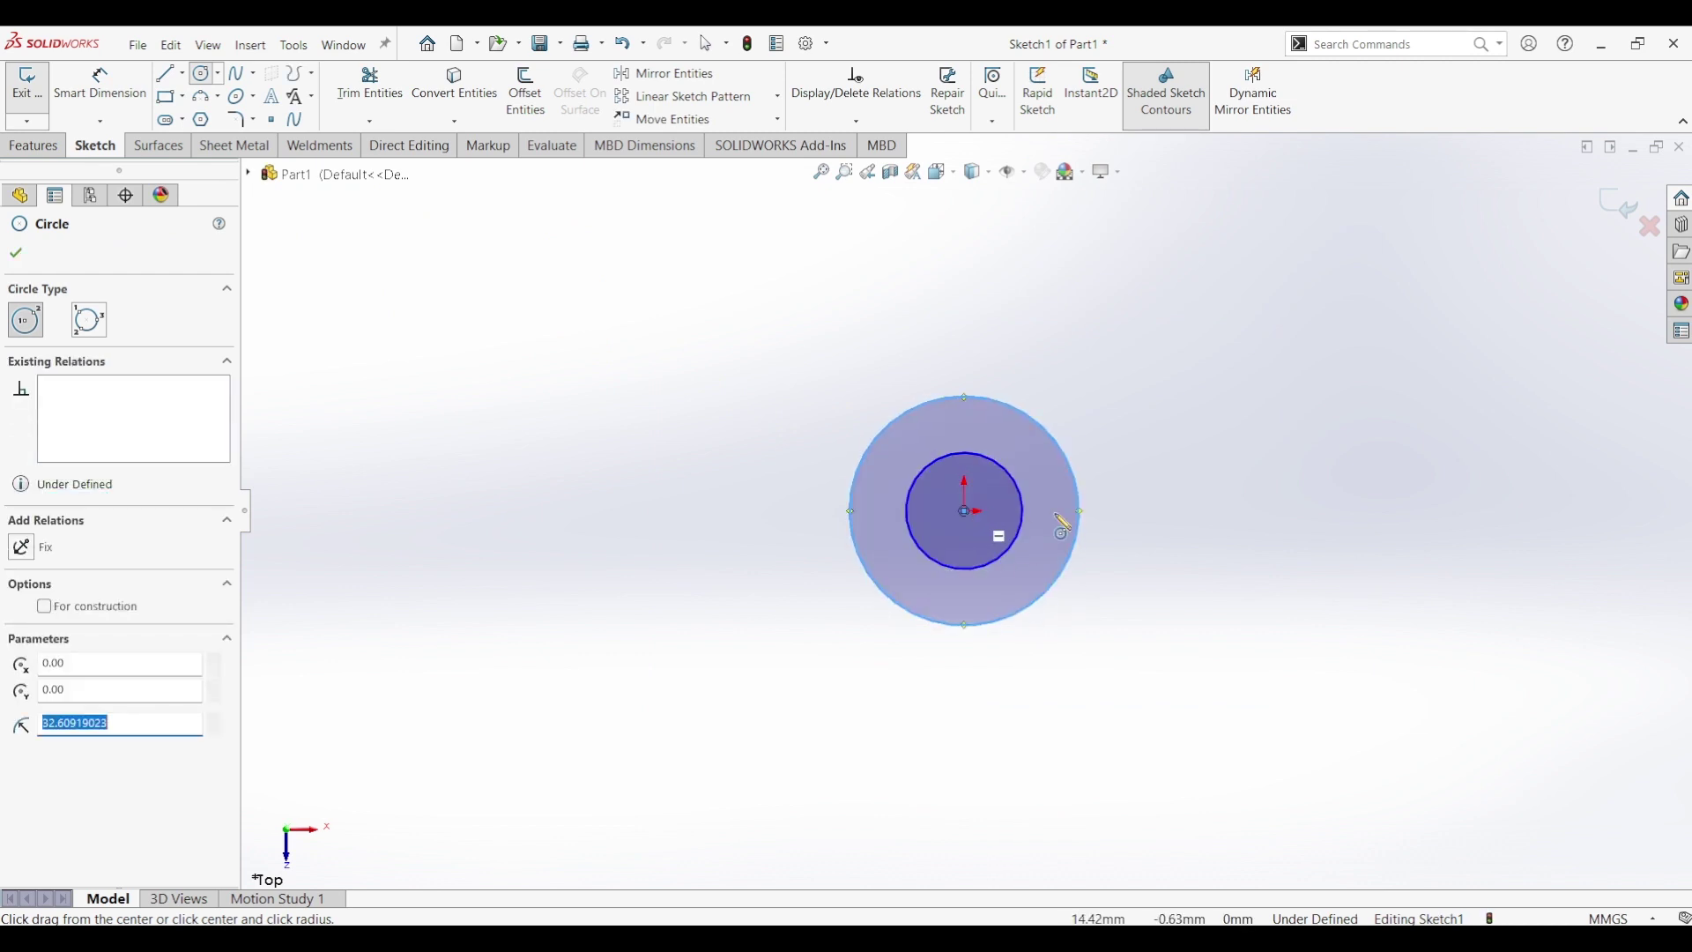
Step: Add concentric circle pairs to the right of and directly above the origin
left_click(1505, 511)
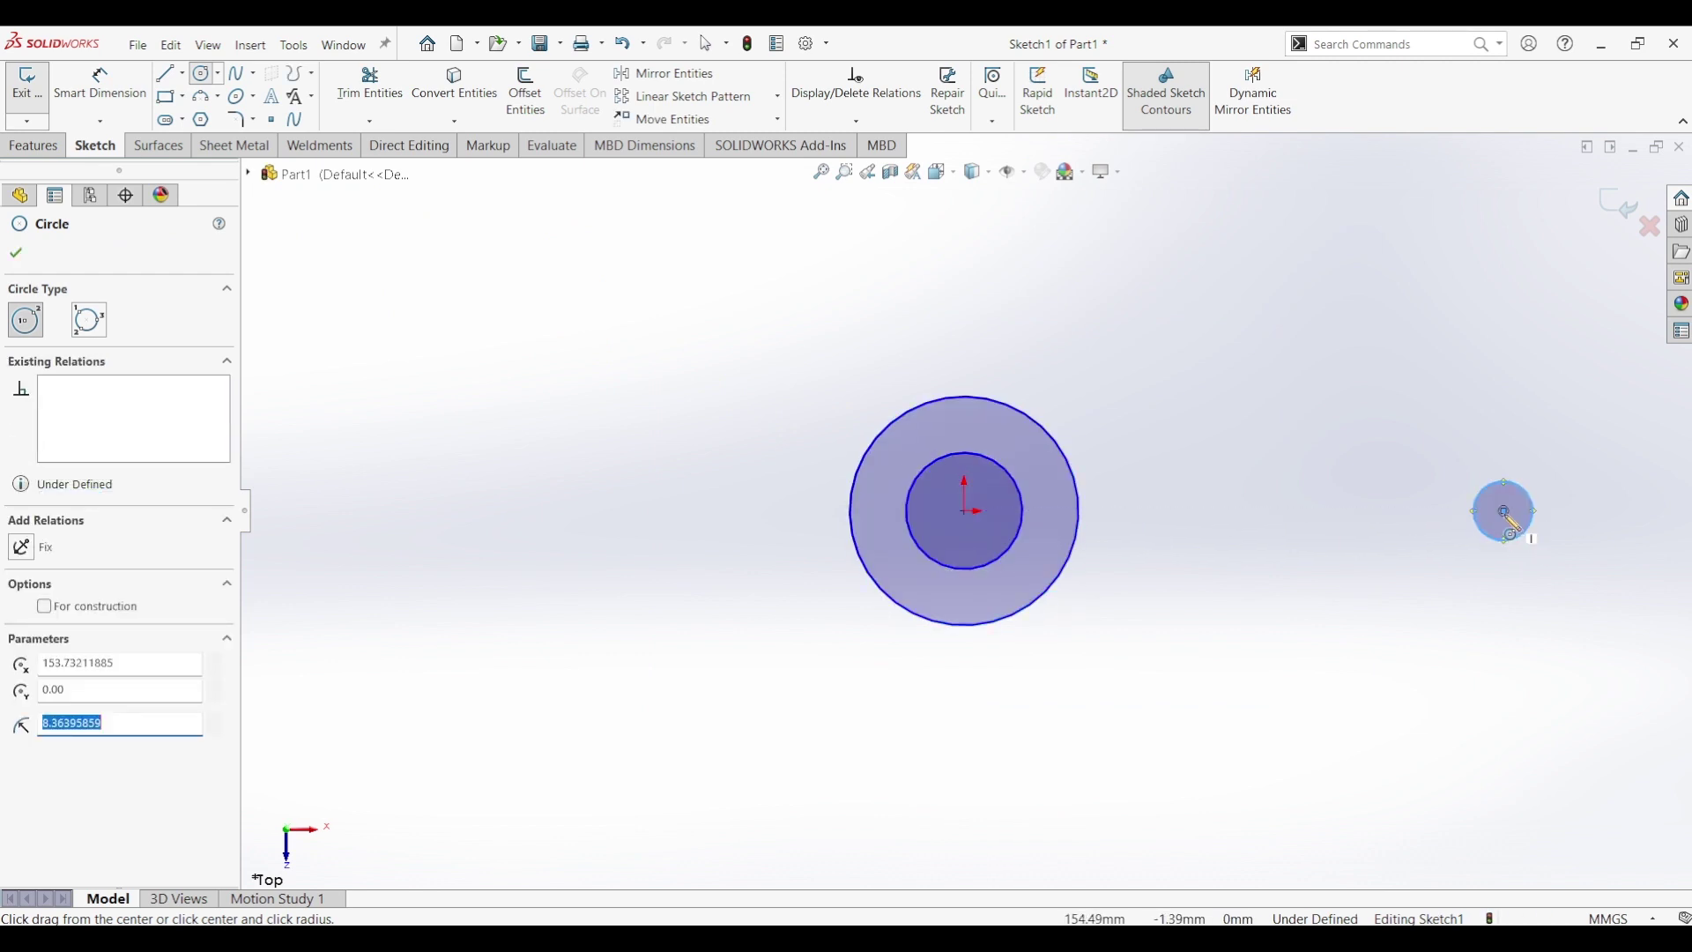
left_click(1505, 511)
left_click(1528, 574)
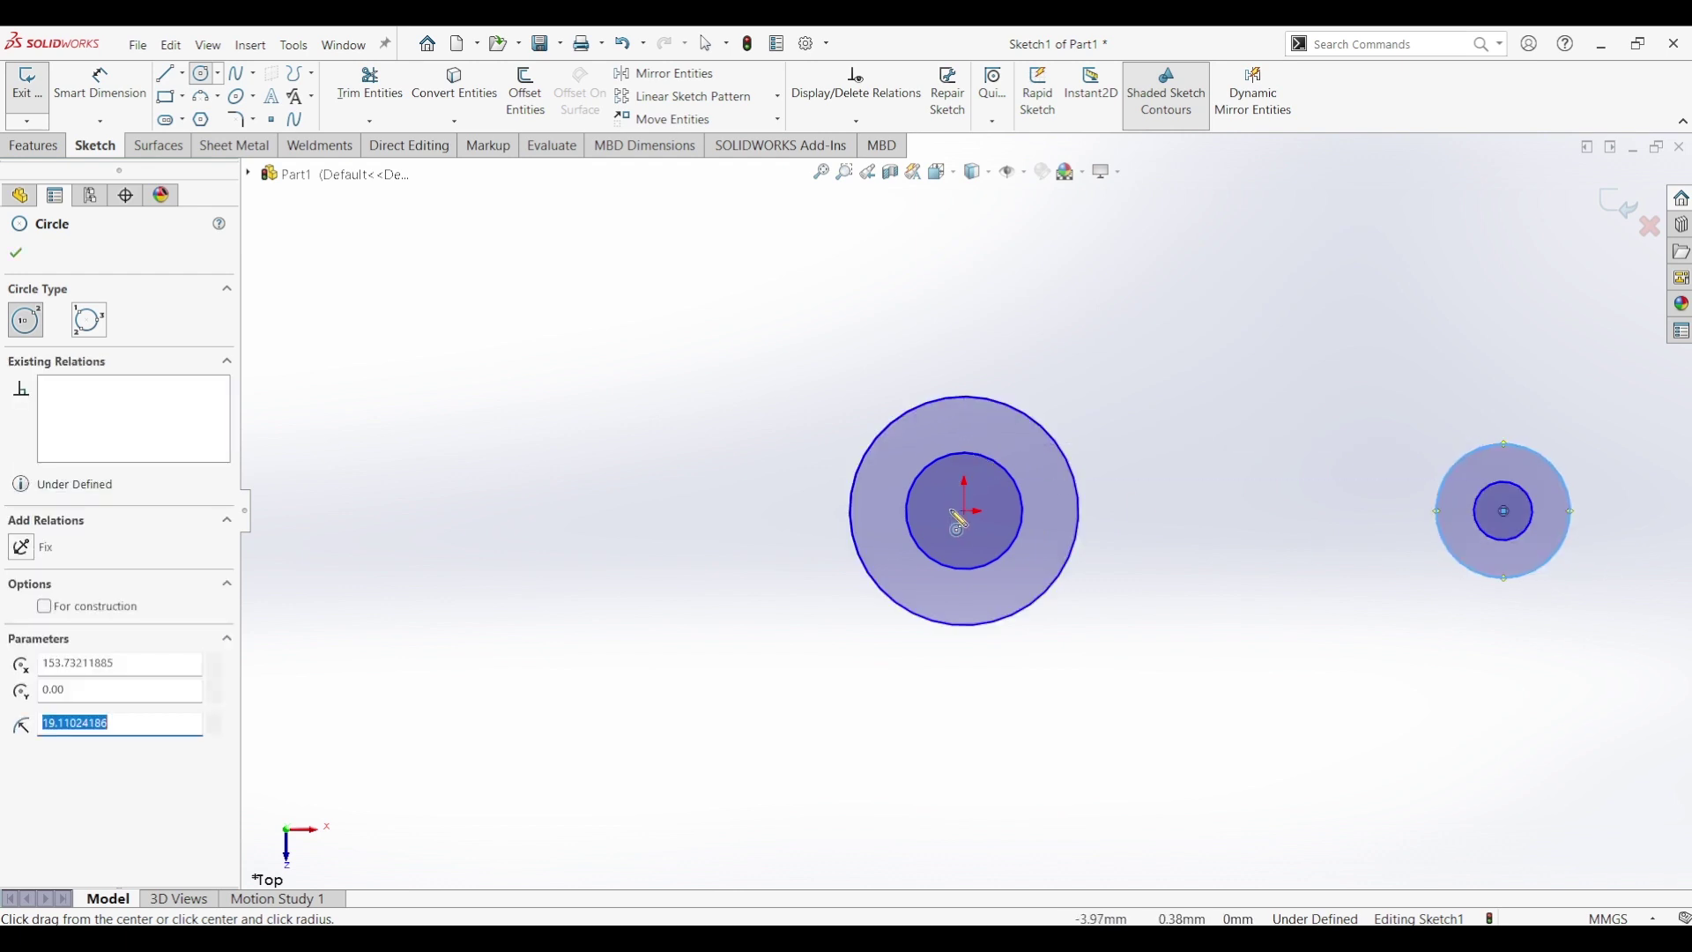
key("z")
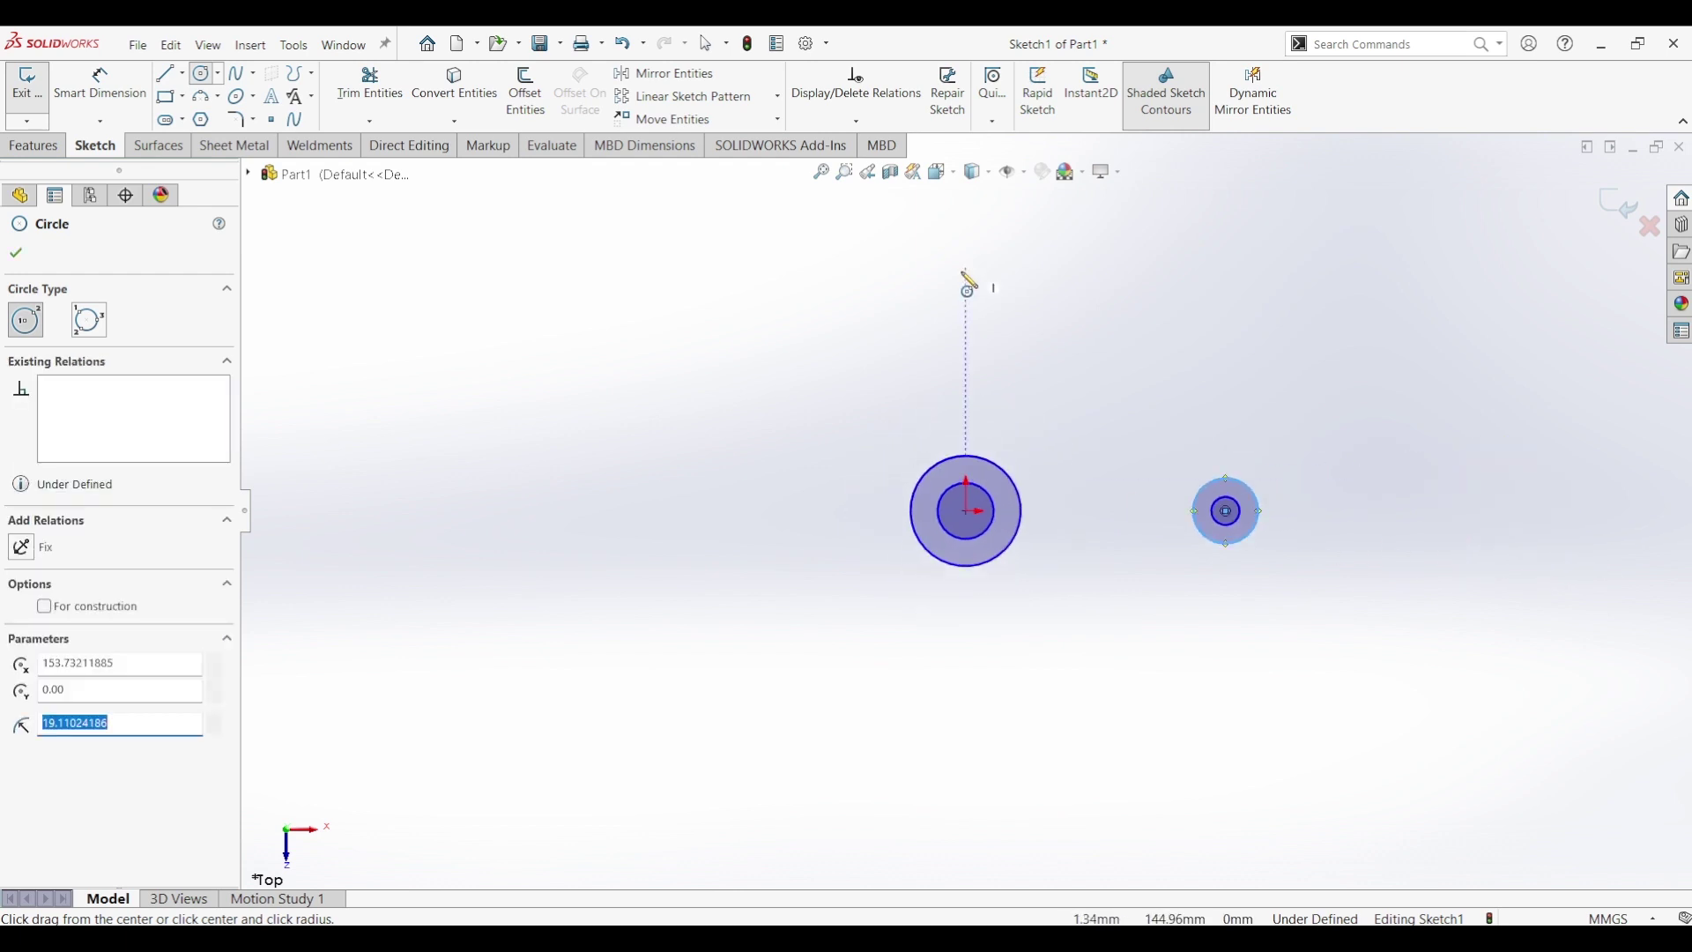
left_click(967, 274)
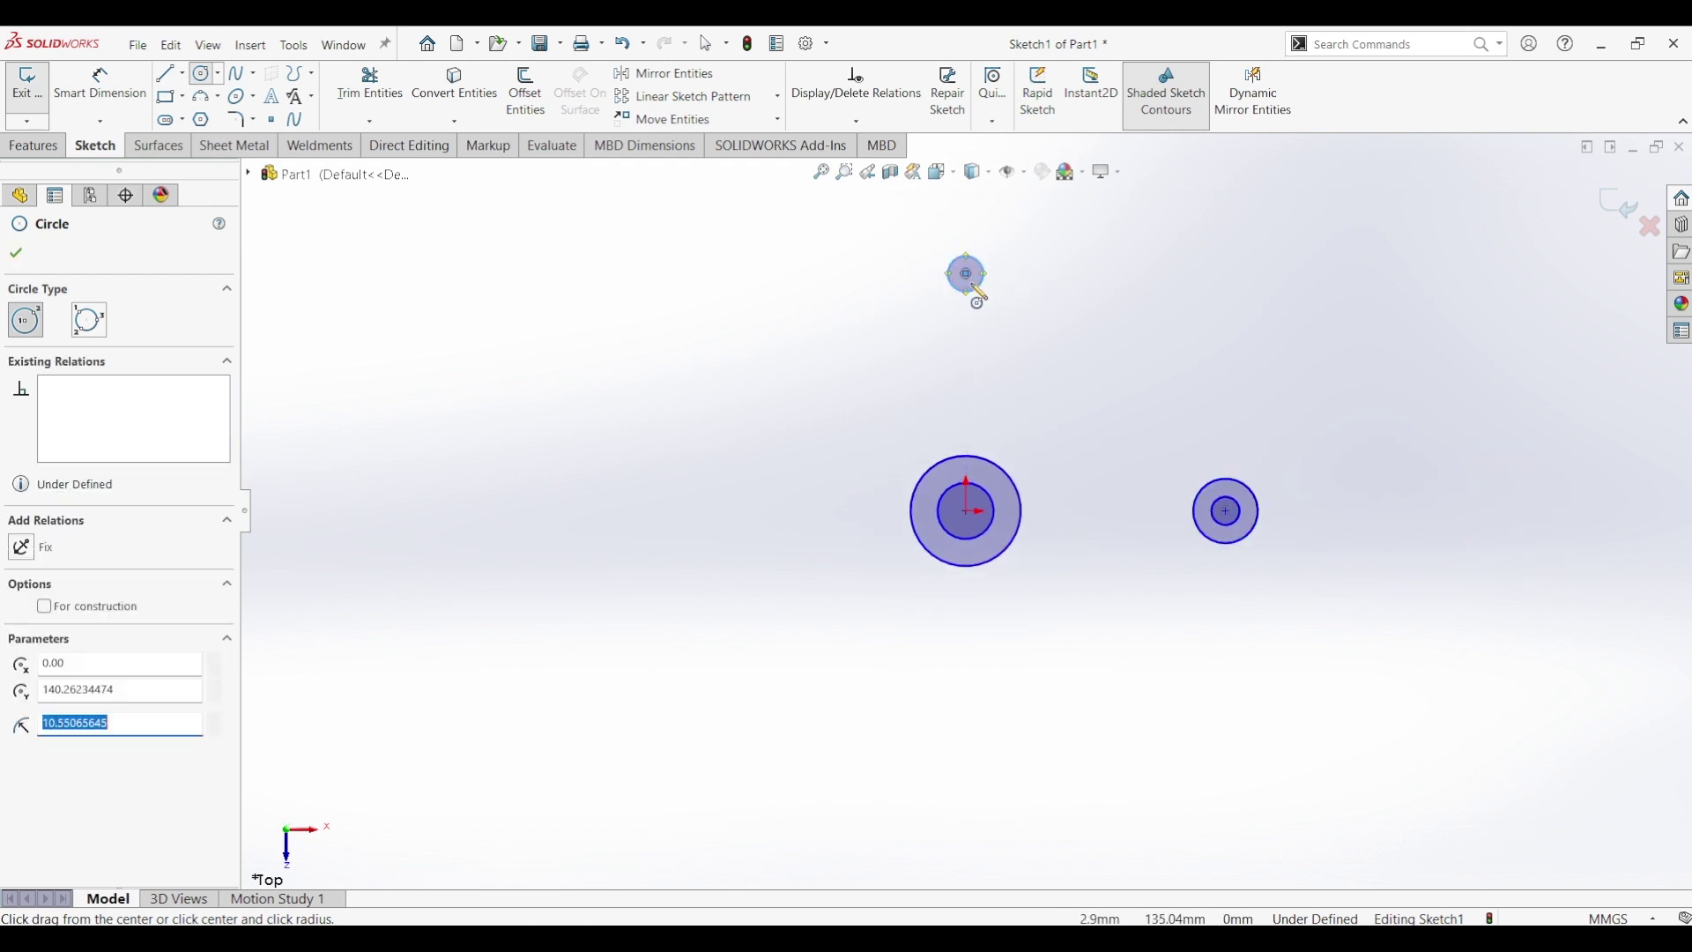
left_click(967, 274)
left_click(993, 314)
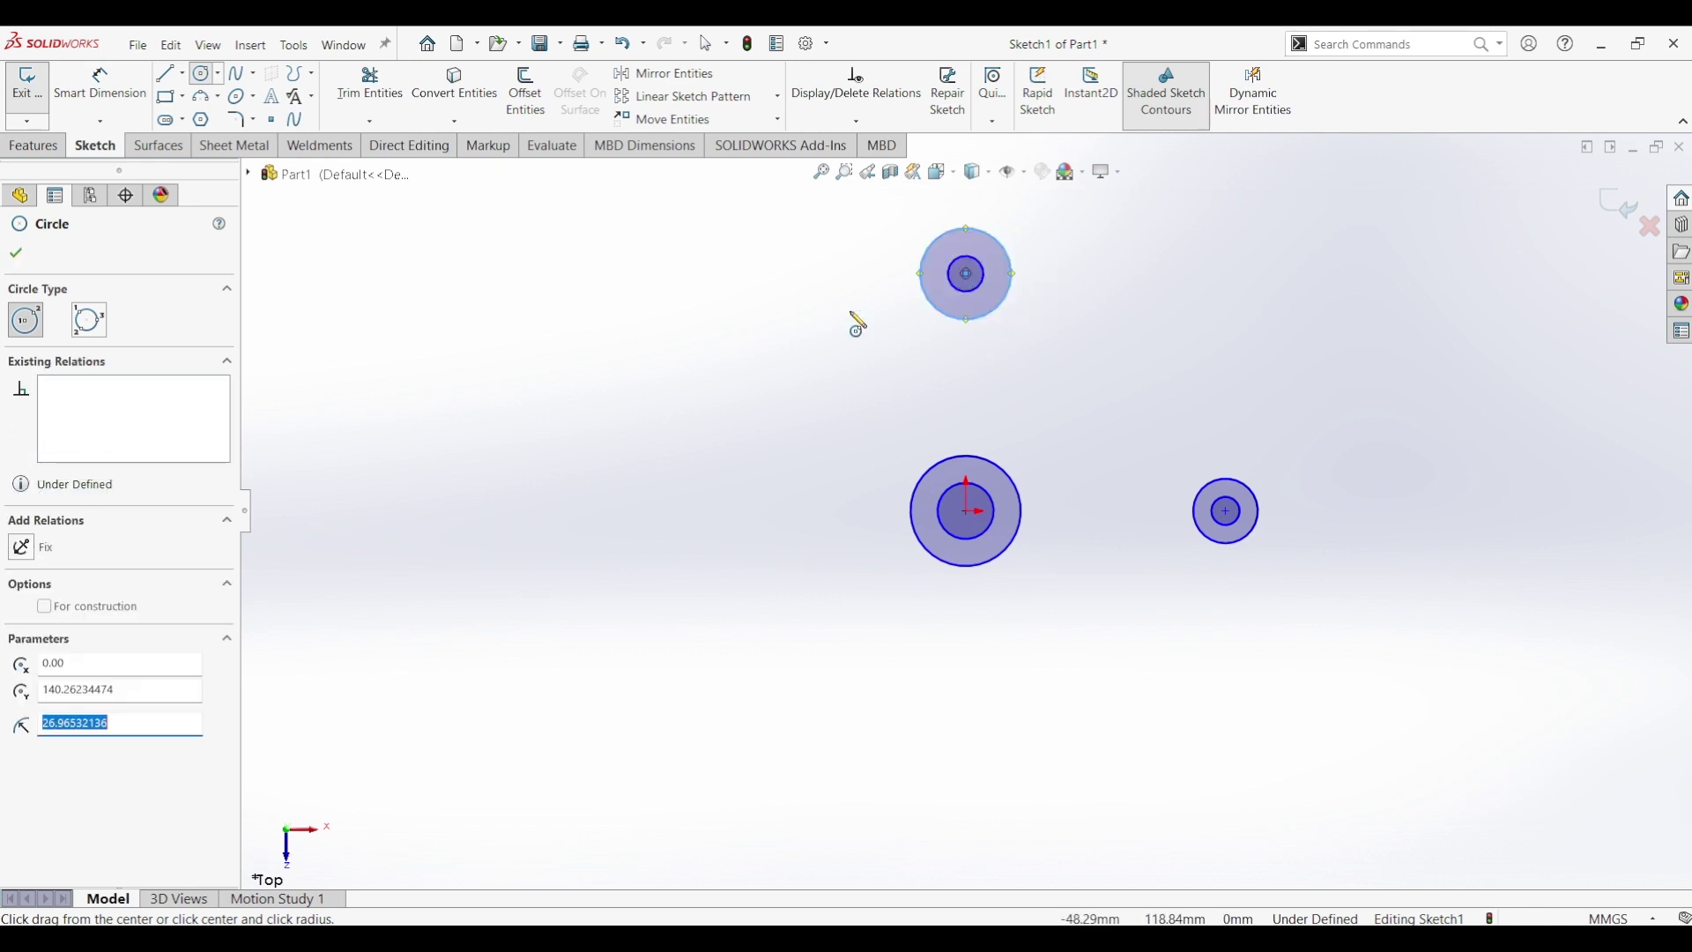
left_click(100, 84)
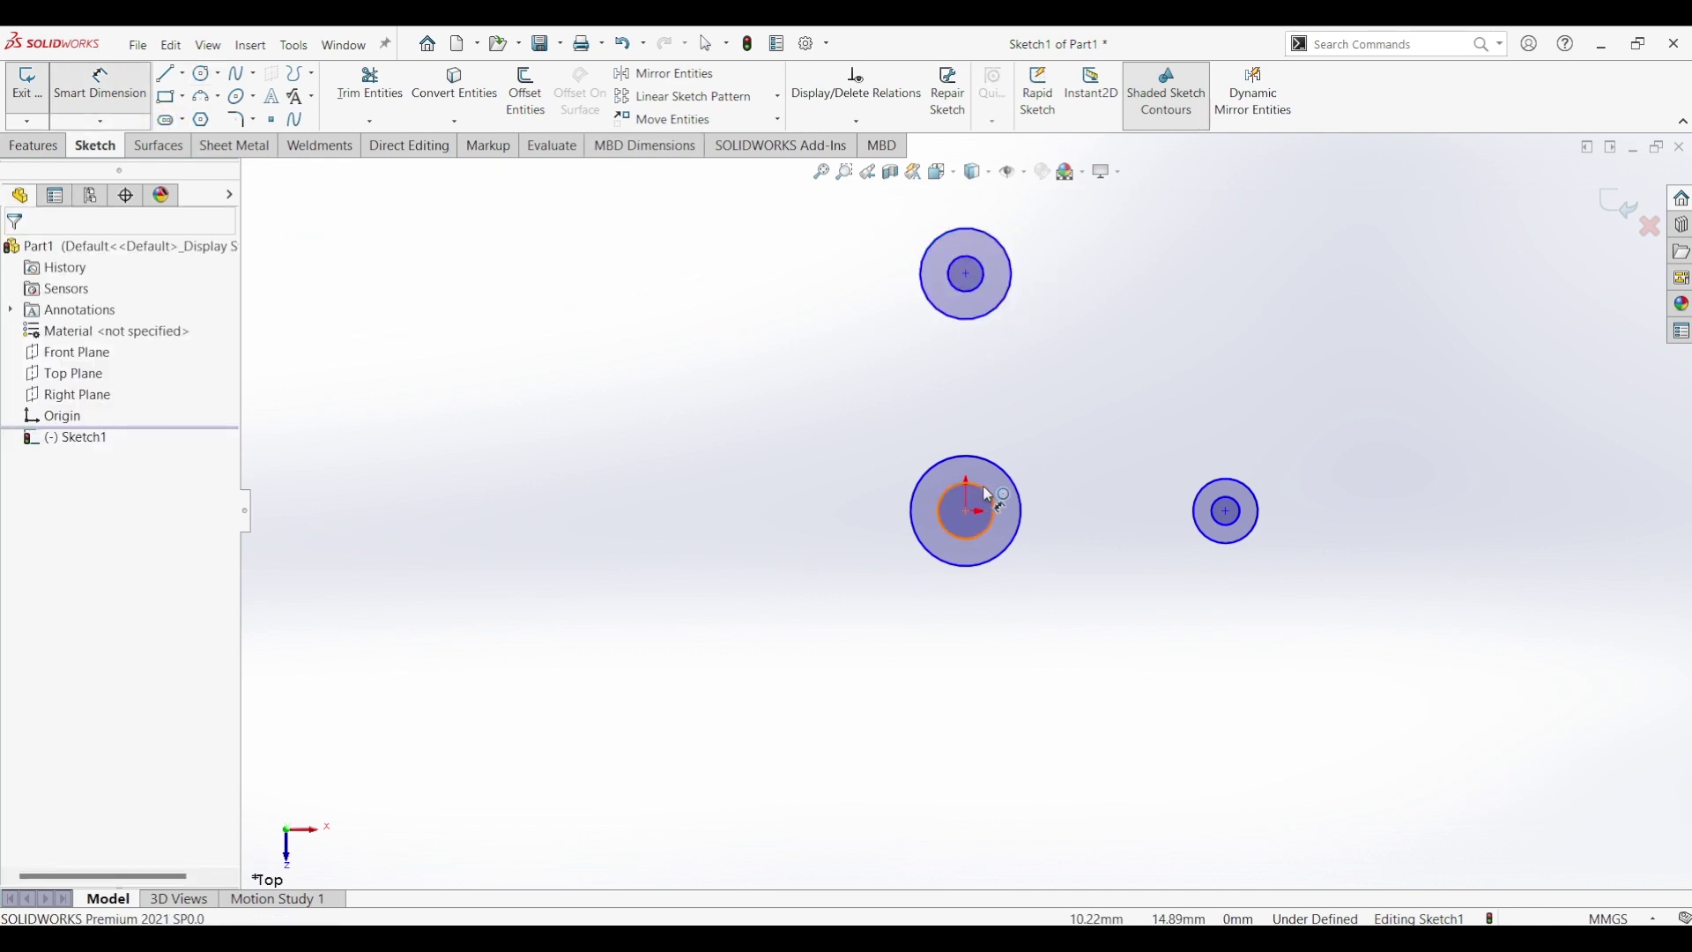
Step: Dimension the origin circles to Ø22 and Ø44
left_click(988, 492)
left_click(1098, 423)
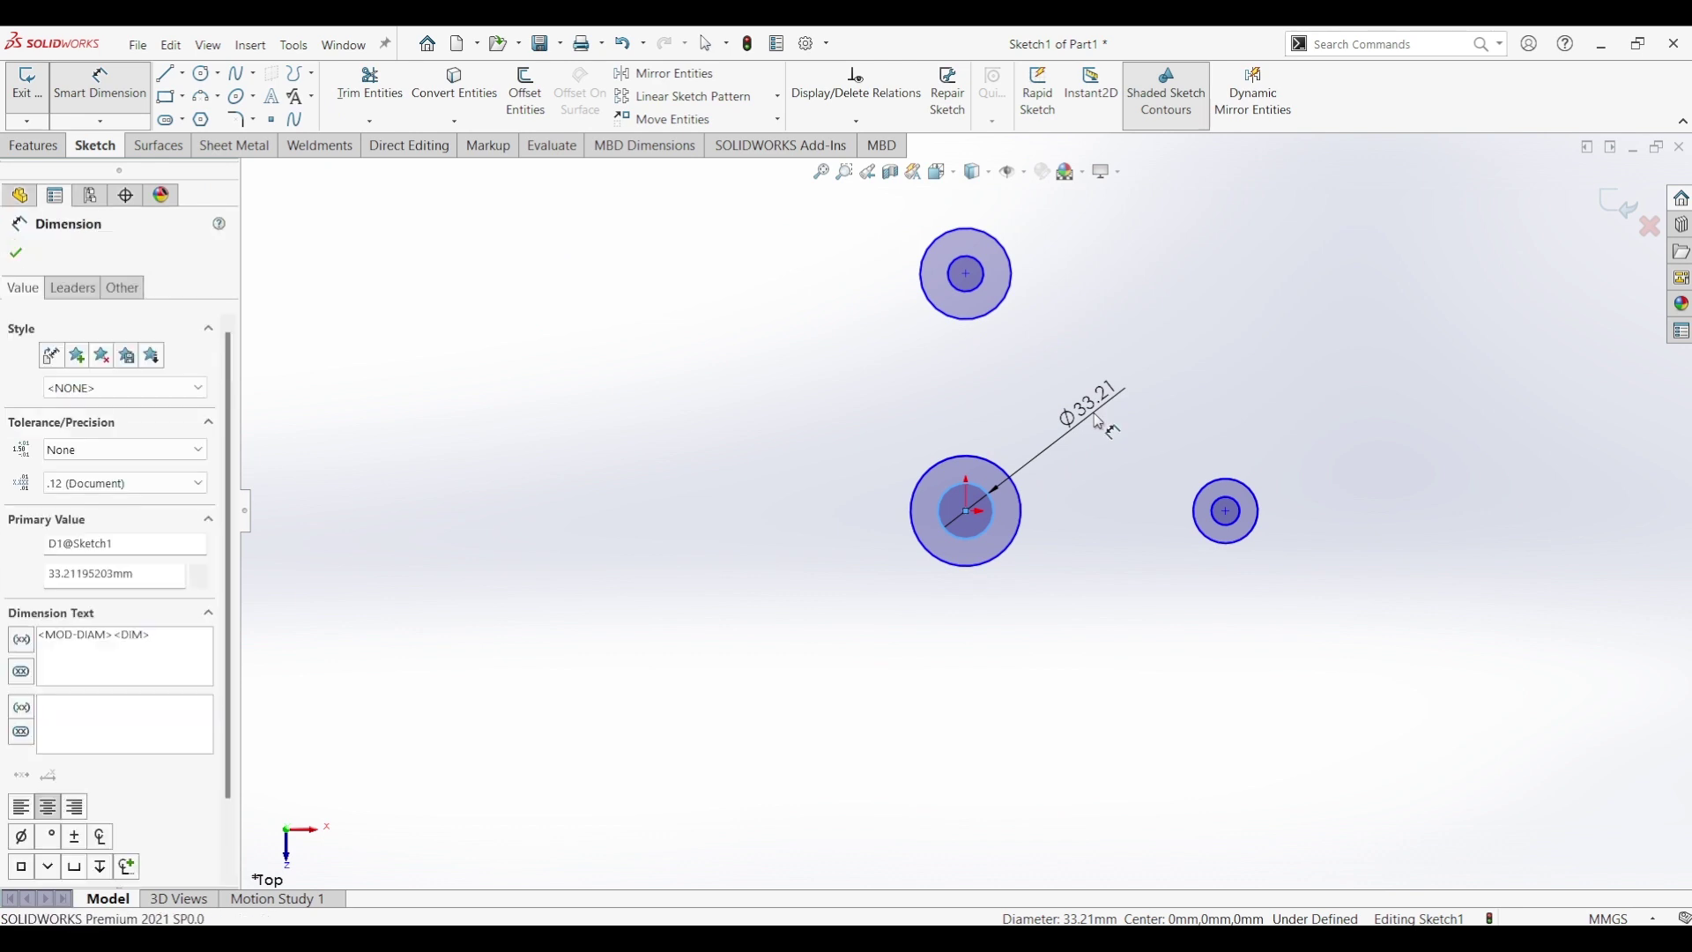
type("22")
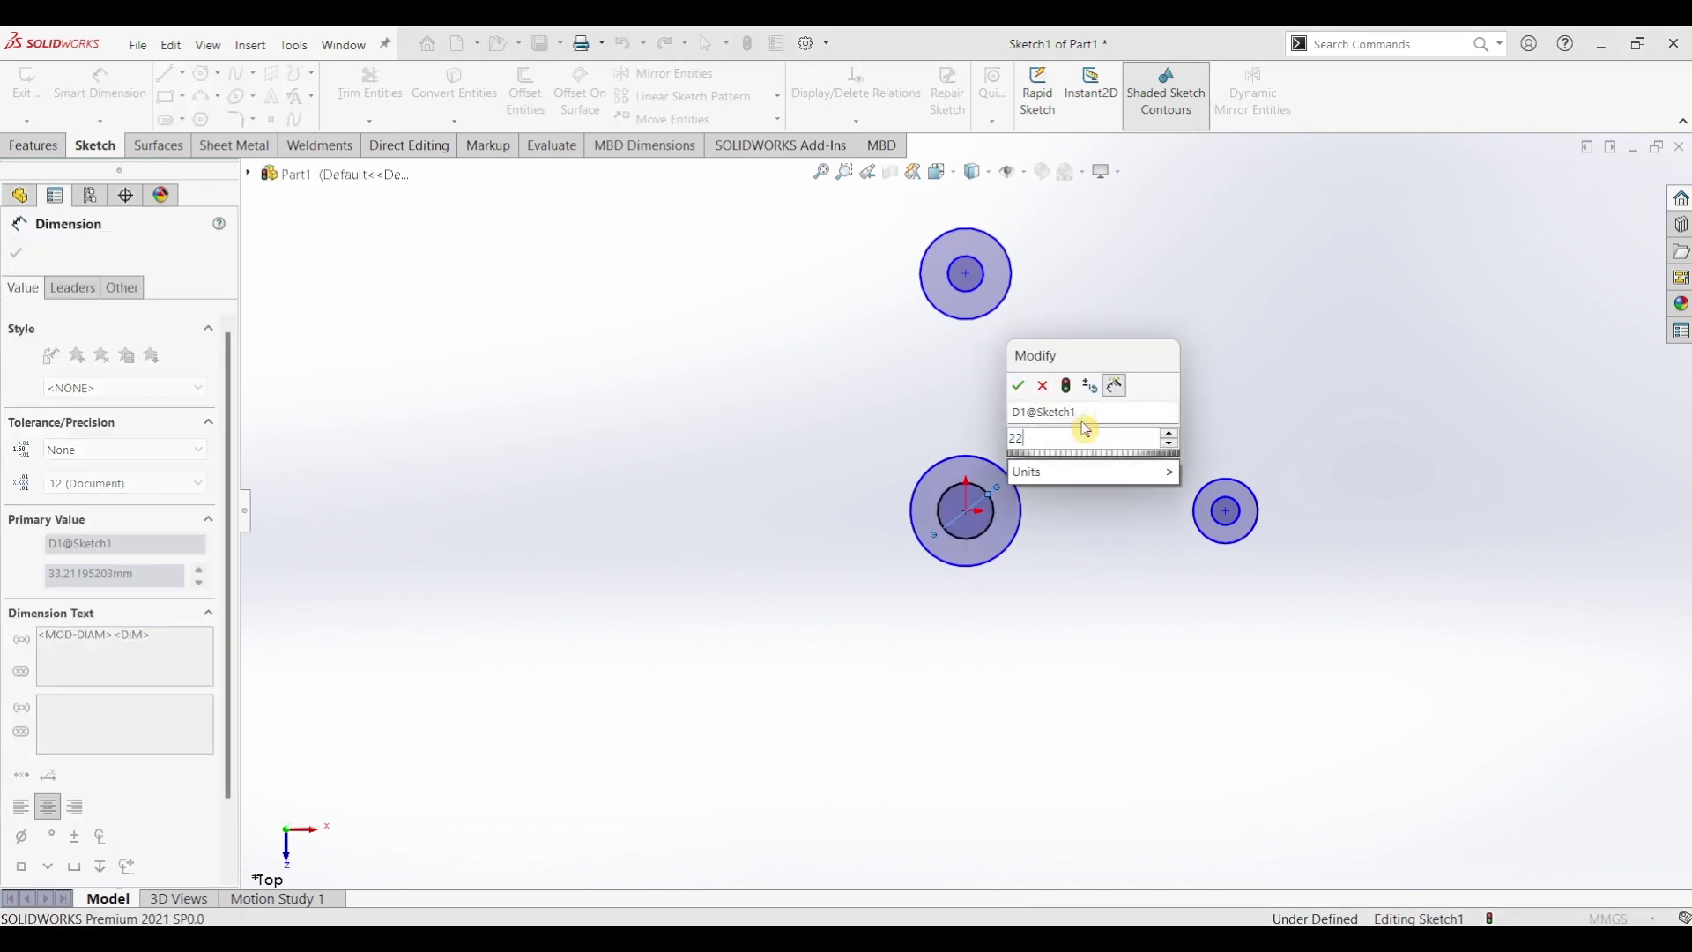
key("Return")
left_click(998, 474)
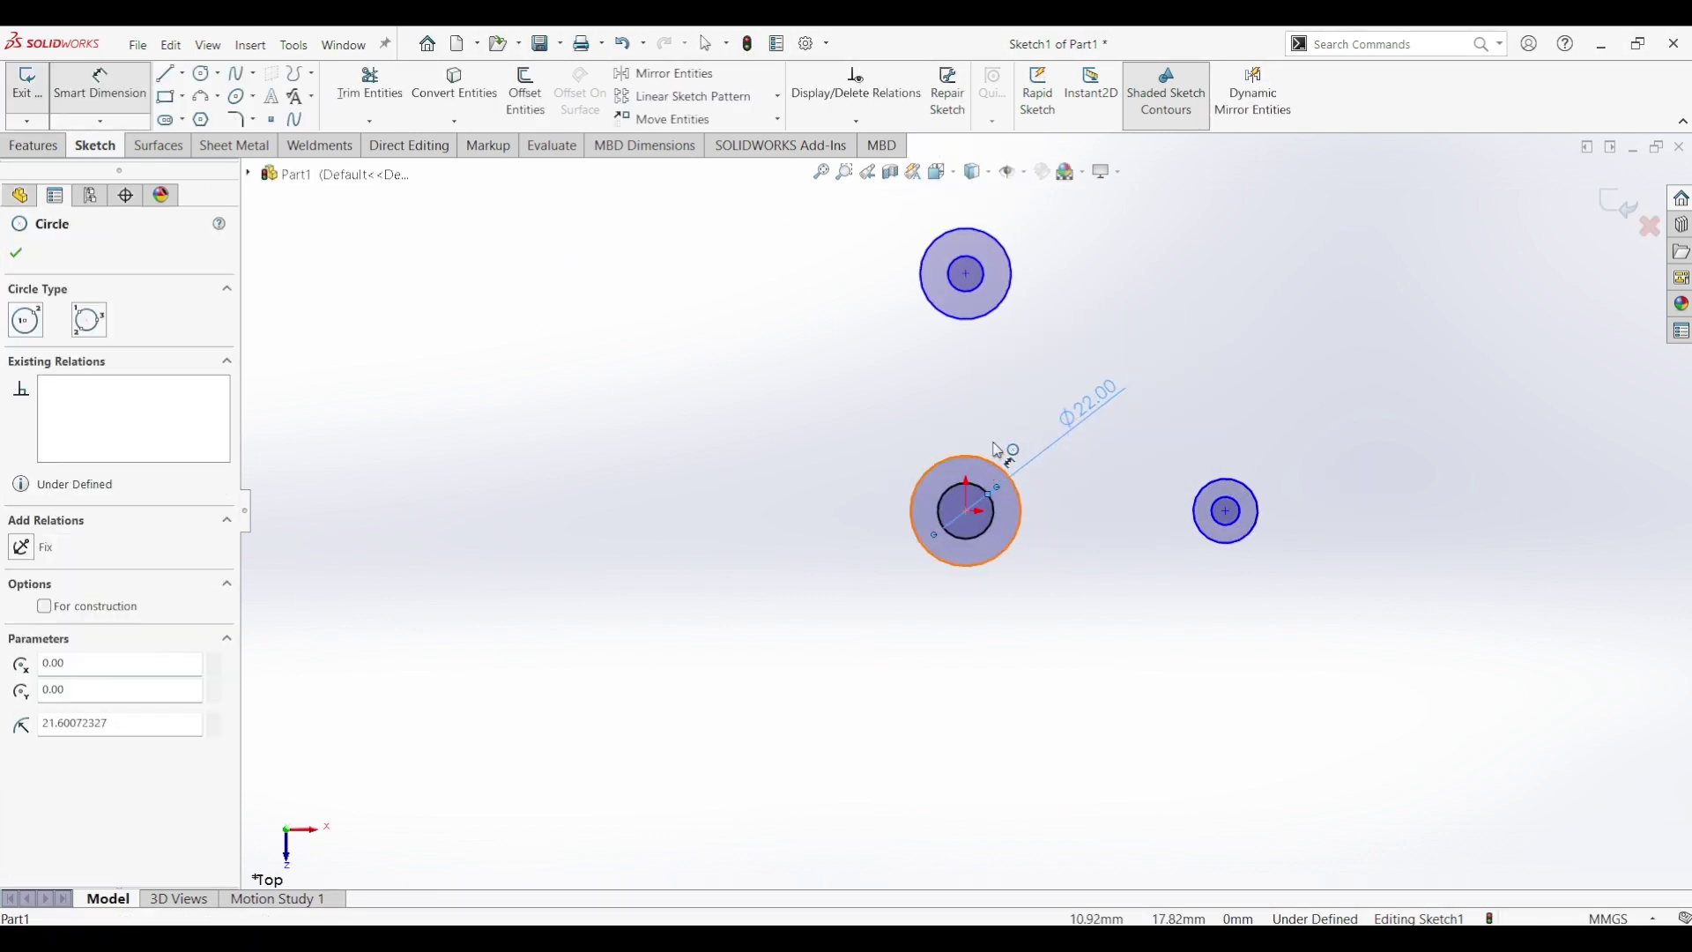
left_click(993, 421)
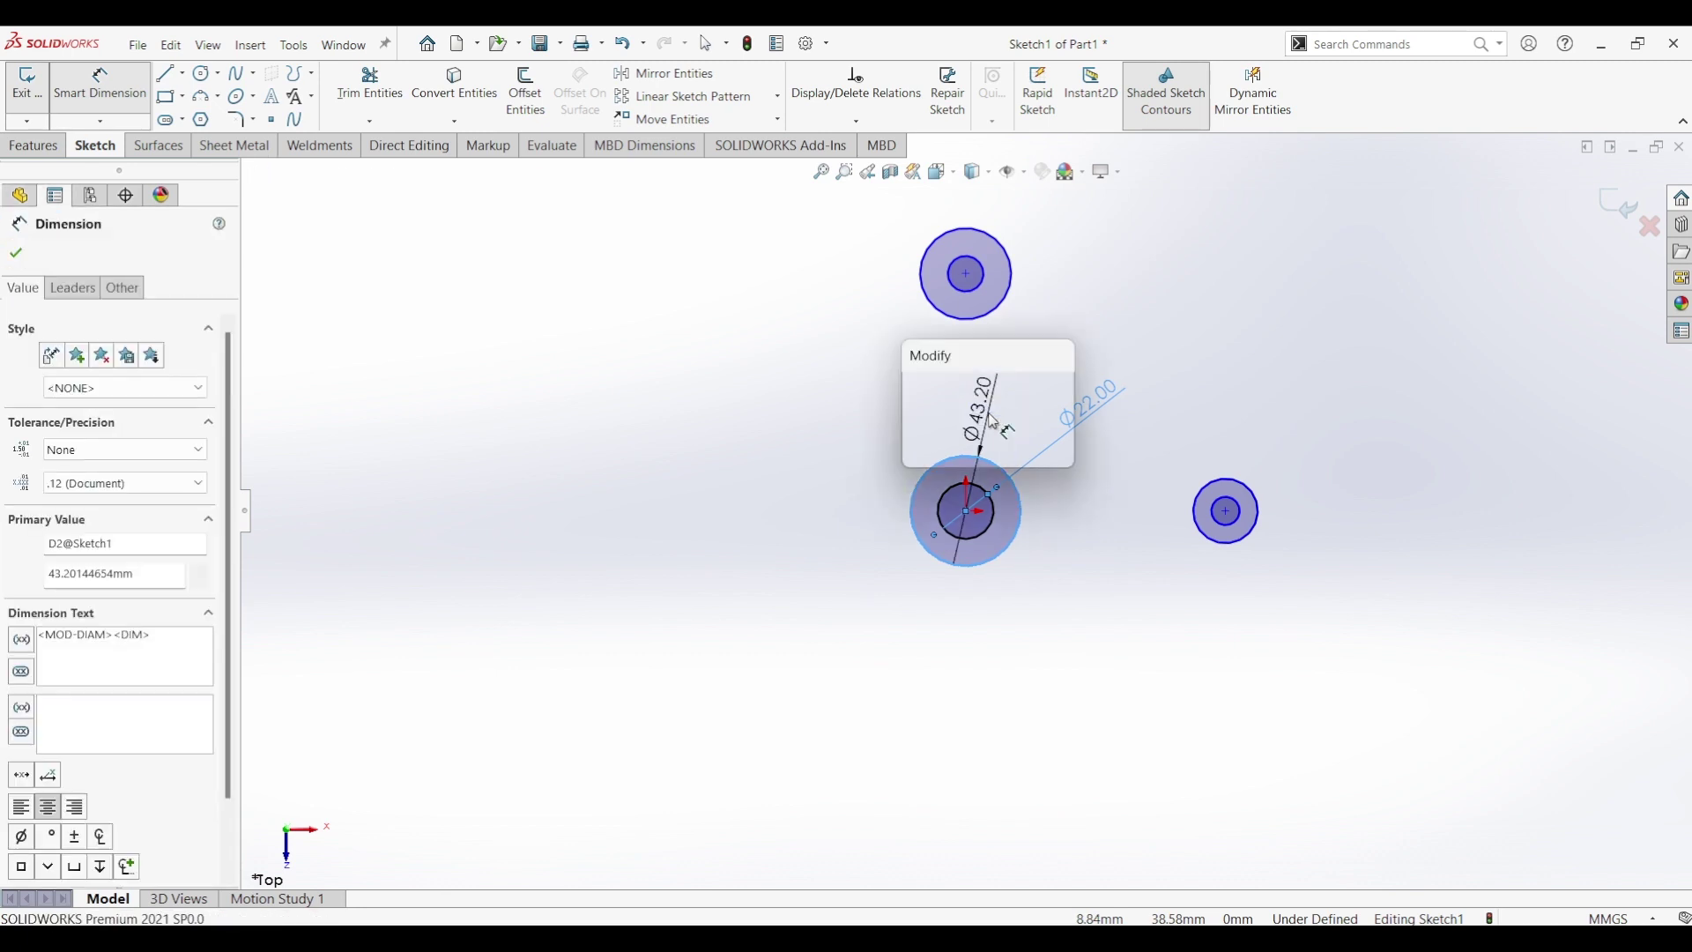
type("44")
key("Return")
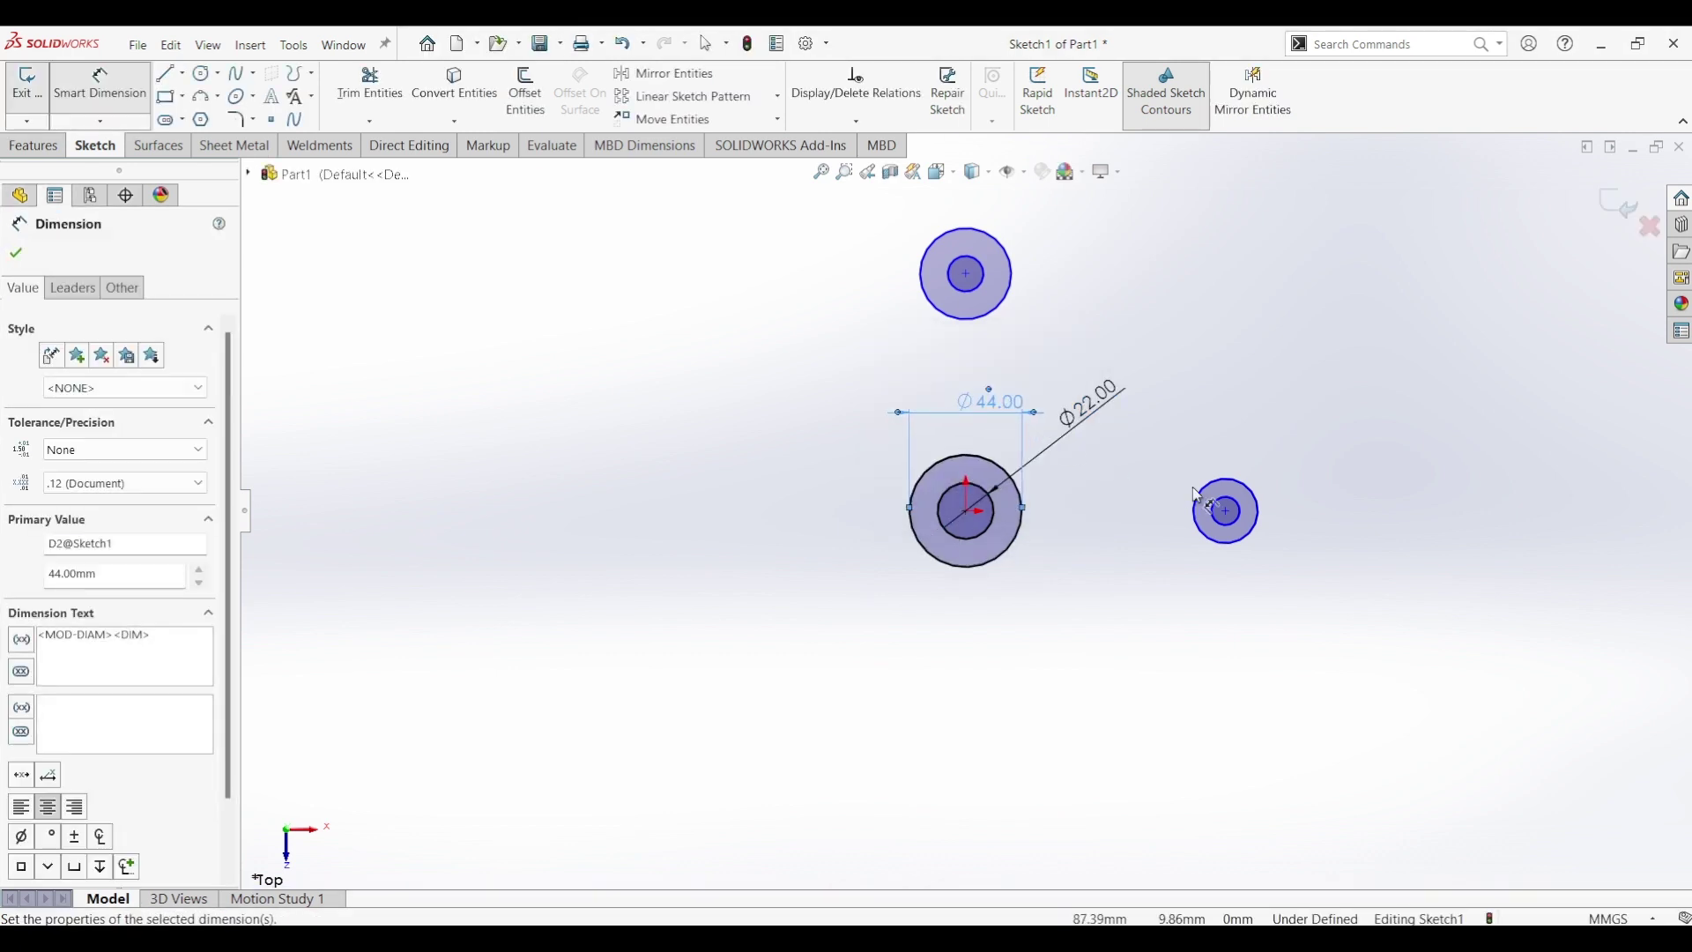
Step: Dimension the right-hand circles to Ø8 and Ø20
left_click(1253, 498)
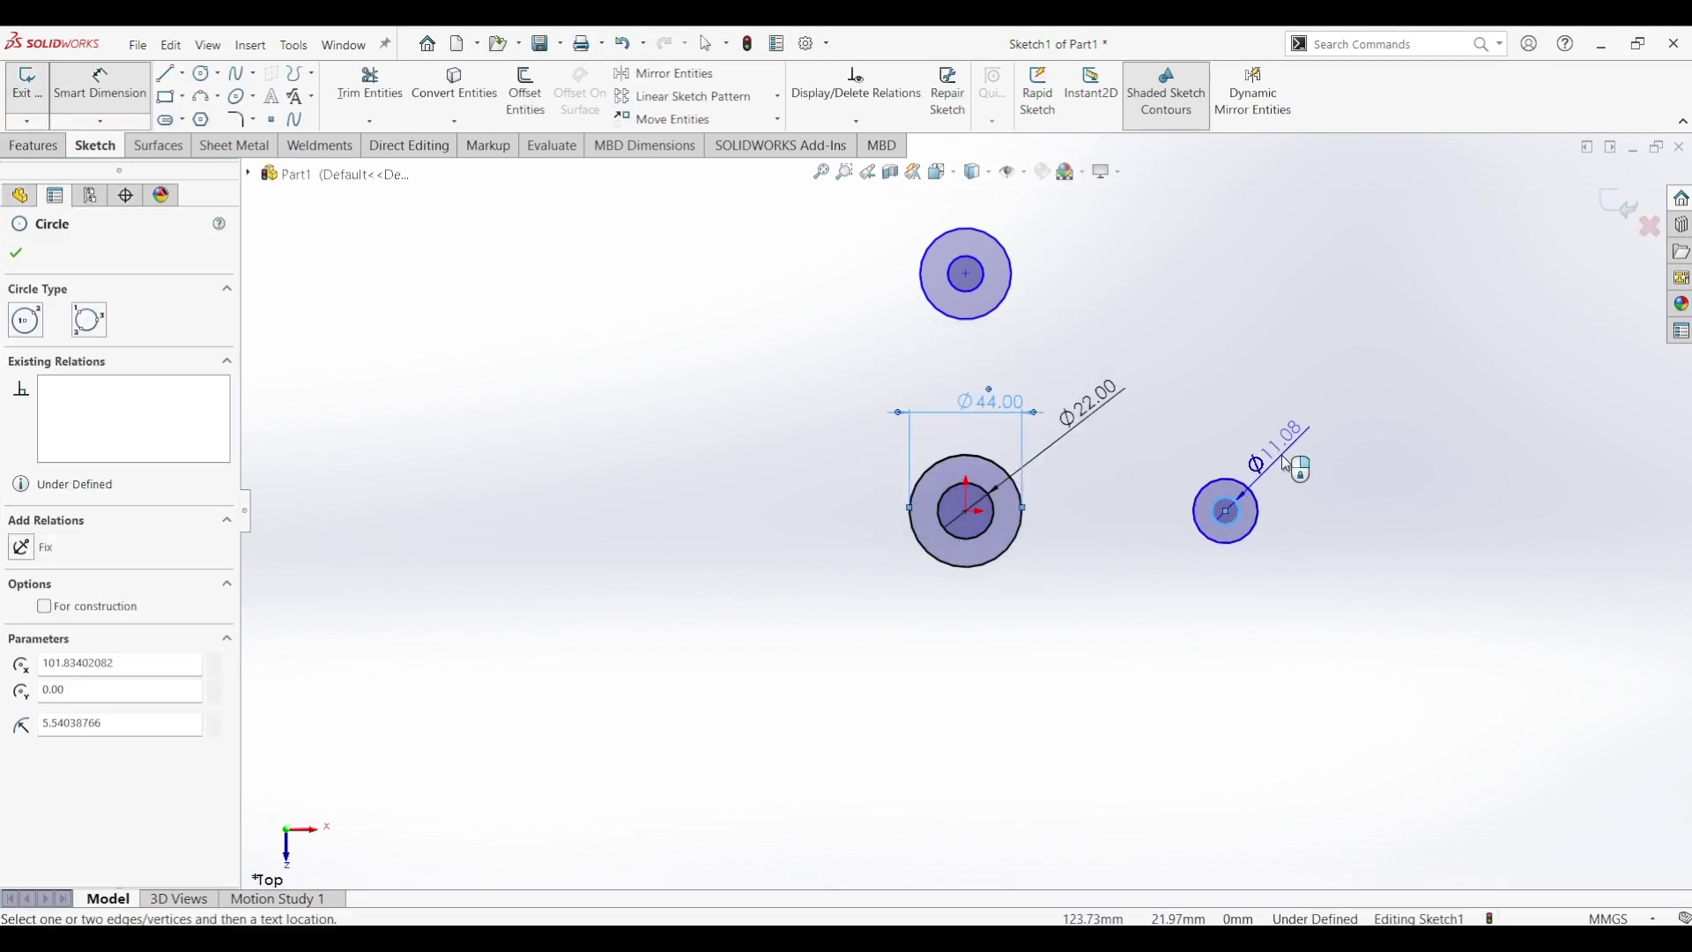
left_click(1287, 465)
type("8")
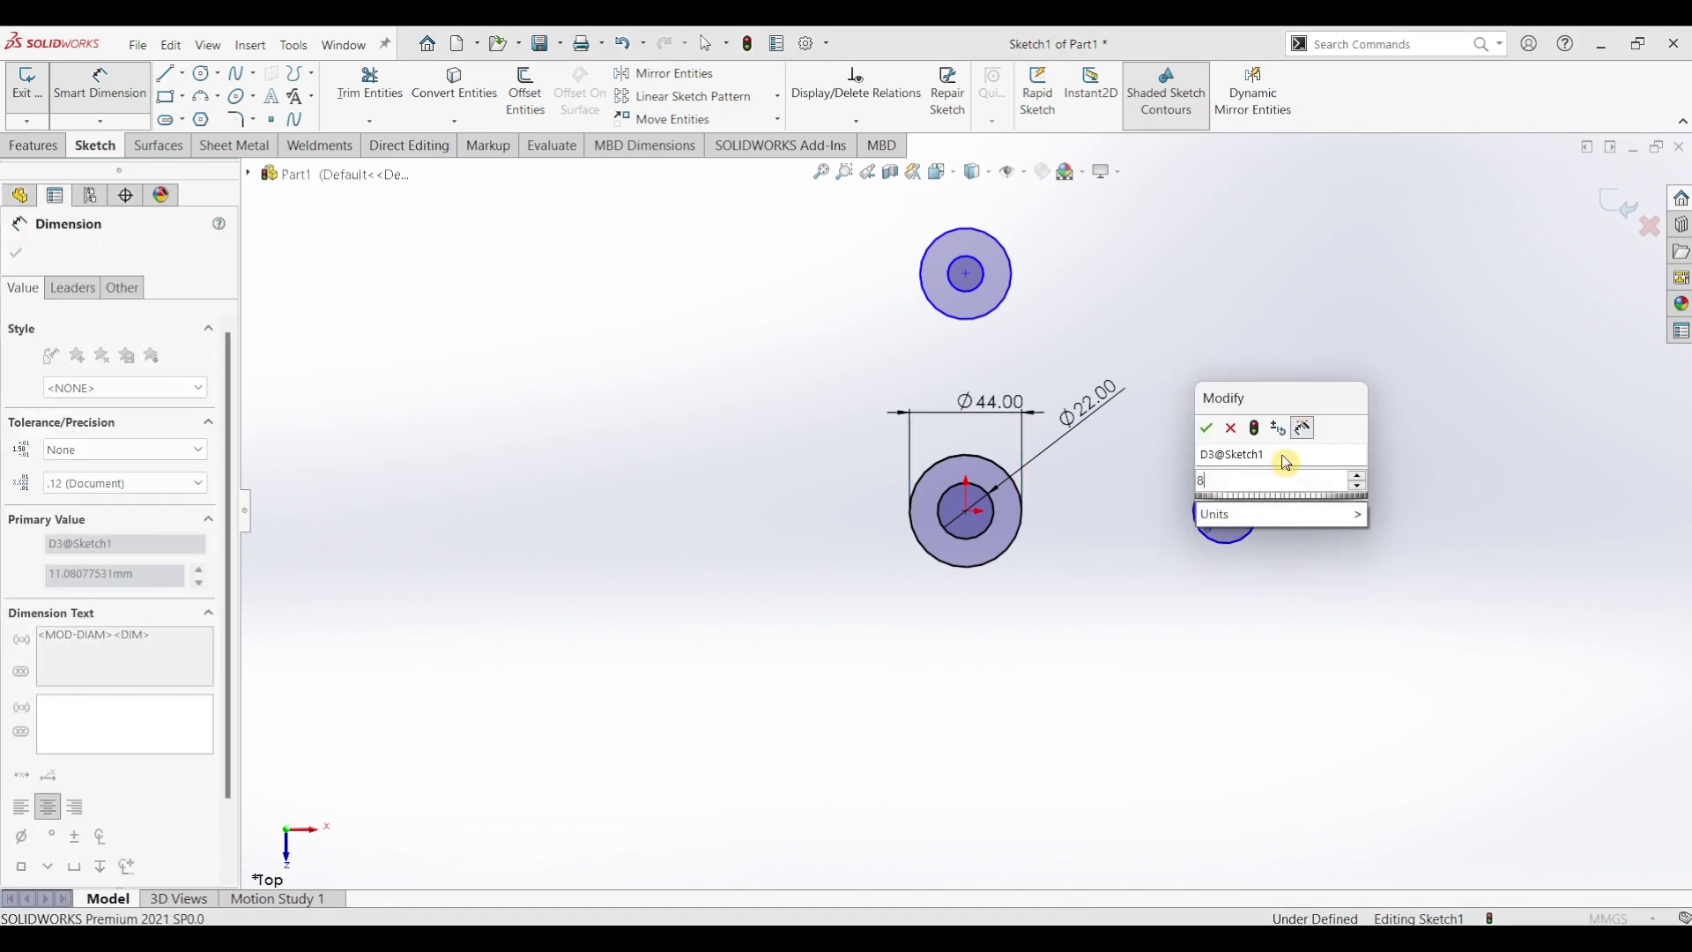
key("Return")
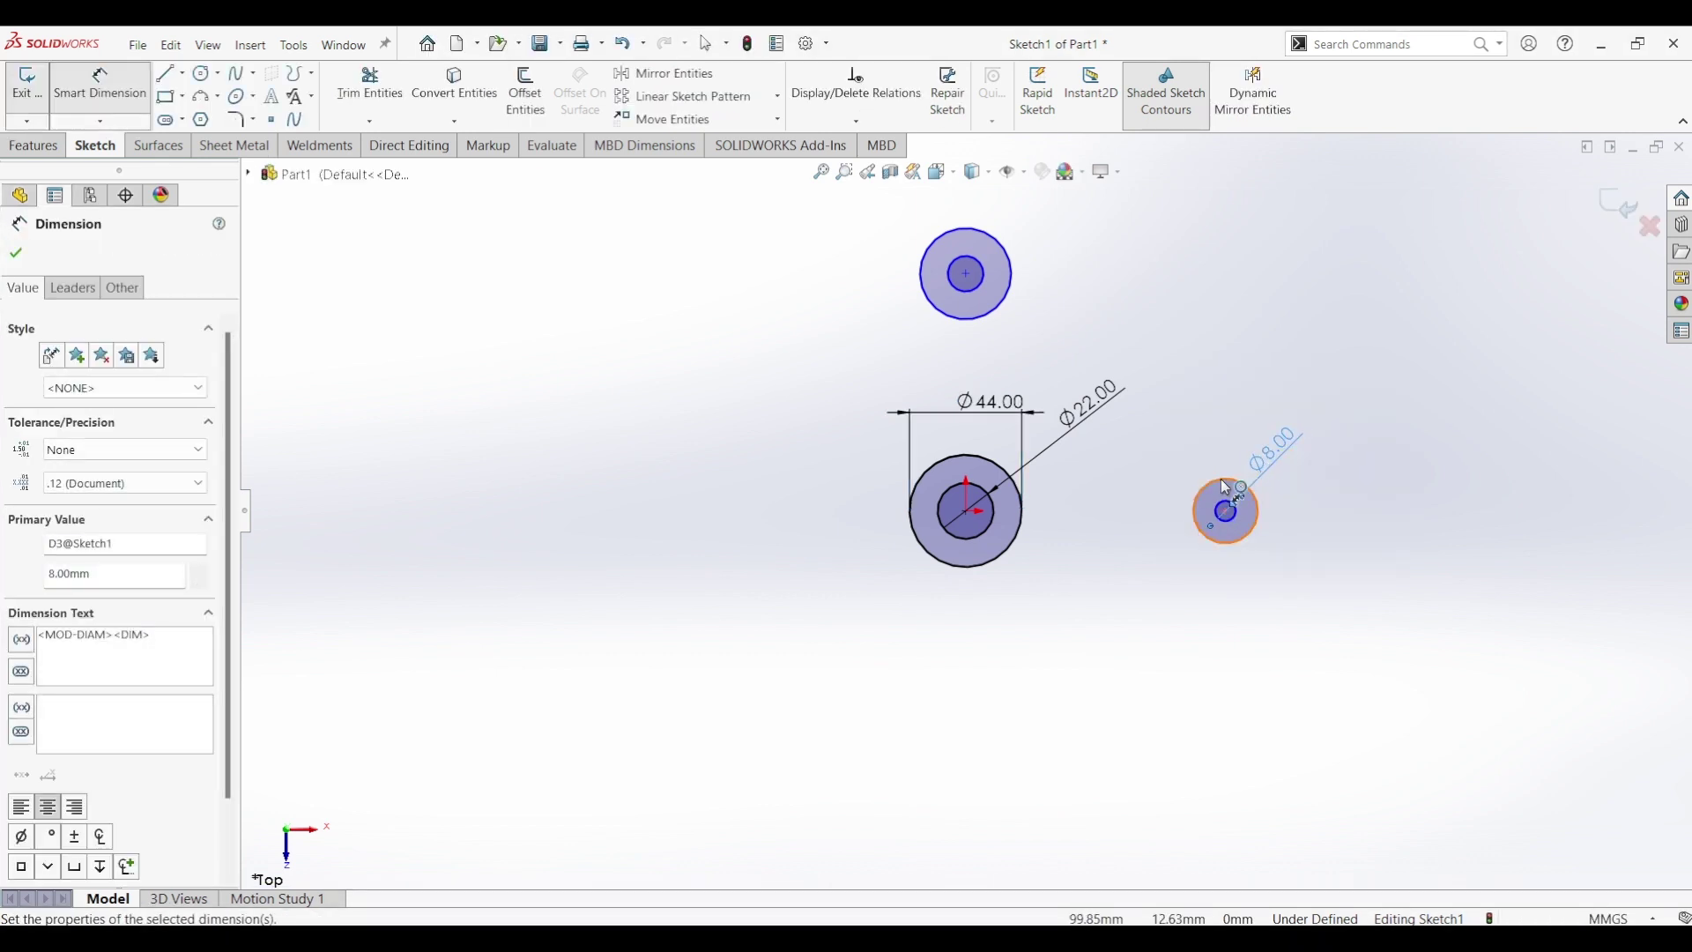
left_click(1225, 487)
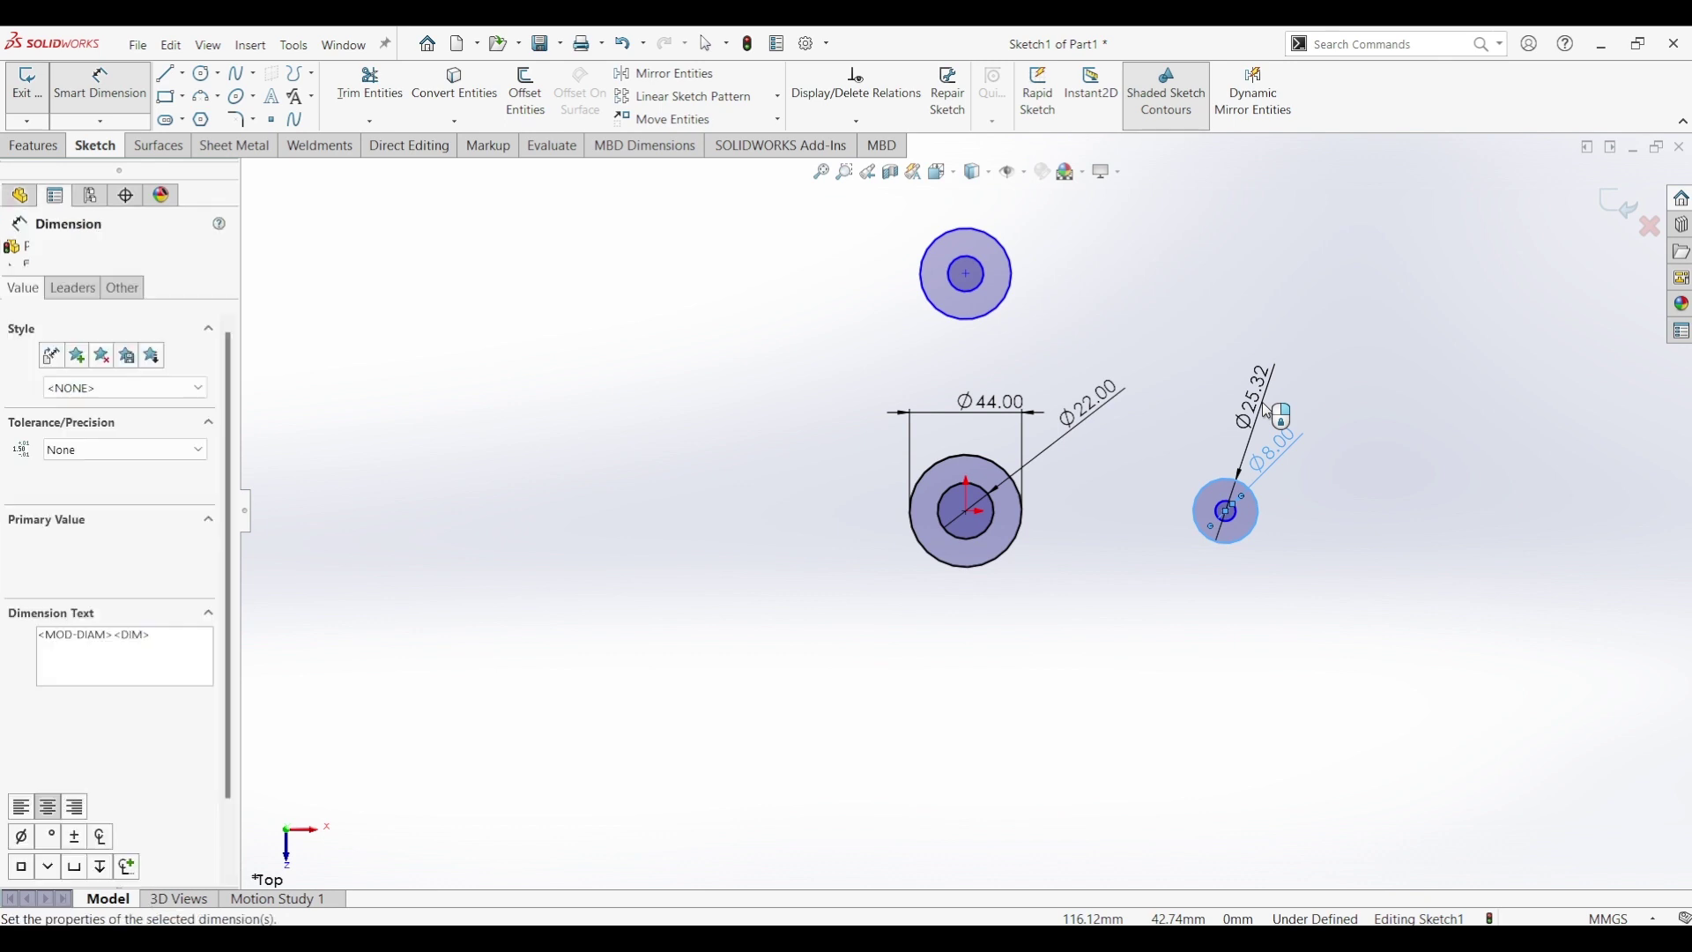
left_click(1268, 412)
type("20")
key("Return")
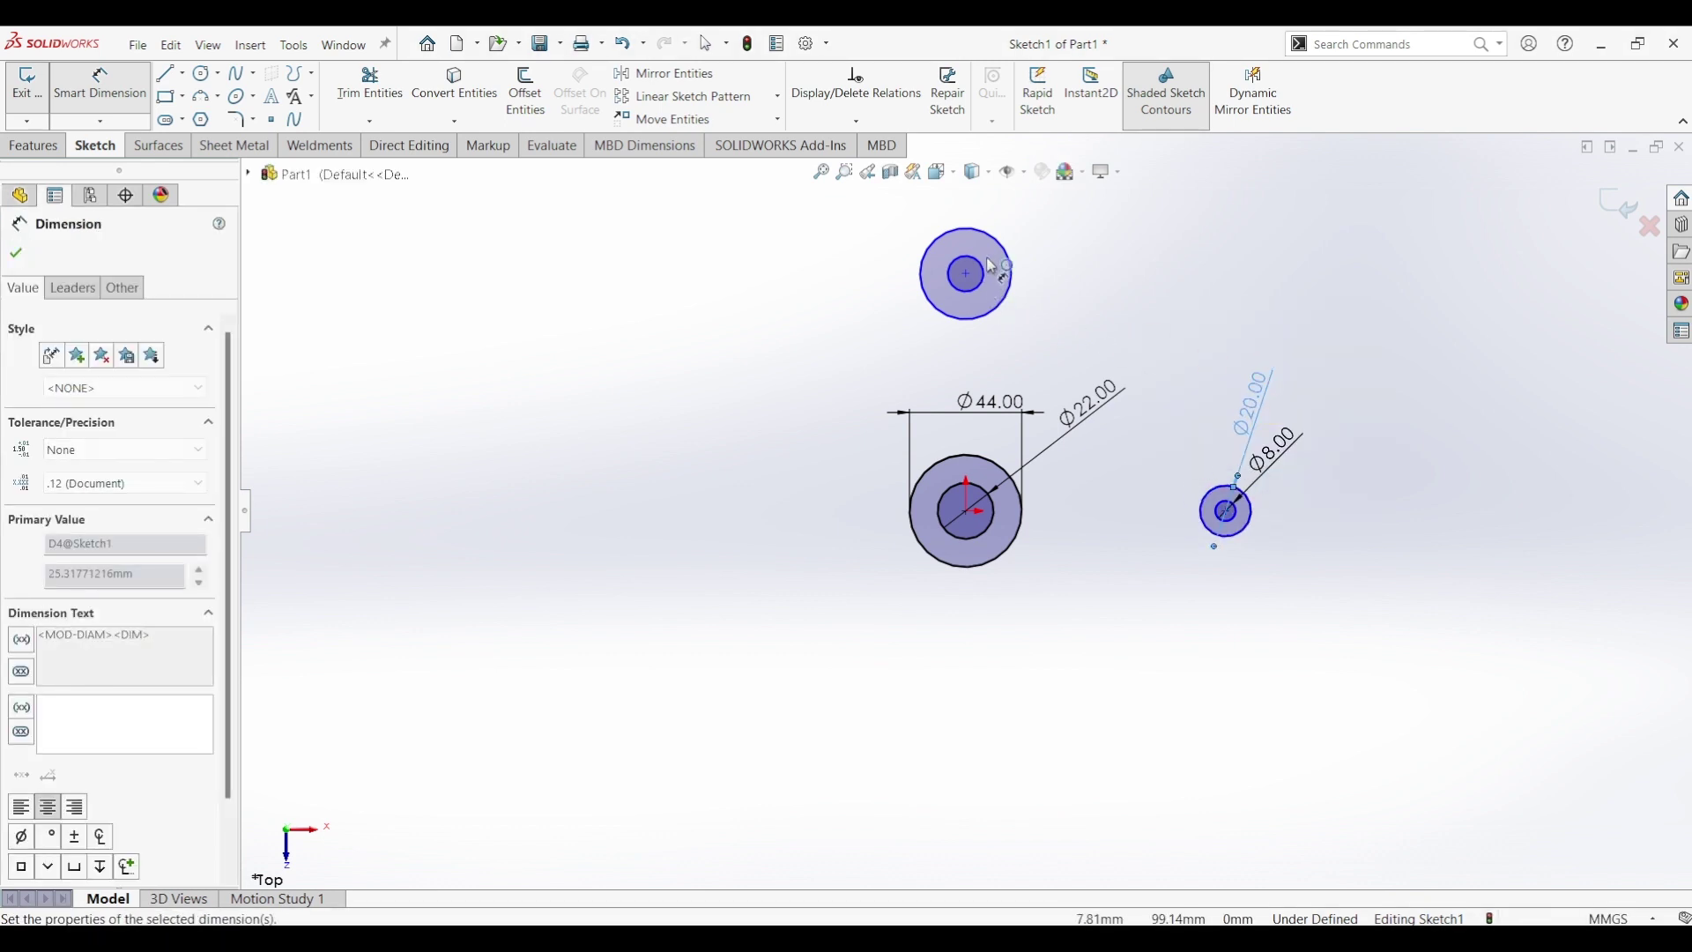
Step: Dimension the top circles to Ø16 and Ø32, then pick the large and small circle centres for spacing
key("c")
left_click(967, 274)
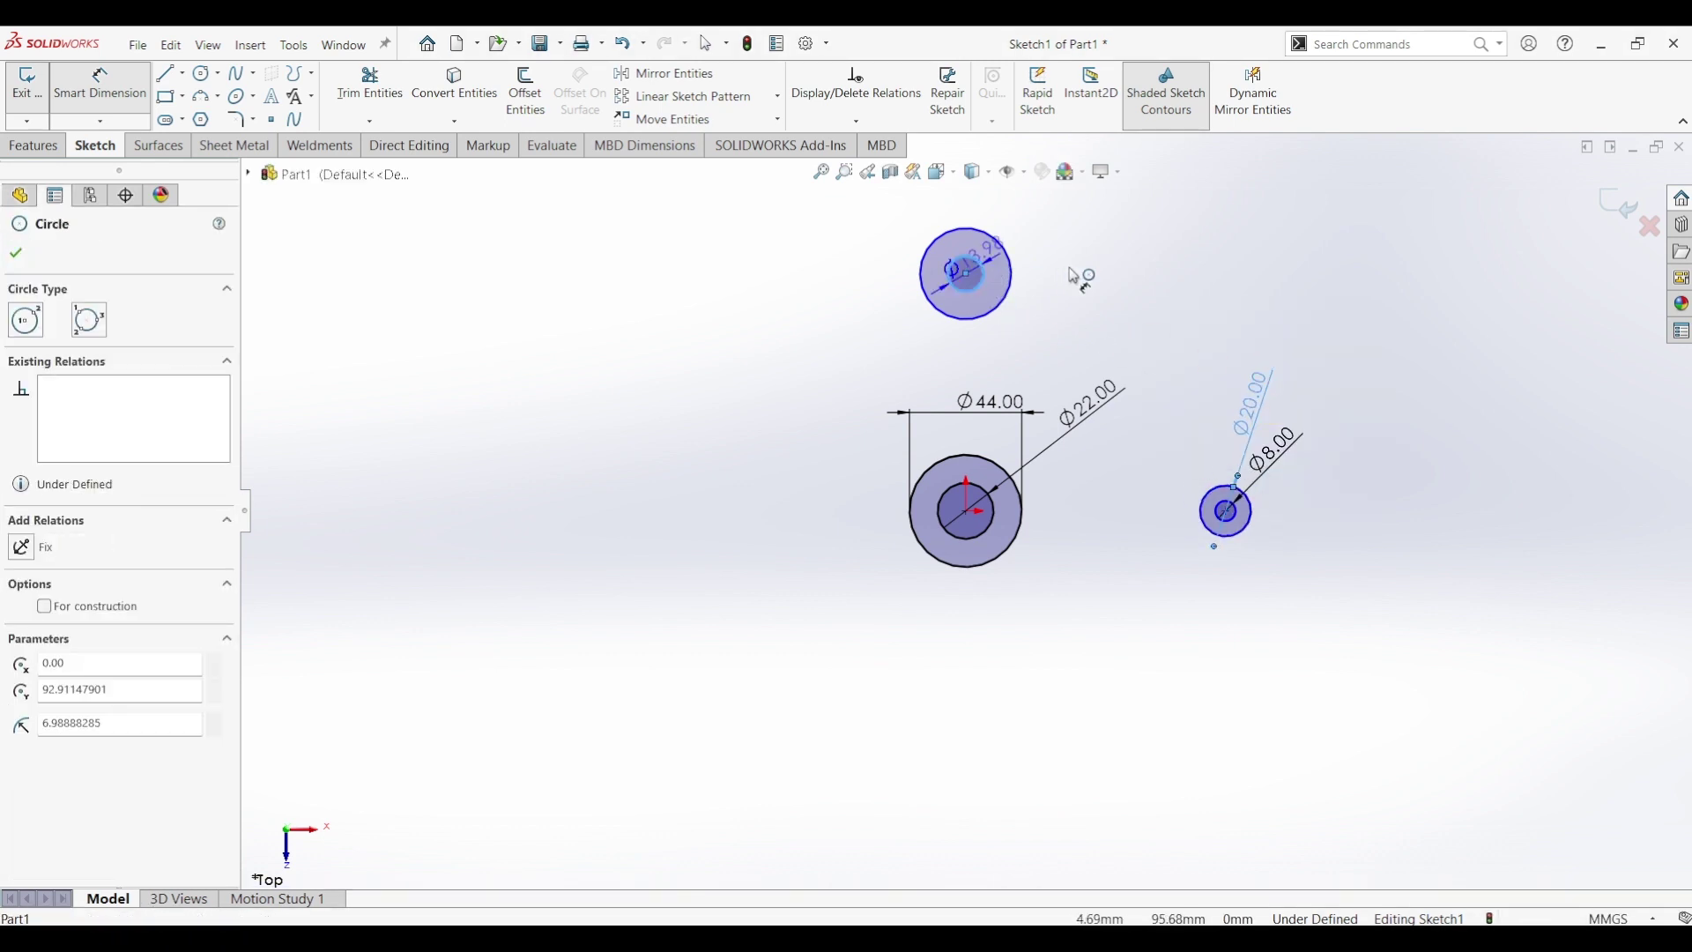
key("d")
left_click(1002, 256)
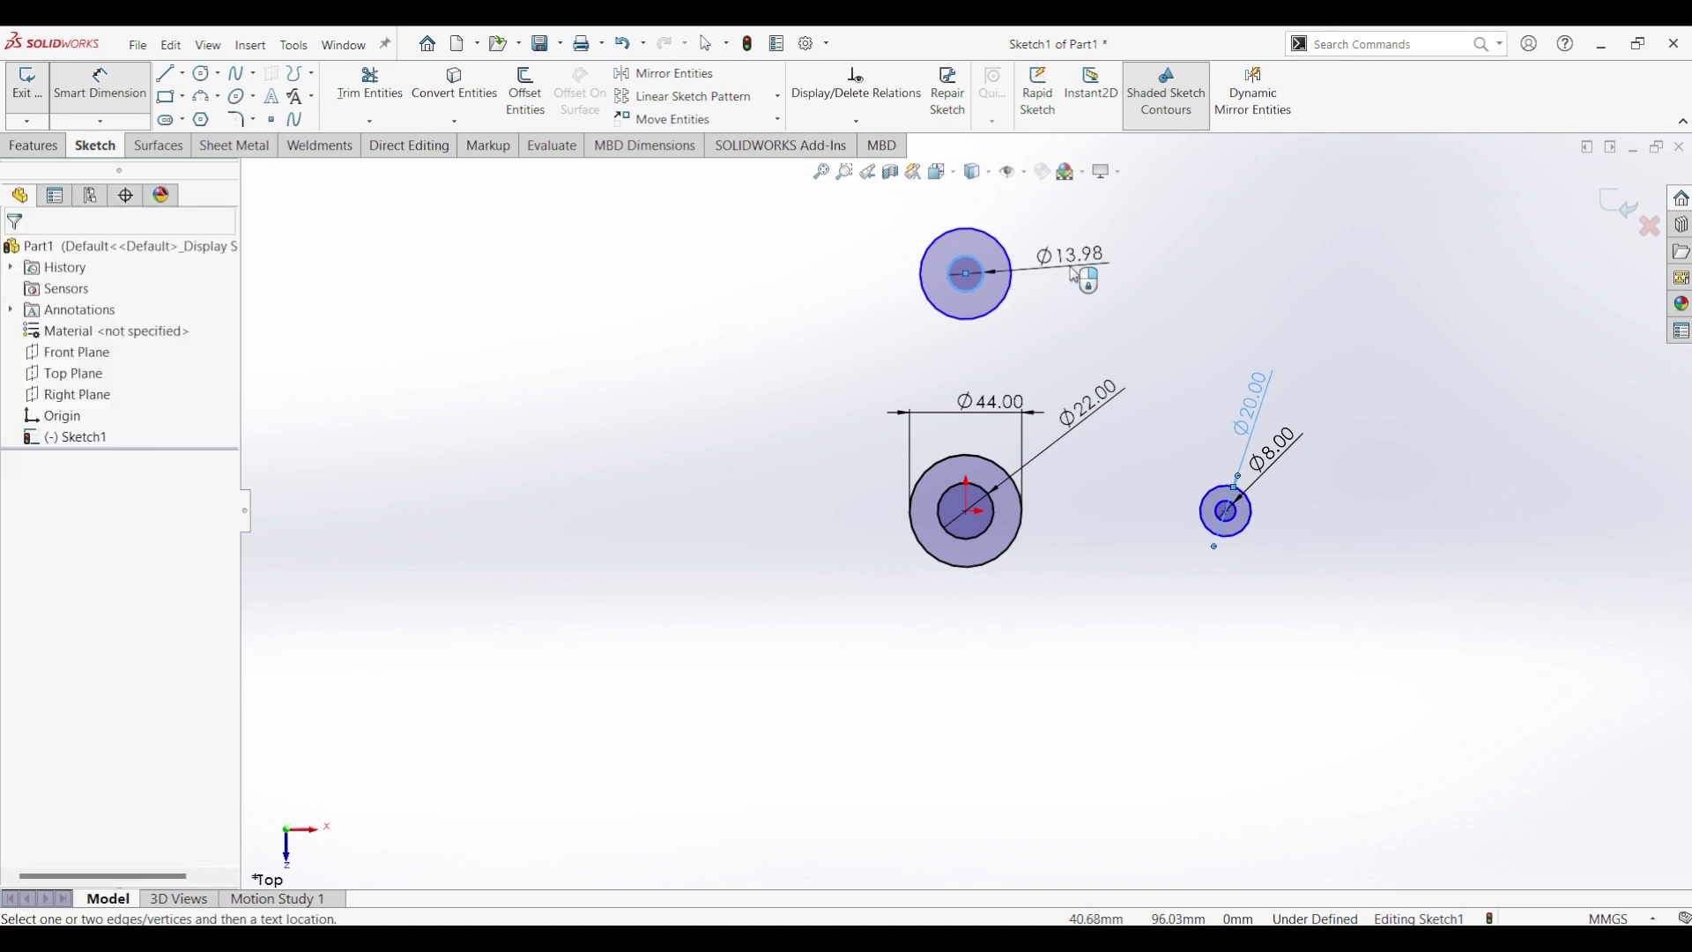
double_click(1002, 257)
type("16")
key("Return")
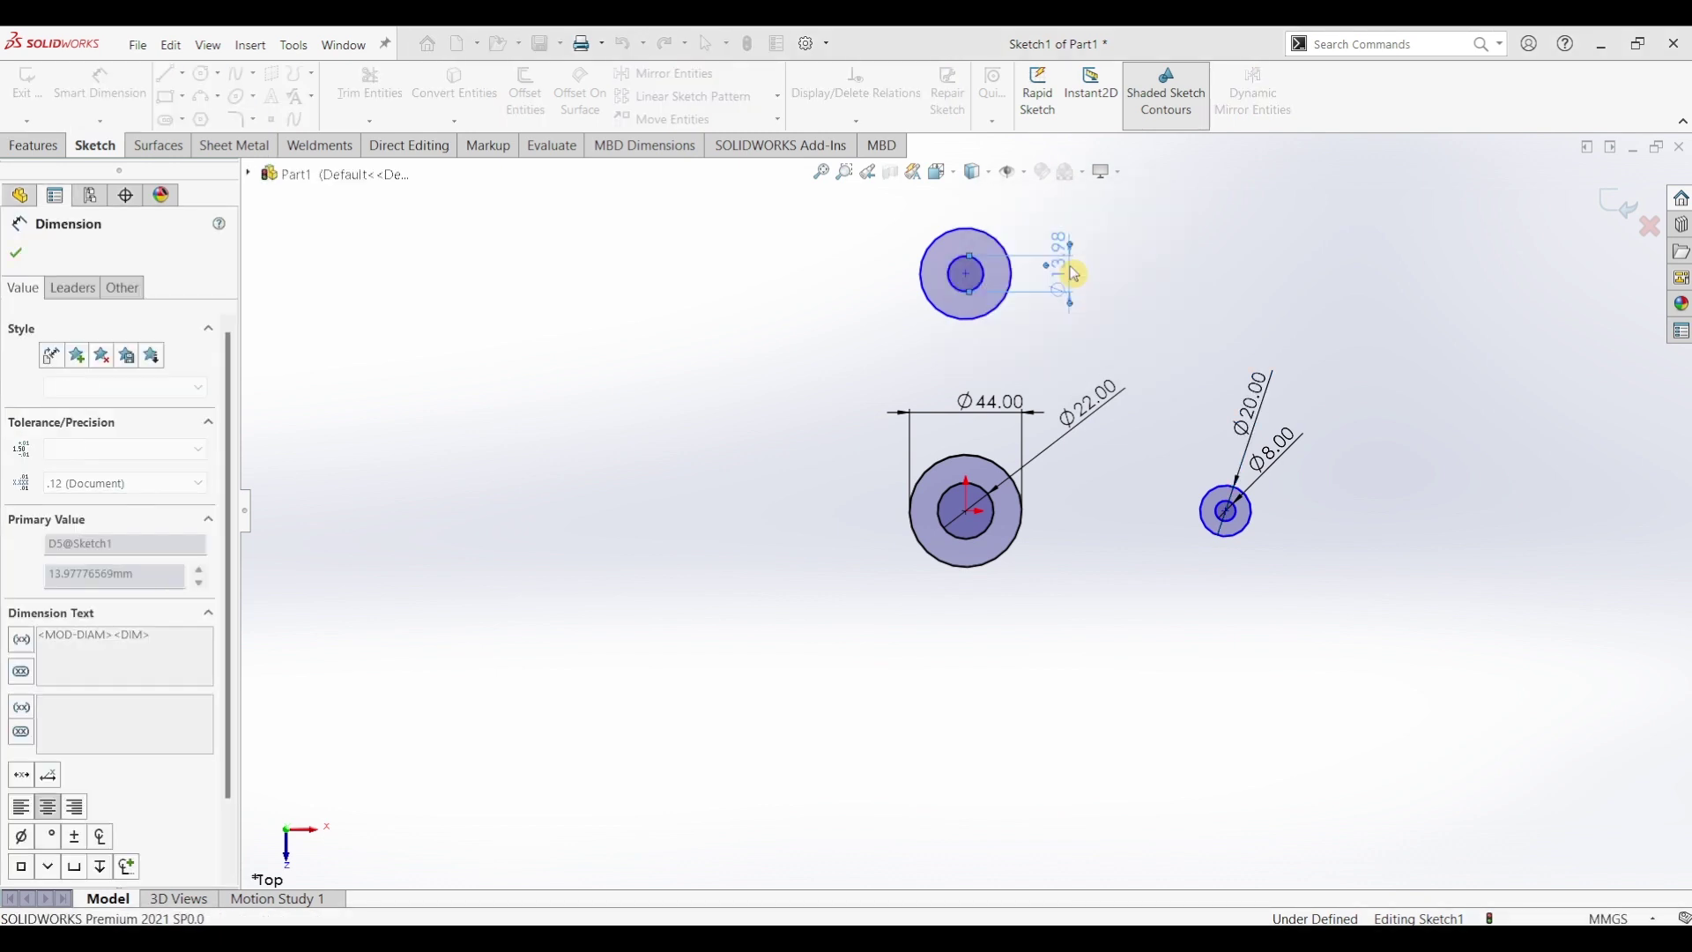
left_click(996, 249)
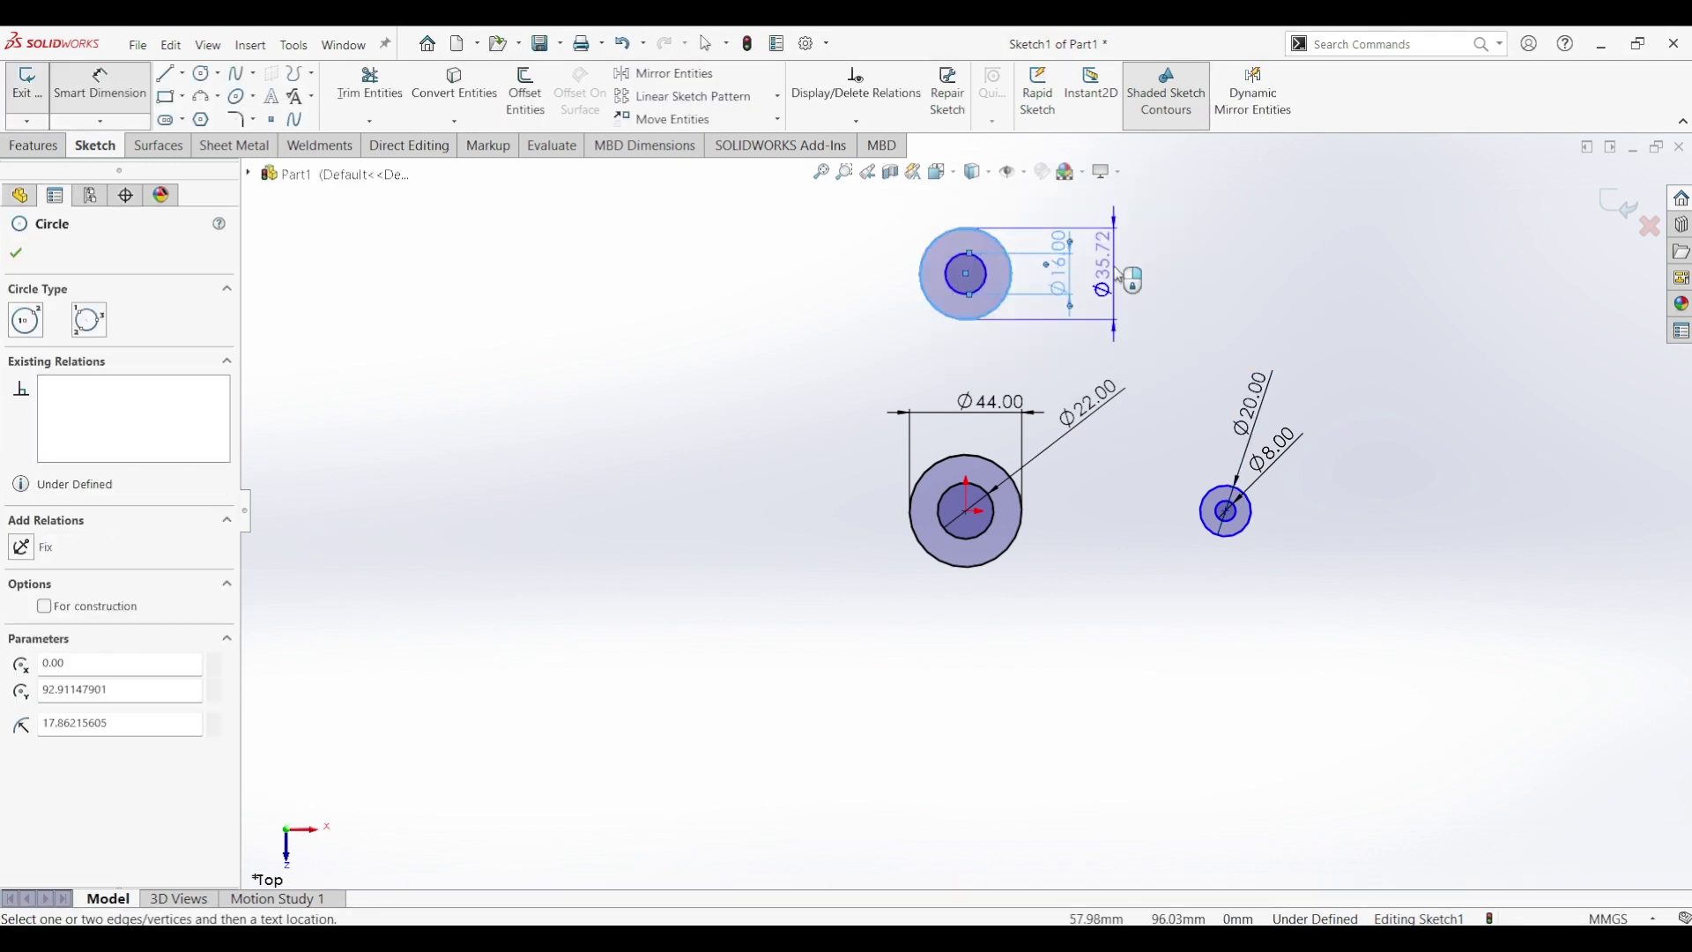
left_click(1115, 264)
double_click(1115, 265)
type("32")
key("Return")
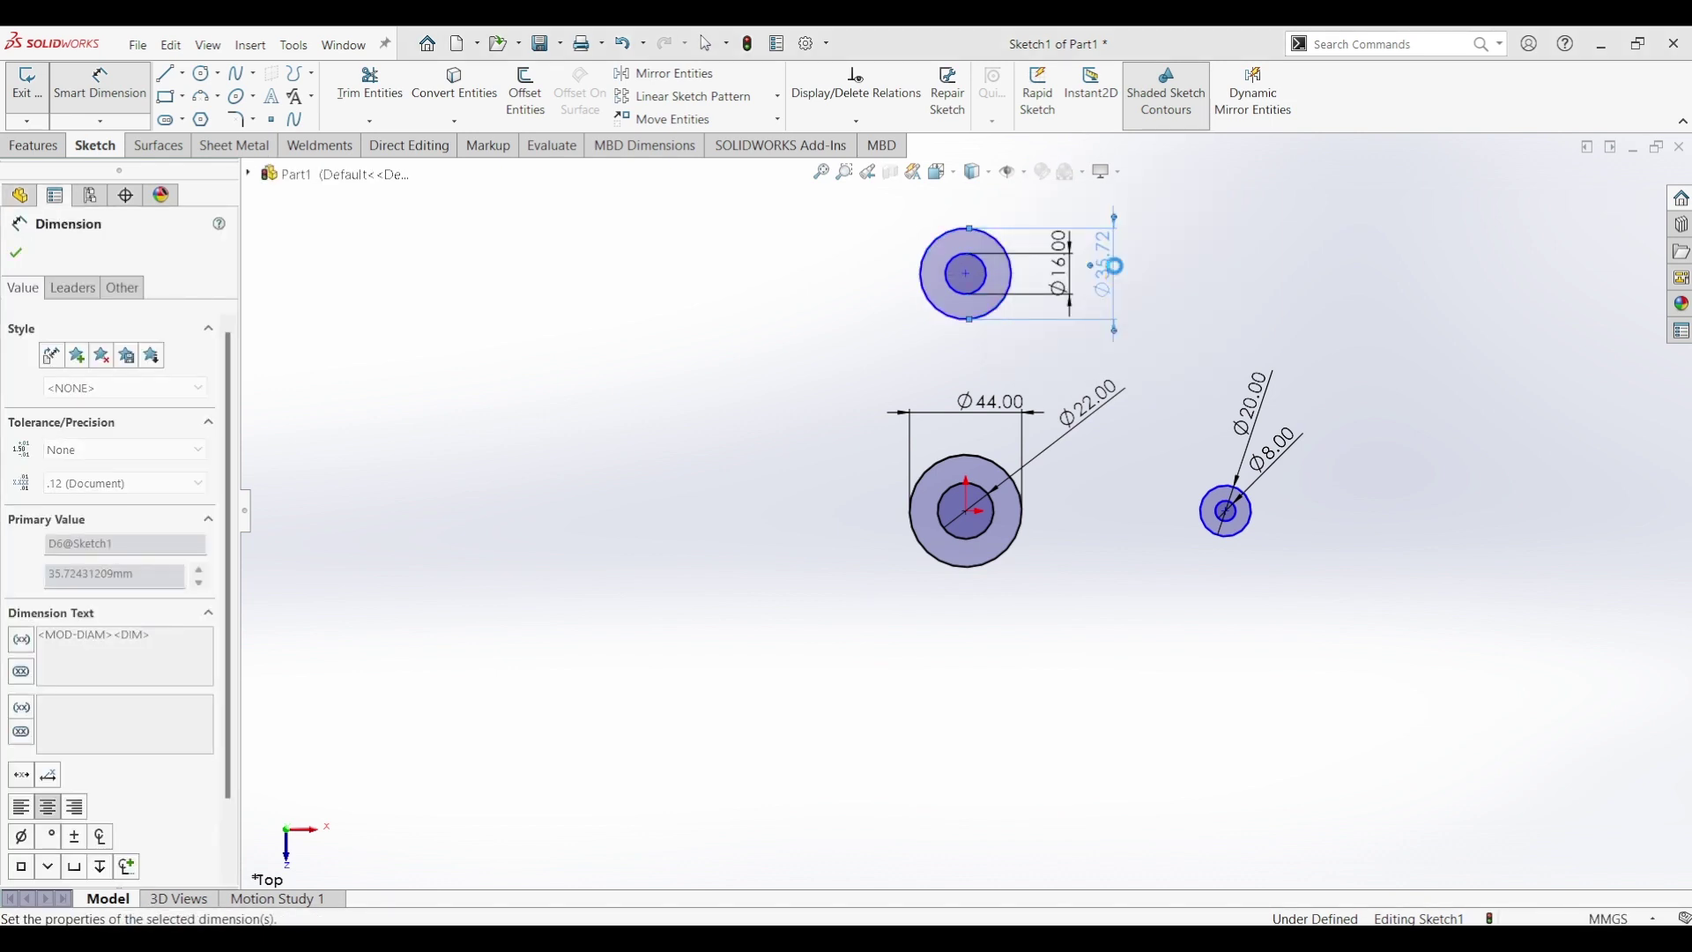
left_click(968, 513)
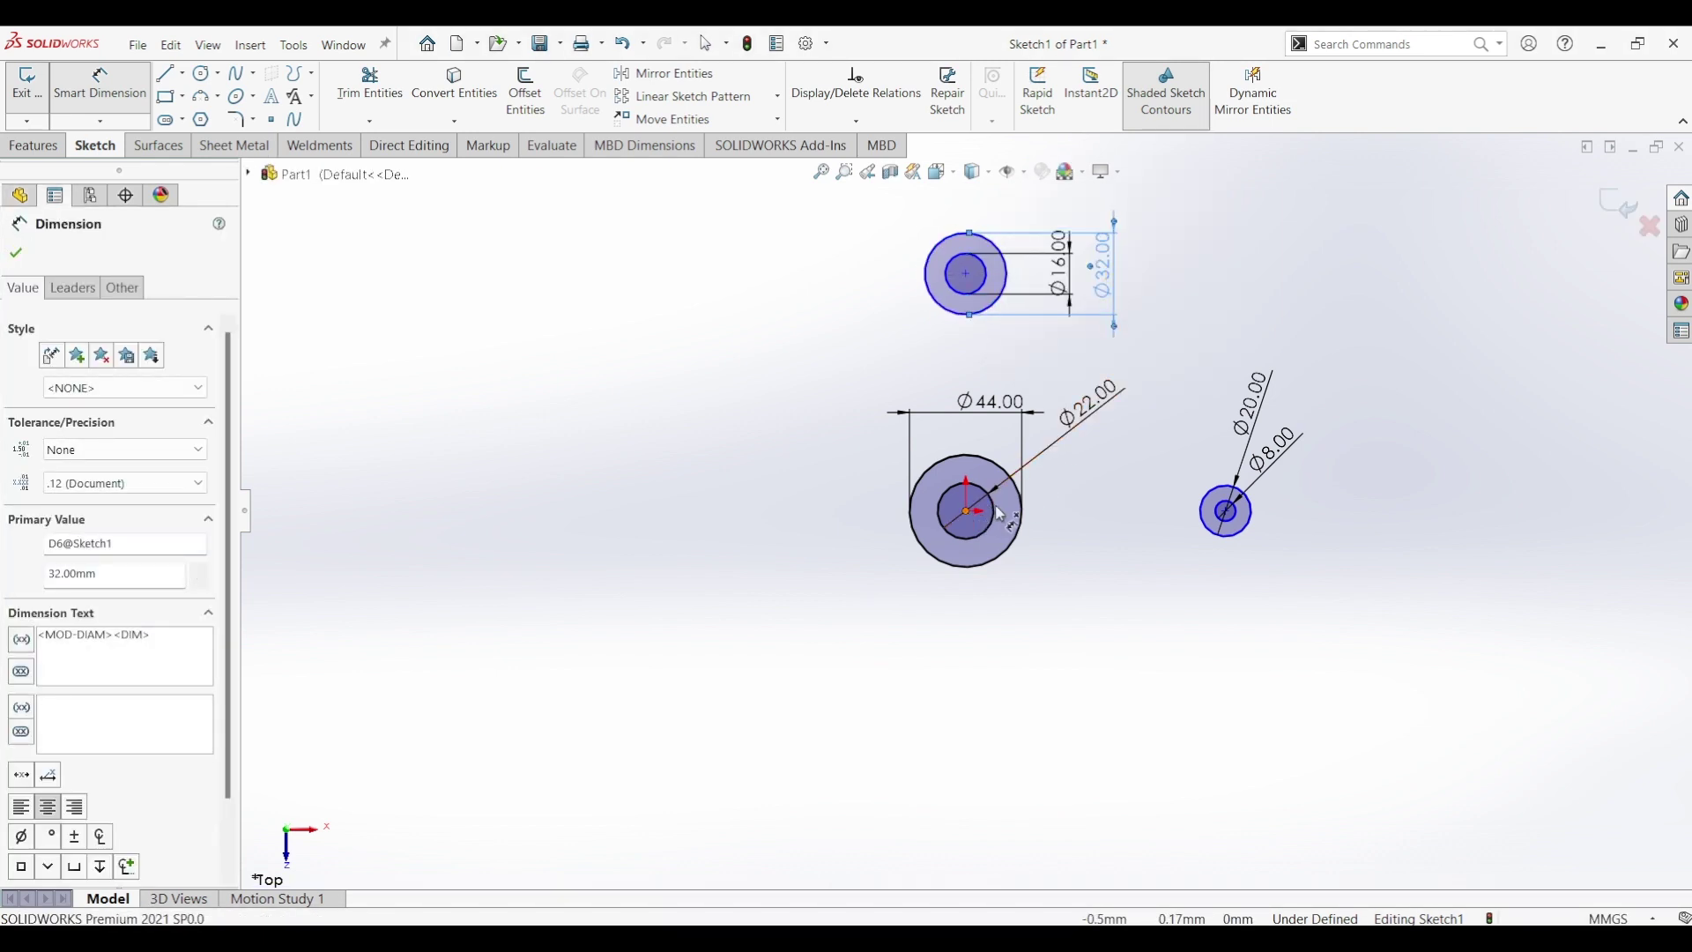
left_click(1231, 517)
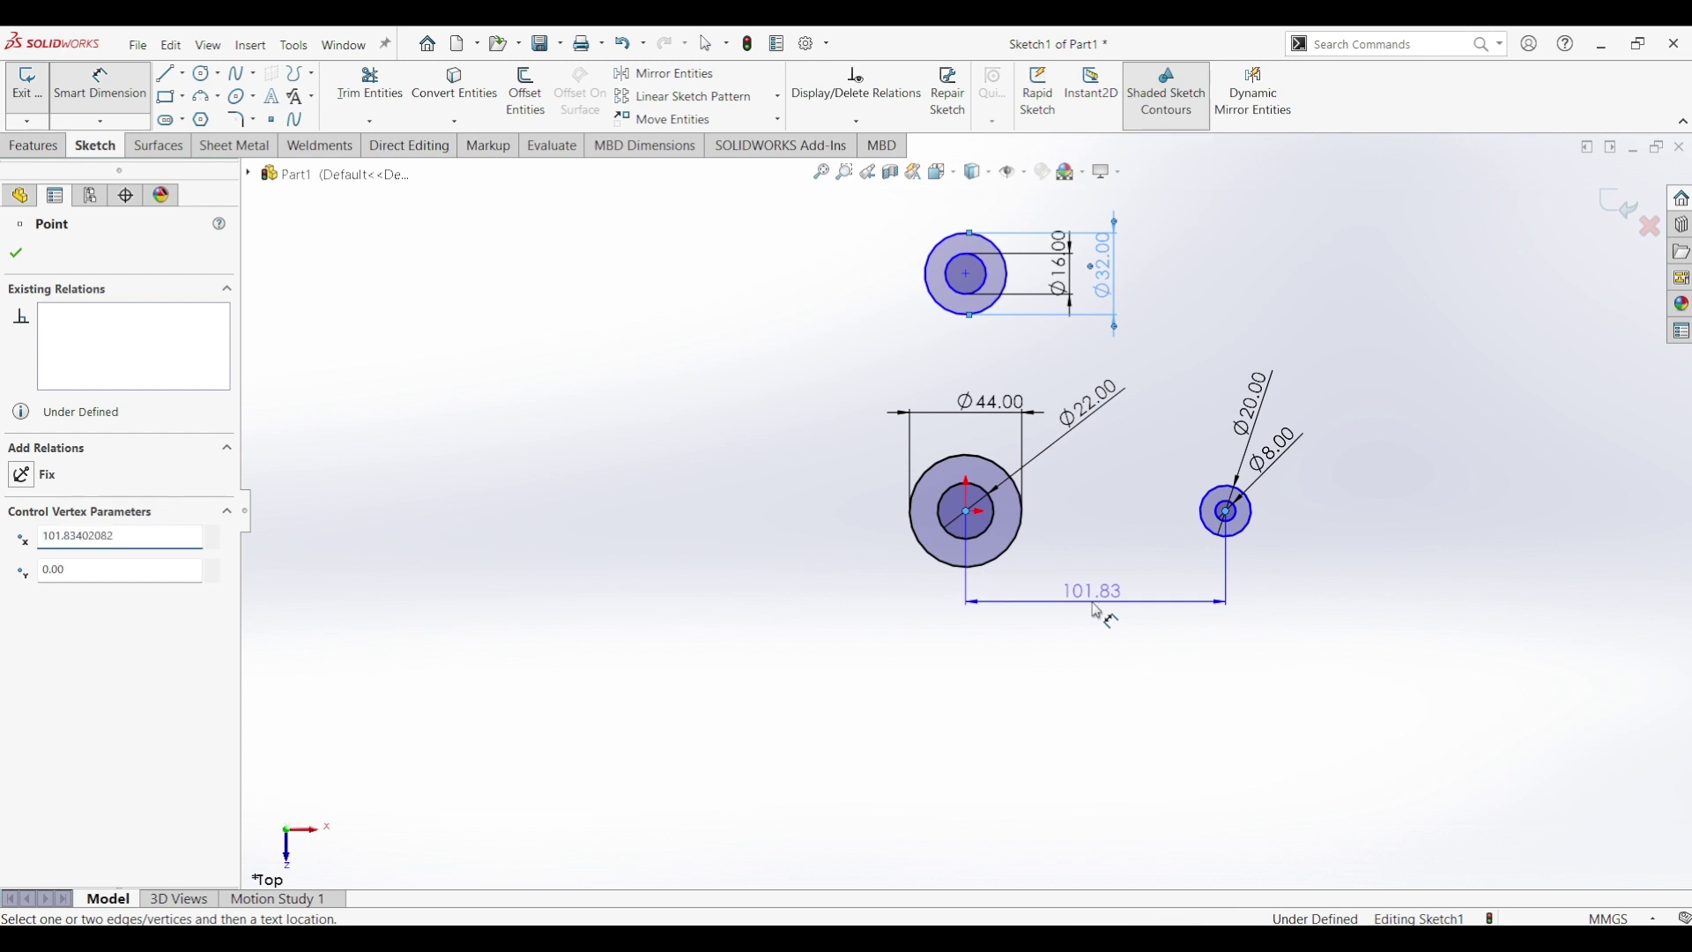
Step: Set both the horizontal and vertical centre spacings to 72 mm
left_click(1097, 609)
type("72")
key("Return")
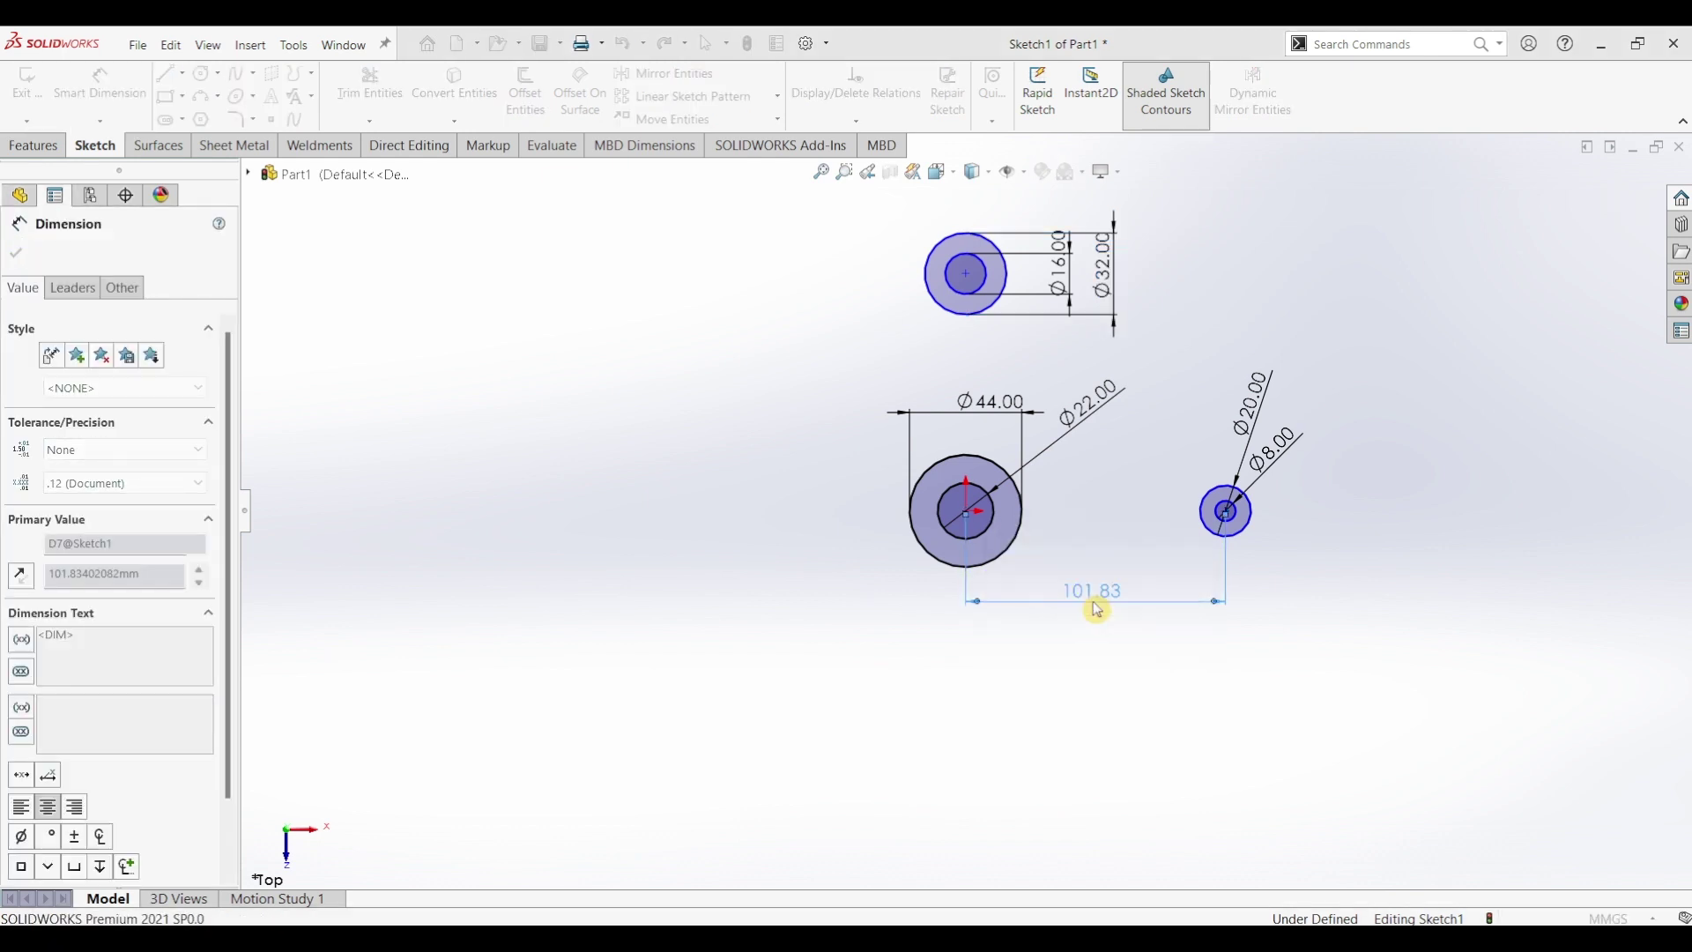
left_click(967, 276)
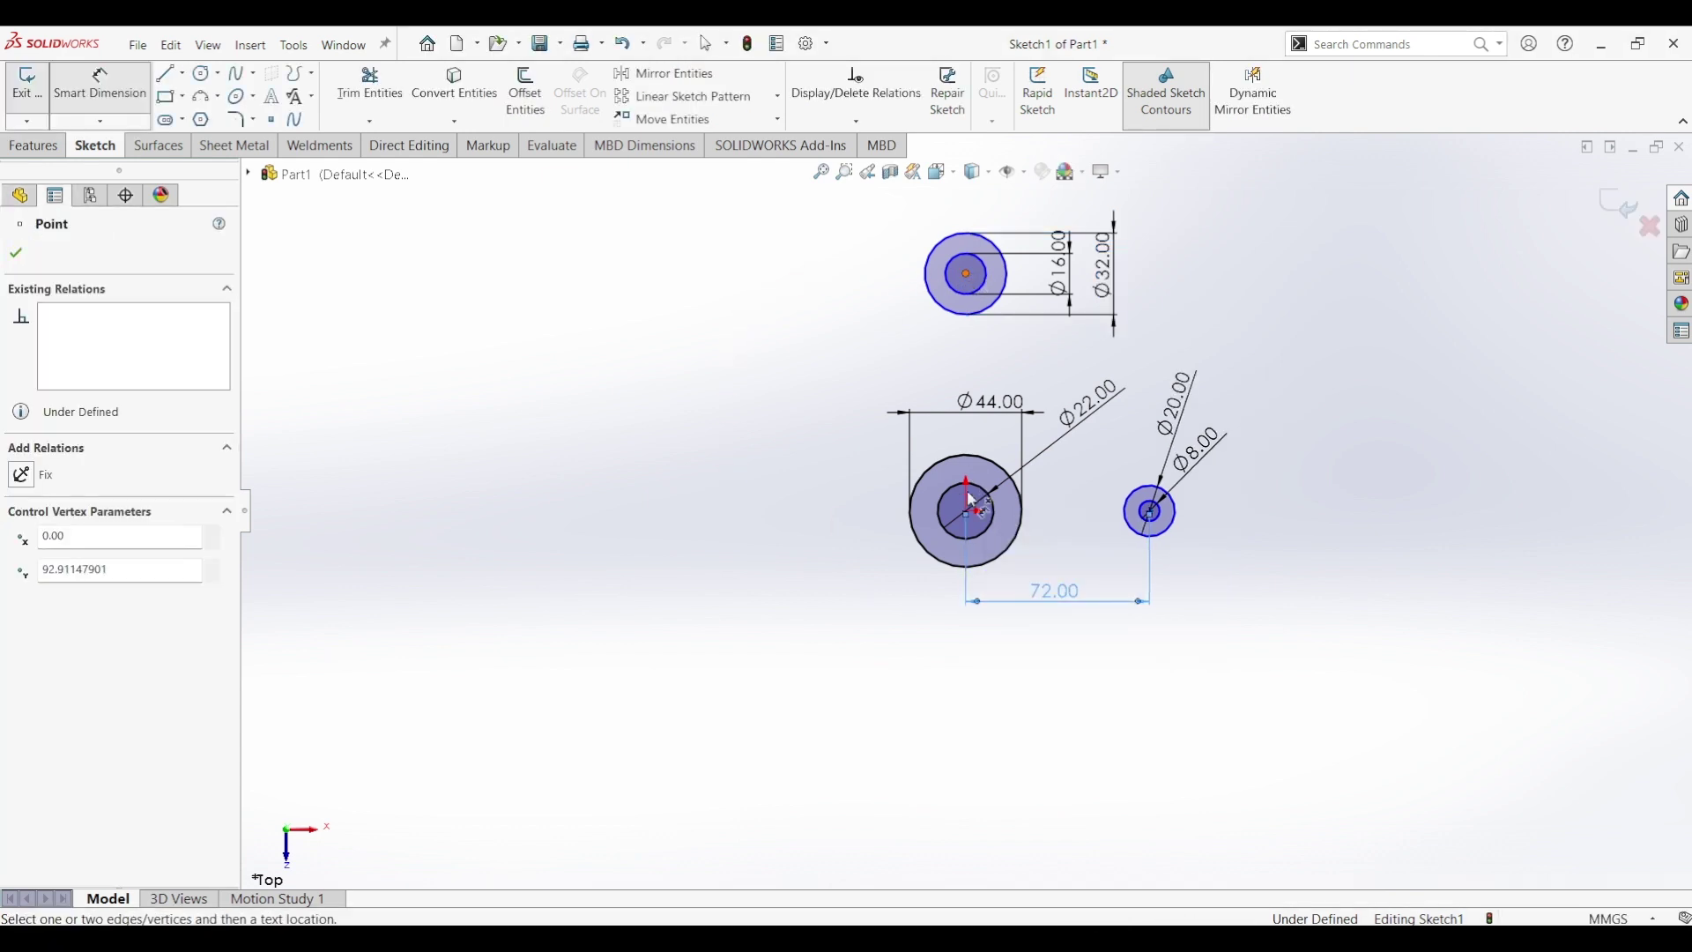
left_click(969, 512)
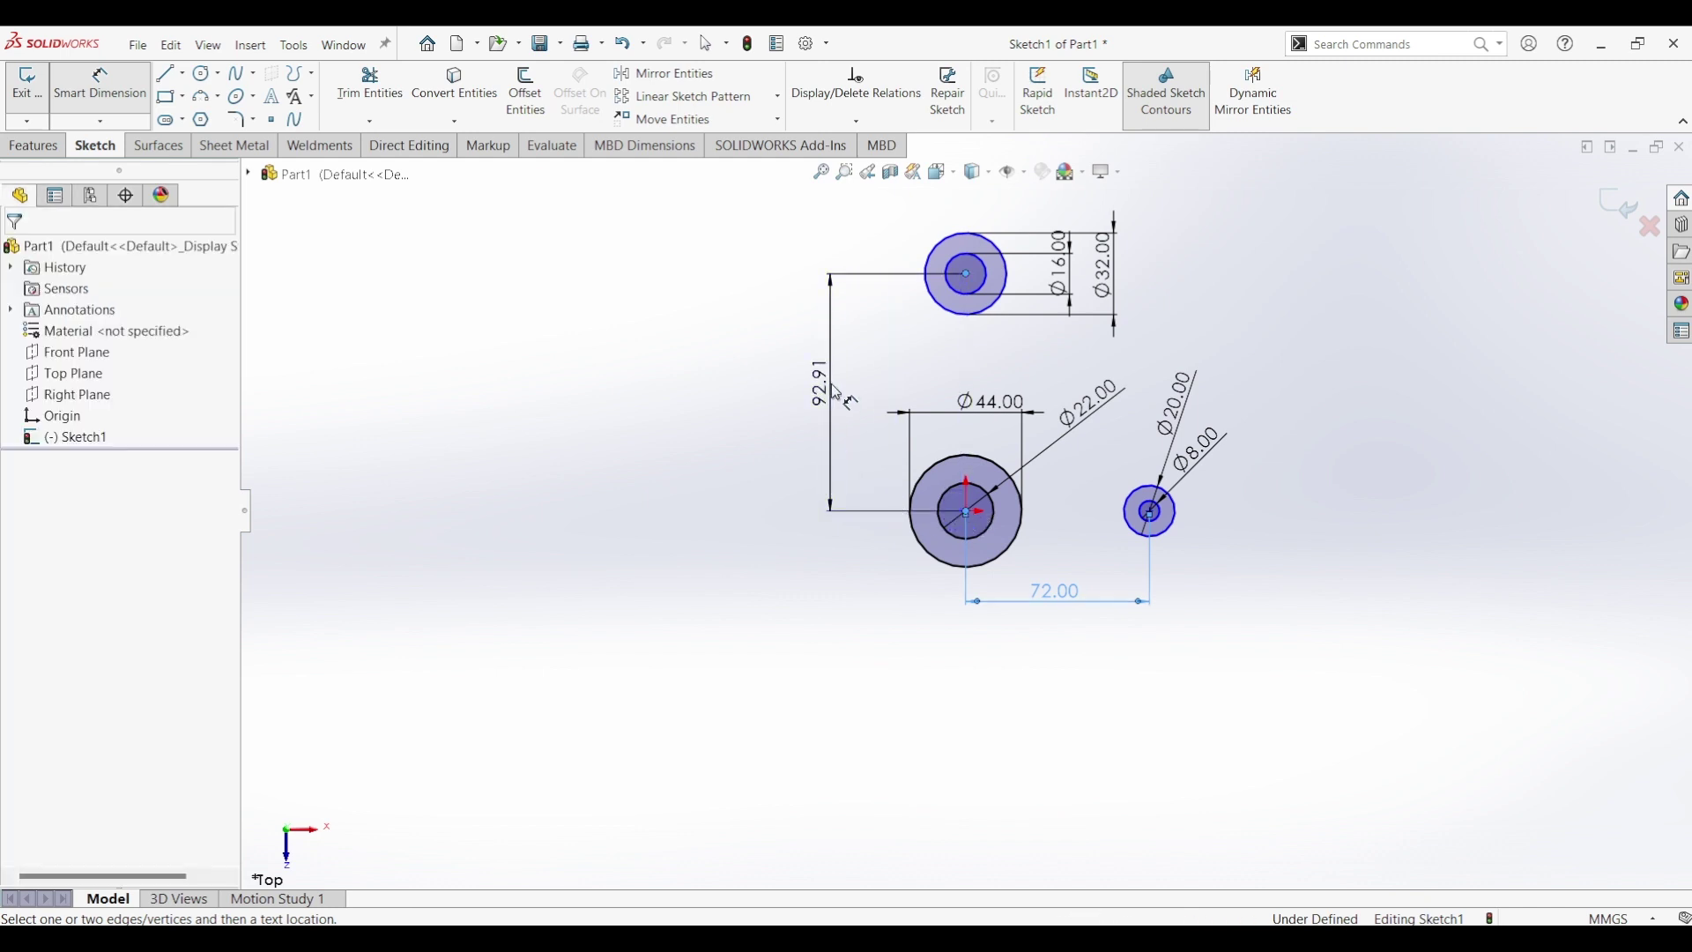
left_click(820, 392)
type("72")
key("Return")
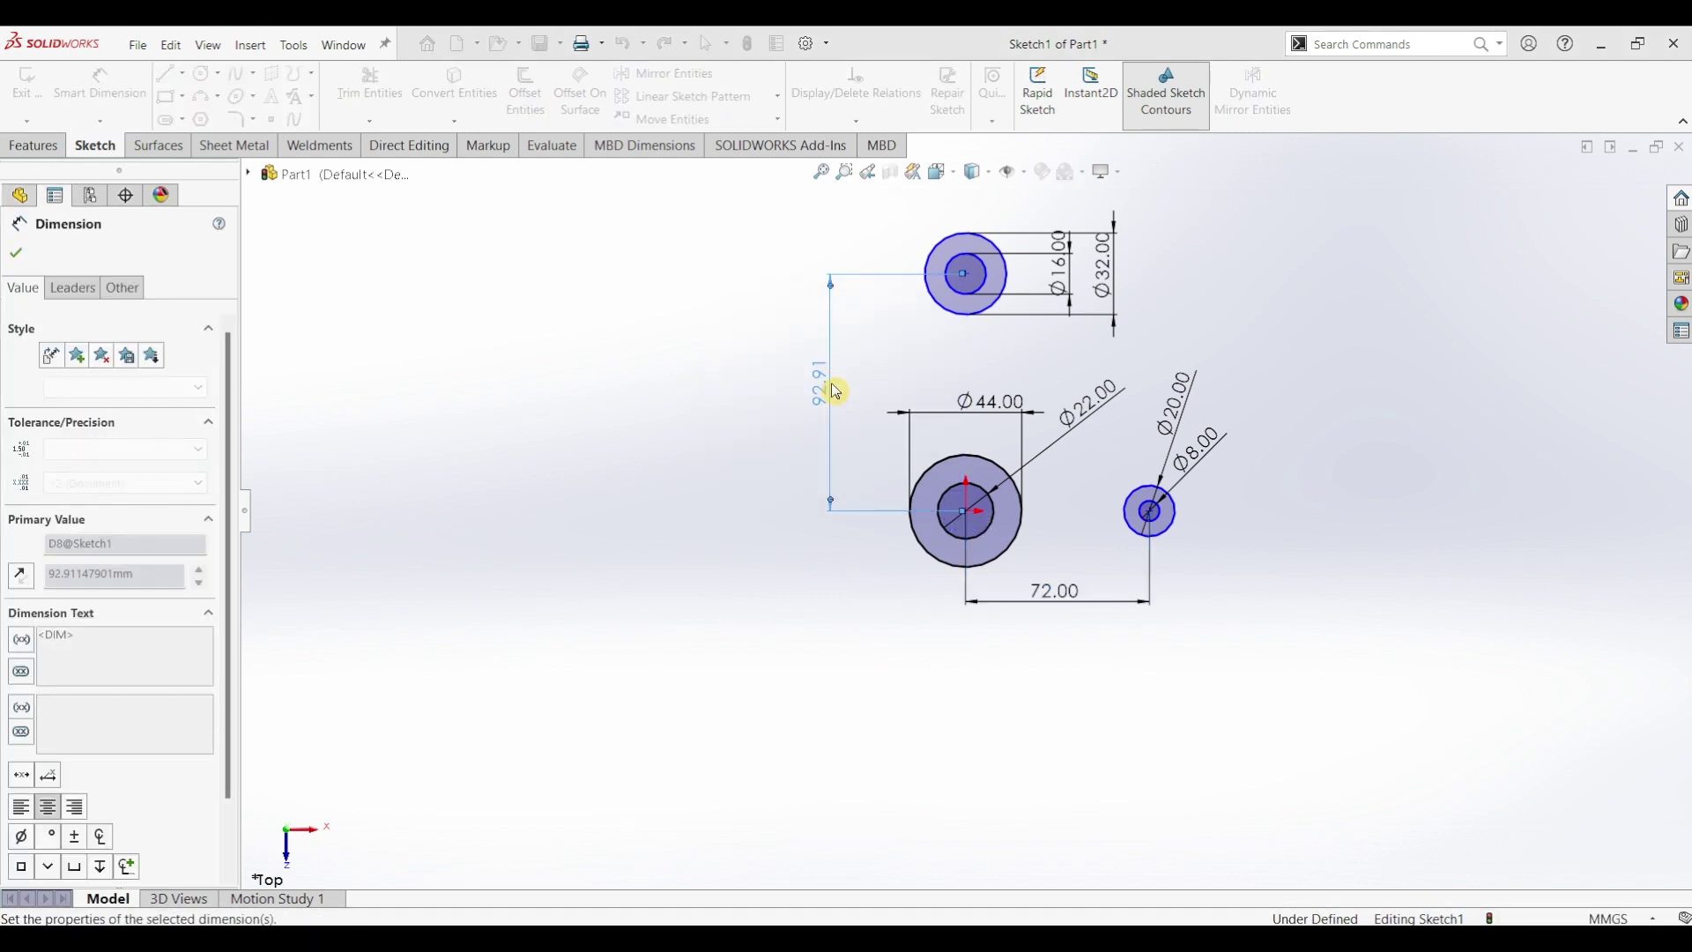
Step: Add a Horizontal relation between the small and large circle centres
left_click(1113, 535)
scroll(1117, 534, "down", 2)
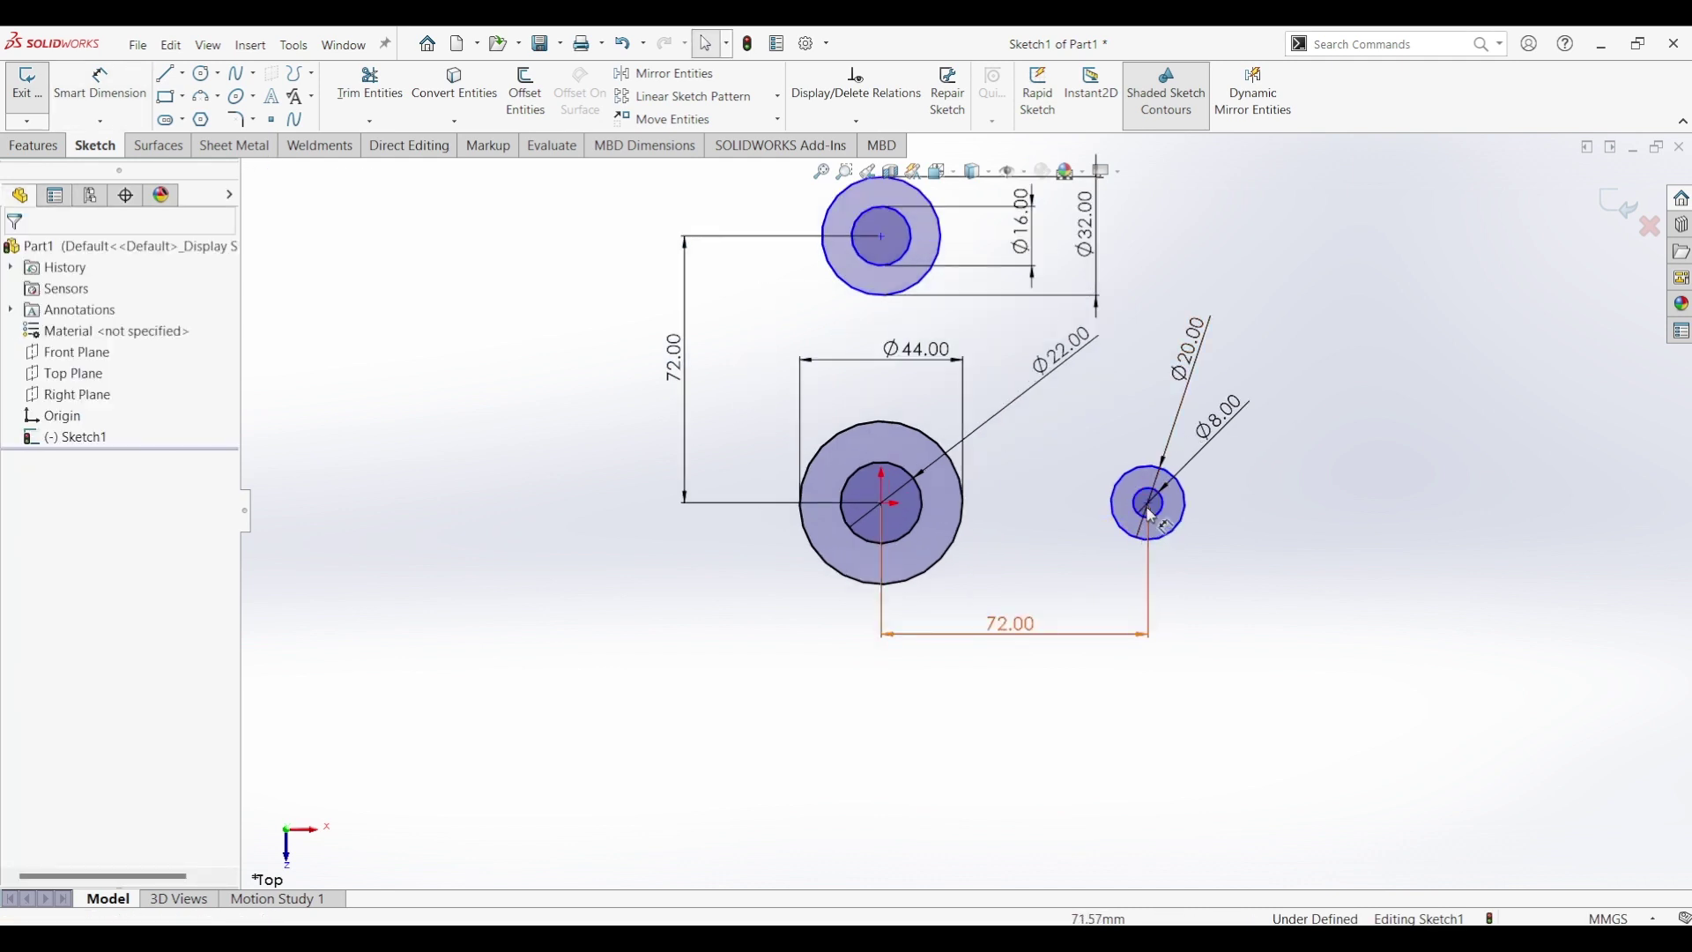
mouse_move(1152, 512)
left_mouse_down()
mouse_move(1091, 421)
mouse_move(1106, 595)
mouse_move(1001, 740)
mouse_move(1097, 622)
mouse_move(1096, 445)
left_mouse_up()
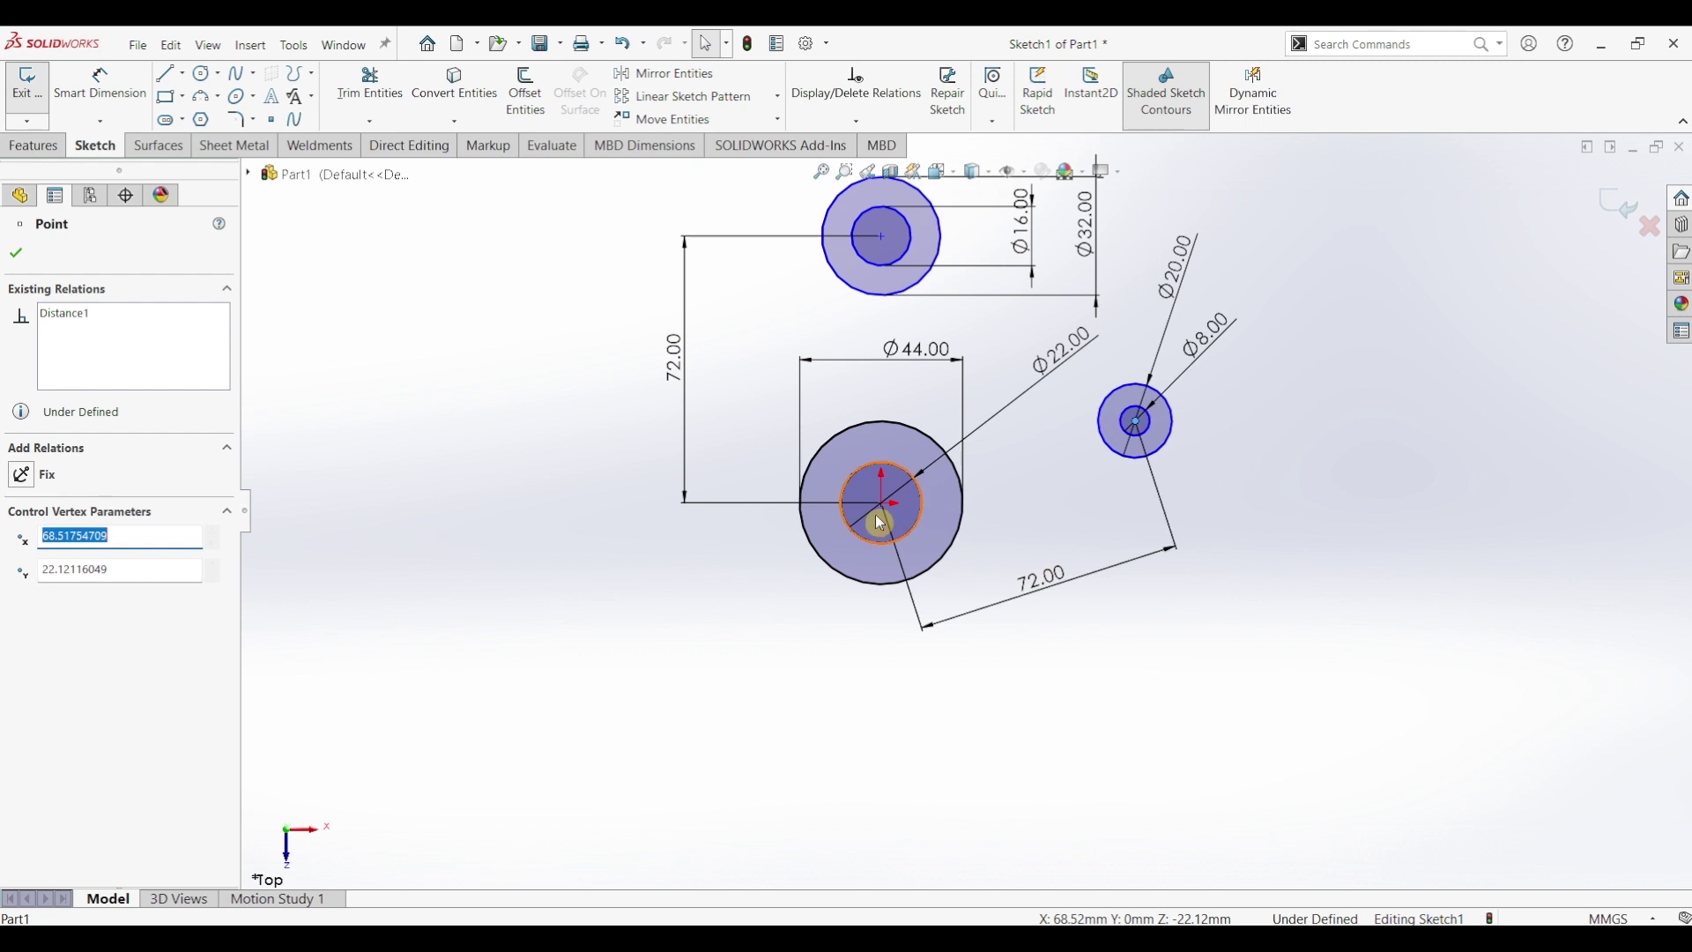
left_click(1077, 459)
left_click(1118, 437)
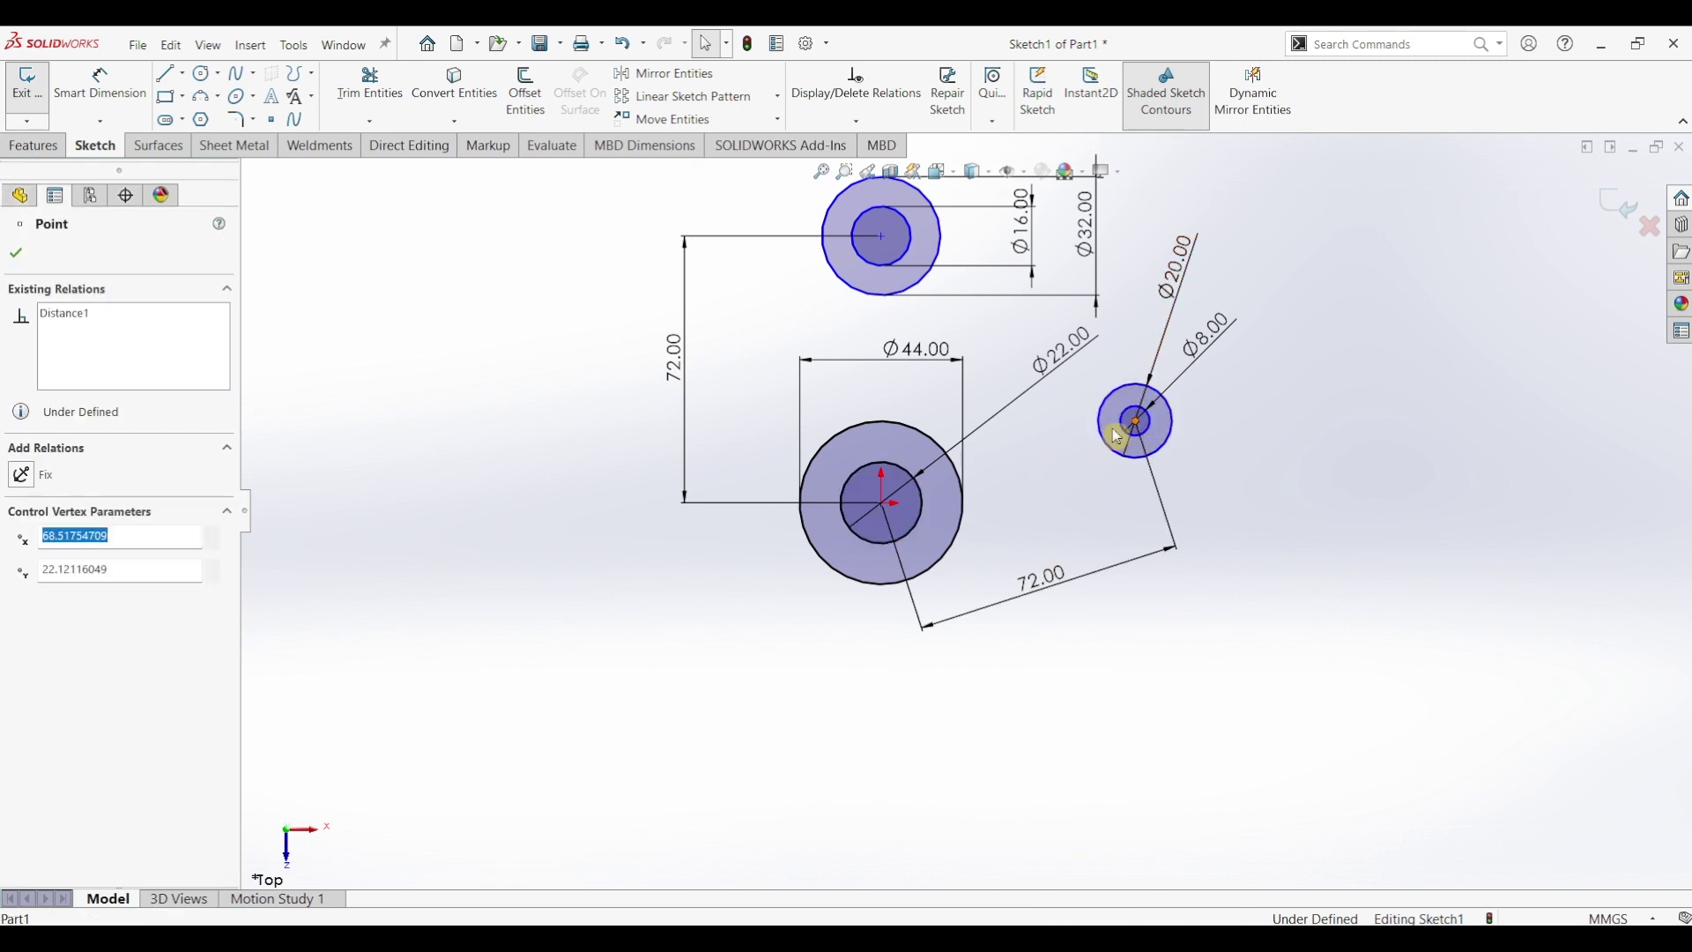
left_click(885, 505, "ctrl")
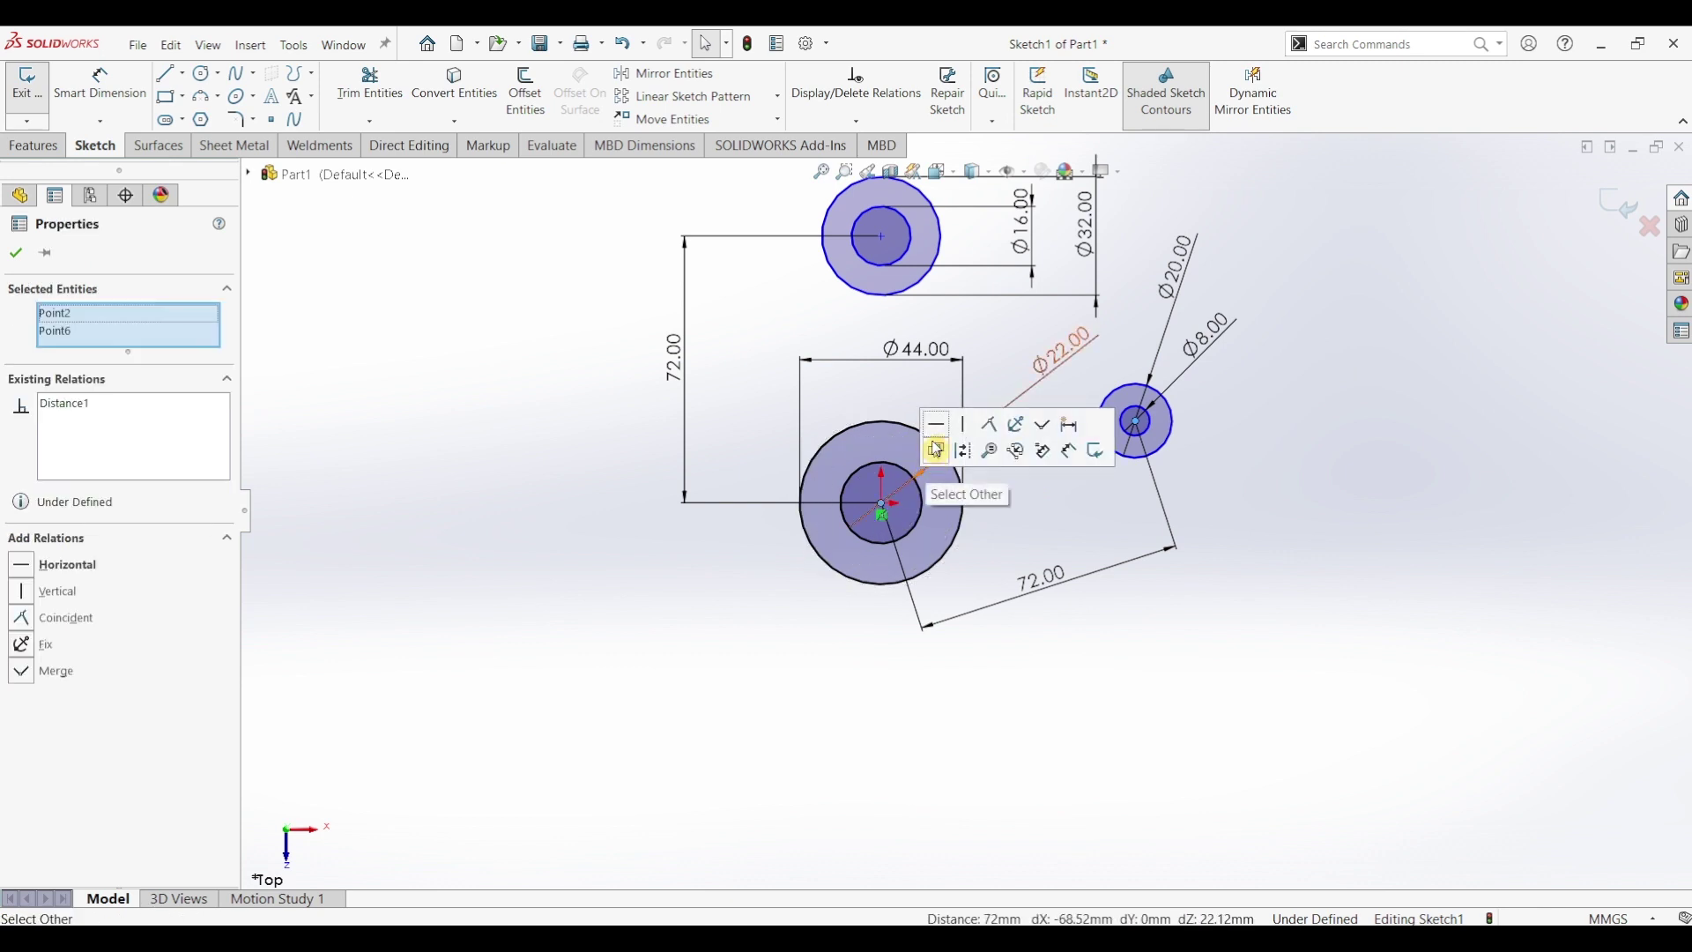
left_click(941, 430)
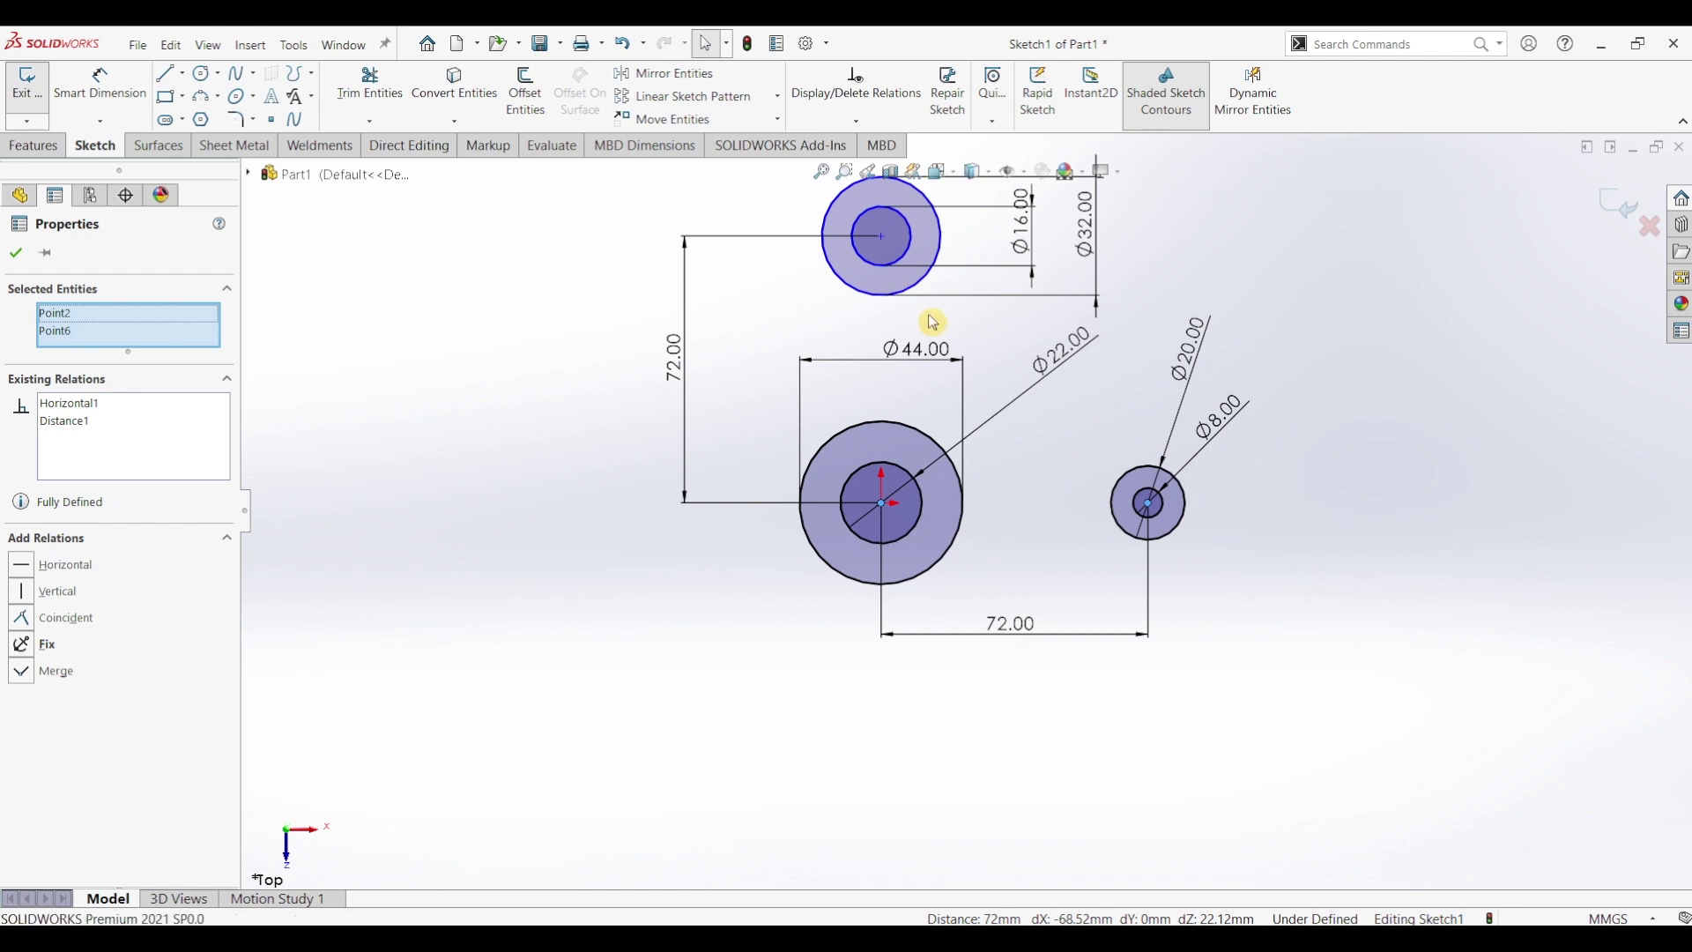
key("Escape")
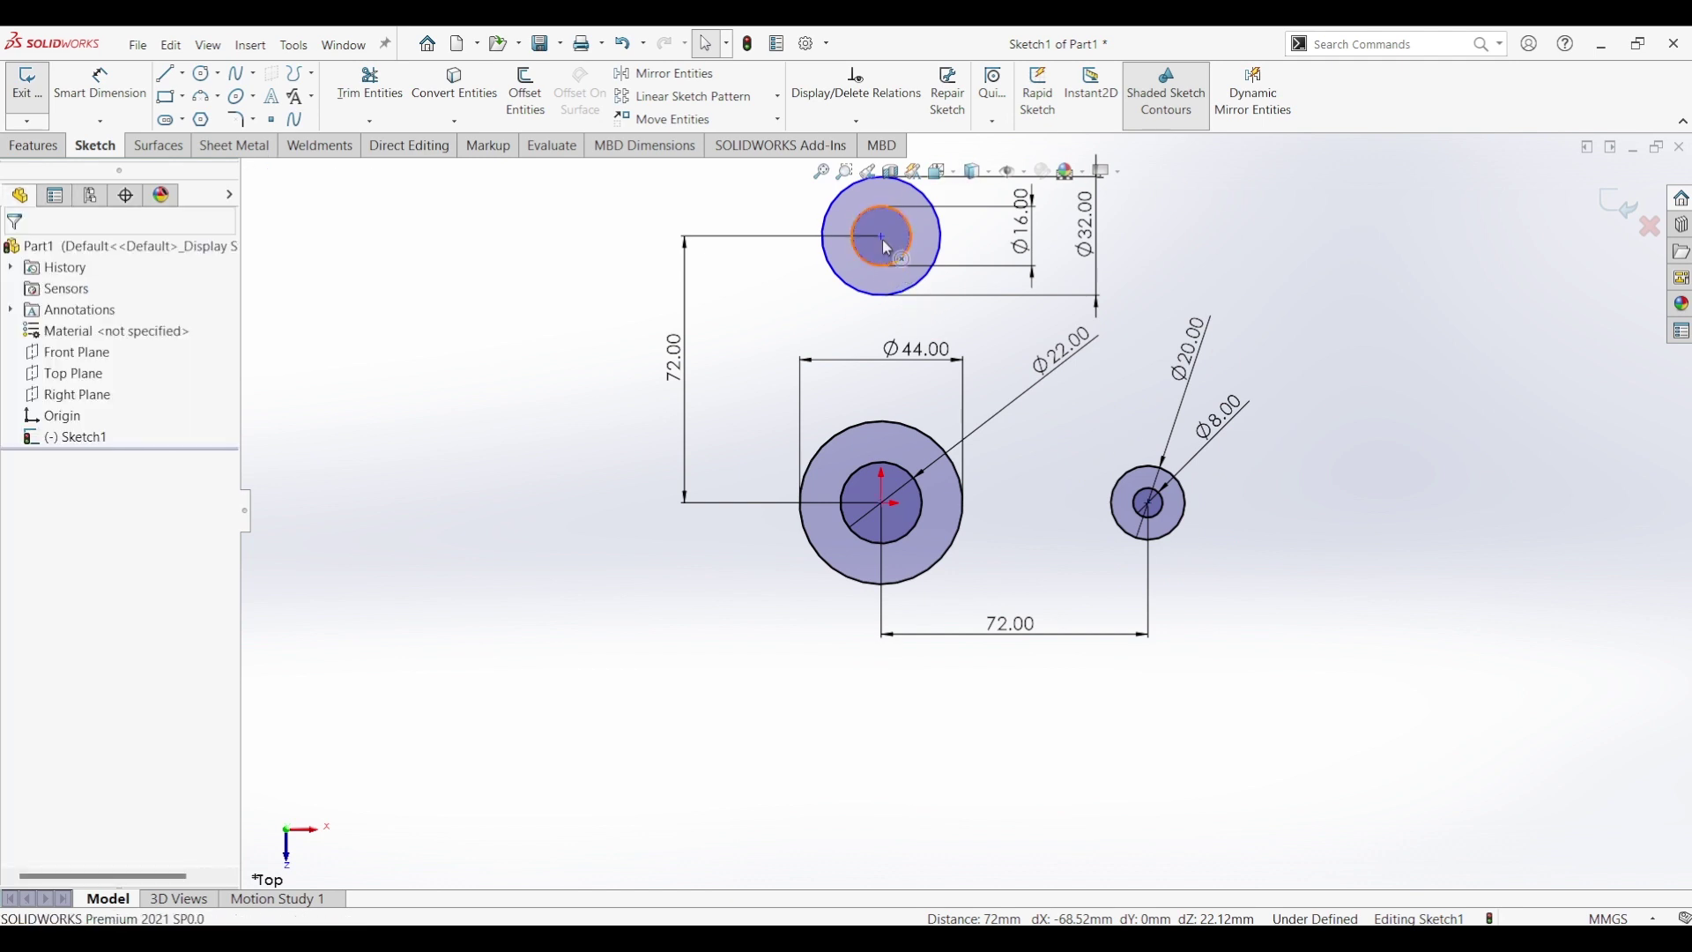
Step: Add a Vertical relation between the top and large circle centres
left_click(883, 238)
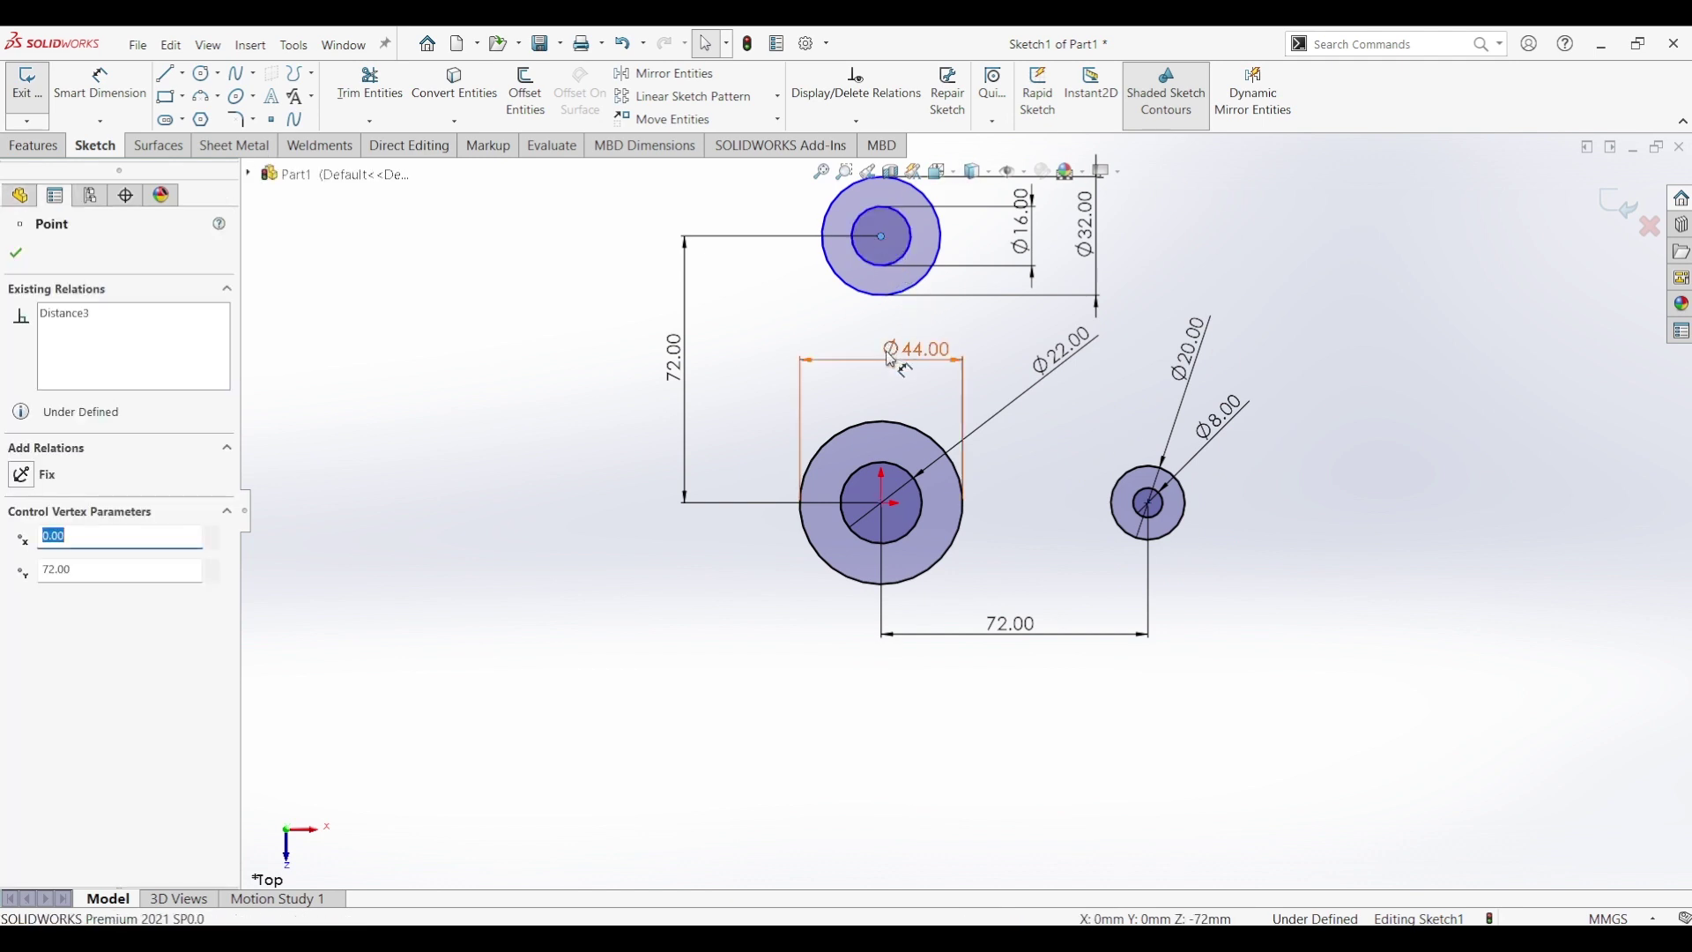
left_click(882, 505, "ctrl")
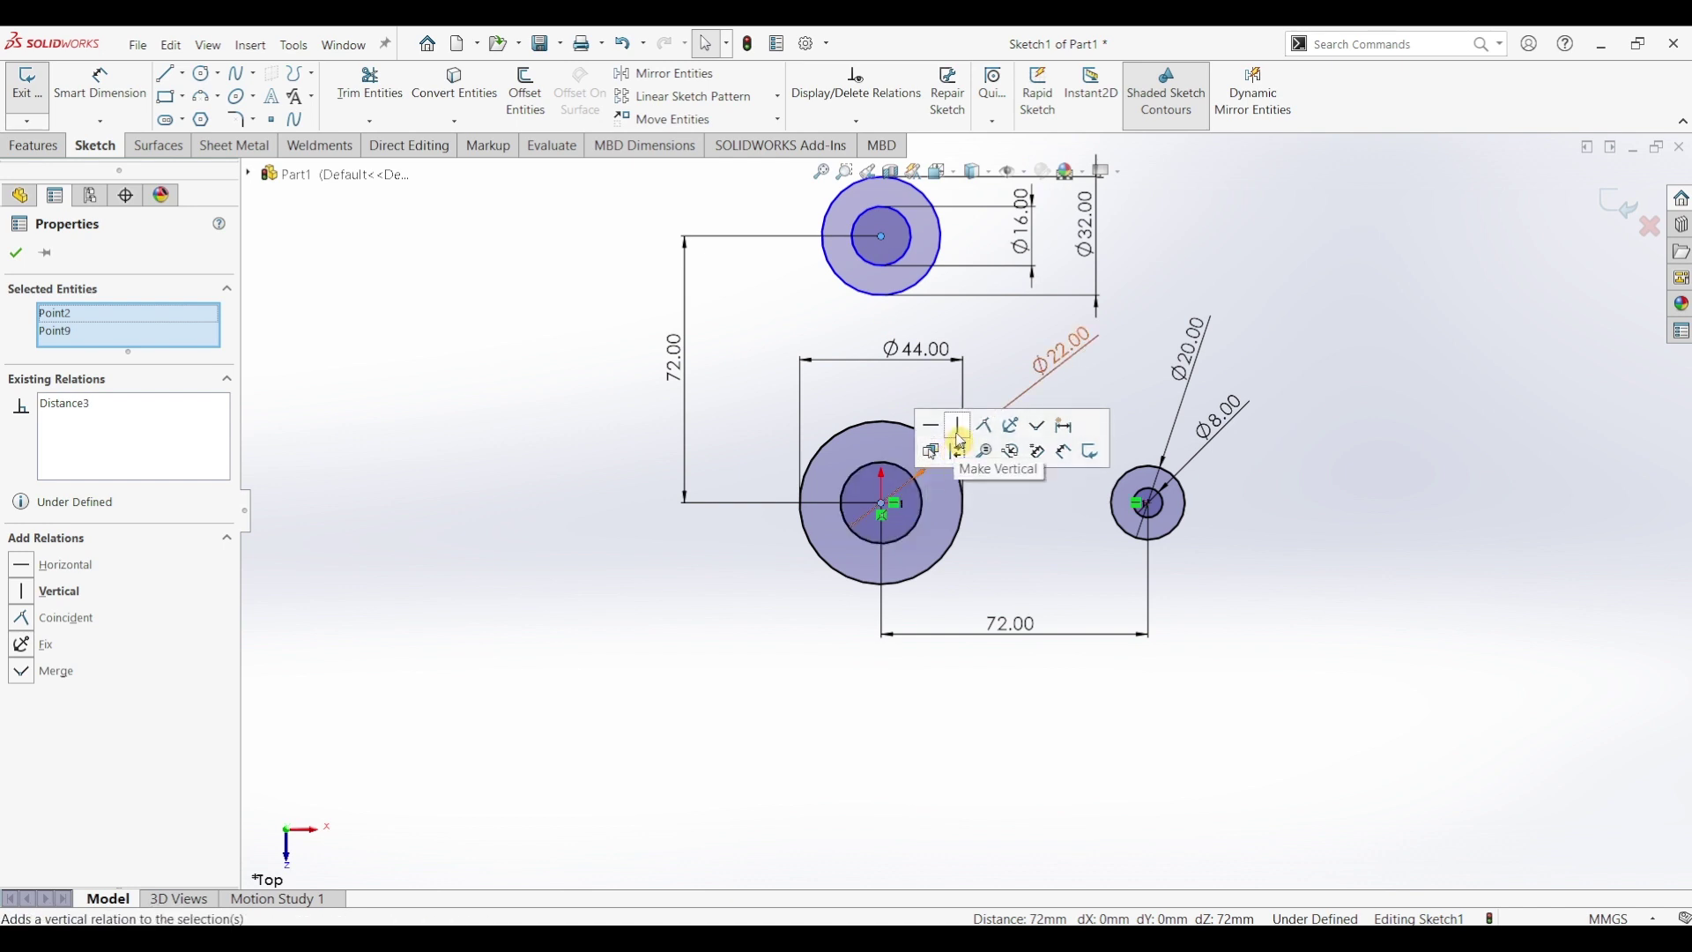
left_click(960, 441)
left_click(1361, 234)
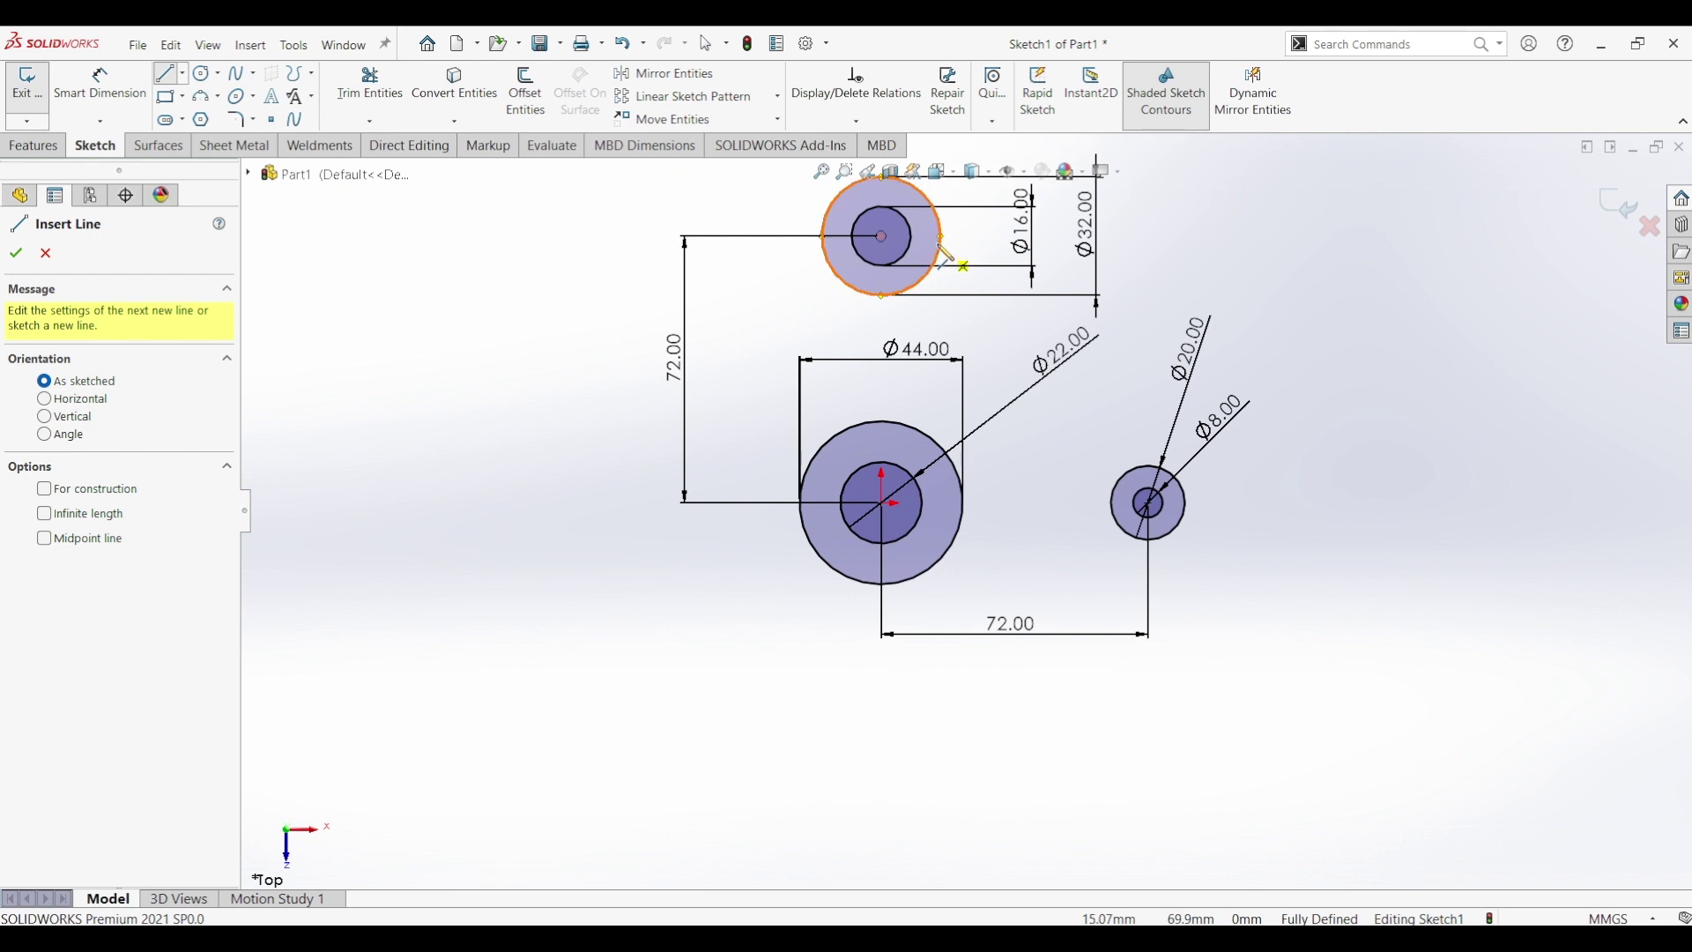
Step: Draw a line from the top circle with a short tangent arc, deleting the unwanted long arc
left_click(941, 236)
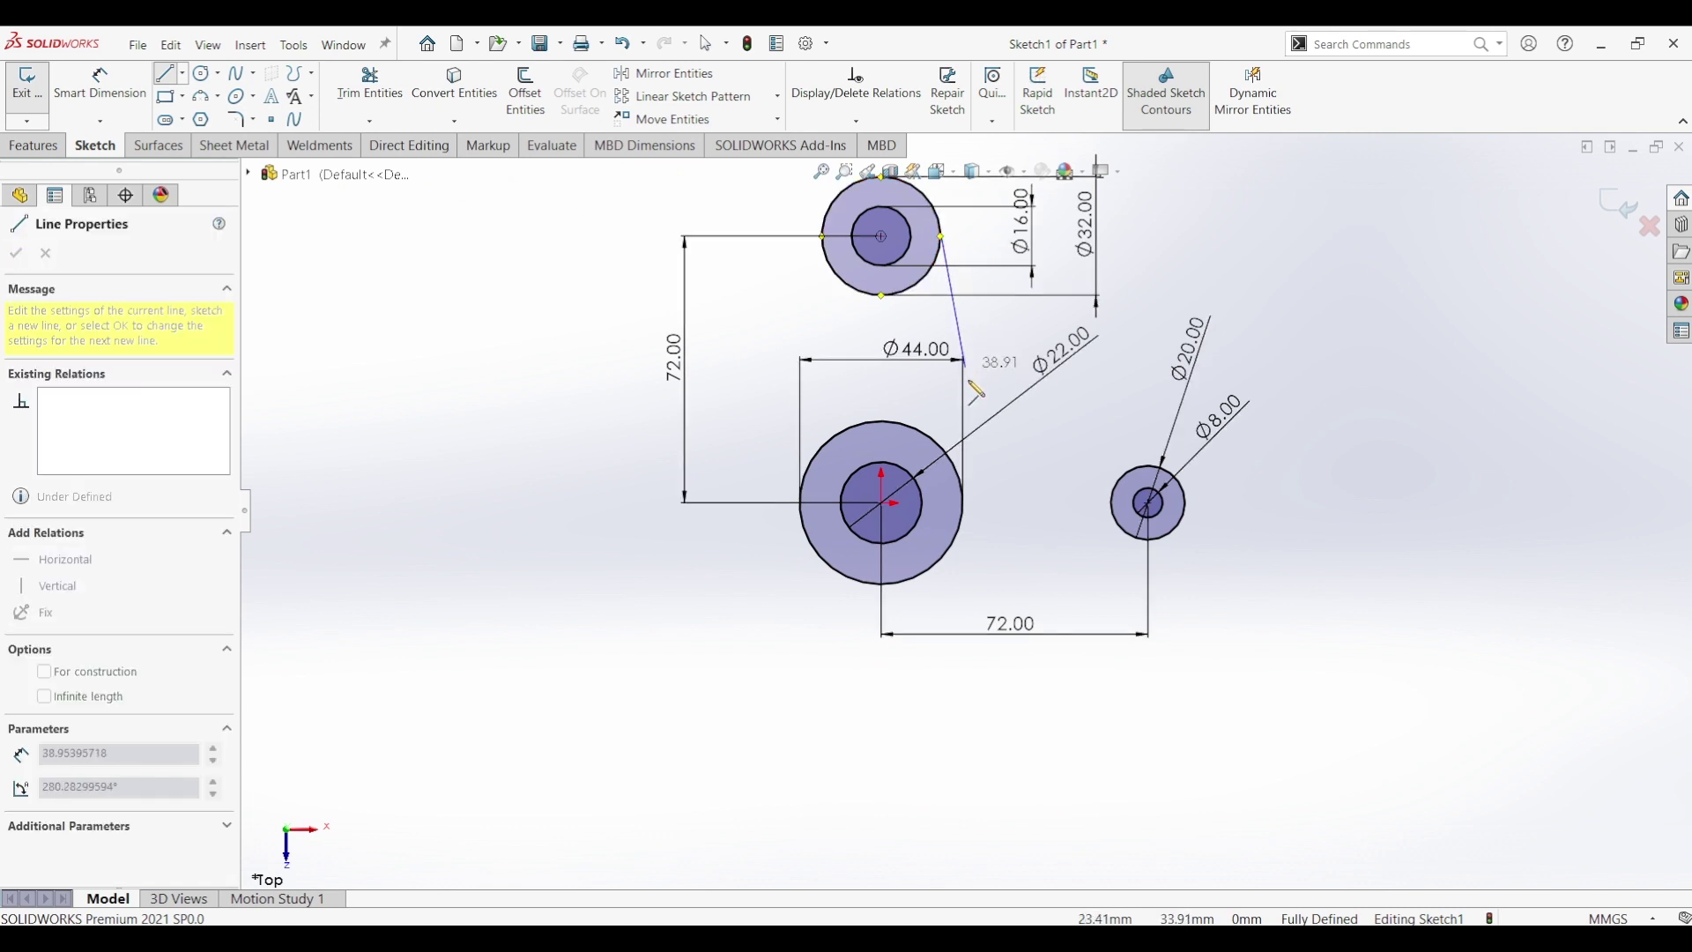
left_click(970, 382)
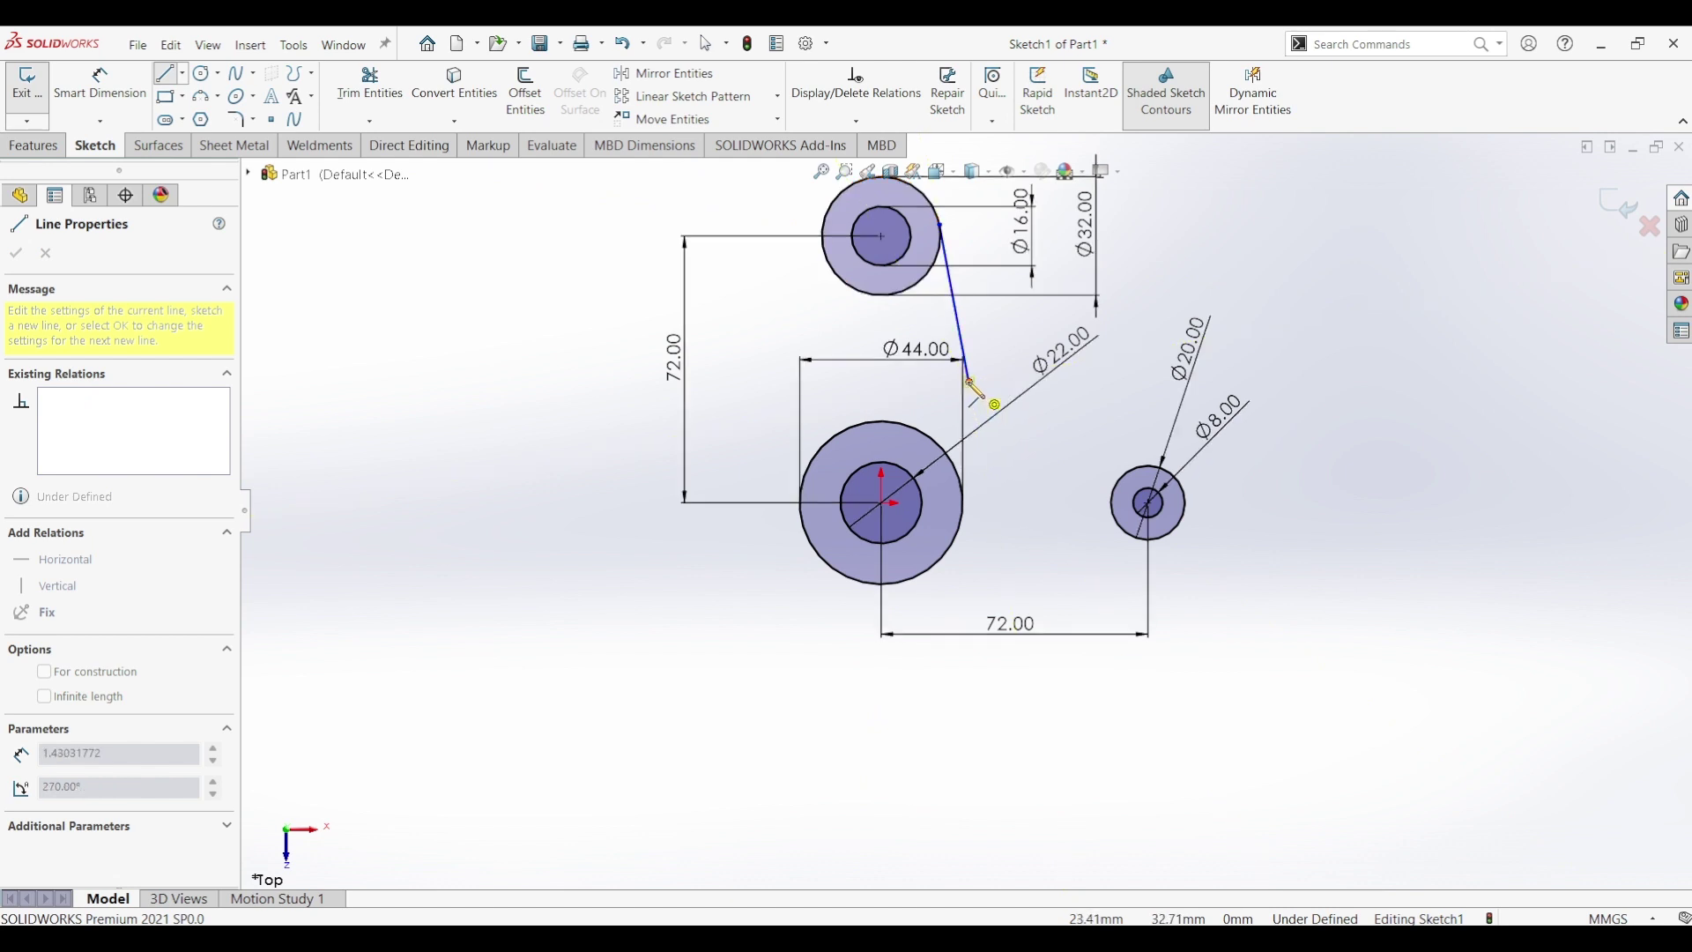
left_click(996, 418)
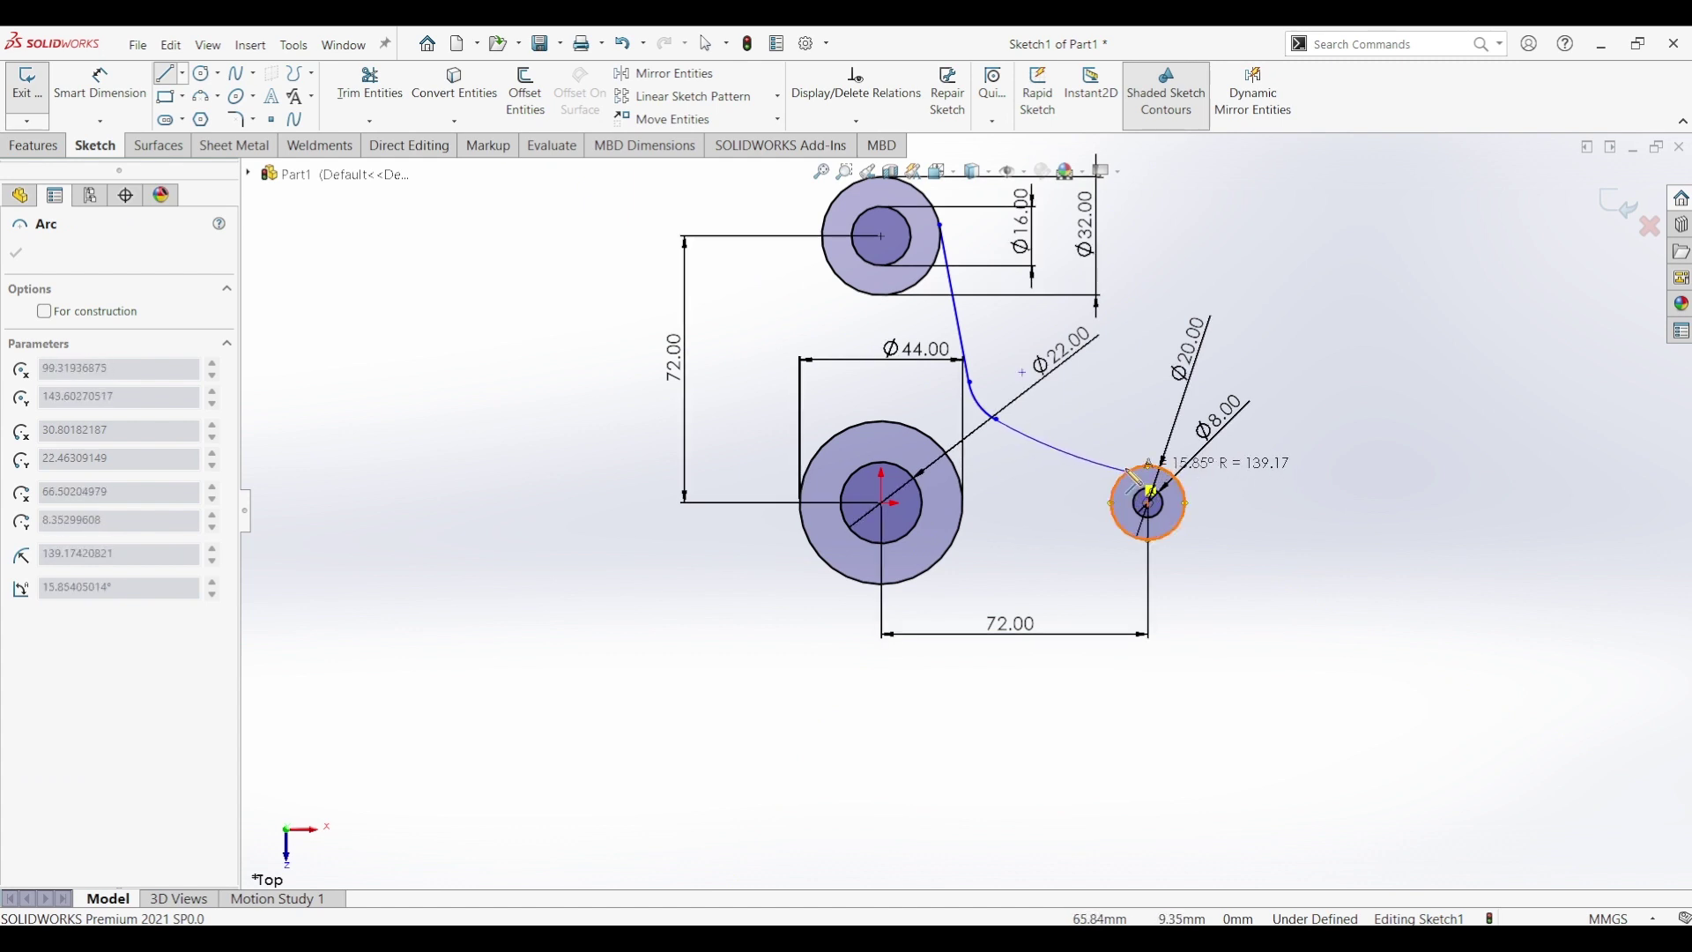
left_click(1138, 481)
key("Escape")
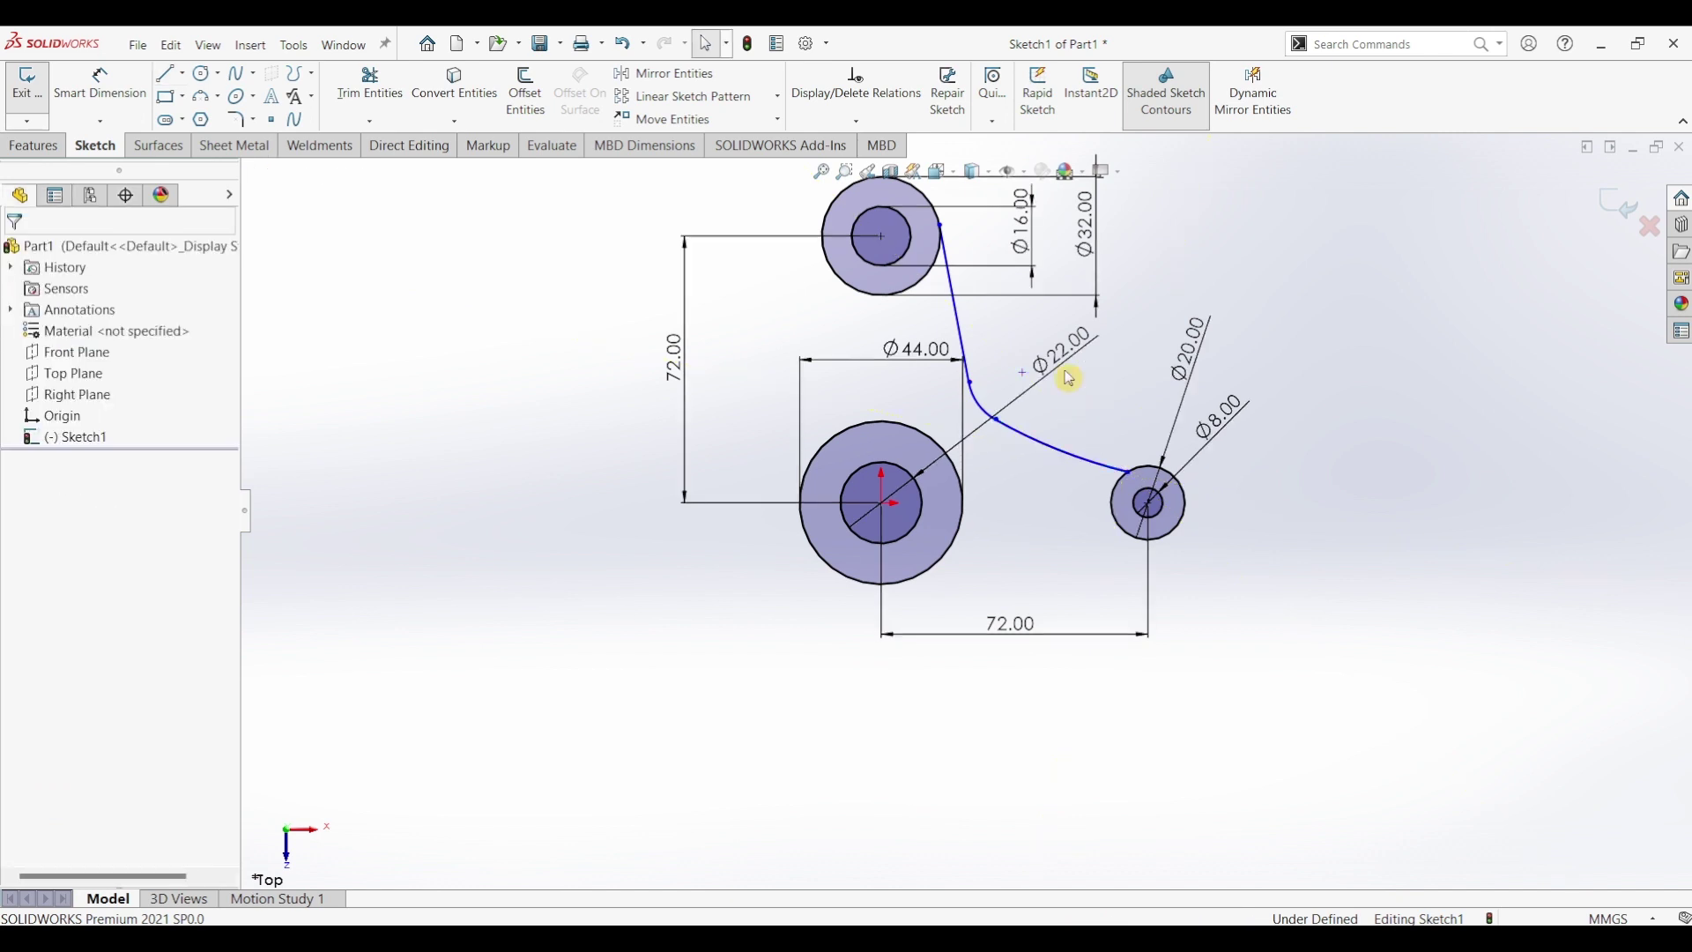
left_click(1067, 459)
left_click(1069, 461)
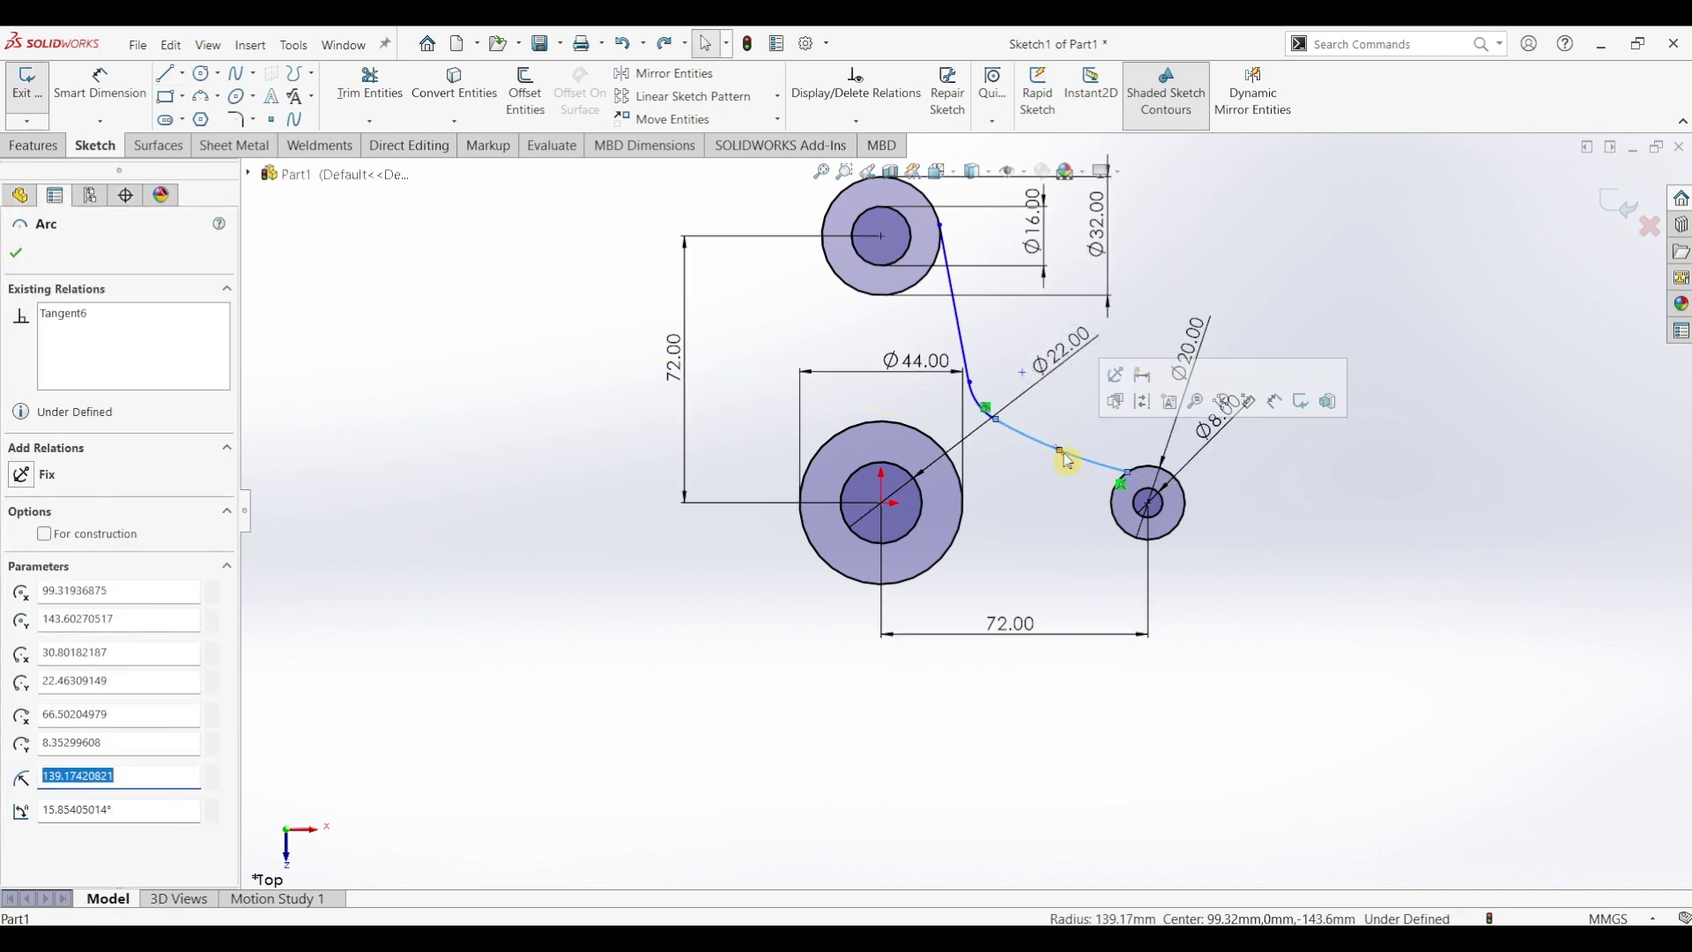
key("Delete")
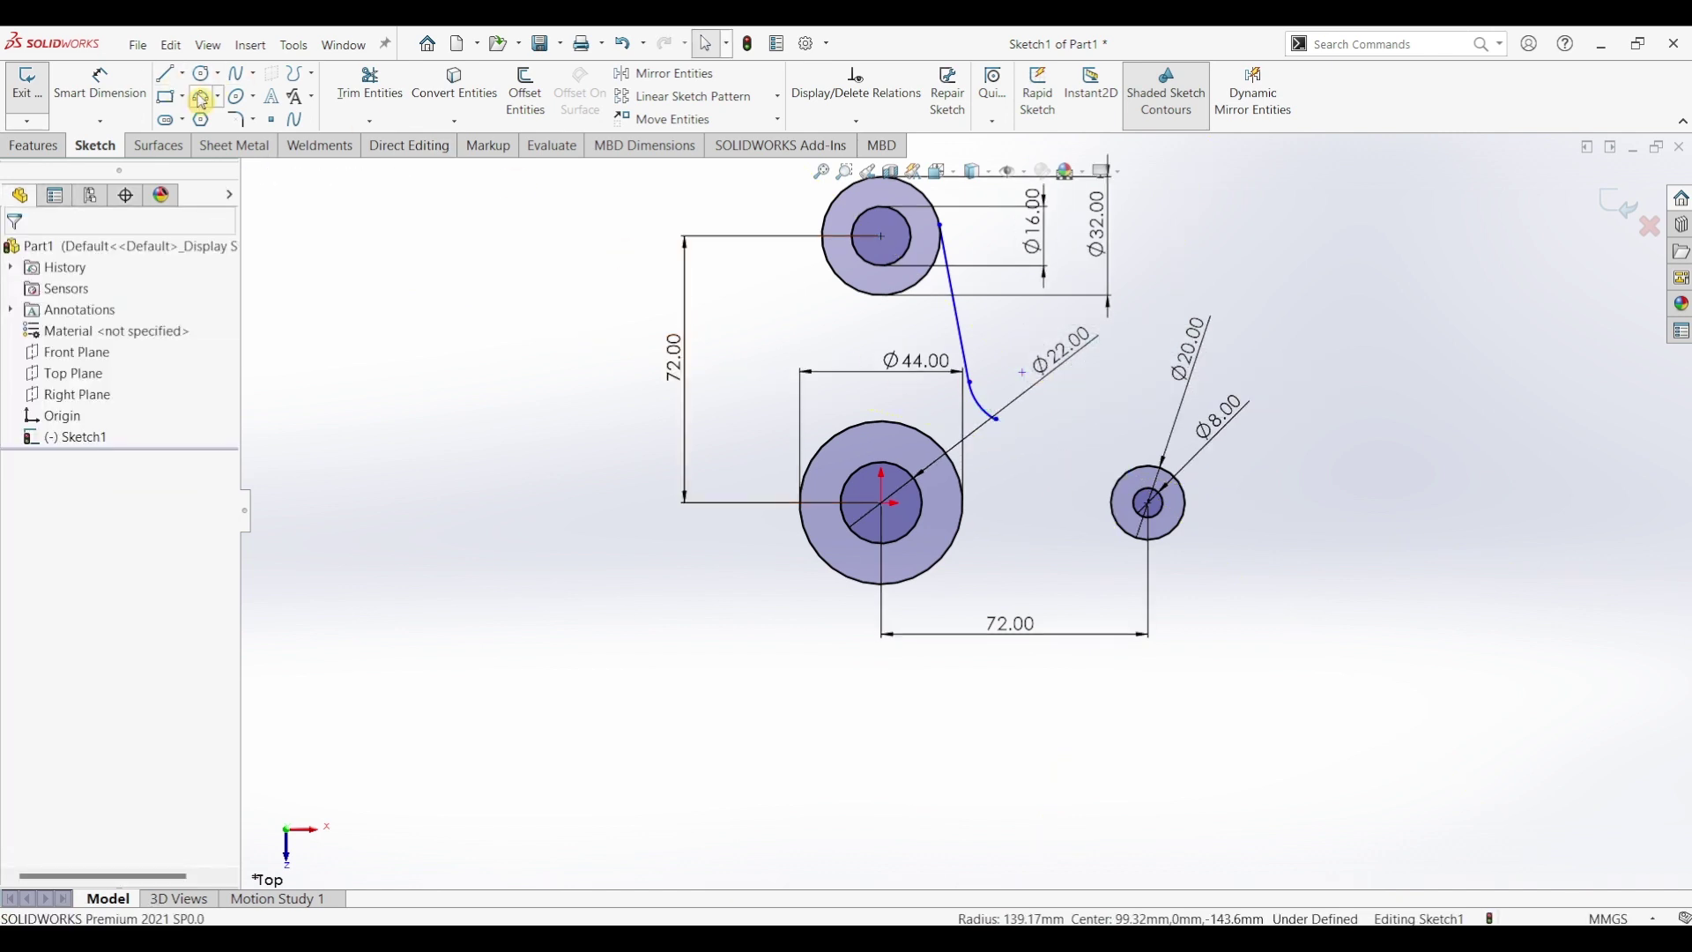
Step: Draw a three-point arc from the short arc's end to the Ø20 circle
left_click(201, 95)
left_click(996, 419)
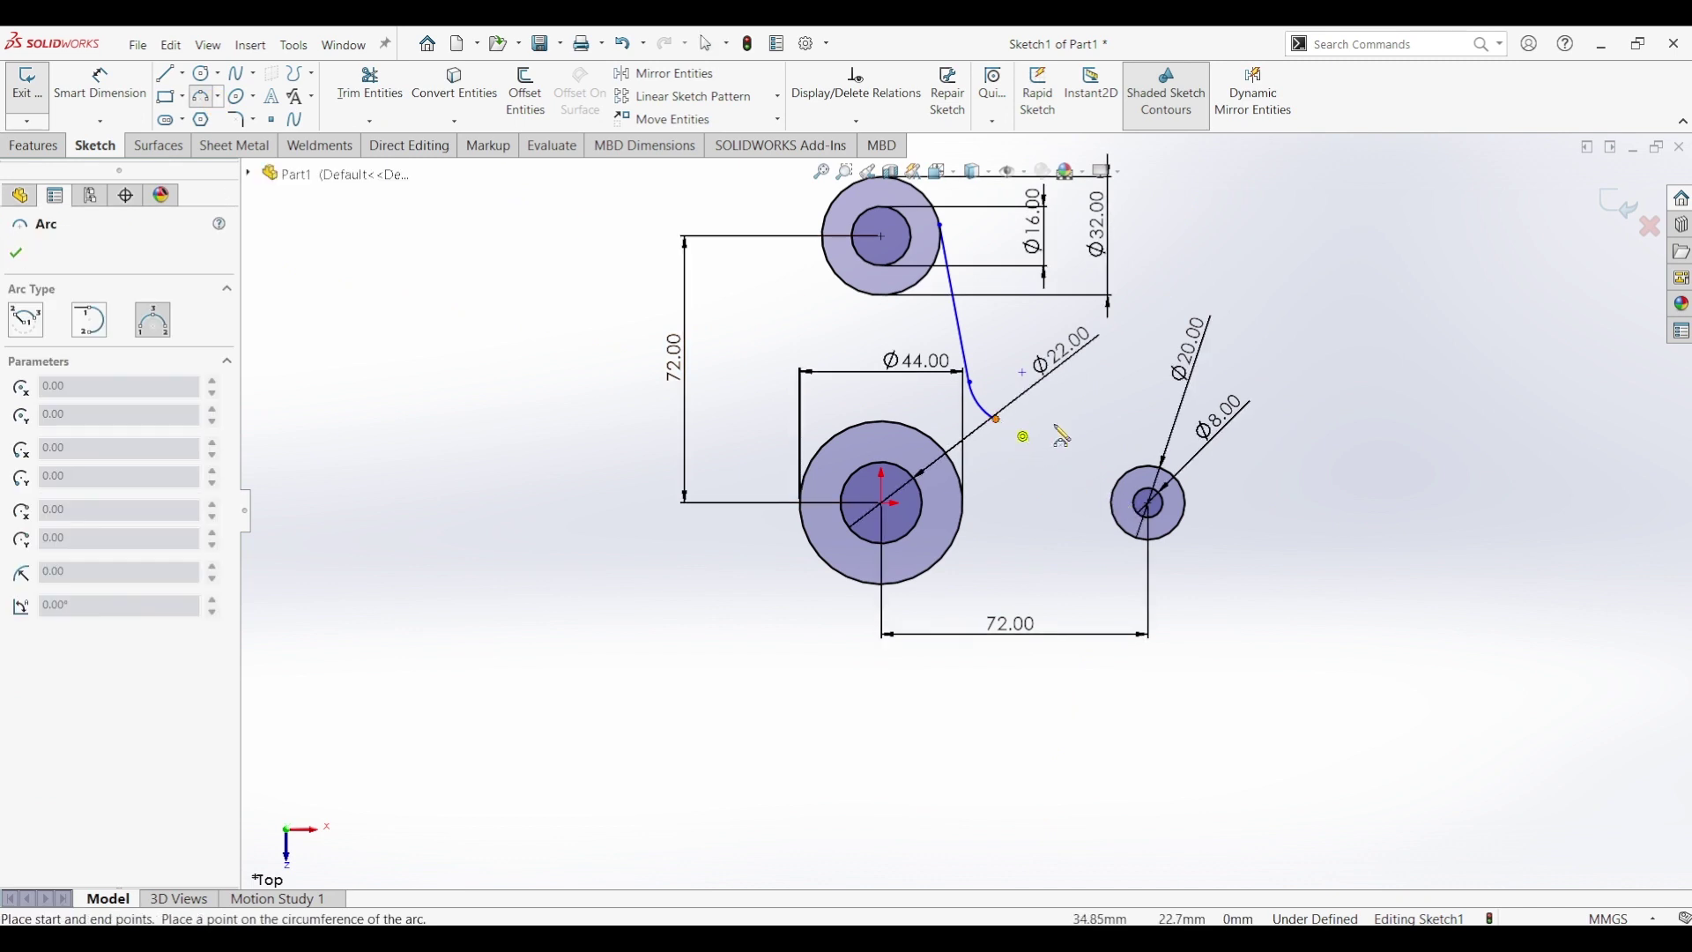
left_click(1131, 471)
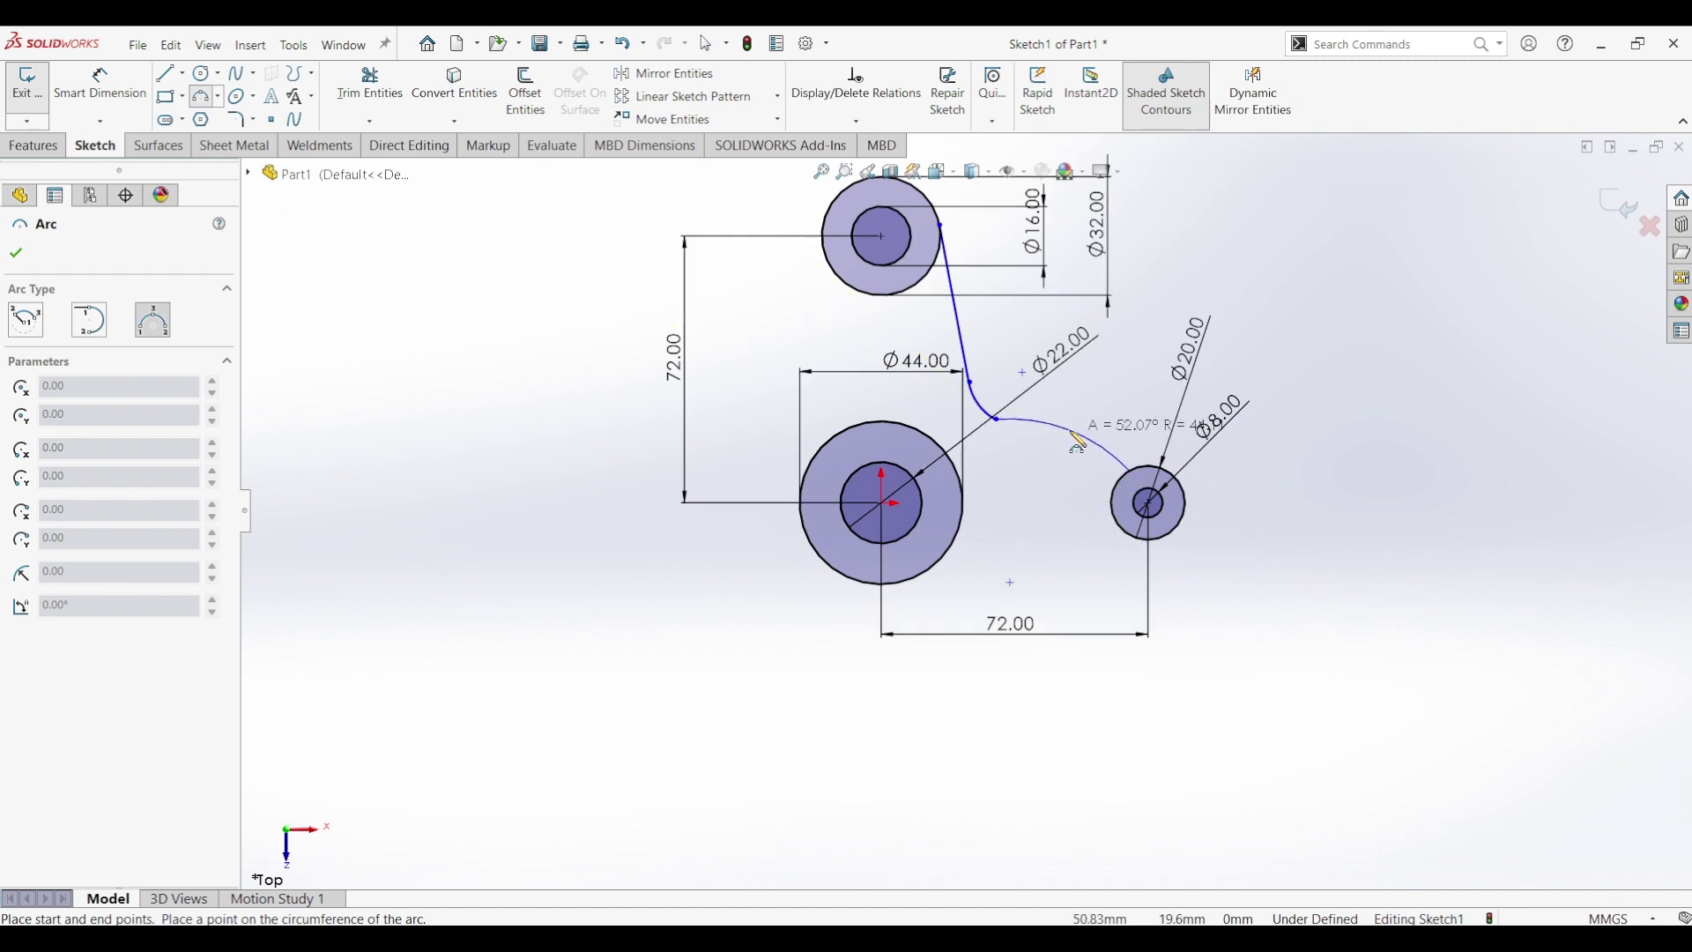
left_click(1074, 441)
key("Escape")
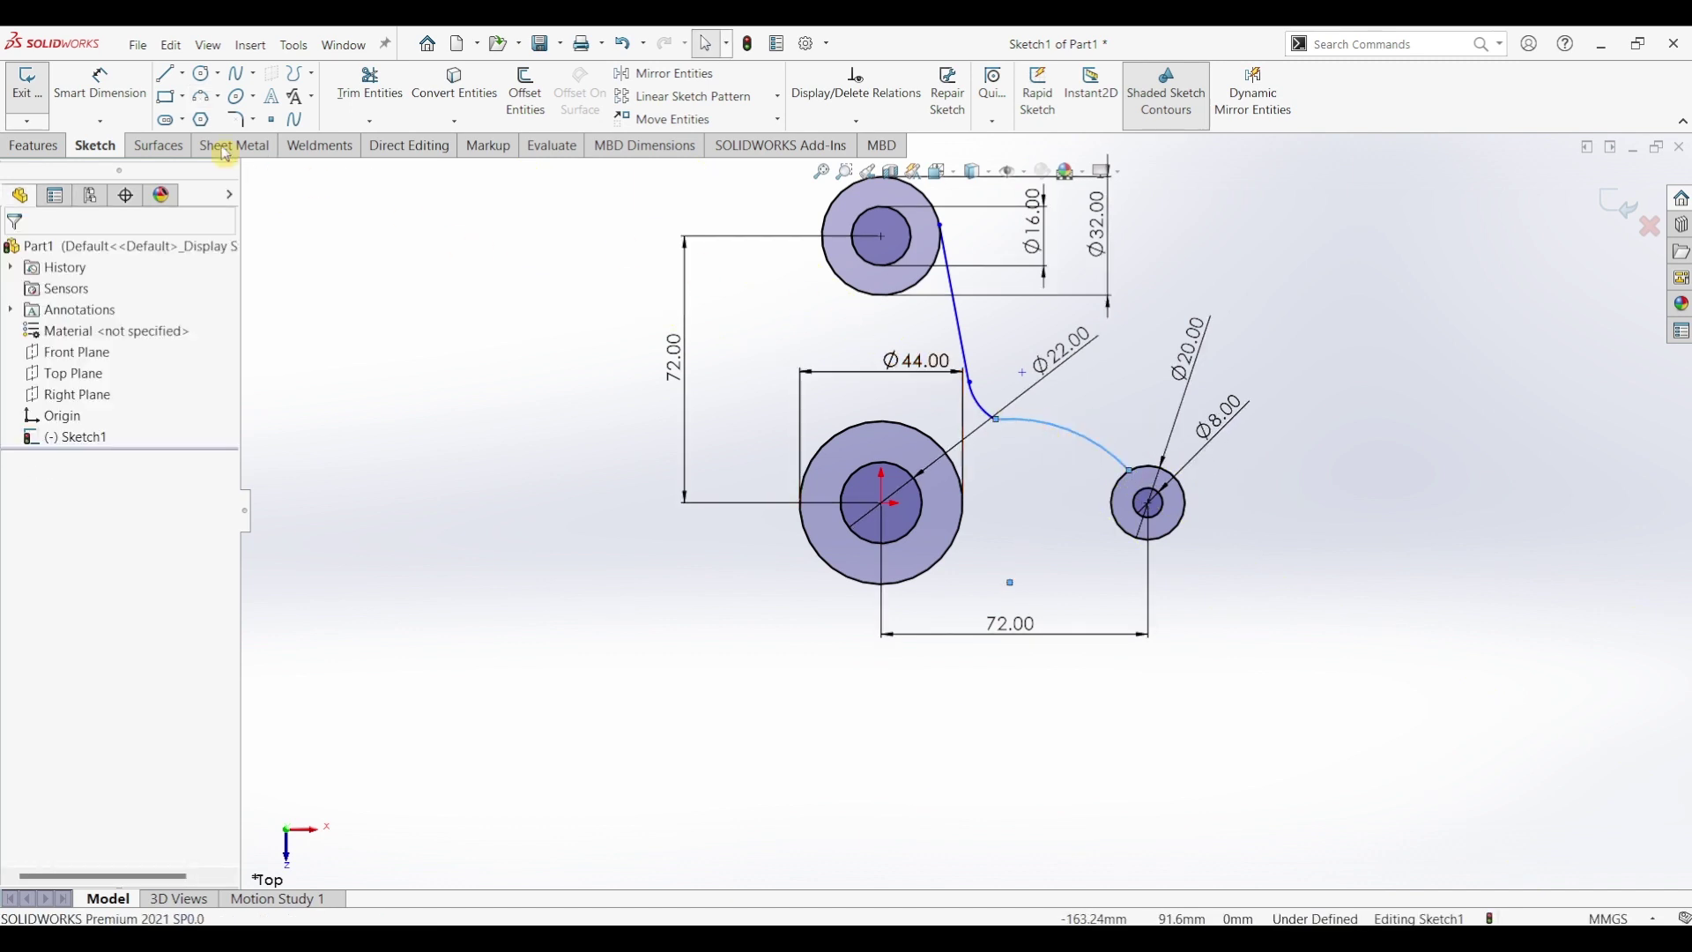
left_click(114, 97)
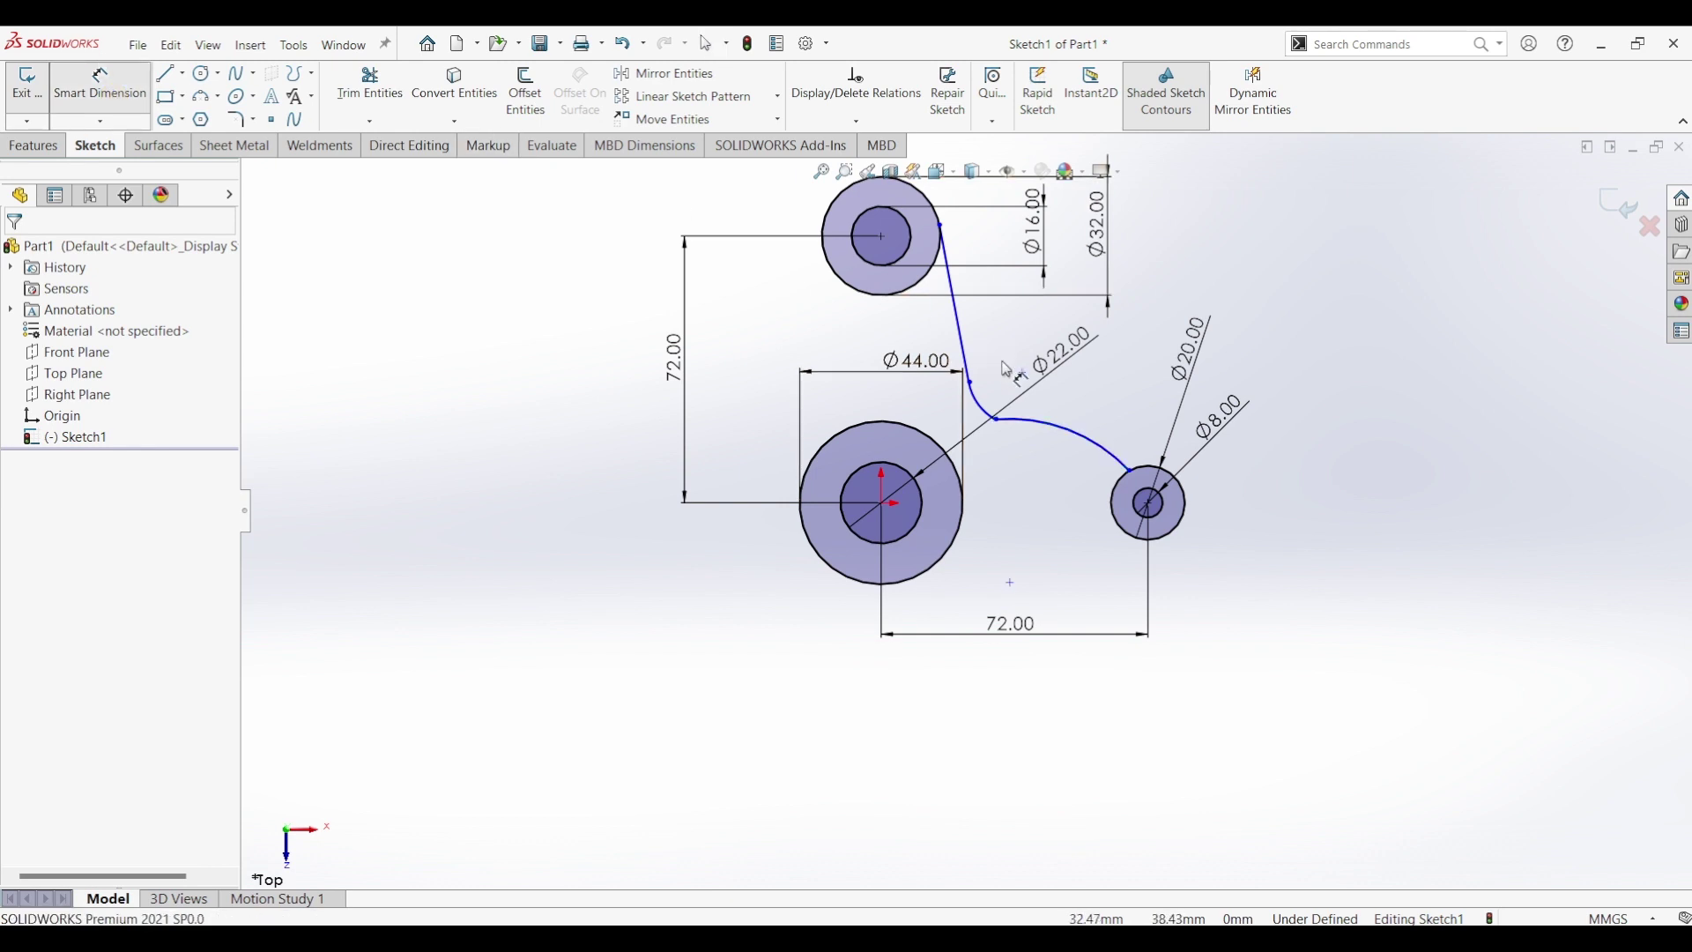
Step: Give the short fillet arc a 10 mm radius
left_click(976, 399)
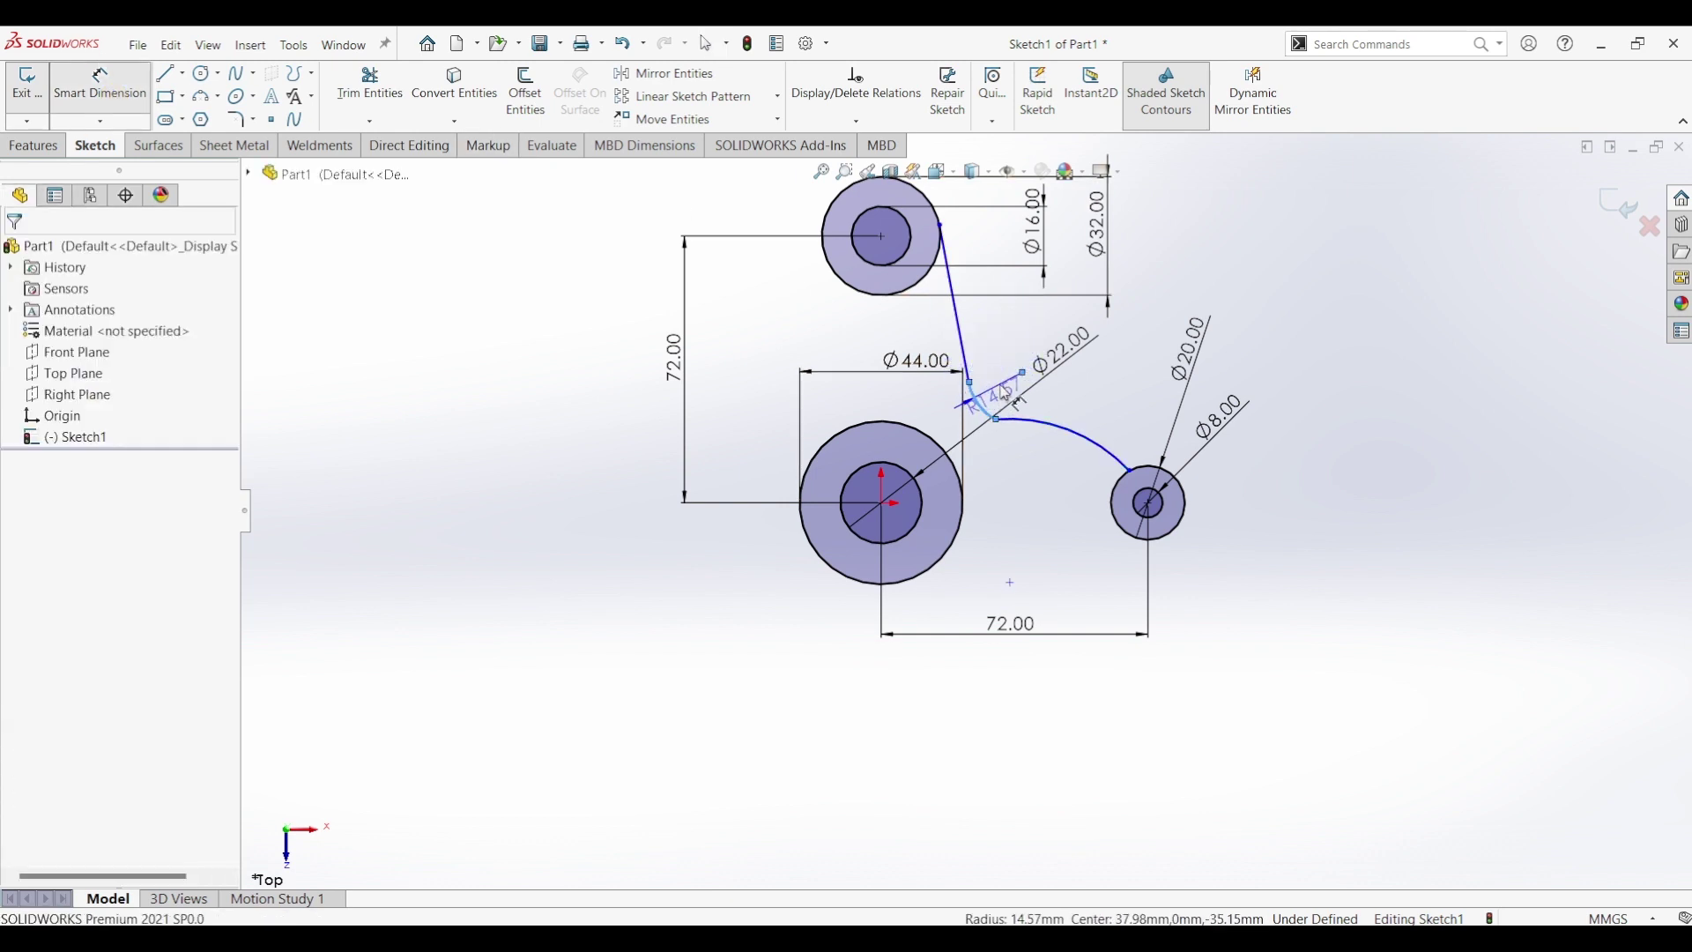
left_click(1005, 392)
type("10")
key("Return")
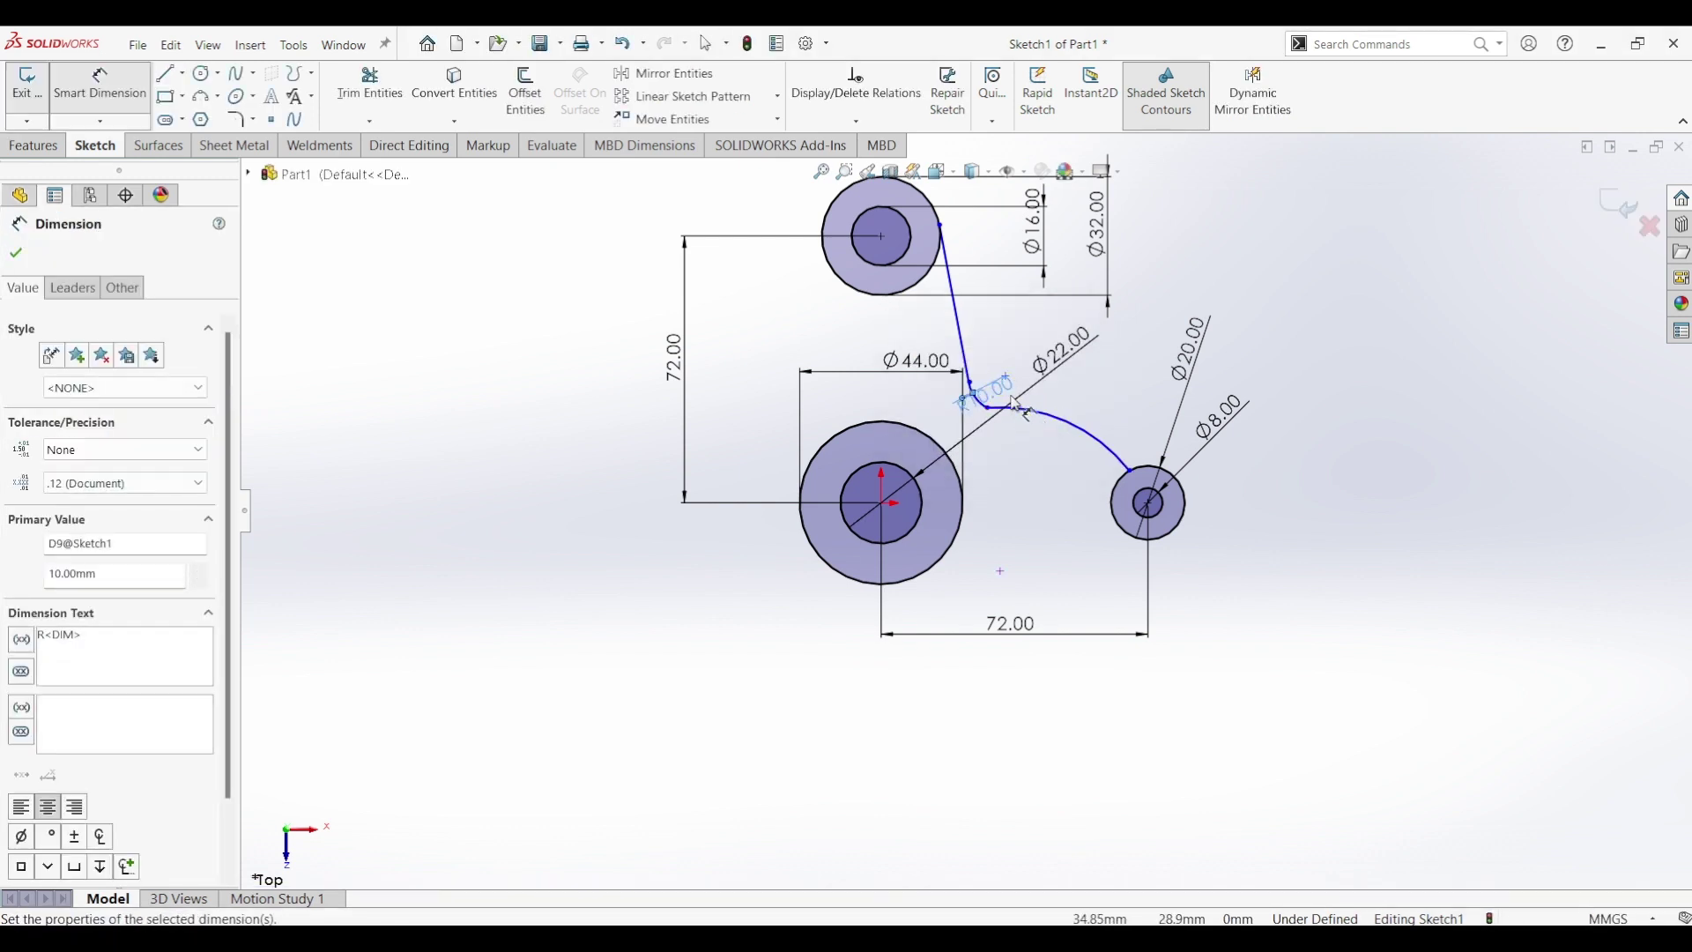
Step: Dimension the fillet end point 29.19 mm horizontally from the origin
scroll(1011, 387, "down", 3)
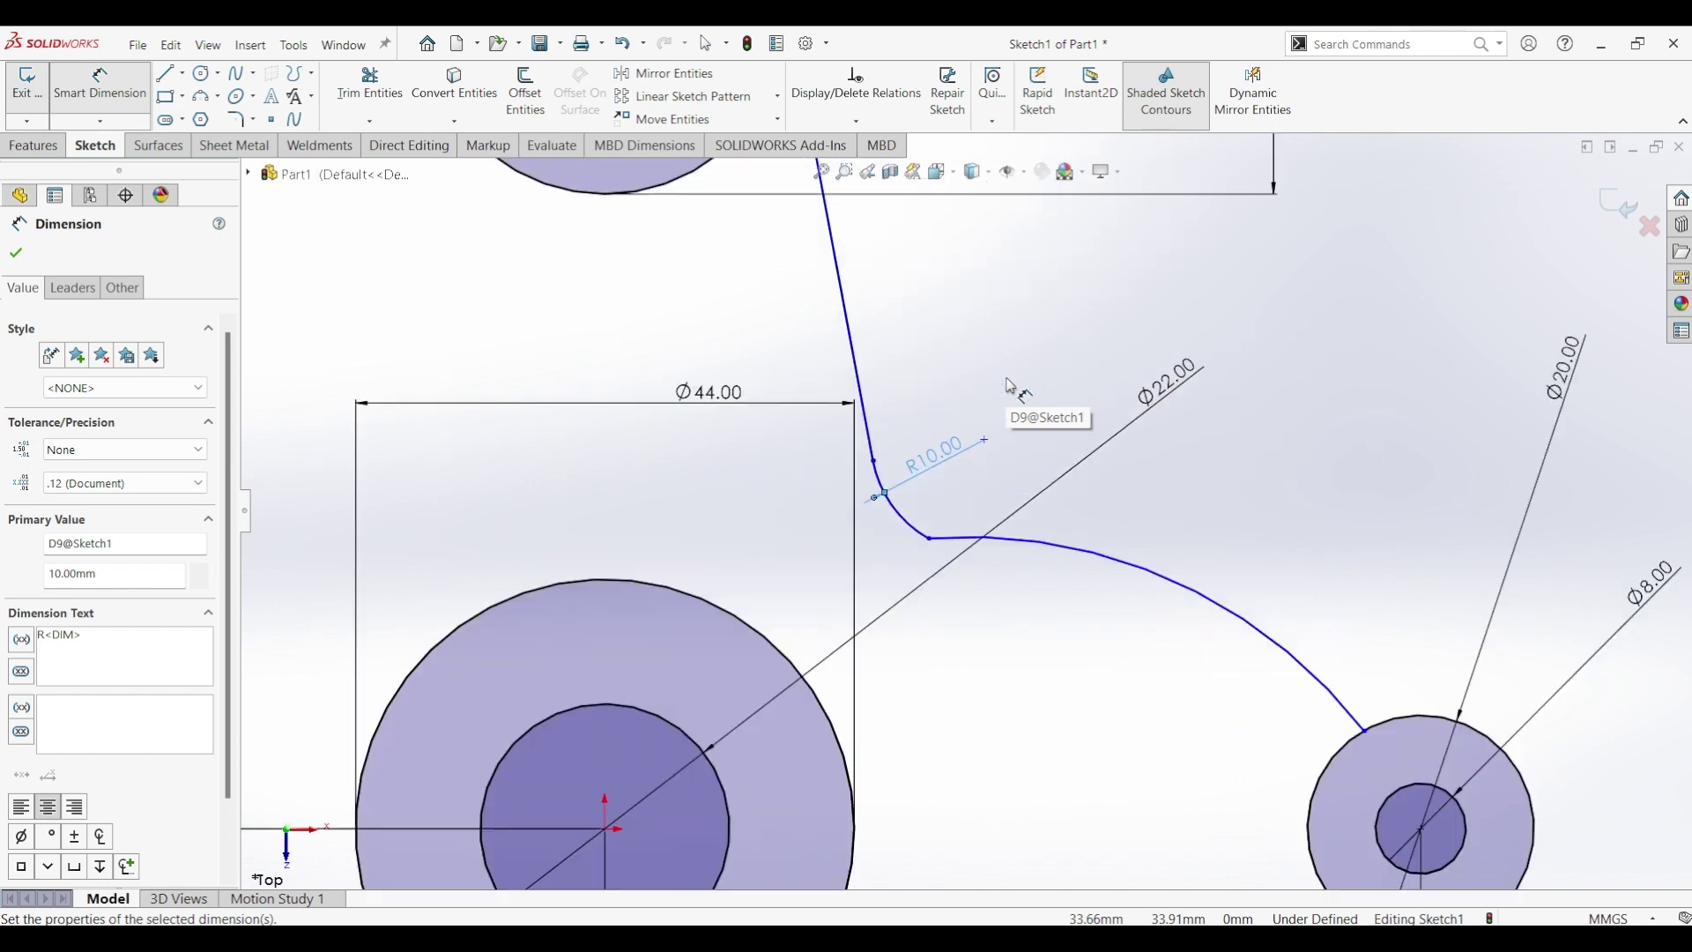
scroll(1012, 385, "down", 2)
left_click(980, 462)
scroll(897, 693, "up", 3)
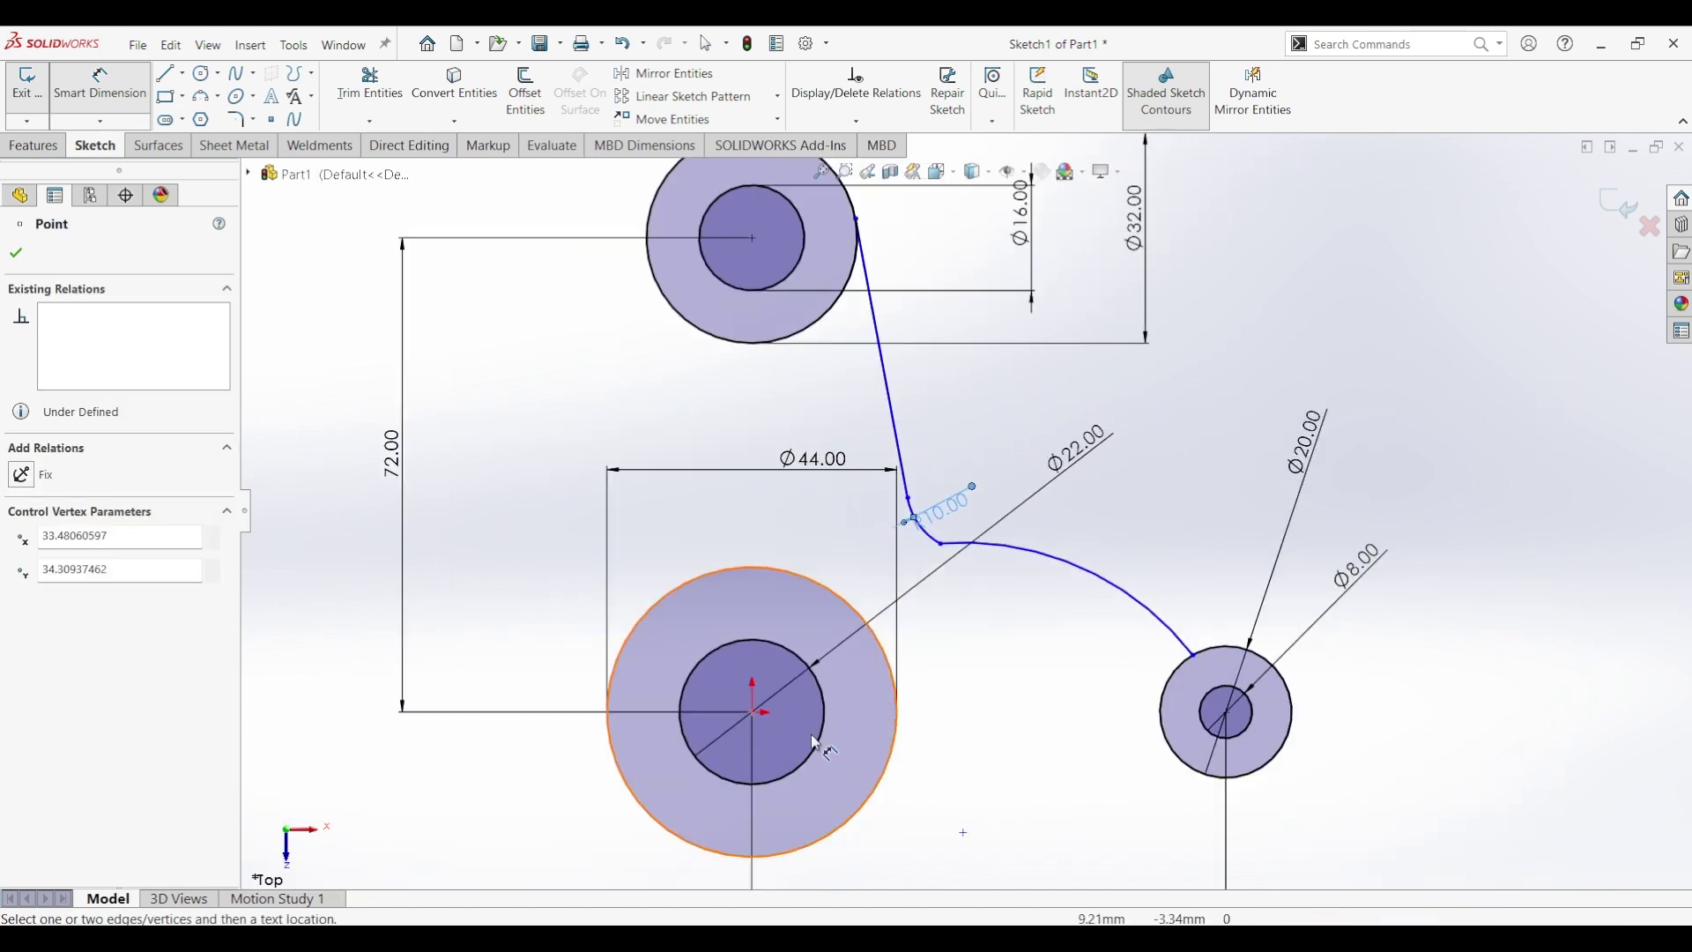
left_click(751, 712)
left_click(901, 426)
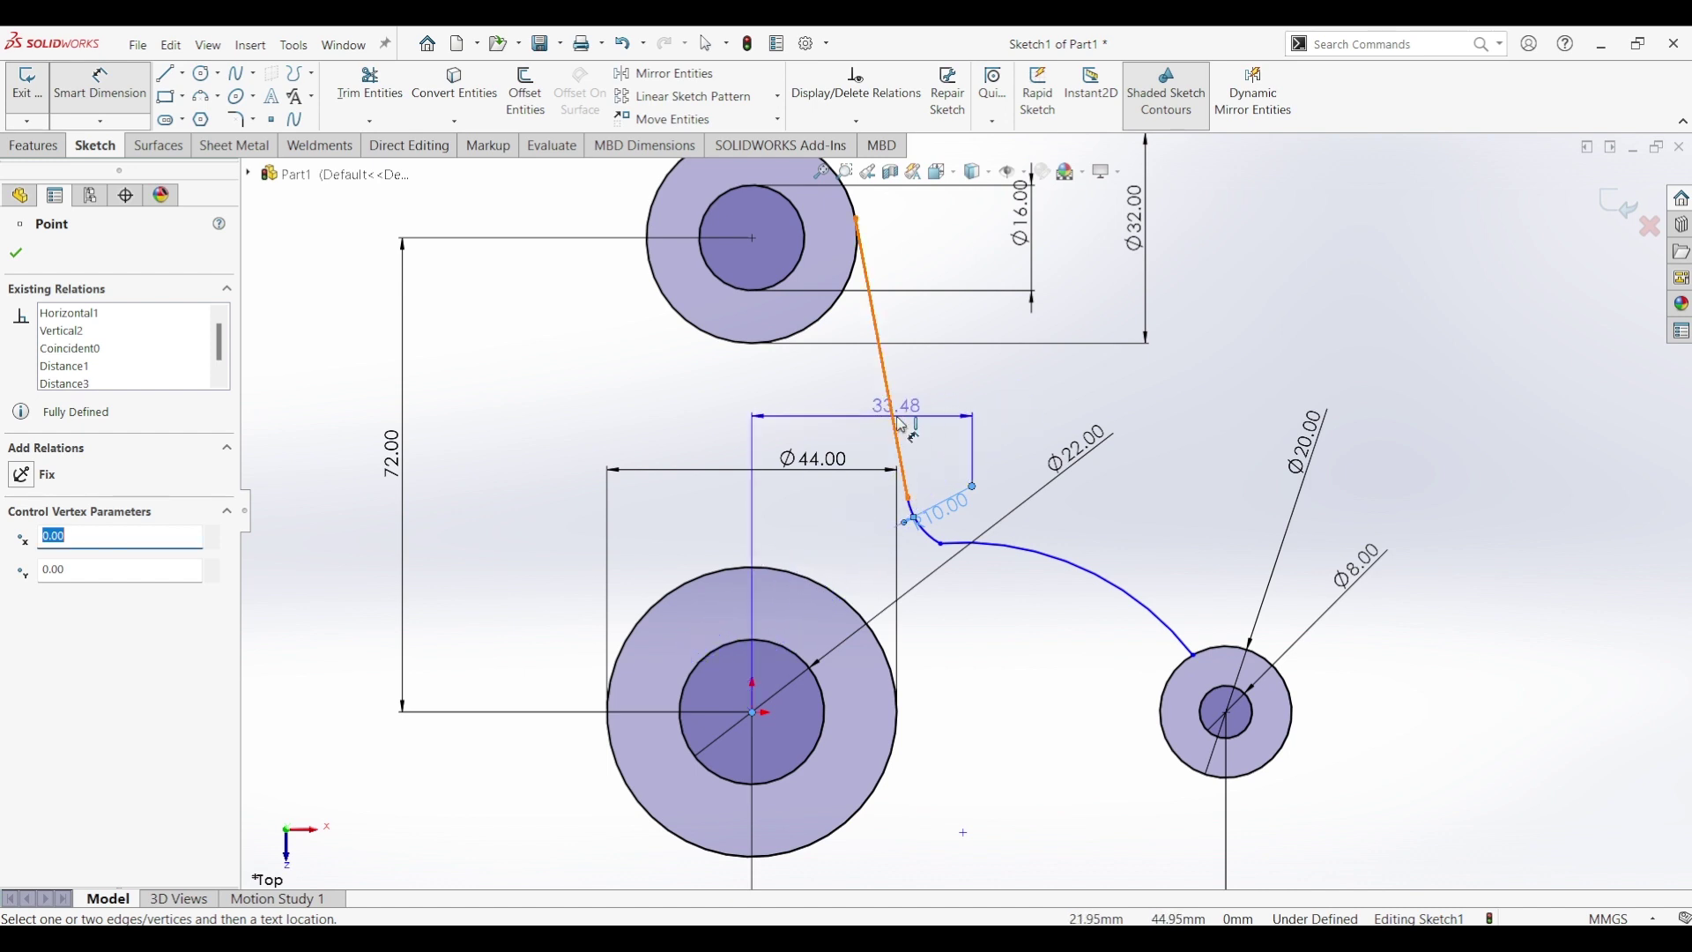
left_click(900, 421)
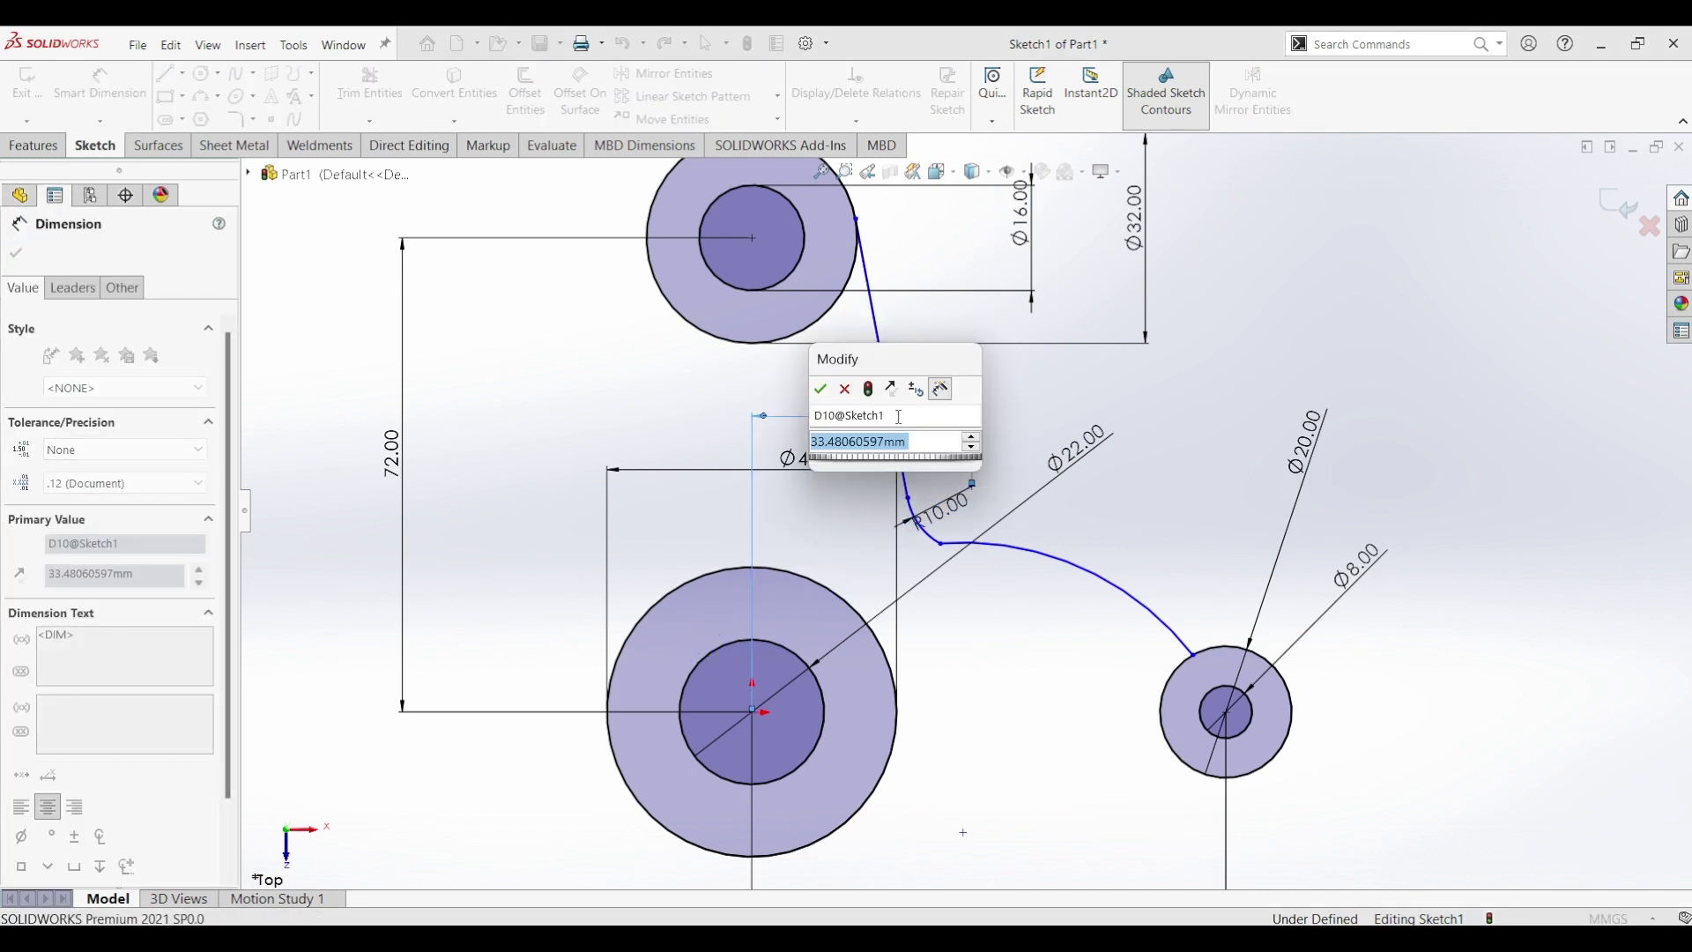
type("29.19")
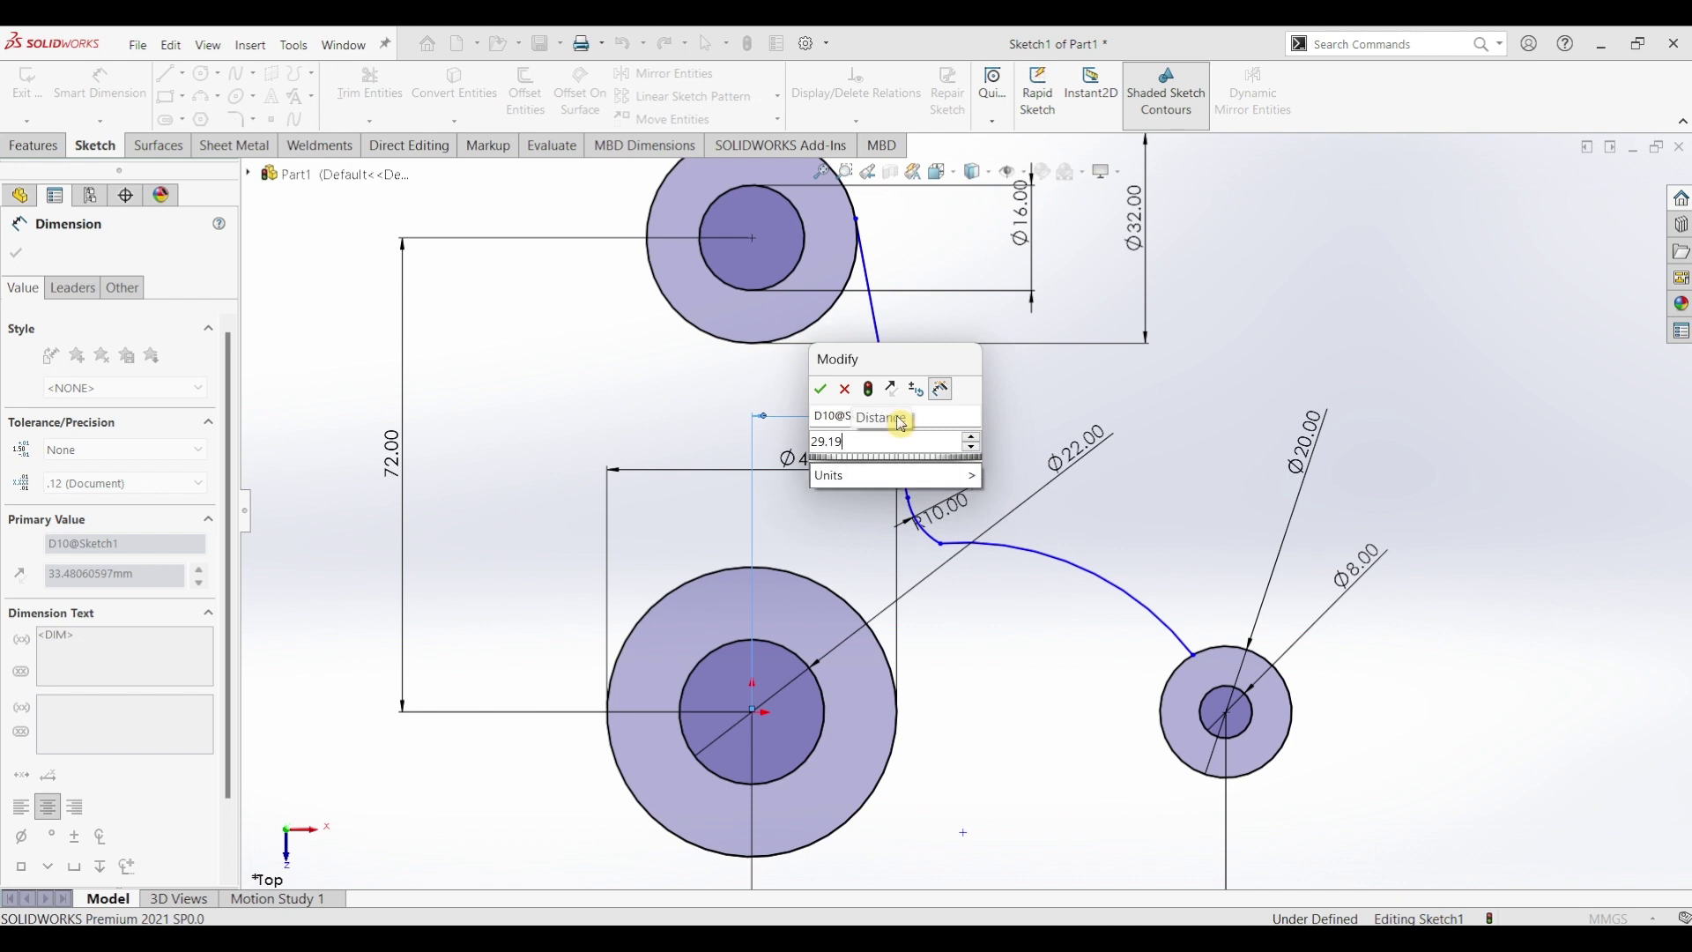
key("Return")
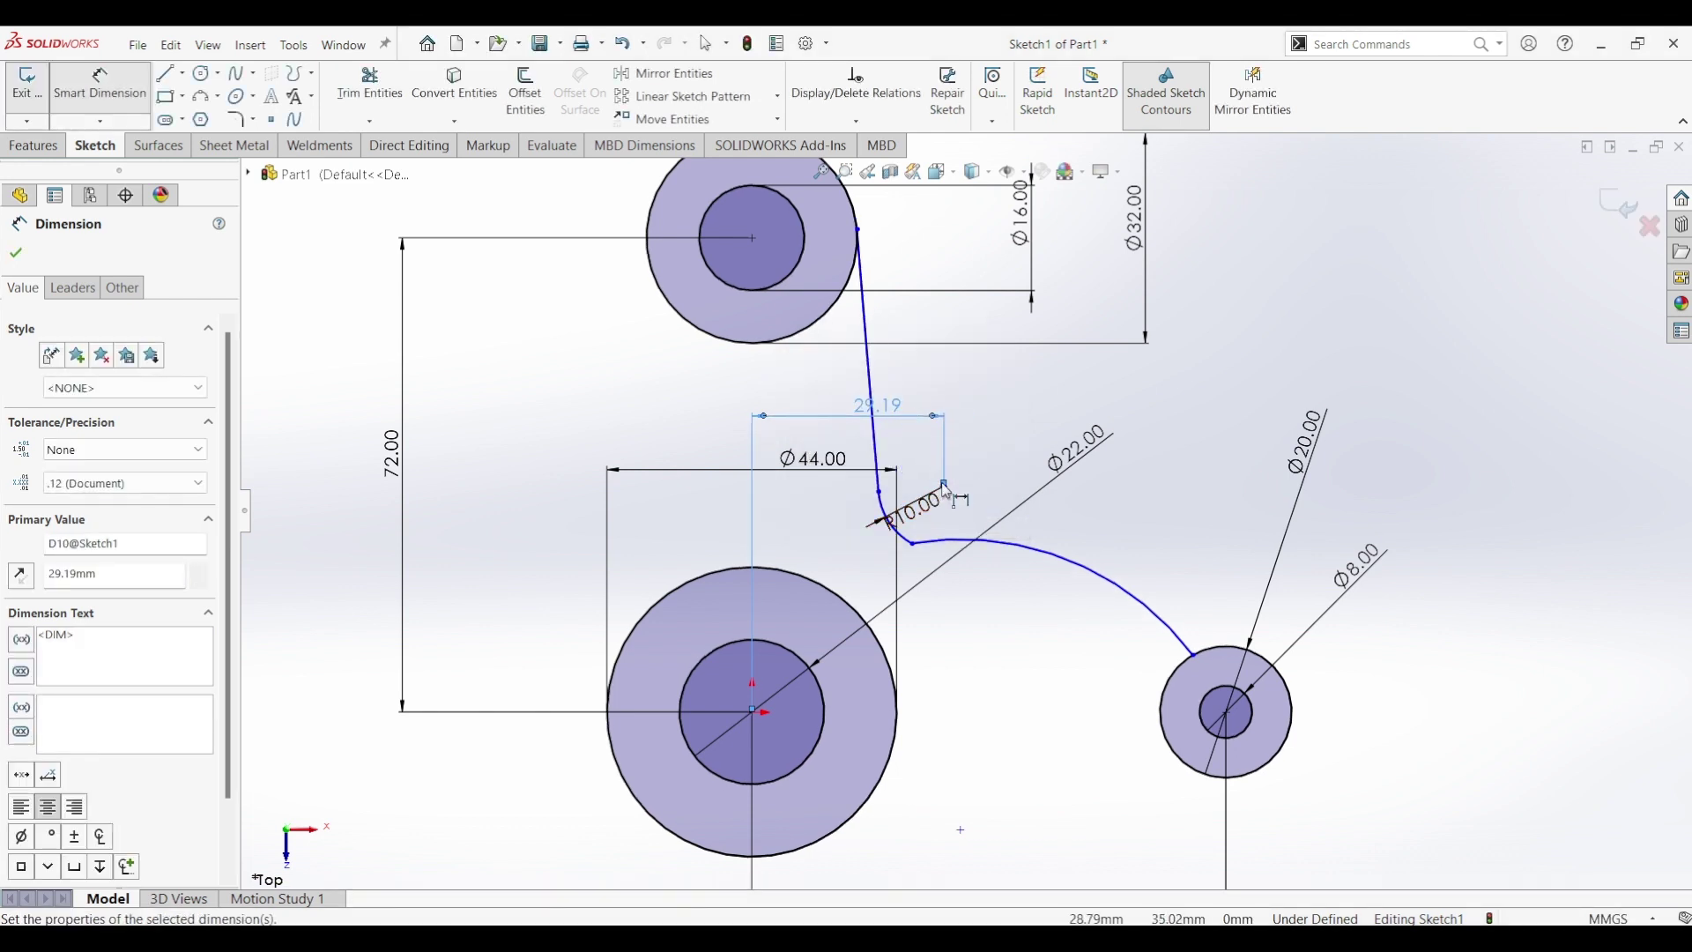
Step: Dimension the fillet end point 34.93 mm vertically from the origin
scroll(950, 498, "down", 2)
scroll(952, 499, "down", 3)
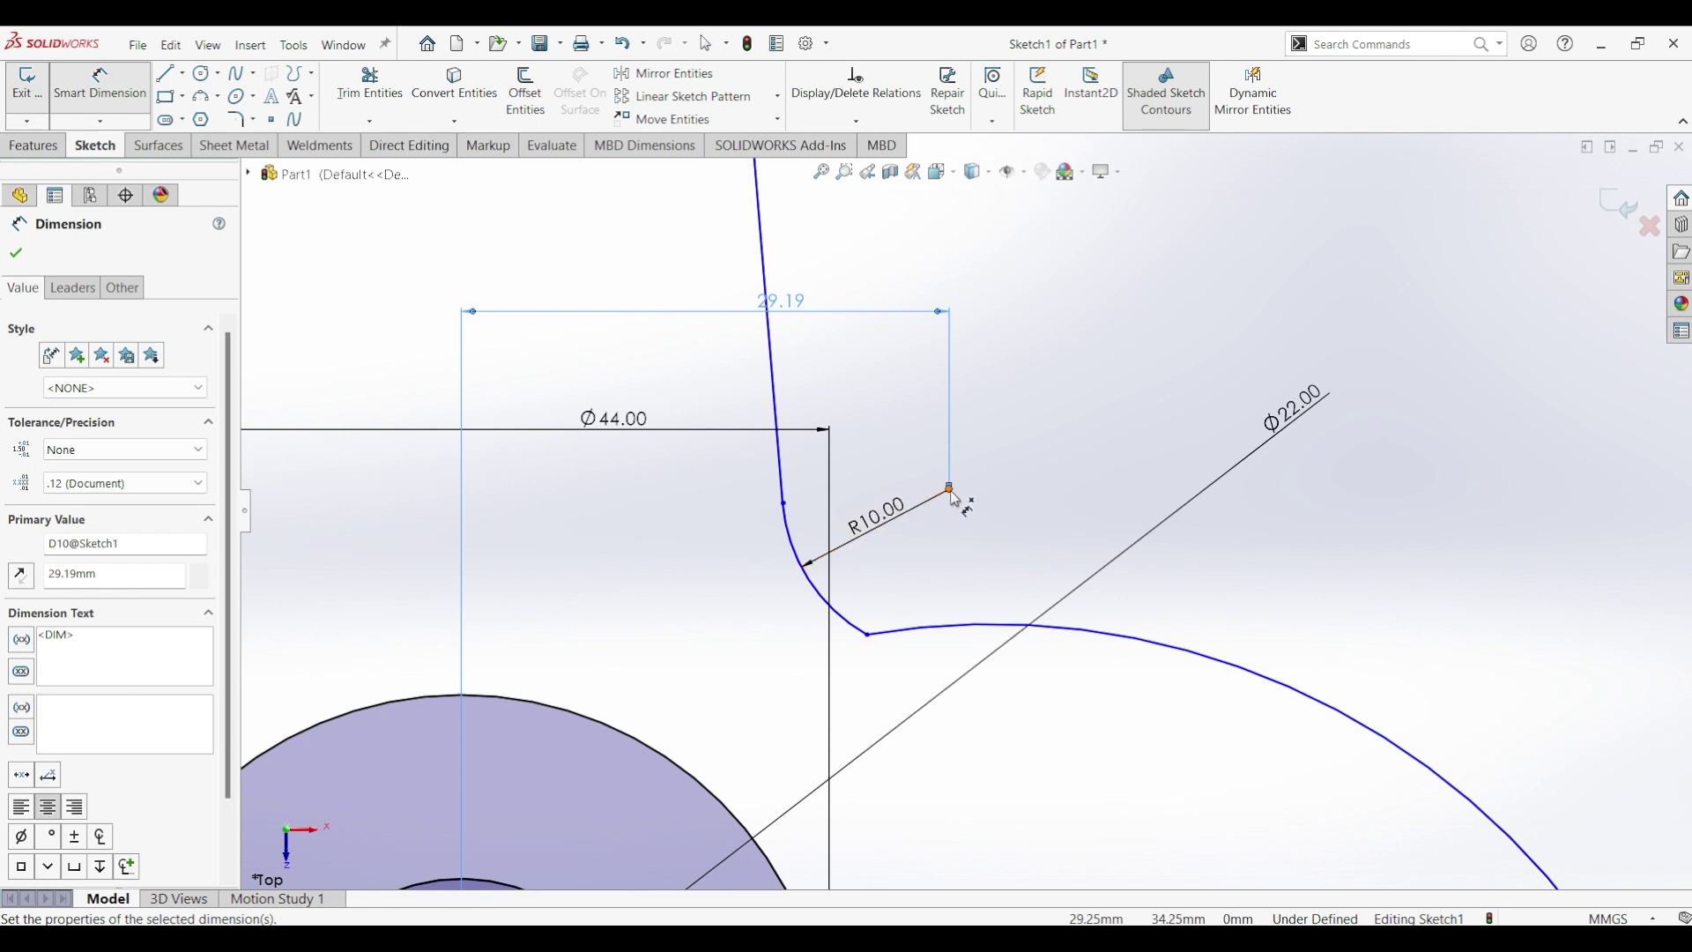
left_click(950, 488)
scroll(888, 641, "up", 3)
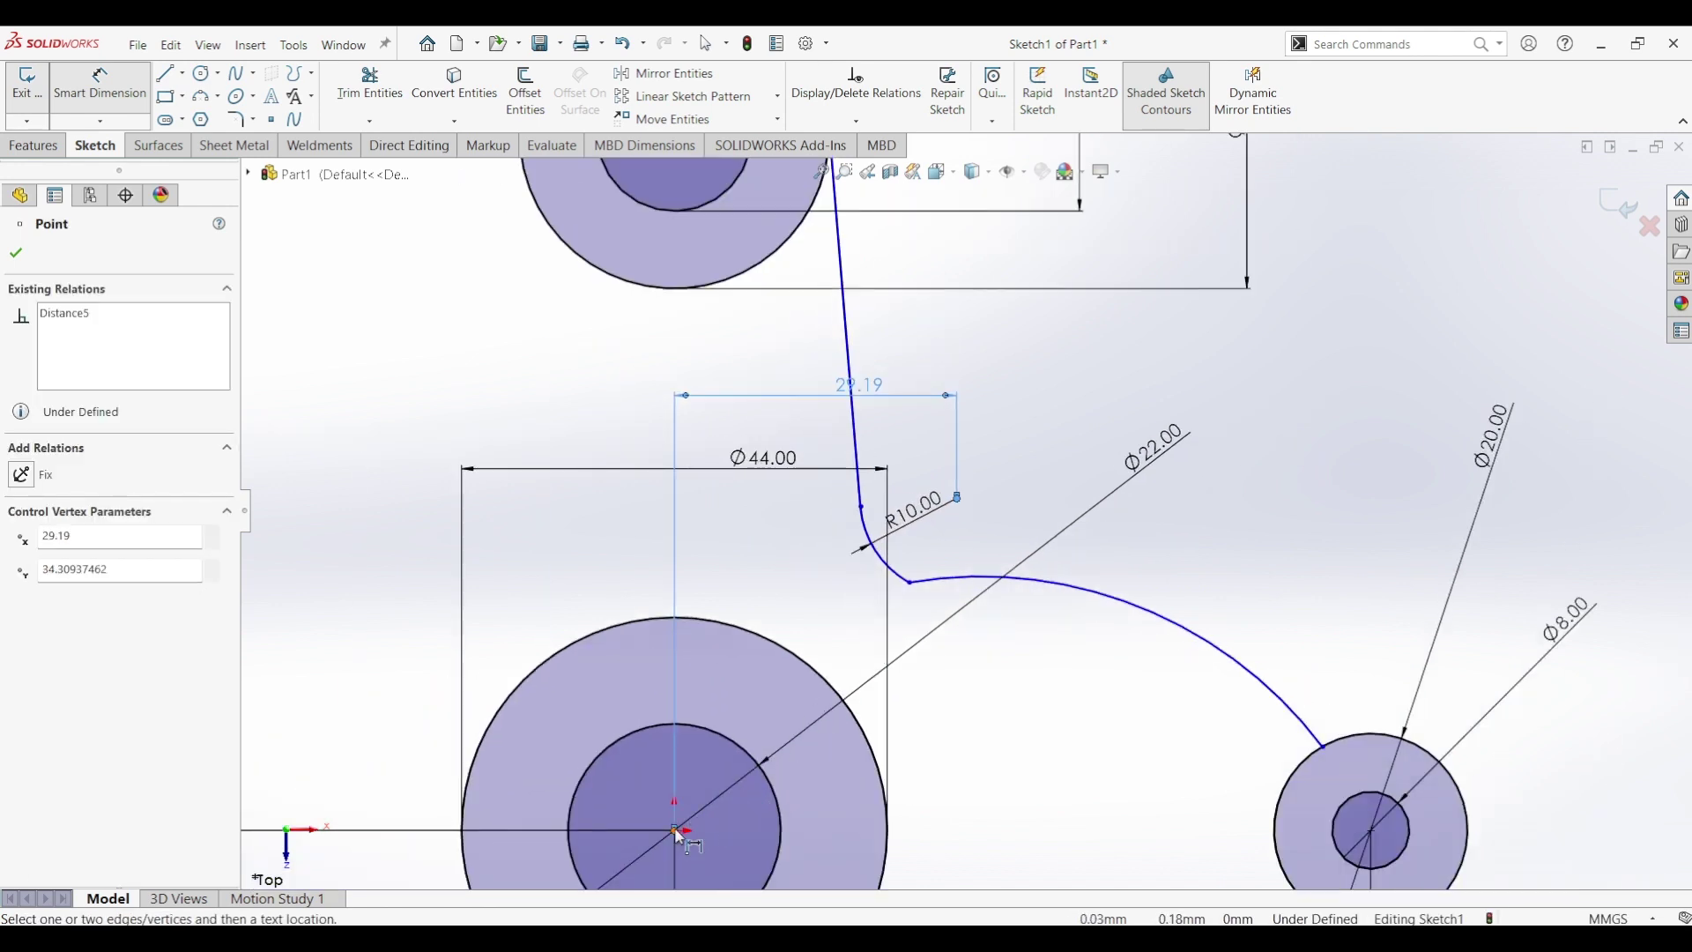
scroll(679, 835, "down", 2)
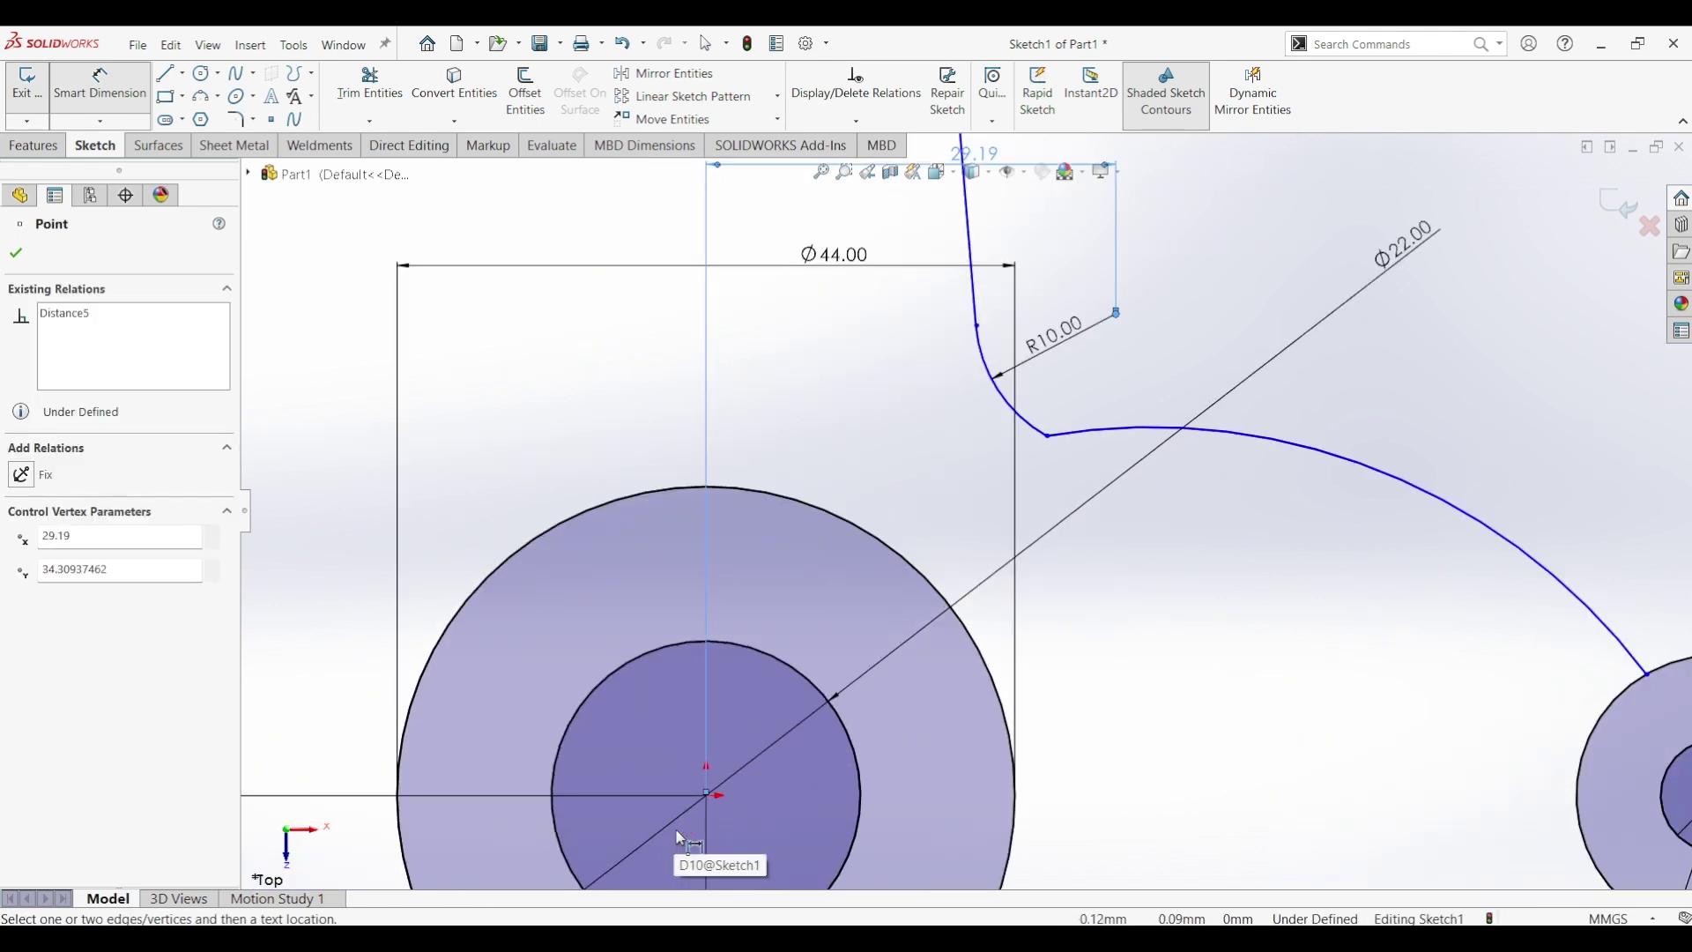
left_click(707, 796)
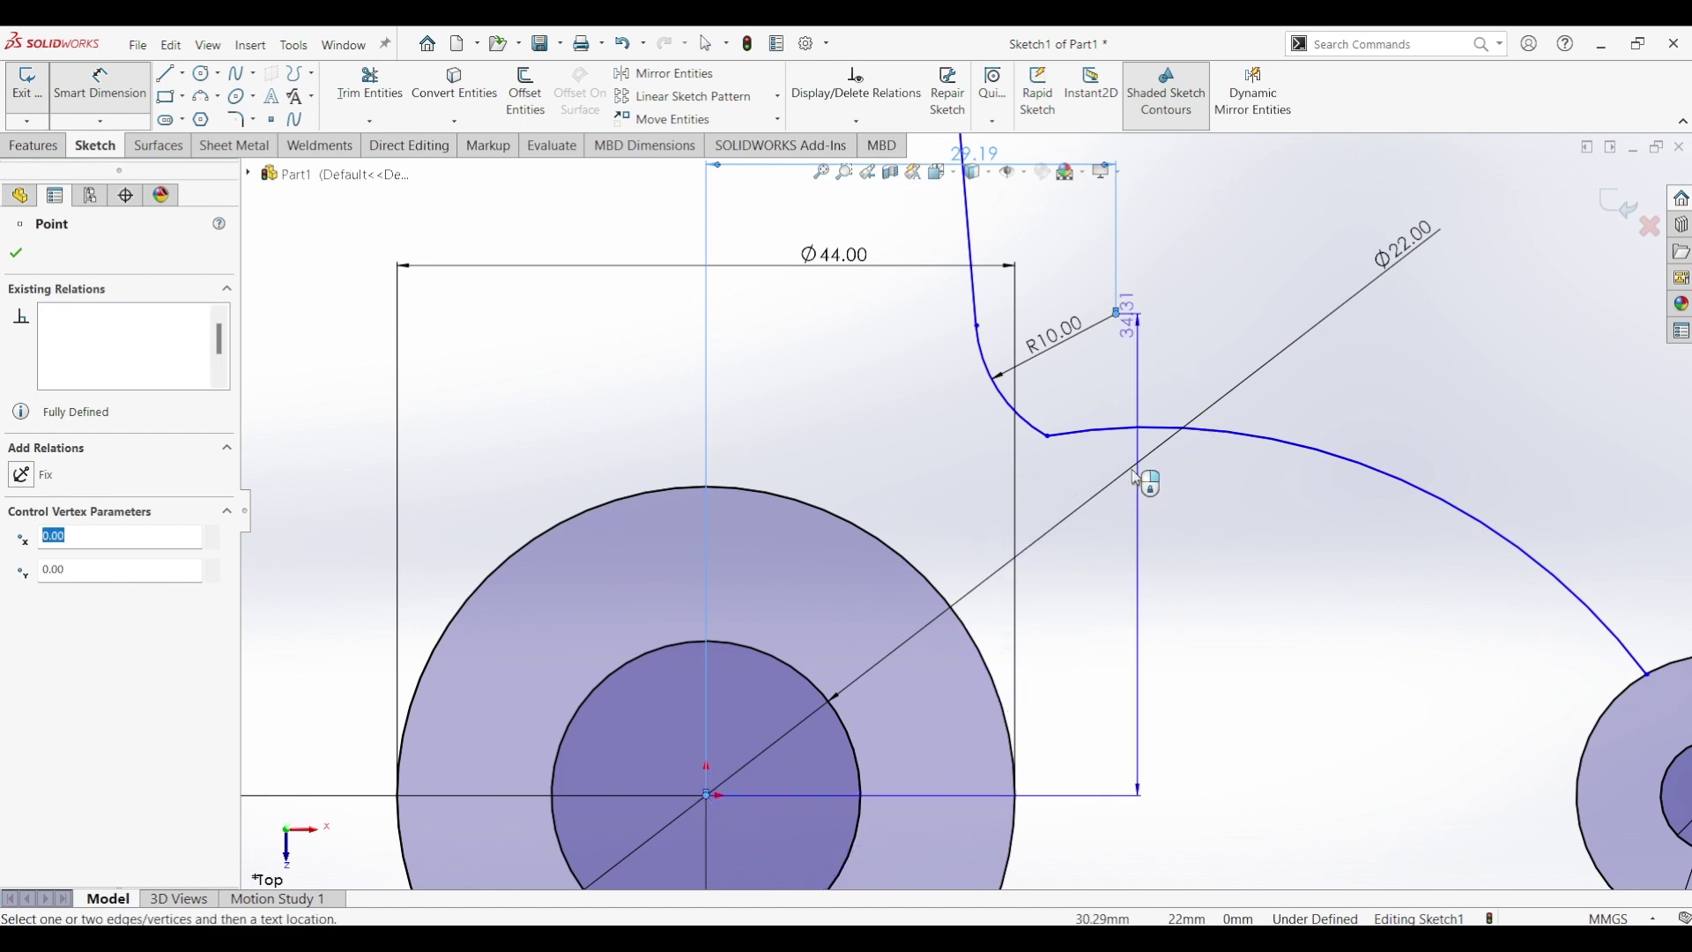
left_click(1194, 519)
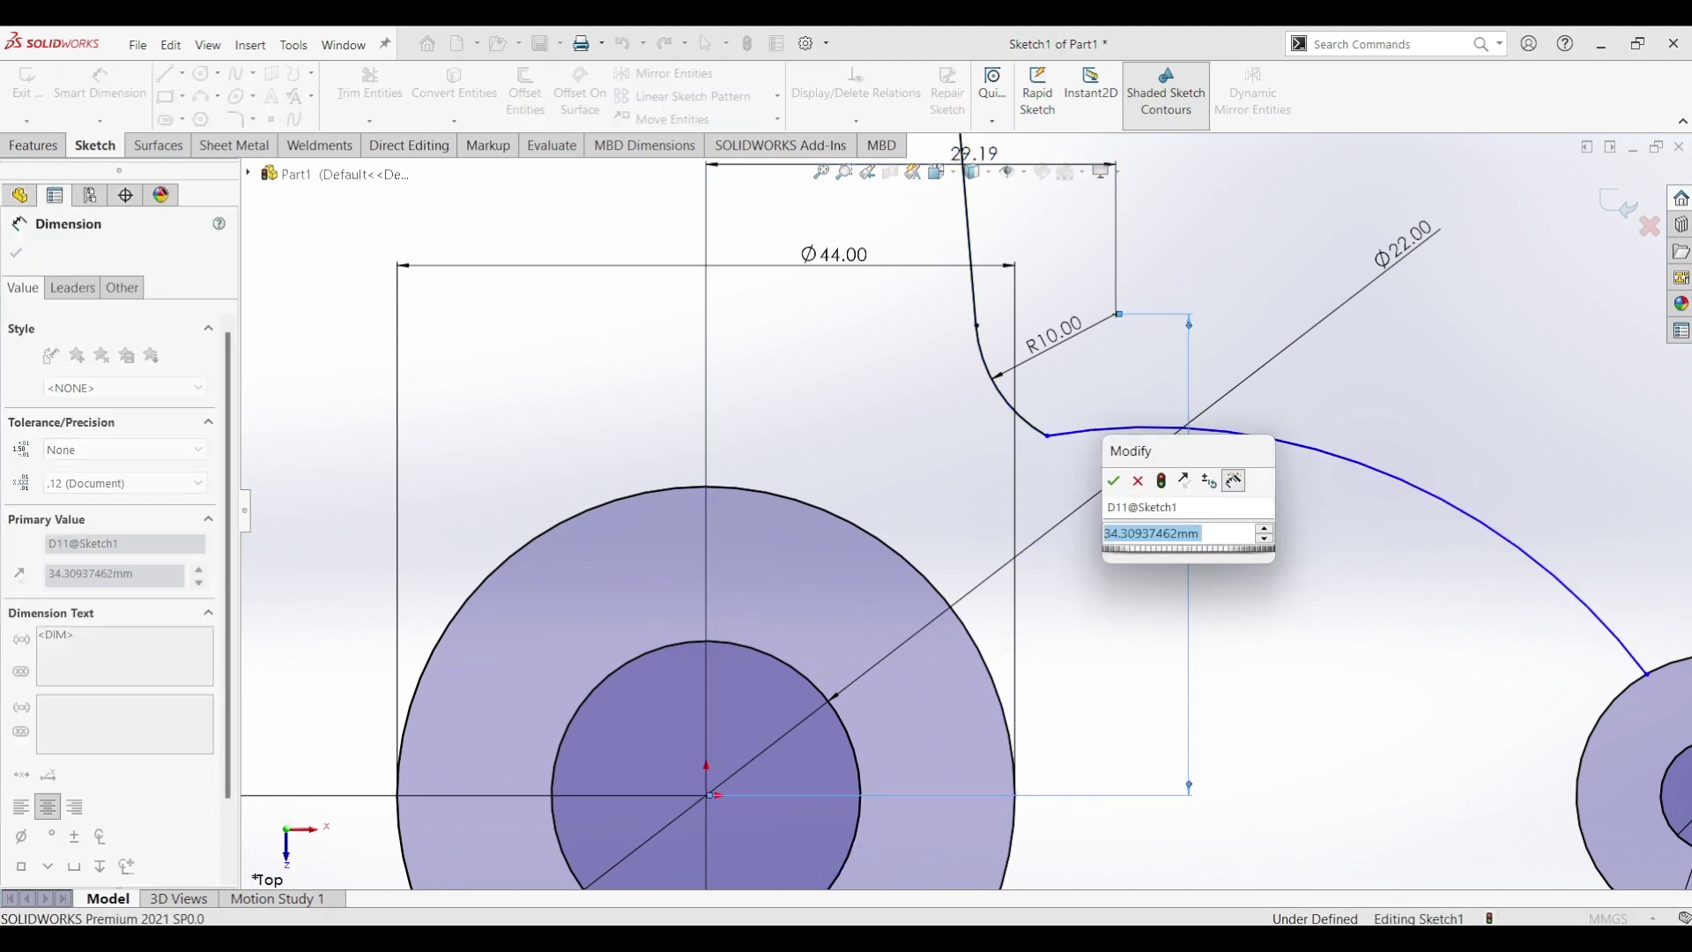
type("34.93")
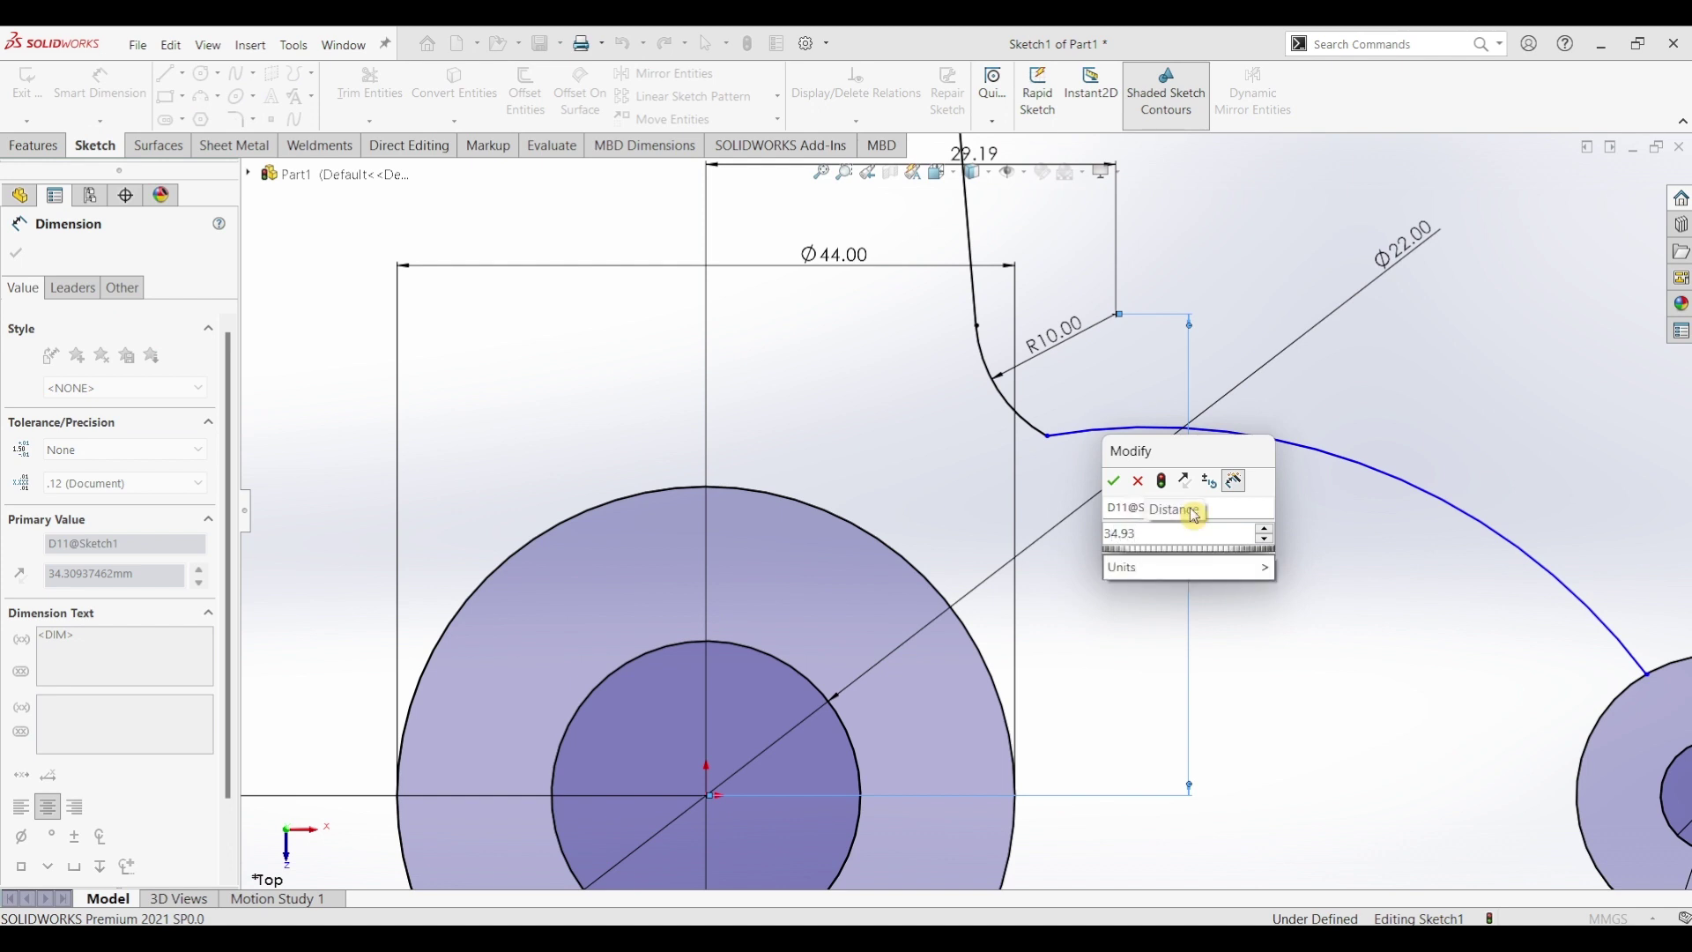
key("Return")
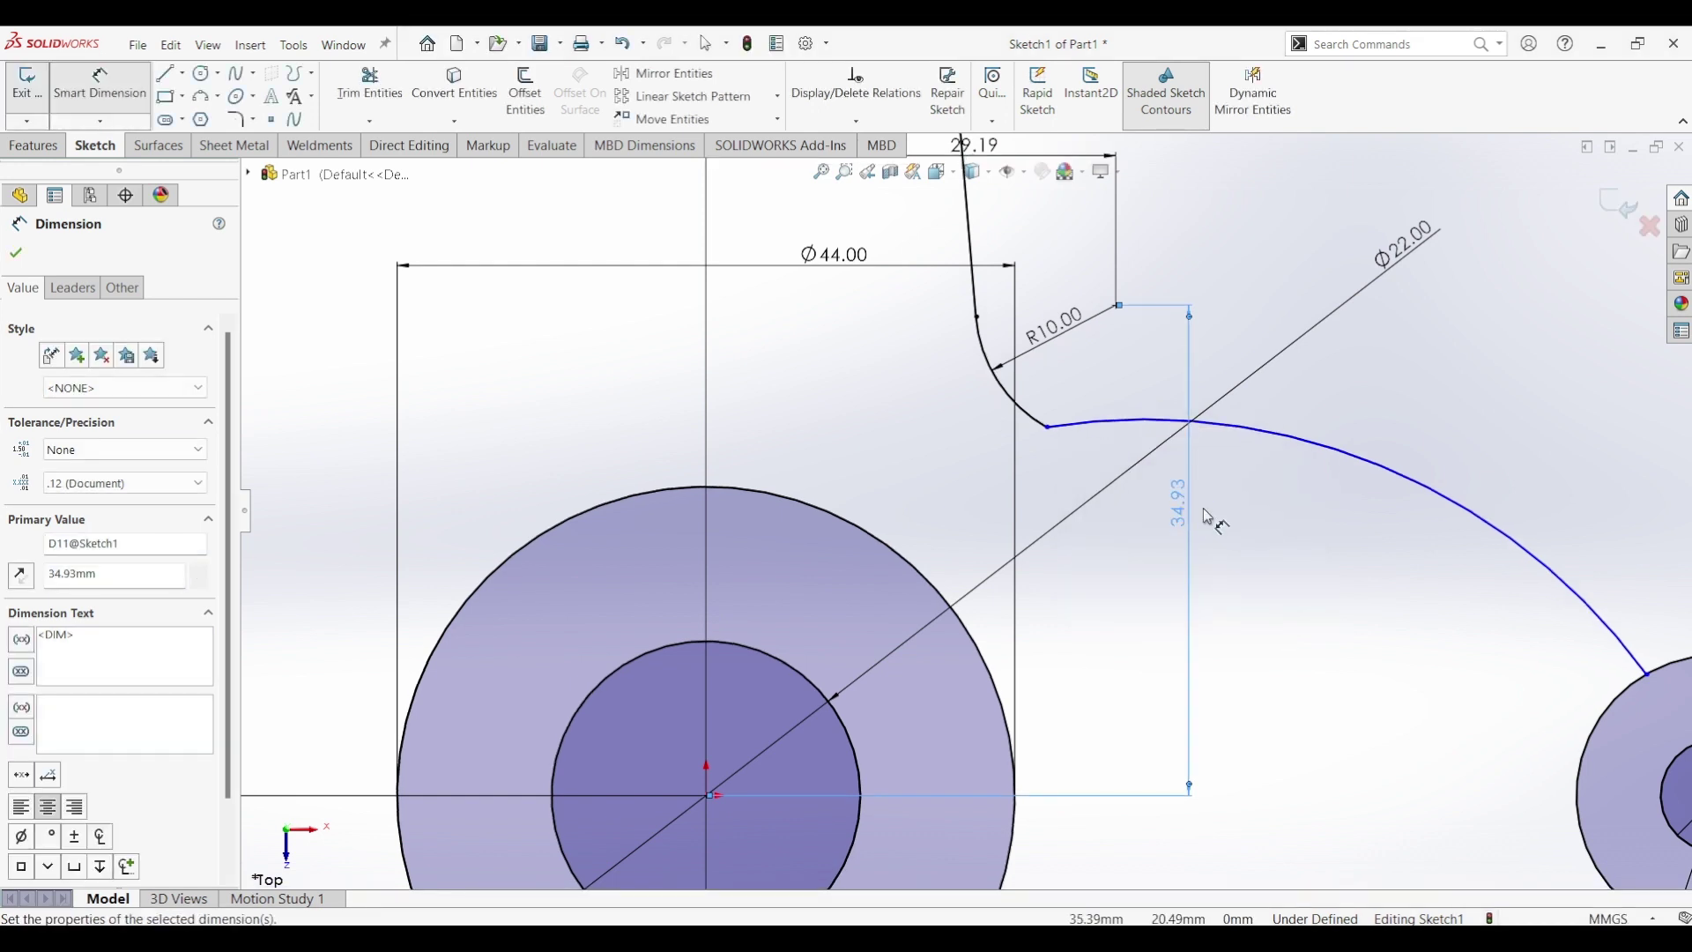
scroll(1208, 515, "up", 2)
scroll(1207, 515, "up", 2)
scroll(1208, 515, "up", 1)
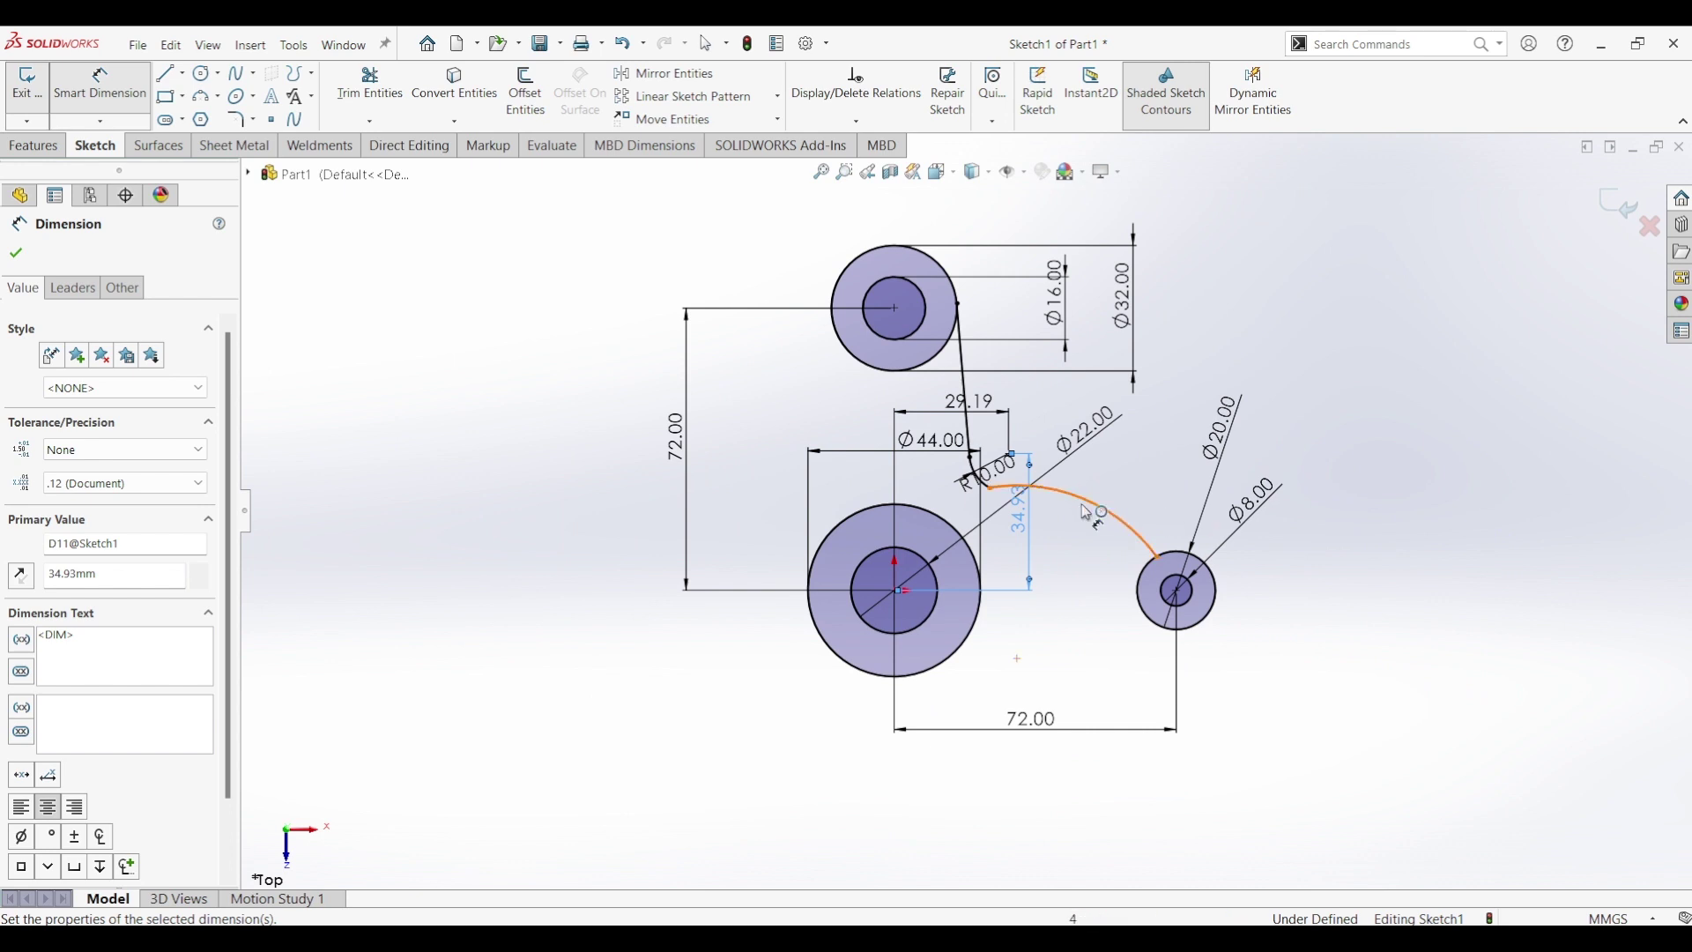
key("Escape")
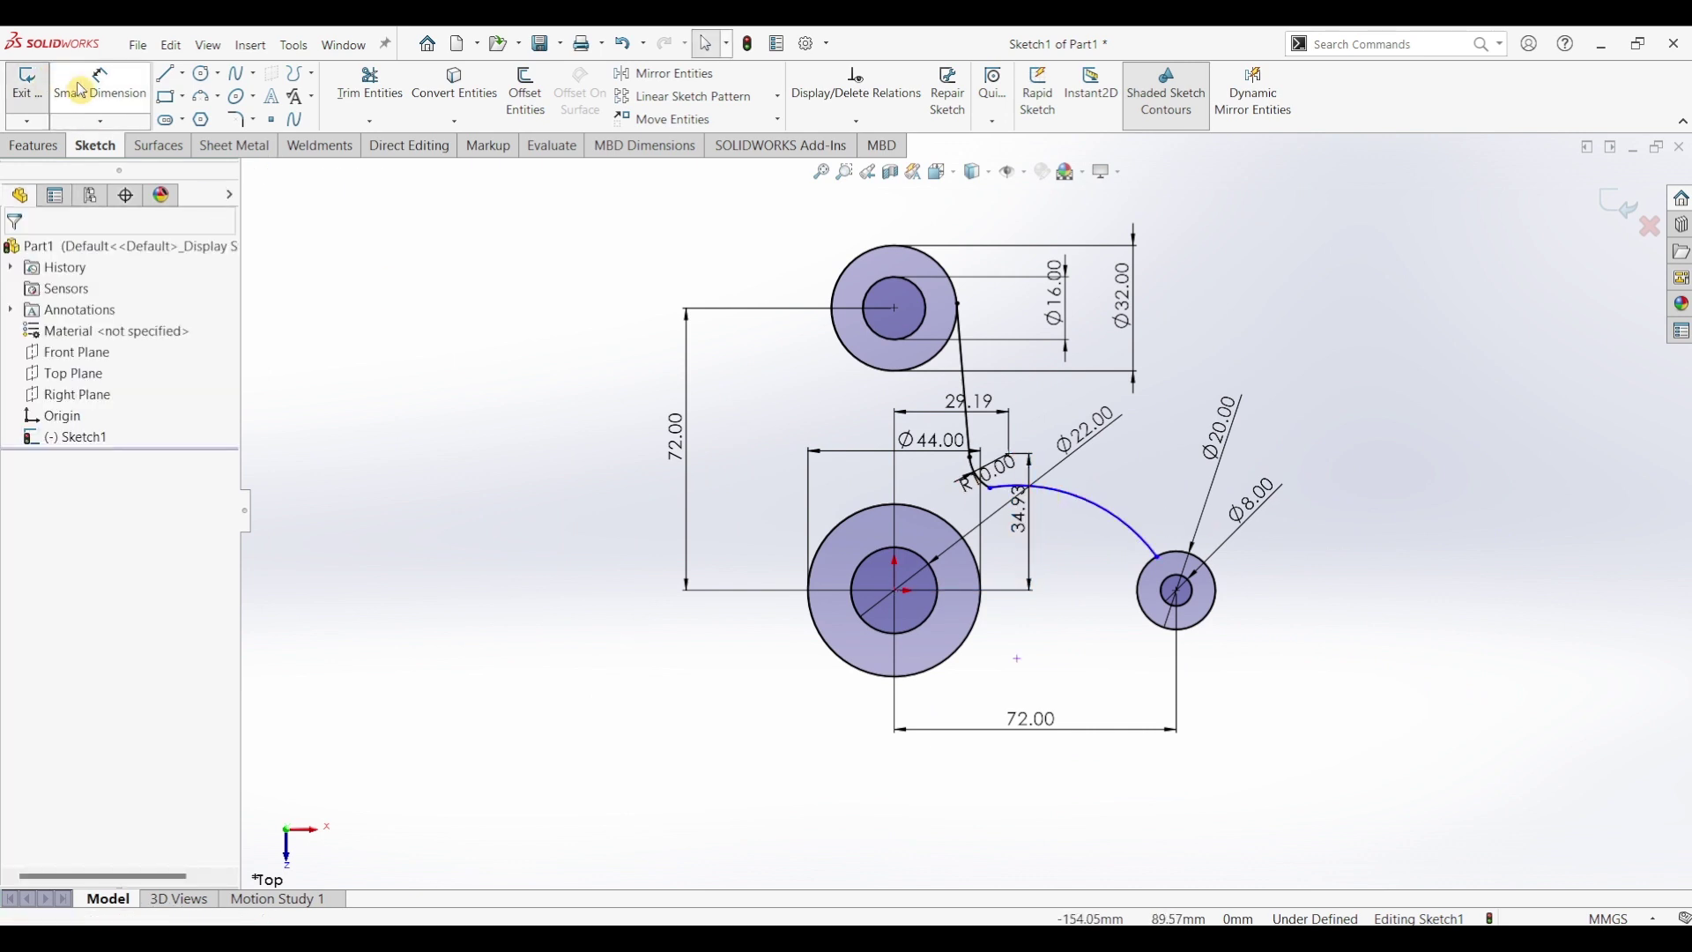
Step: Set the lower connecting arc's radius to R100
left_click(1115, 515)
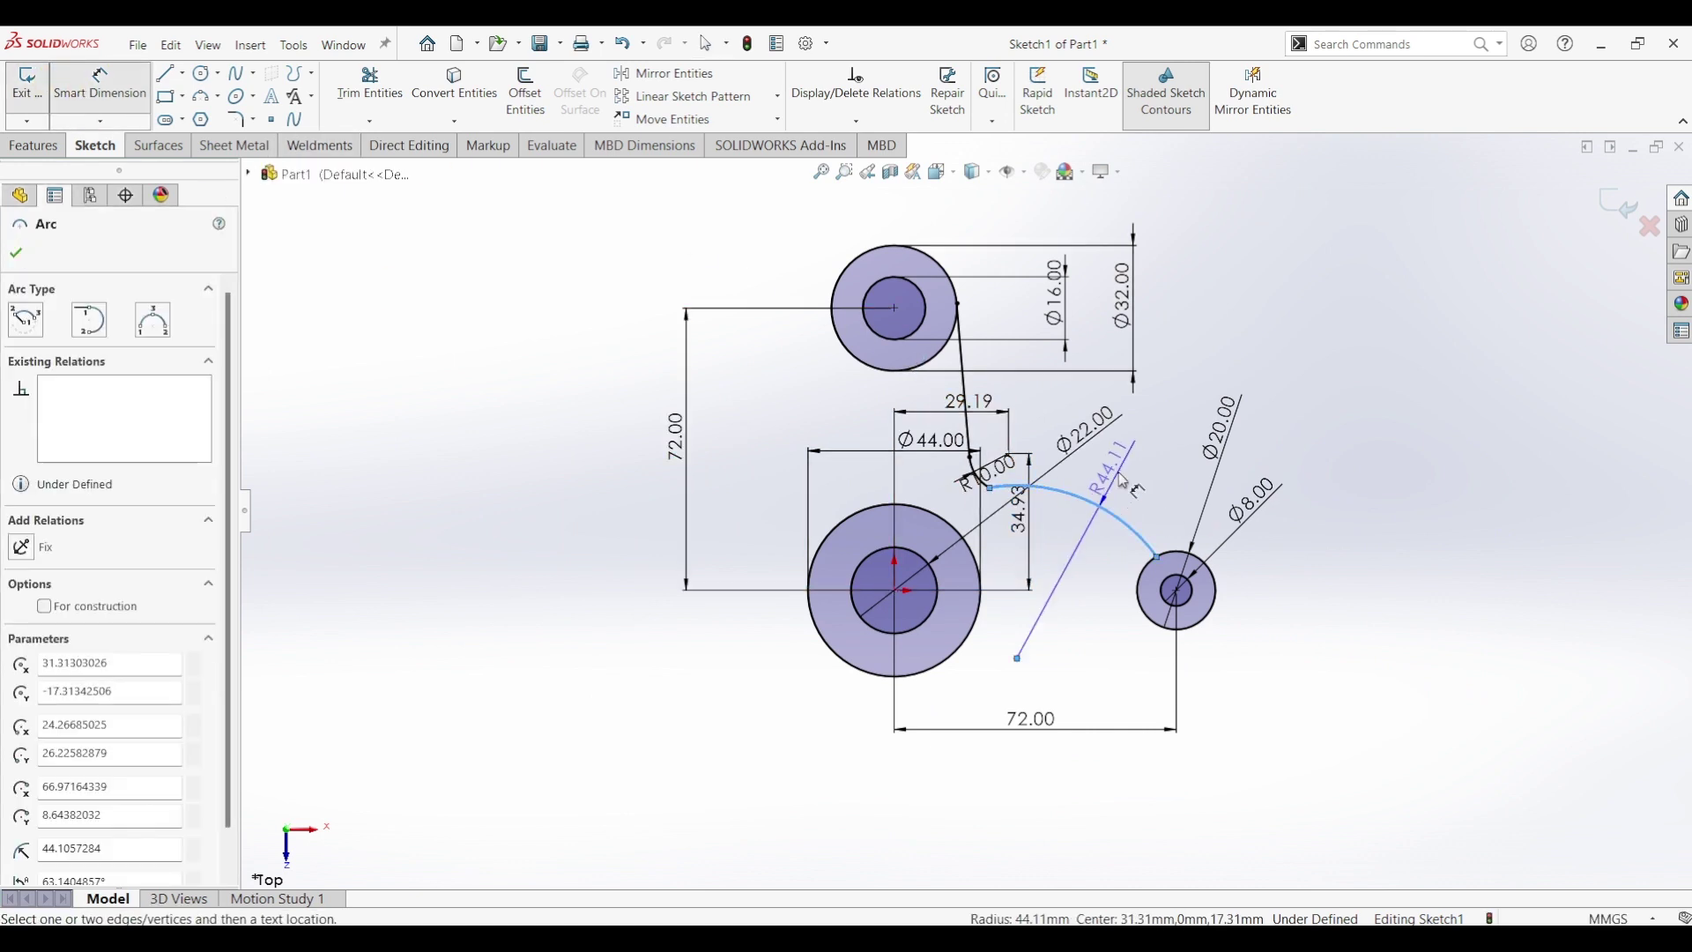
left_click(1124, 480)
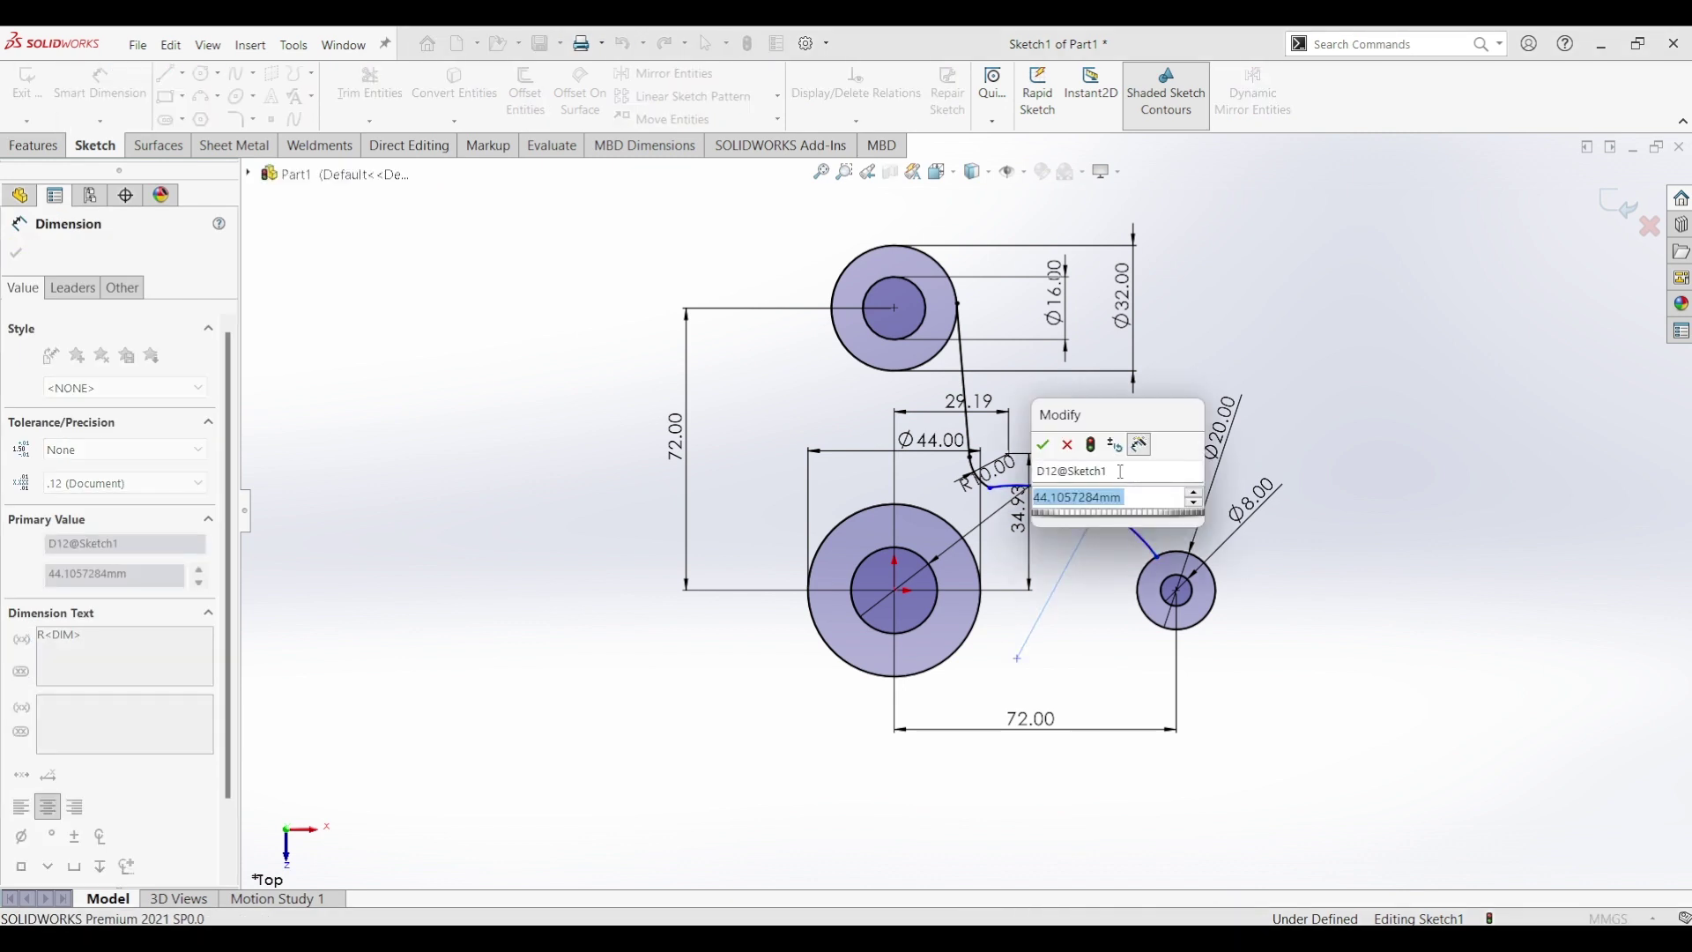
type("100")
key("Return")
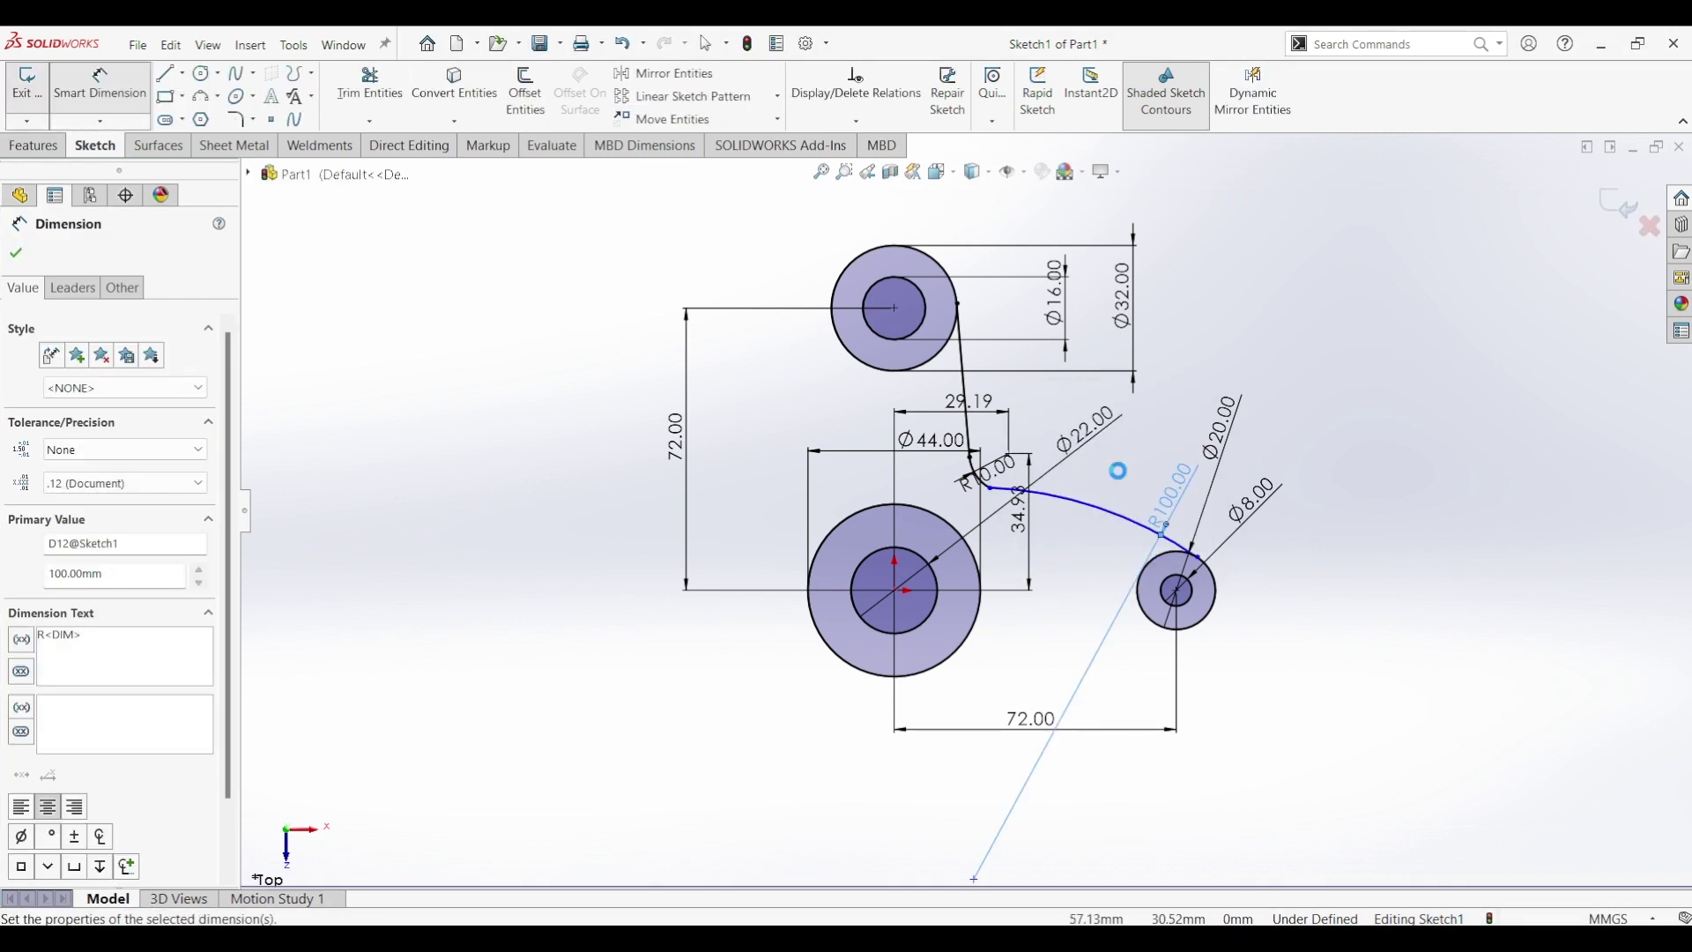
key("Escape")
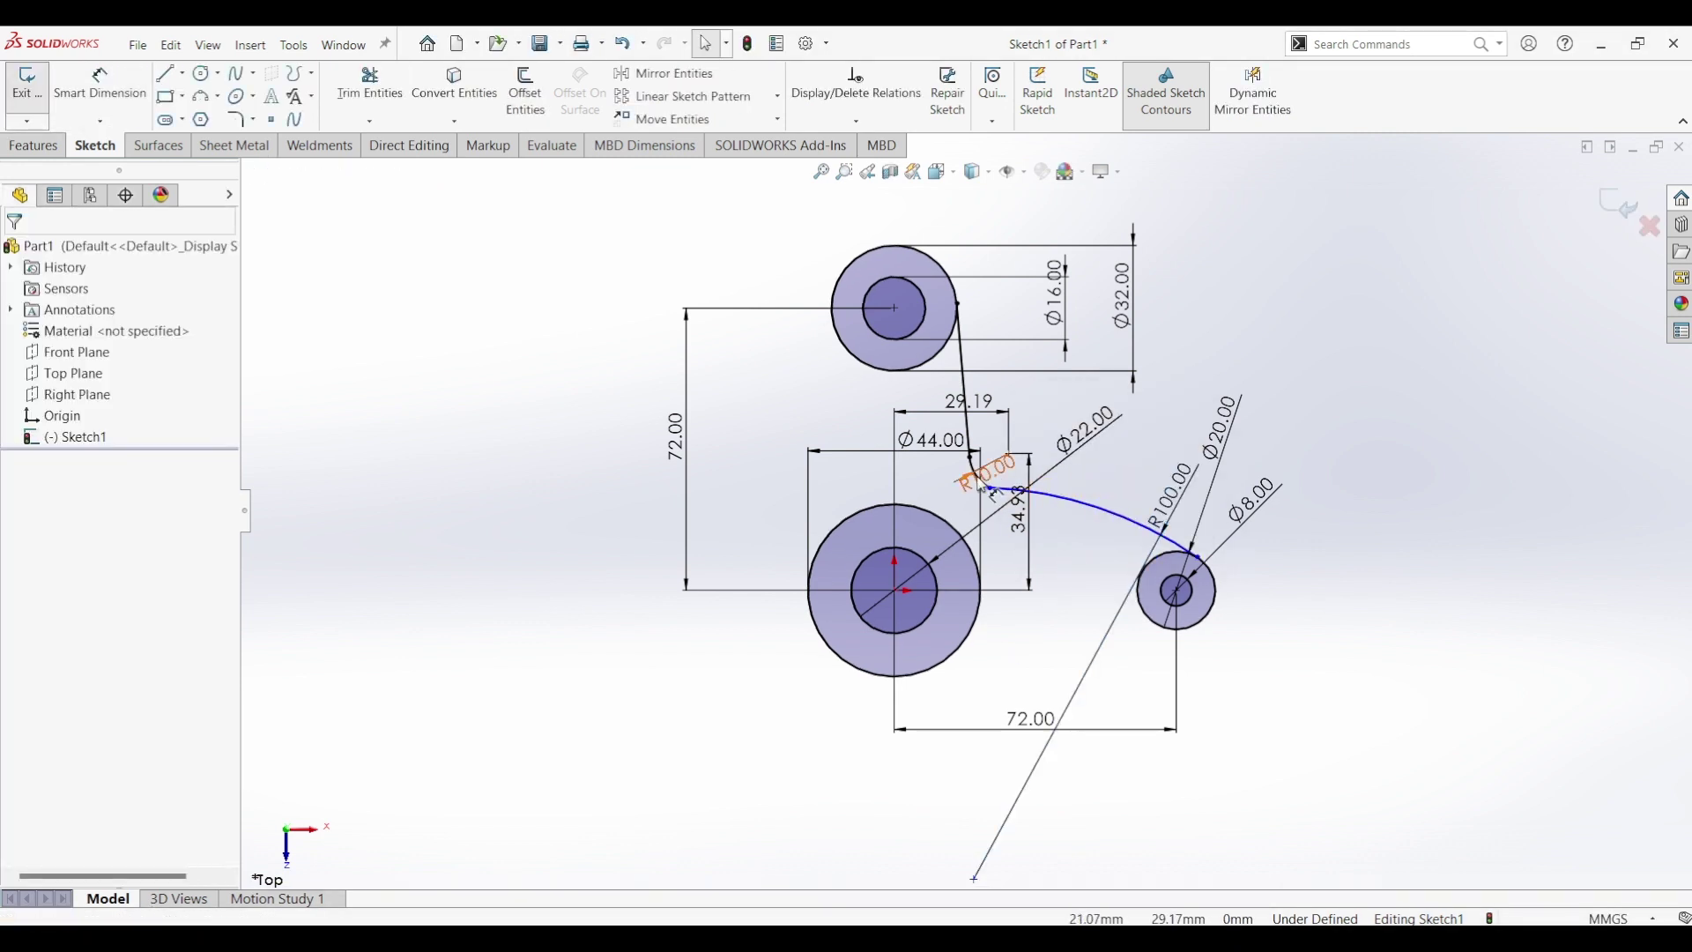
Step: Make the curves tangent where the R10 fillet meets the arc
scroll(983, 488, "down", 5)
scroll(987, 506, "down", 2)
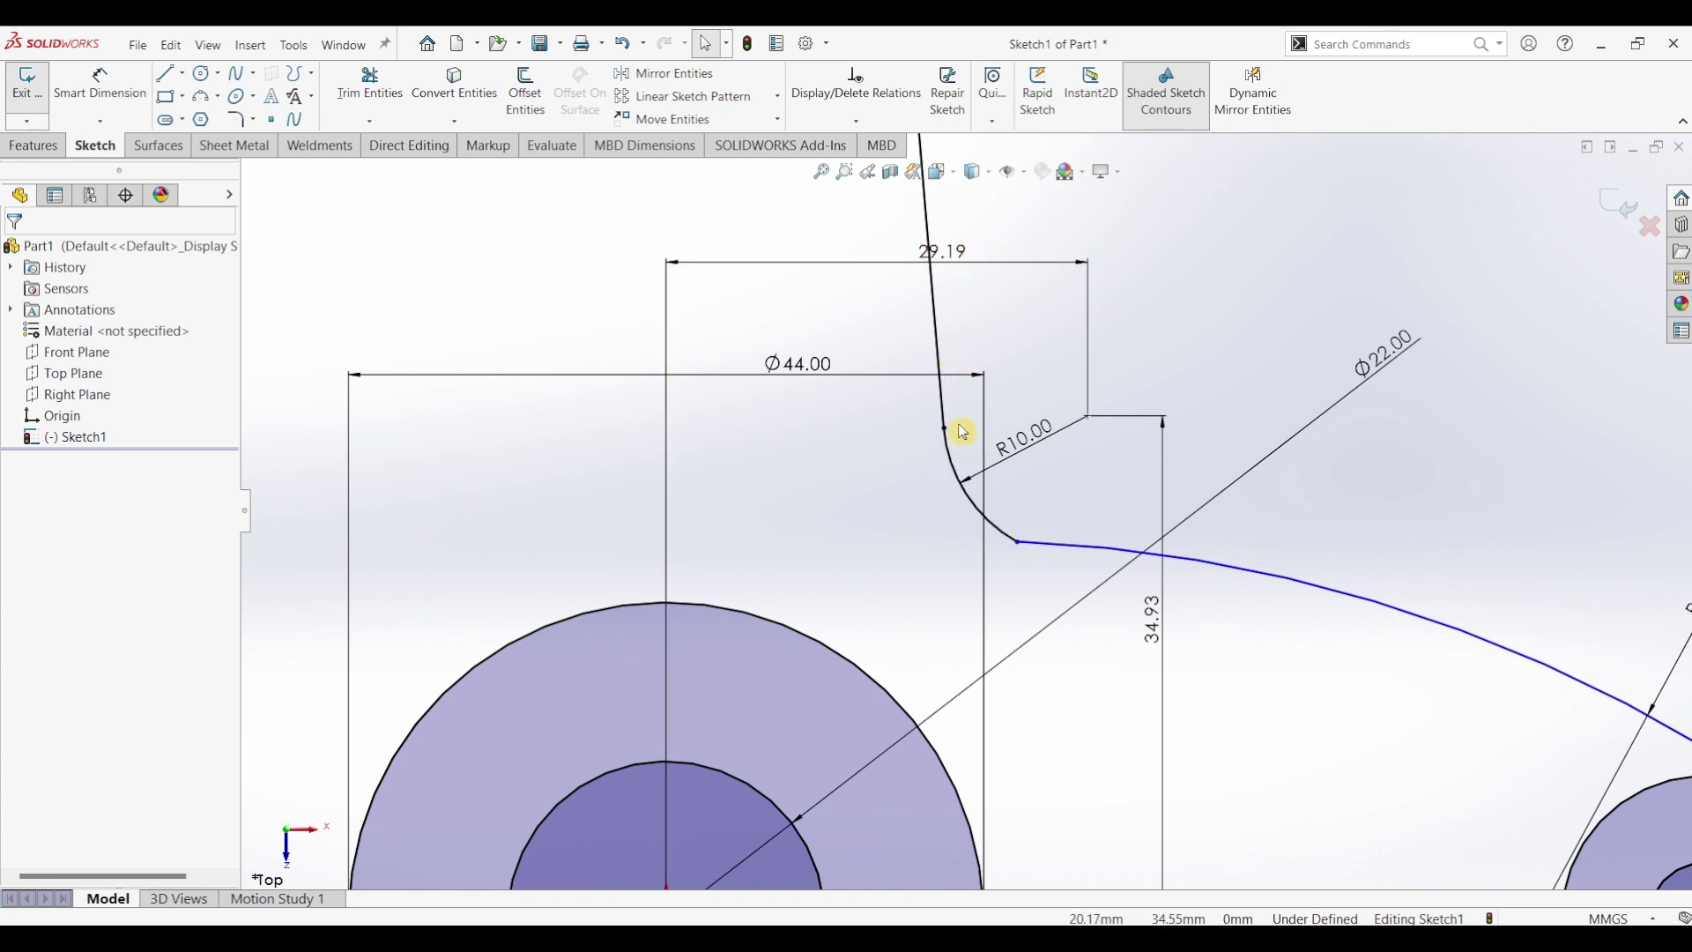
left_click(961, 438)
left_click(1025, 551)
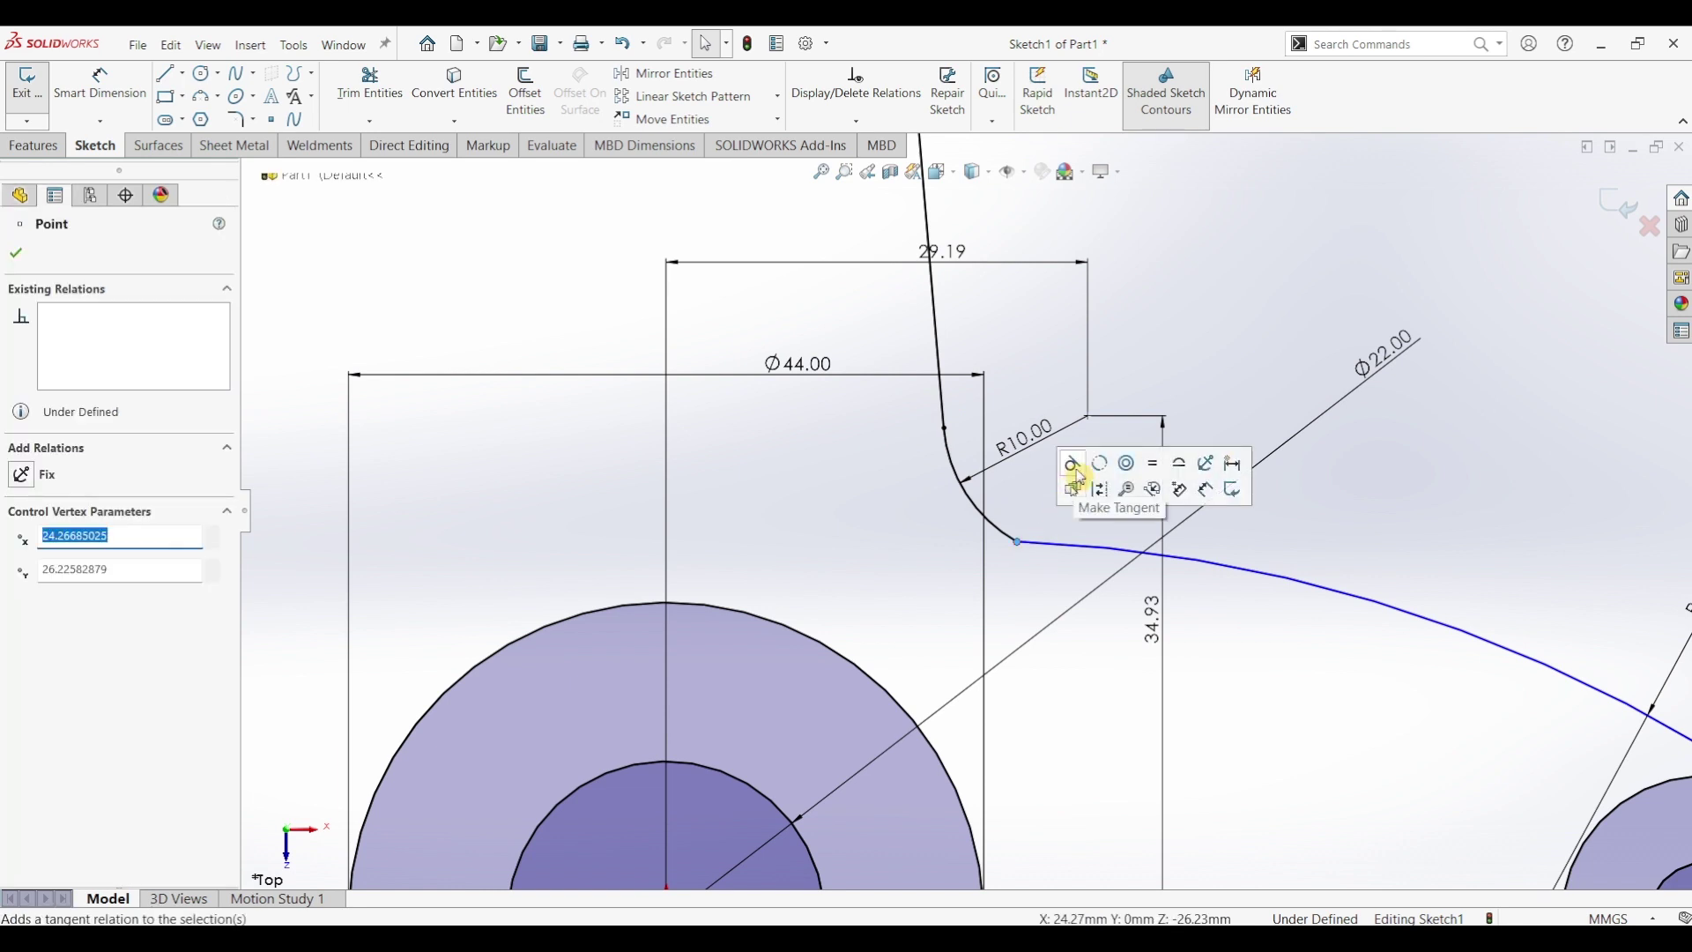
left_click(1075, 467)
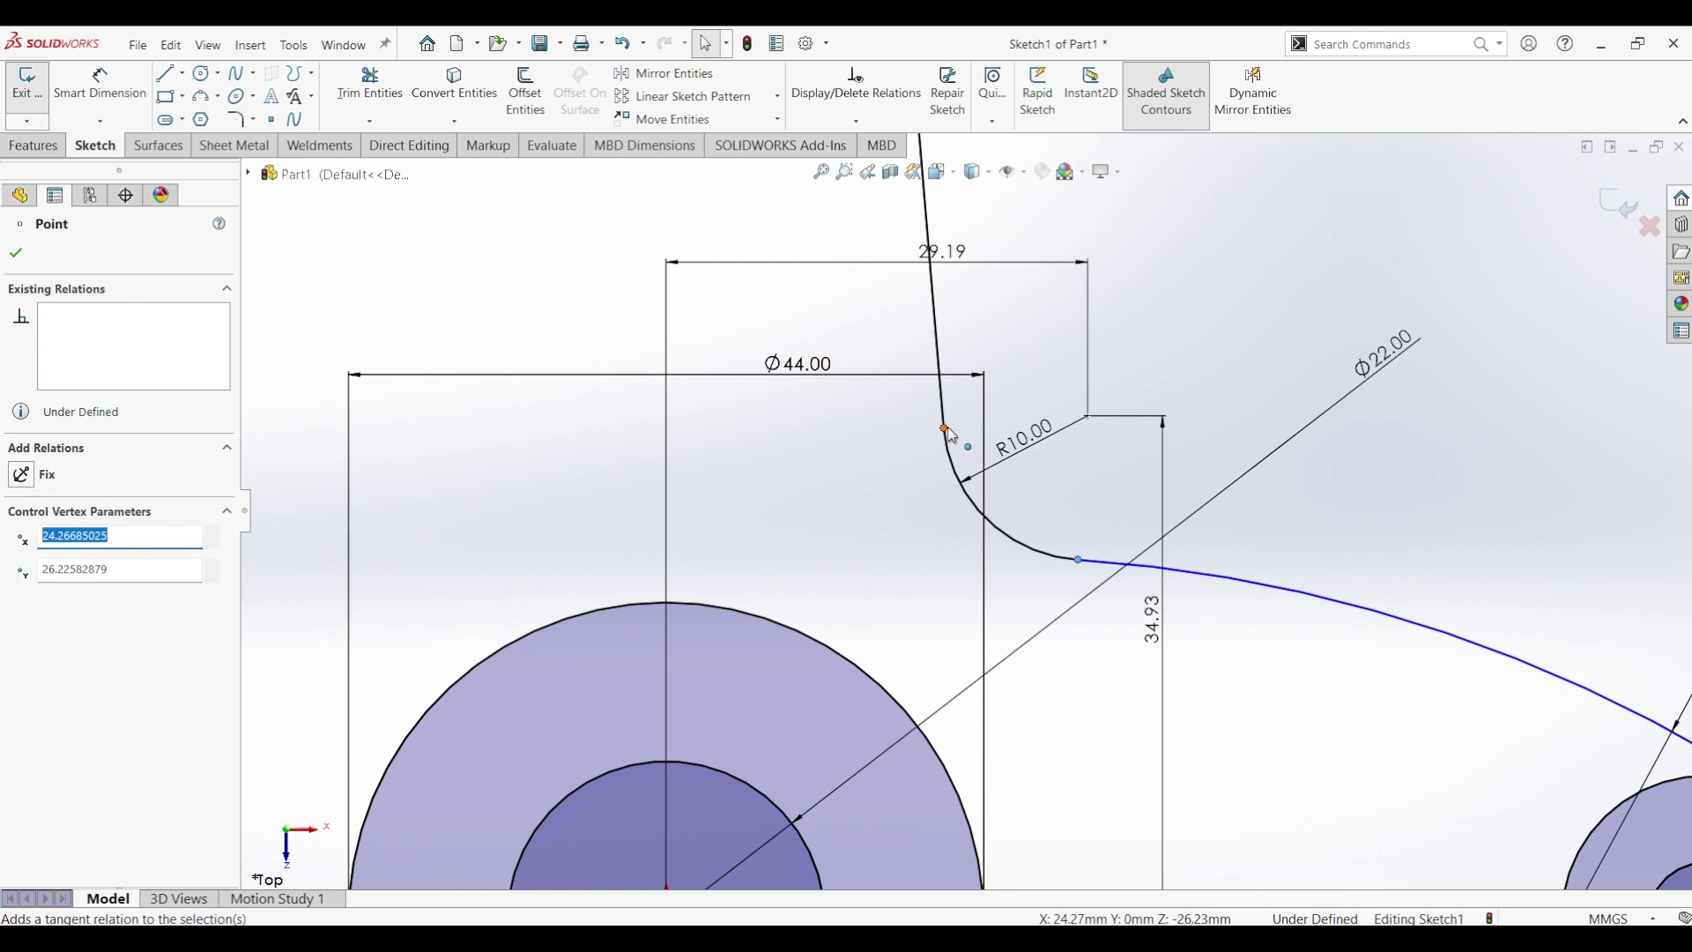
left_click(1218, 493)
Step: Add a Tangent relation between the R100 arc and the Ø20 circle
scroll(1342, 544, "up", 2)
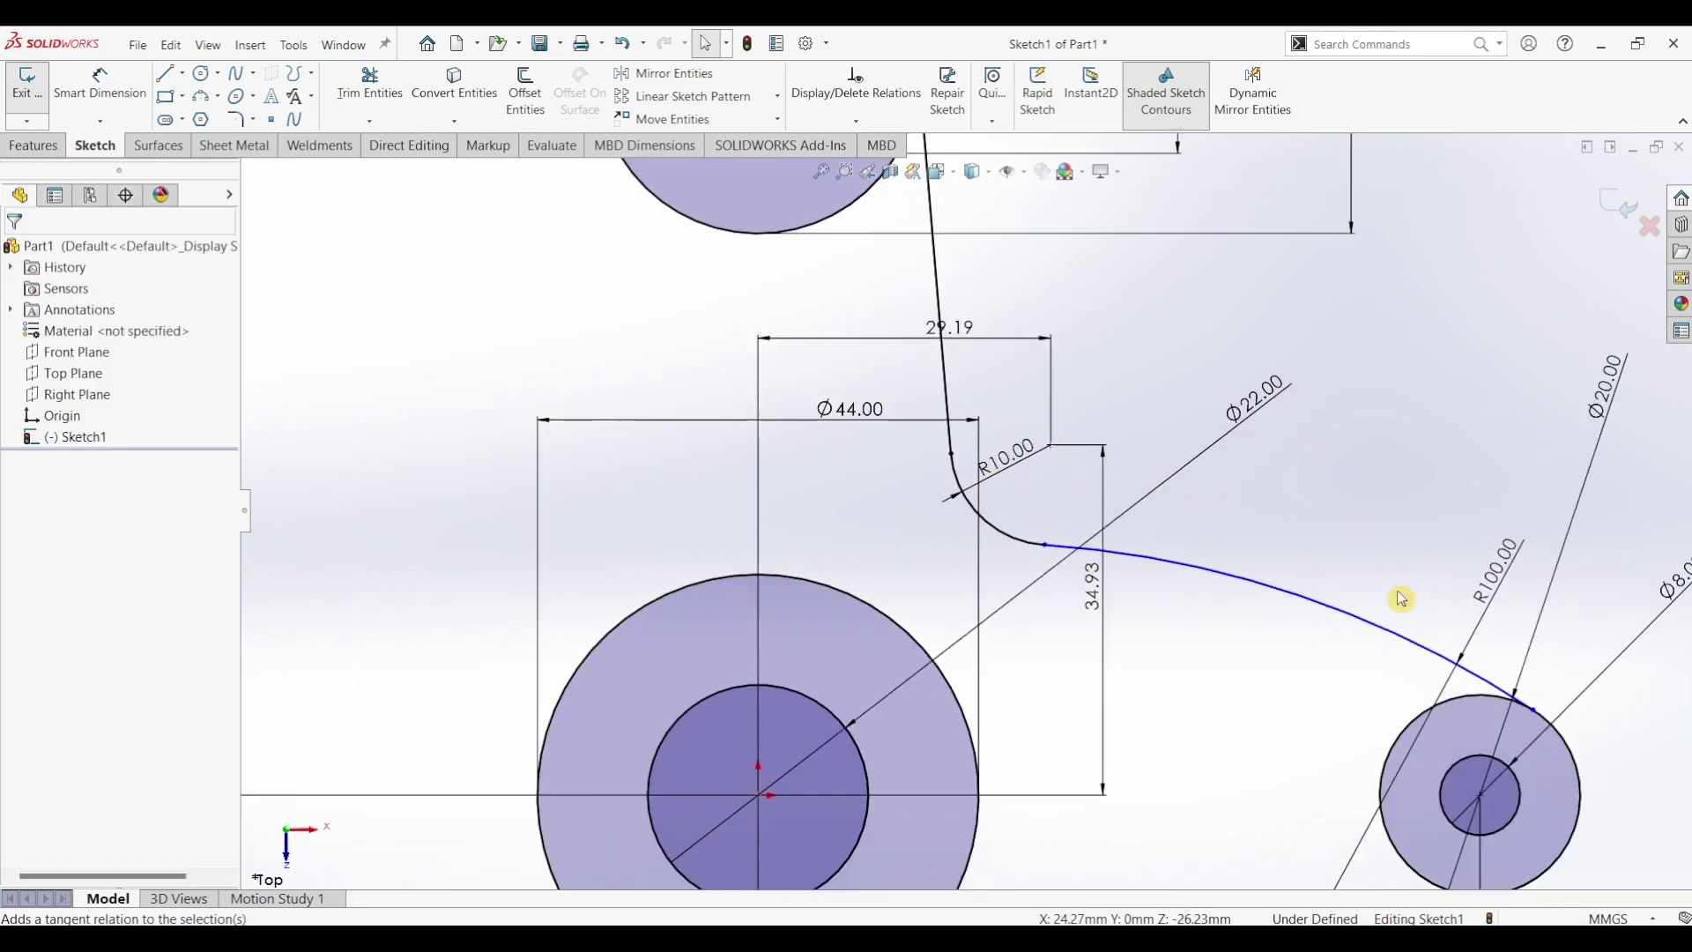
left_click(1427, 660)
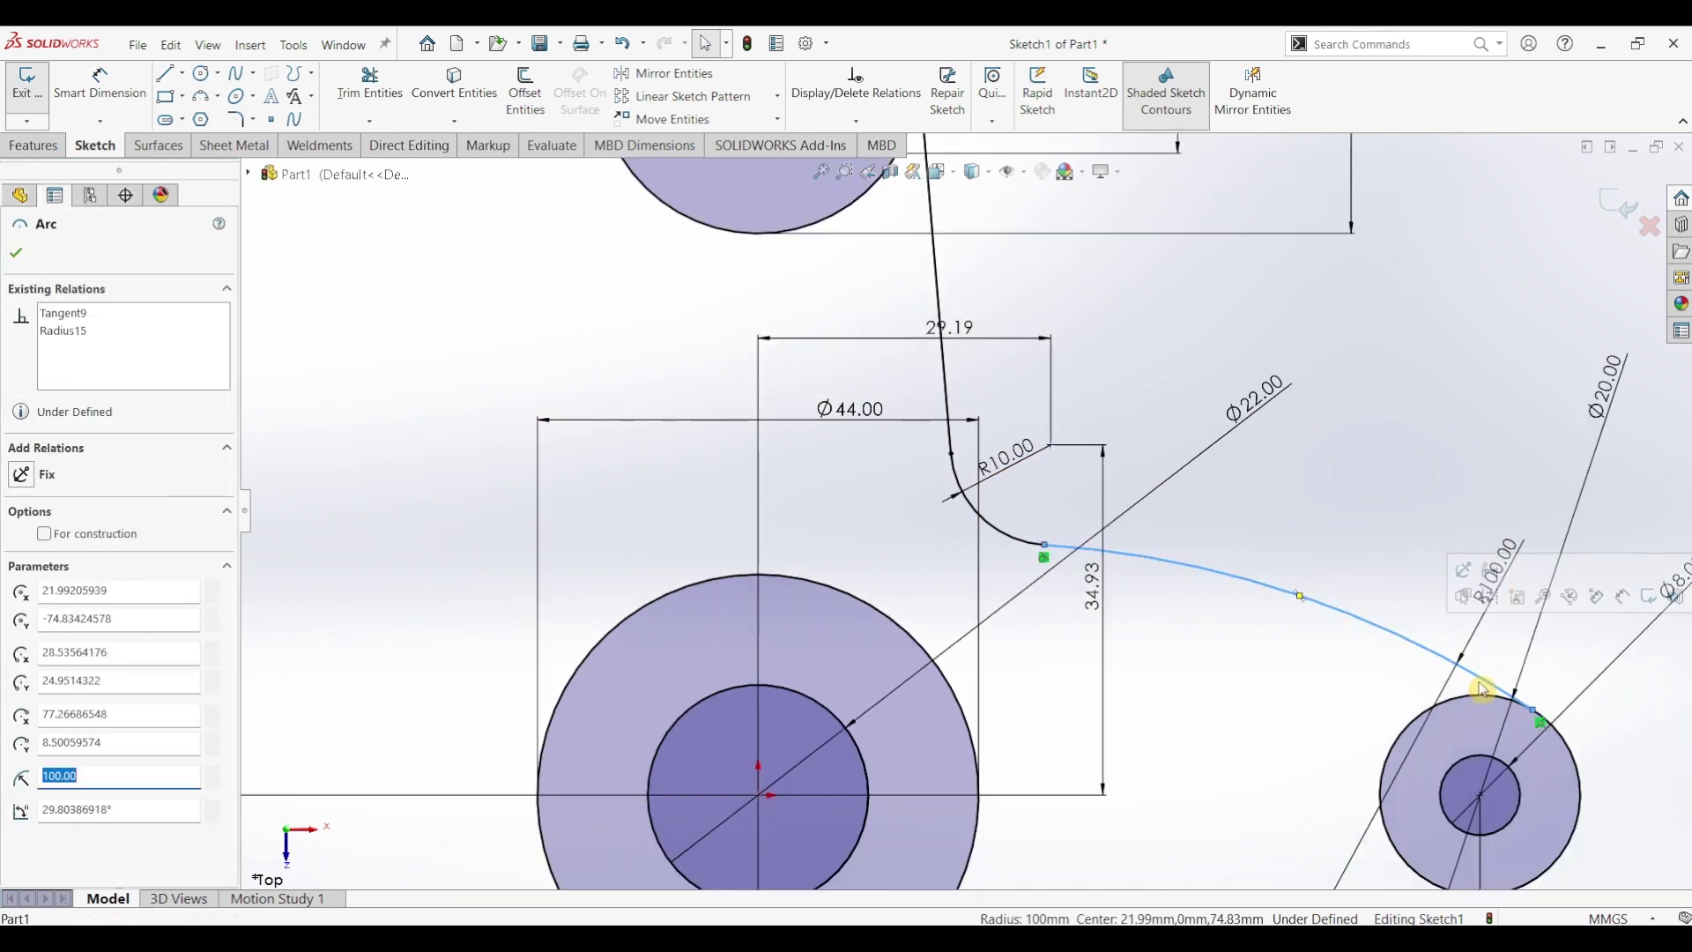
left_click(1477, 707, "ctrl")
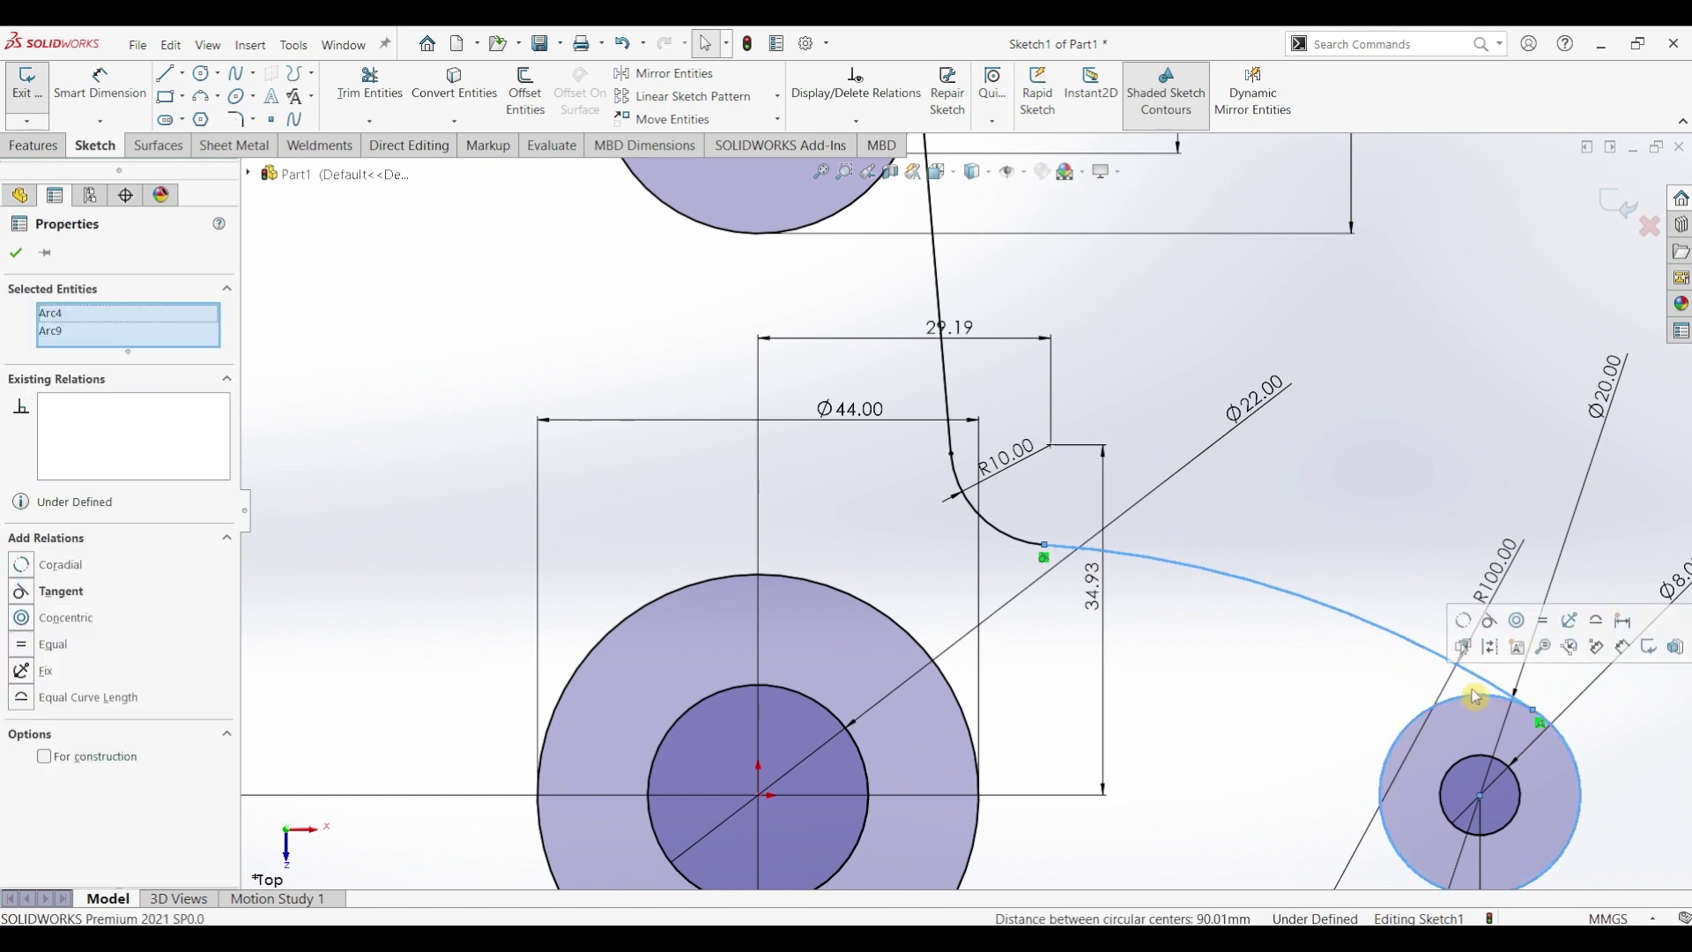
left_click(1501, 626)
left_click(1448, 516)
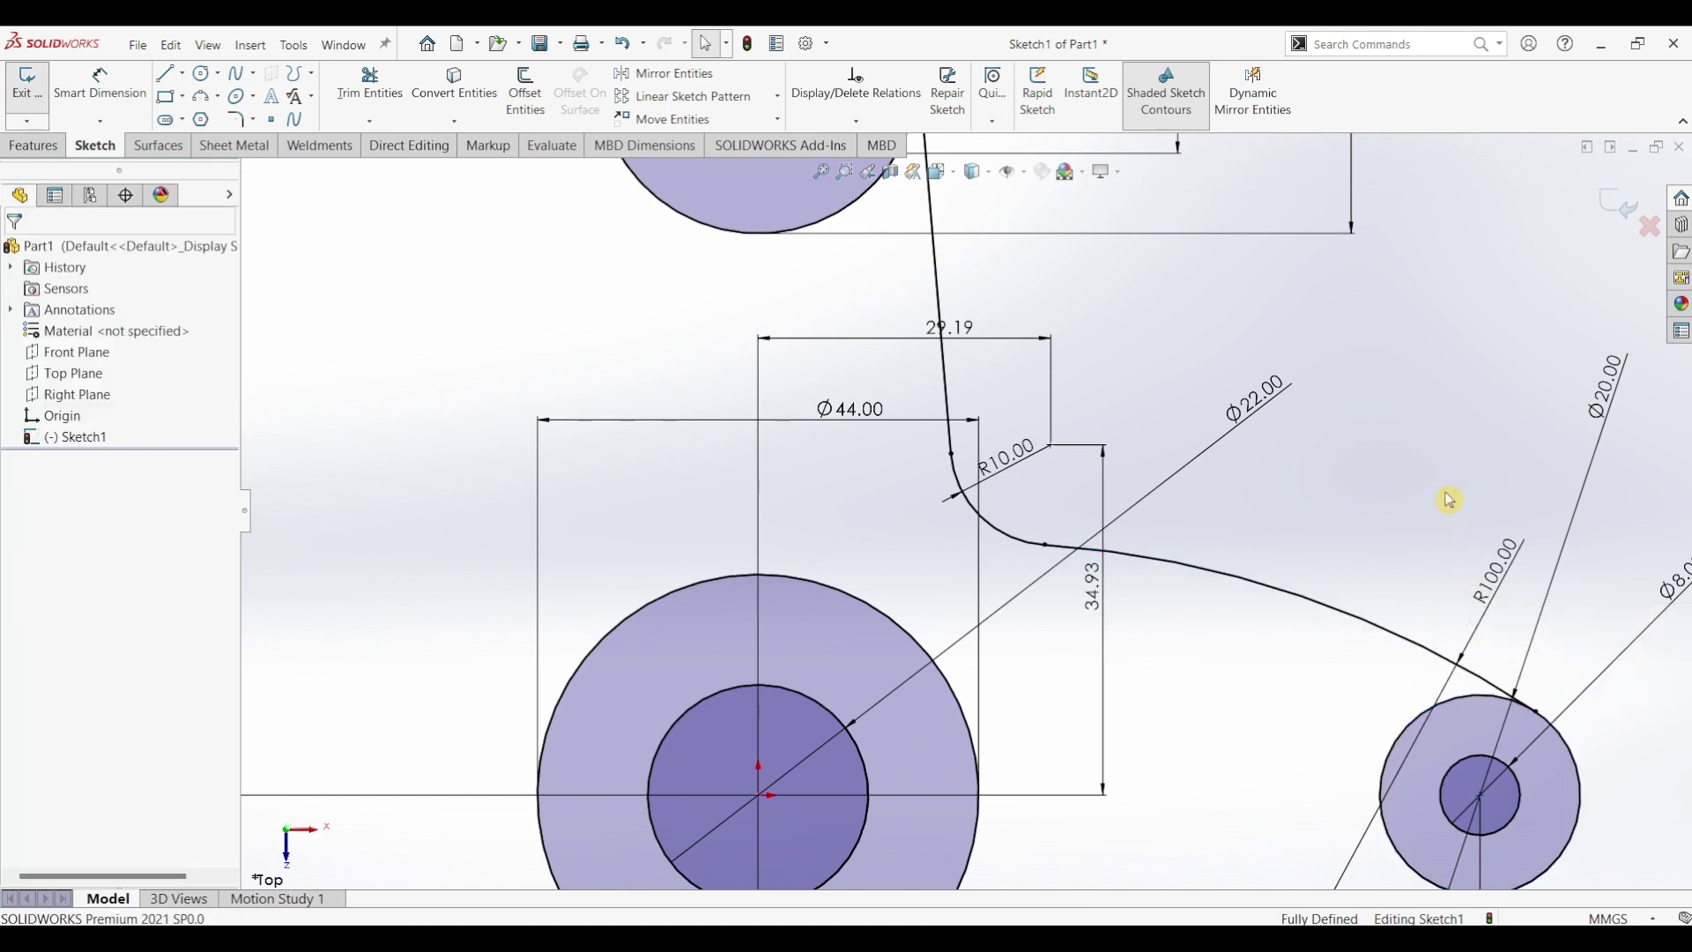
scroll(969, 537, "up", 3)
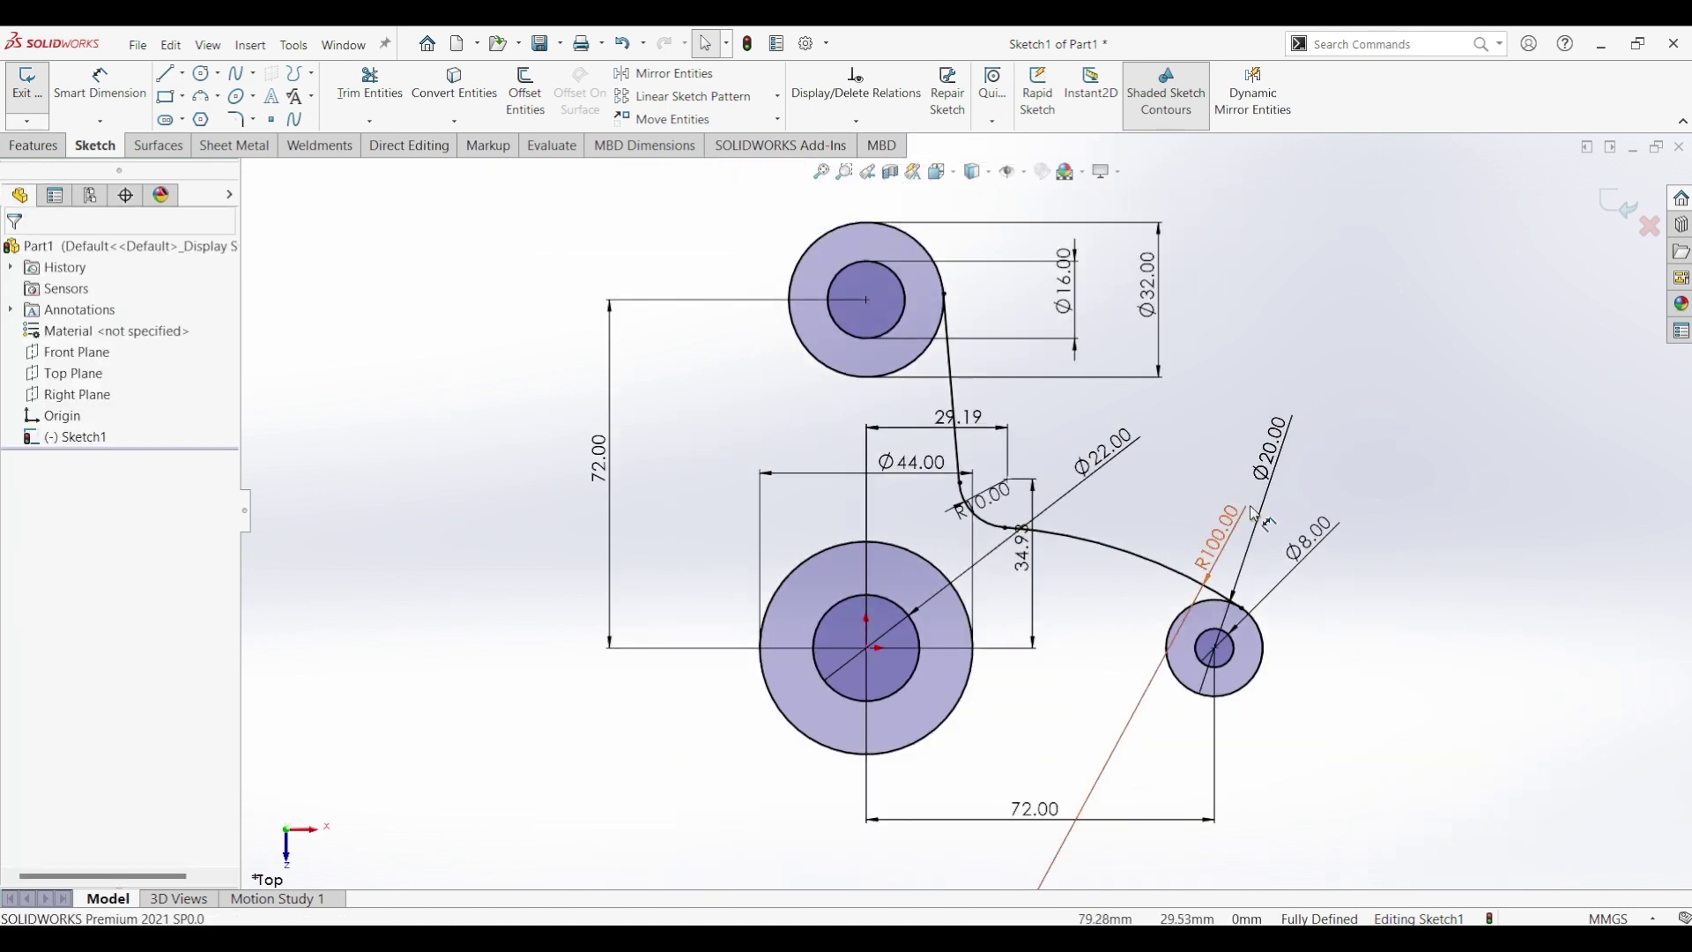
Step: Draw a three-point arc below the two circles and dimension its radius to R45
left_click(208, 103)
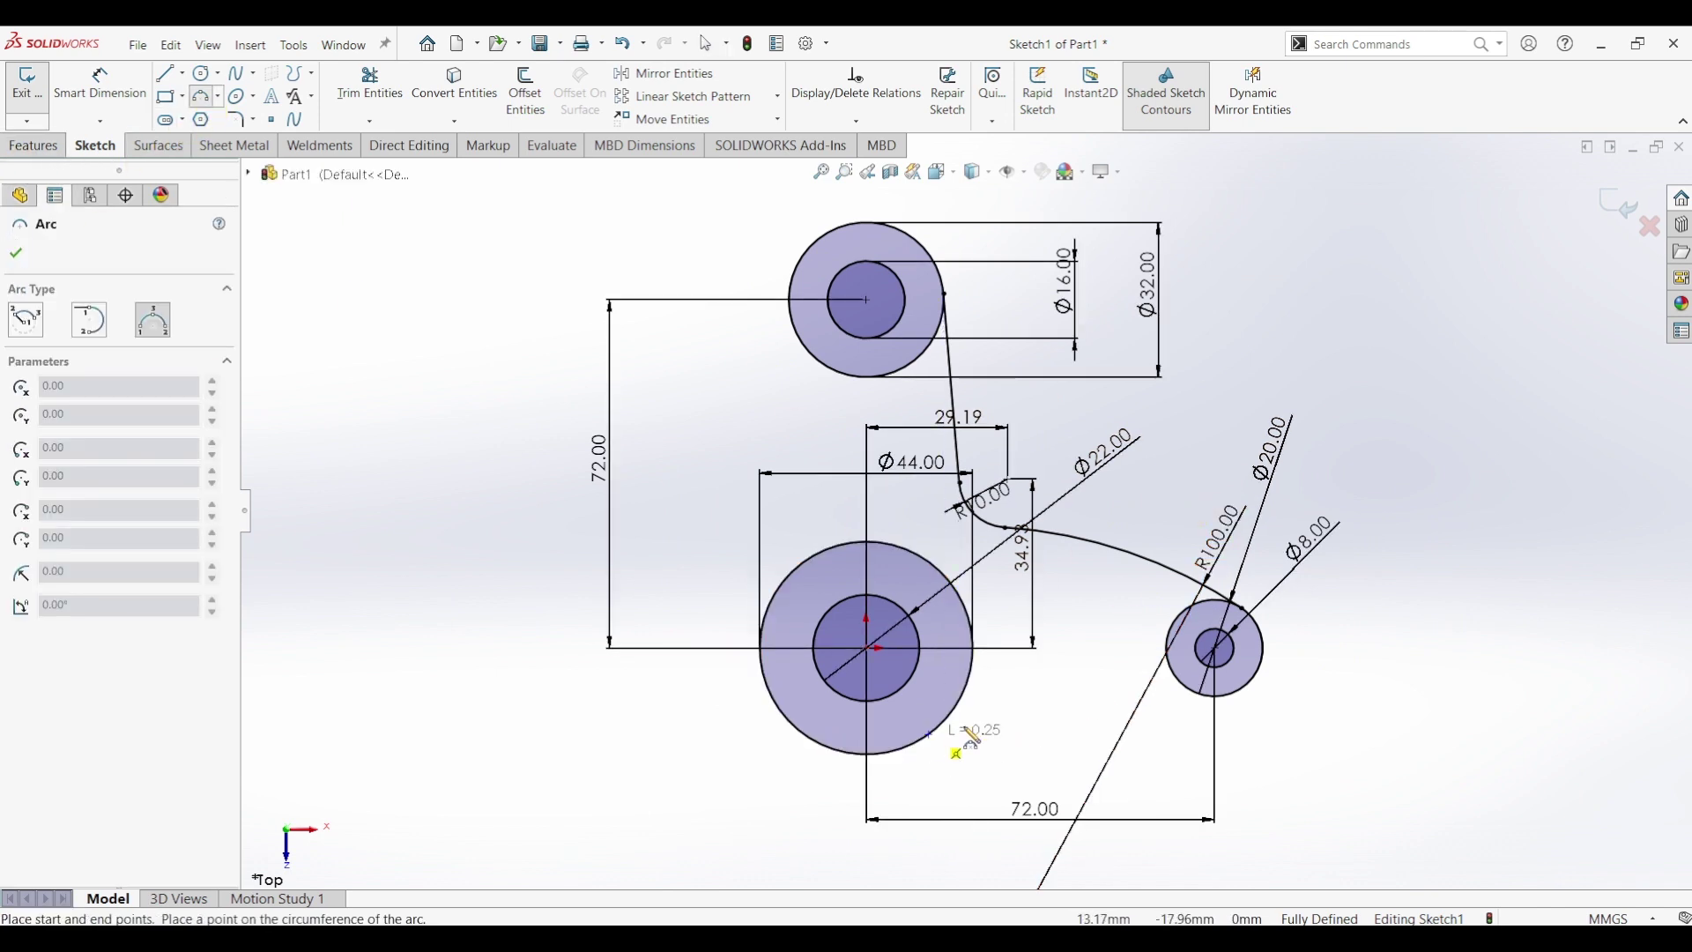
left_click(1201, 706)
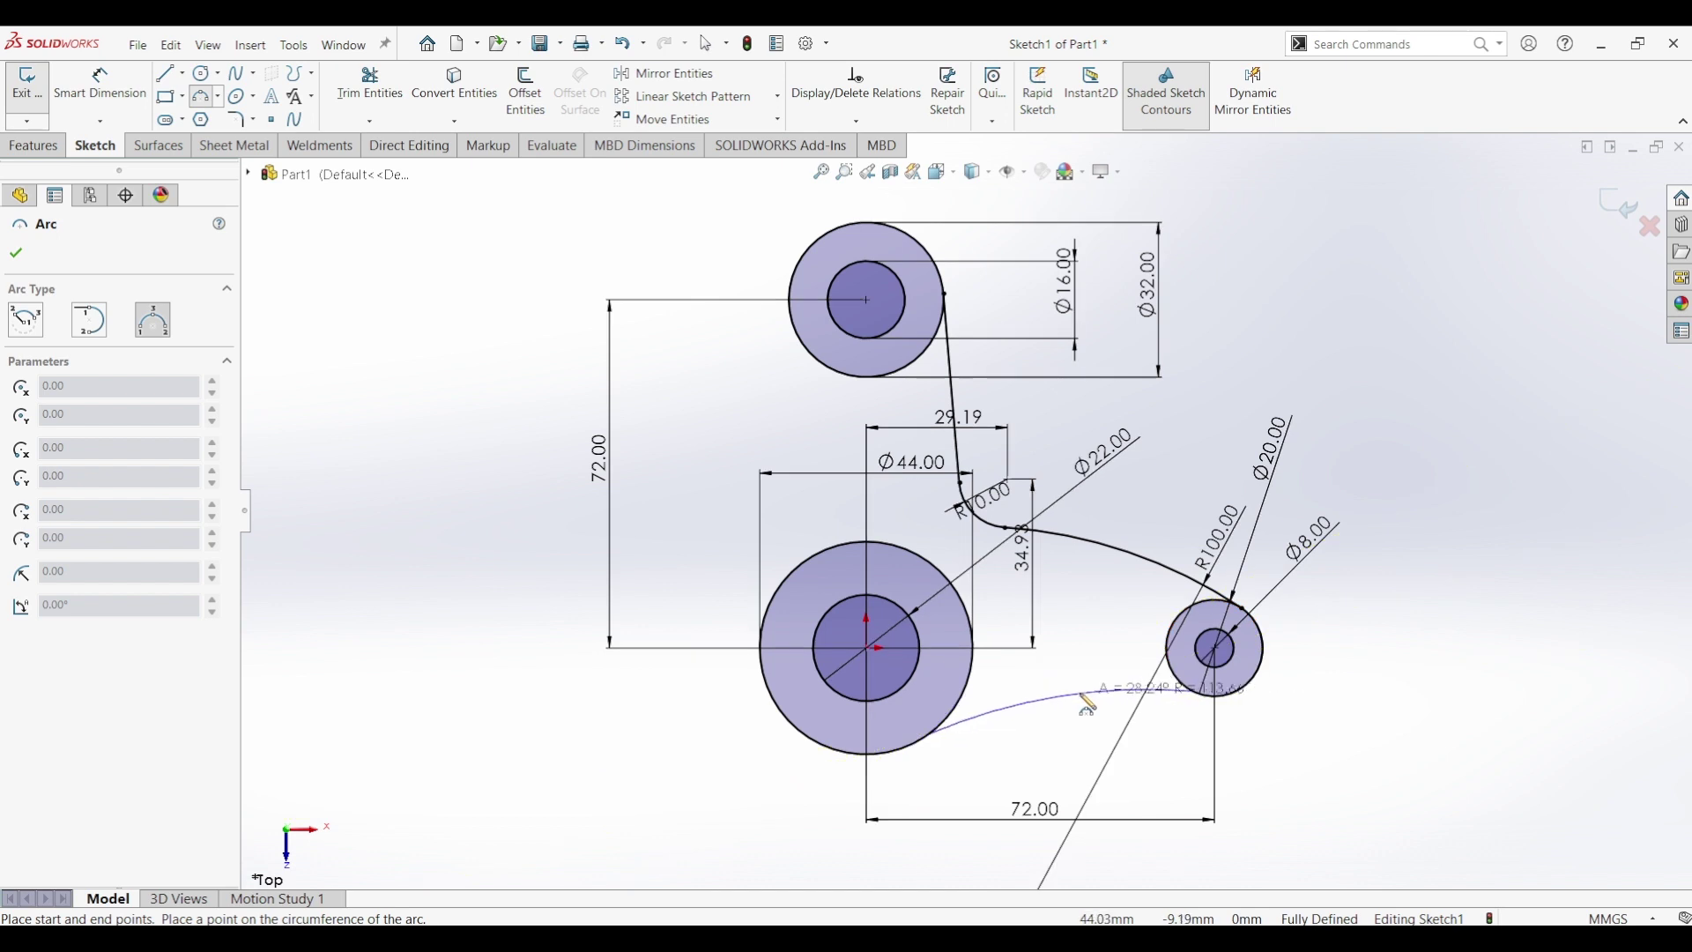
left_click(1093, 689)
key("Escape")
key("d")
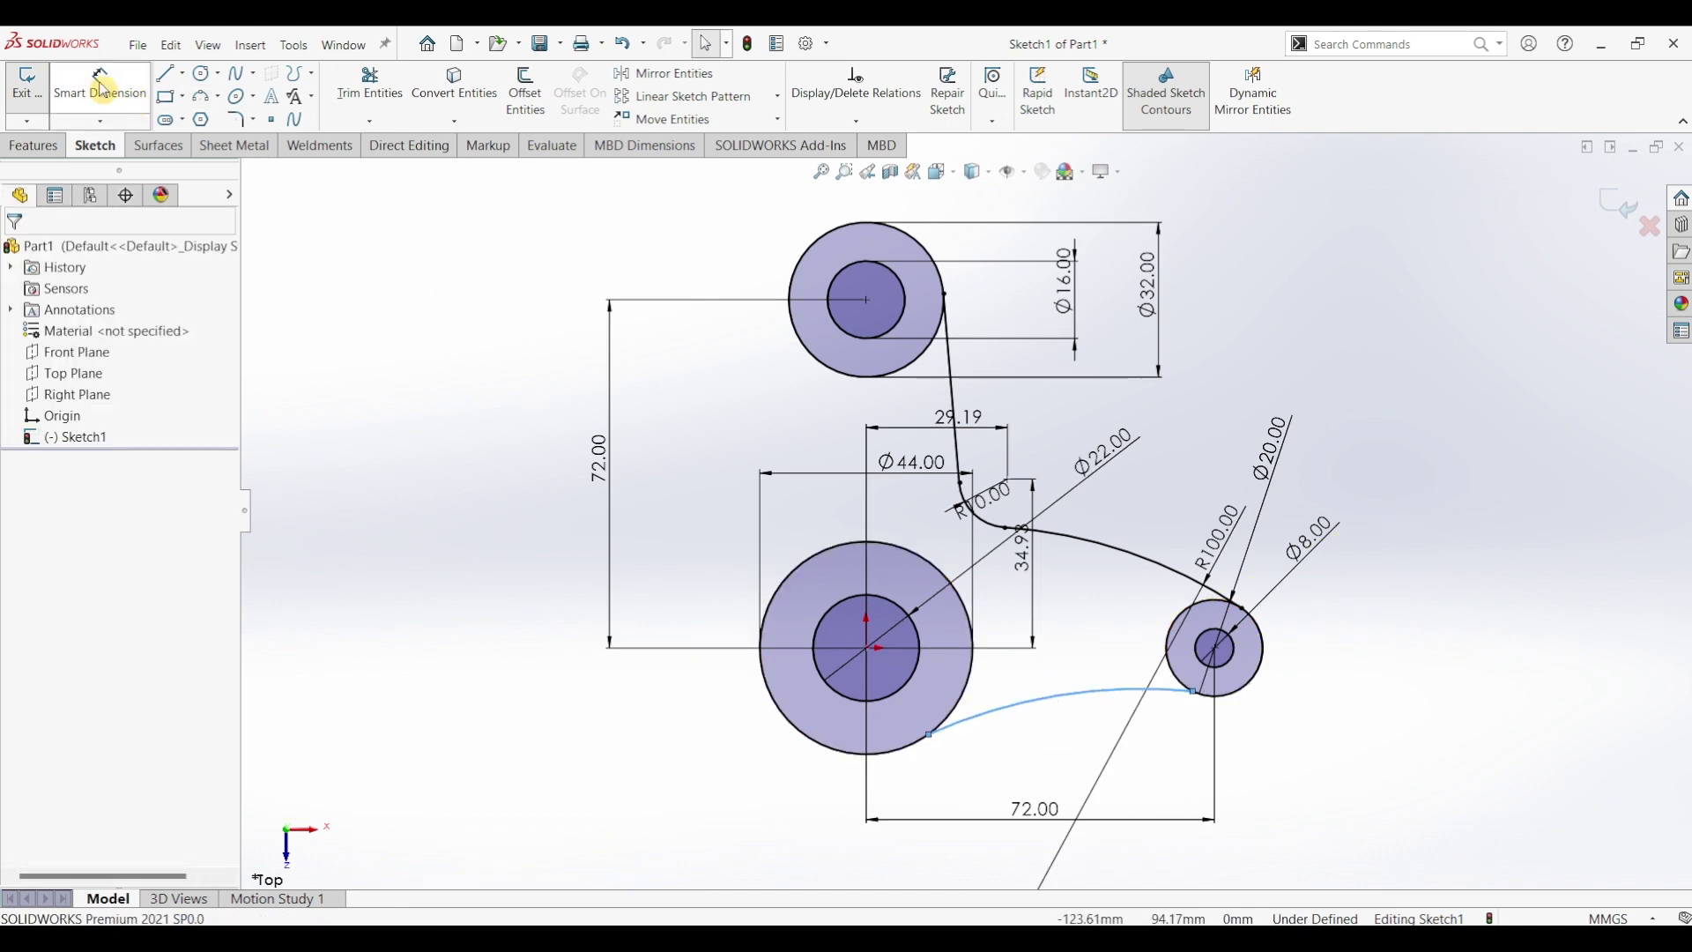
left_click(1073, 693)
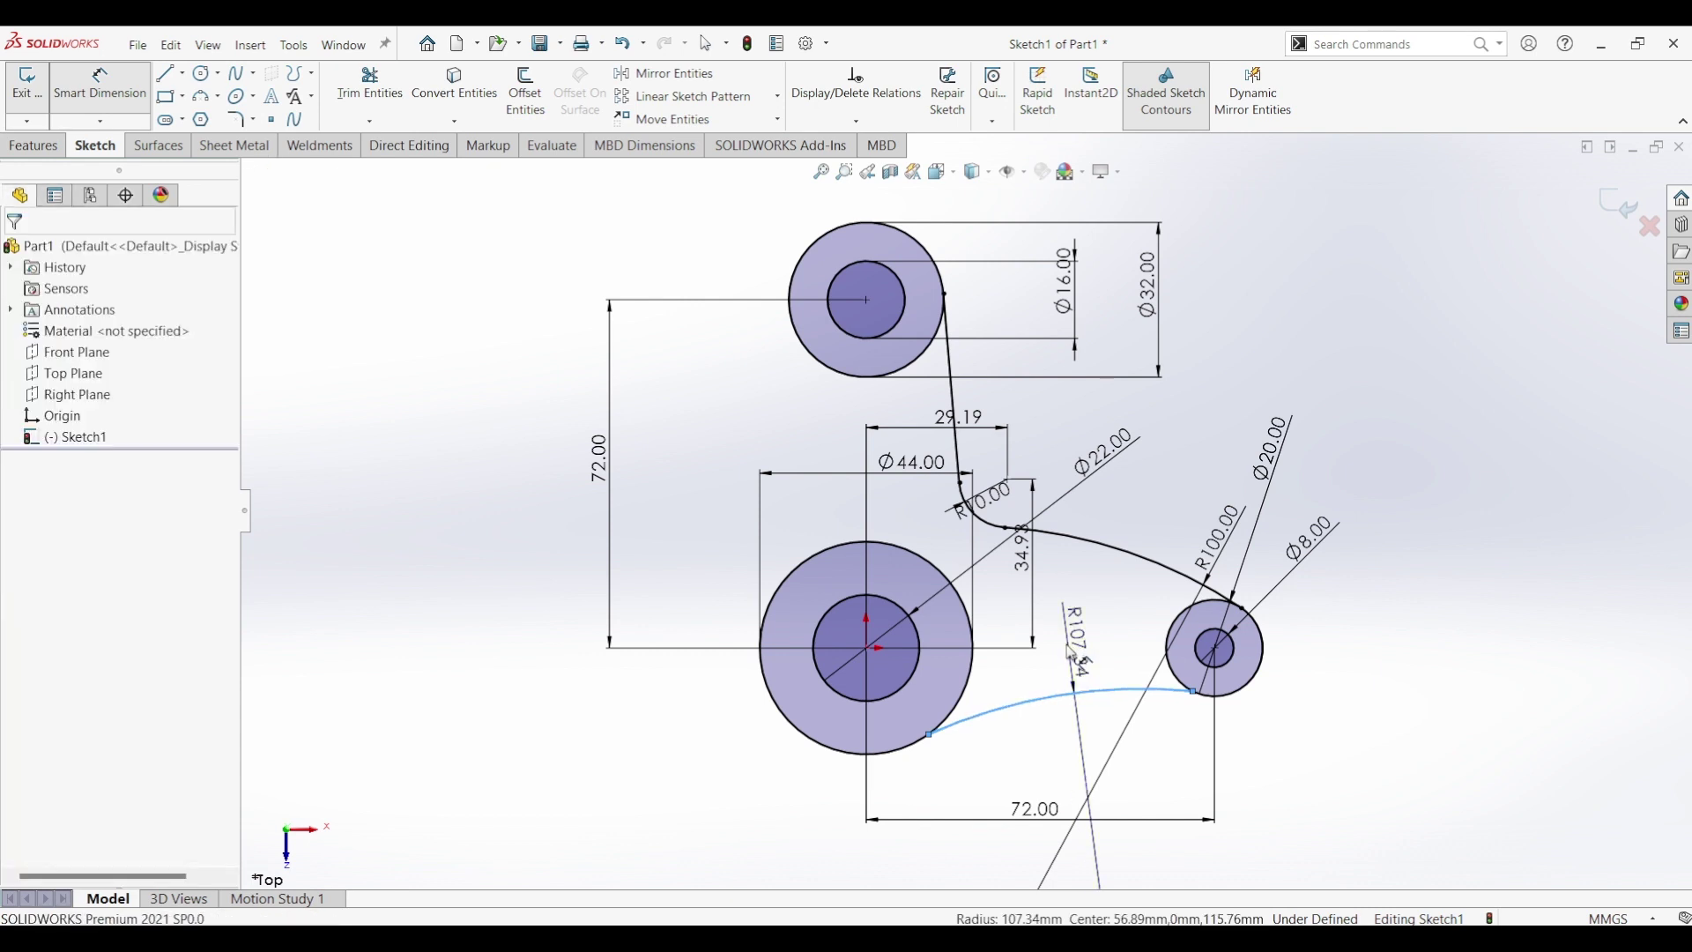
left_click(1071, 652)
key("Return")
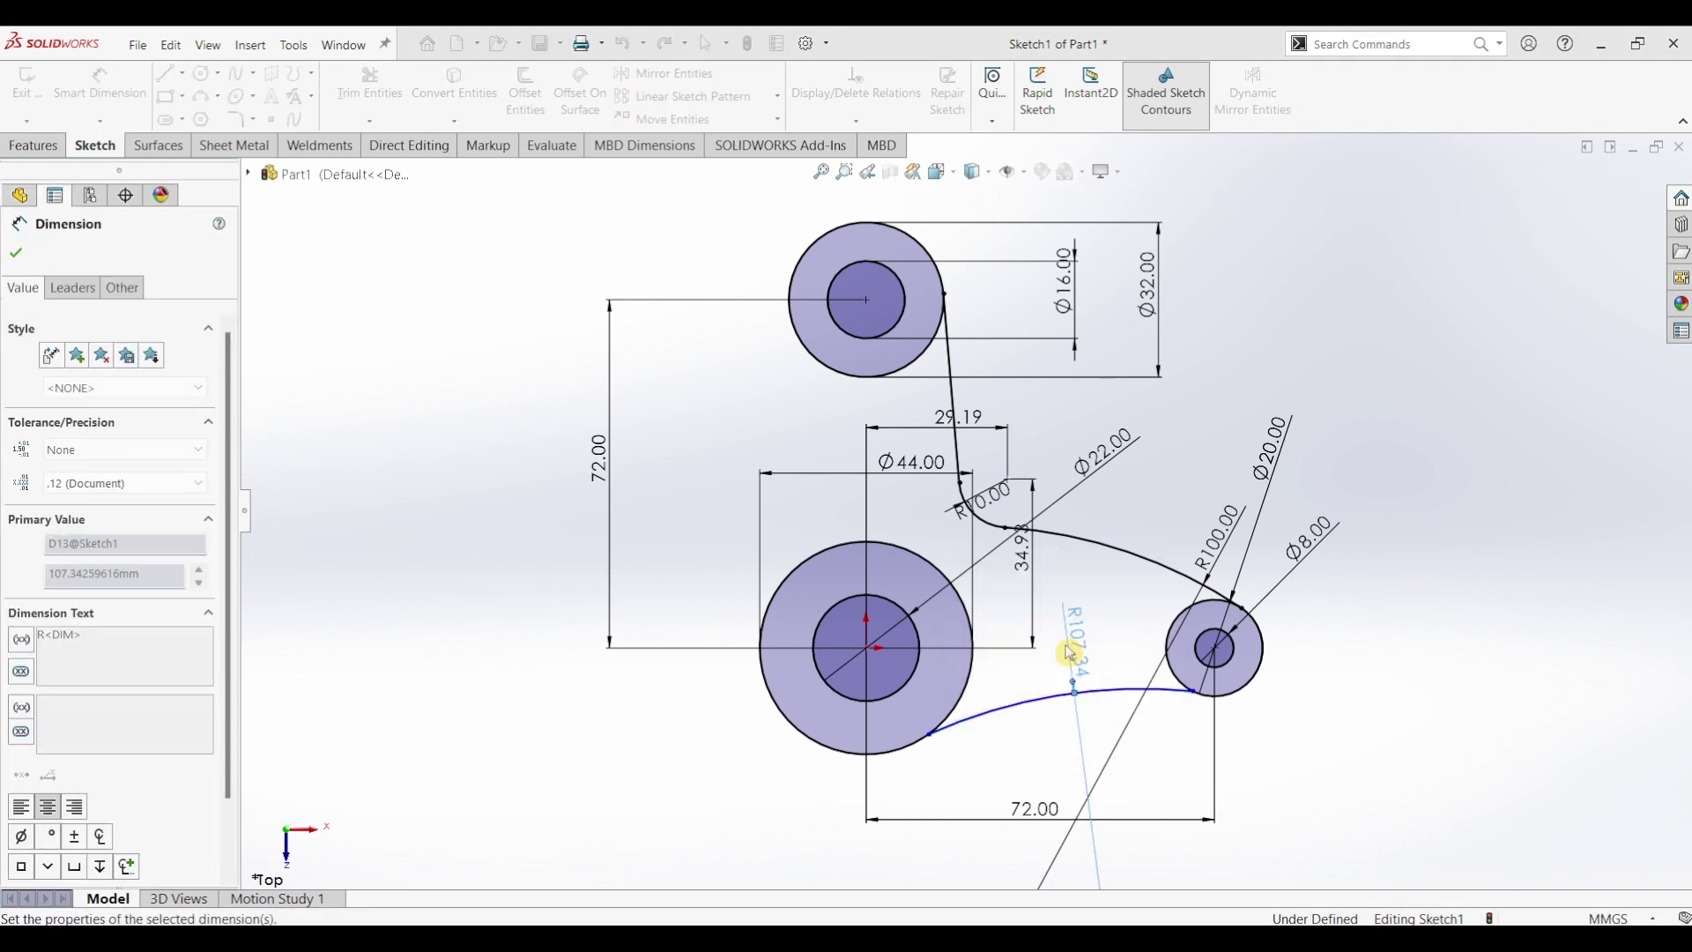
key("Escape")
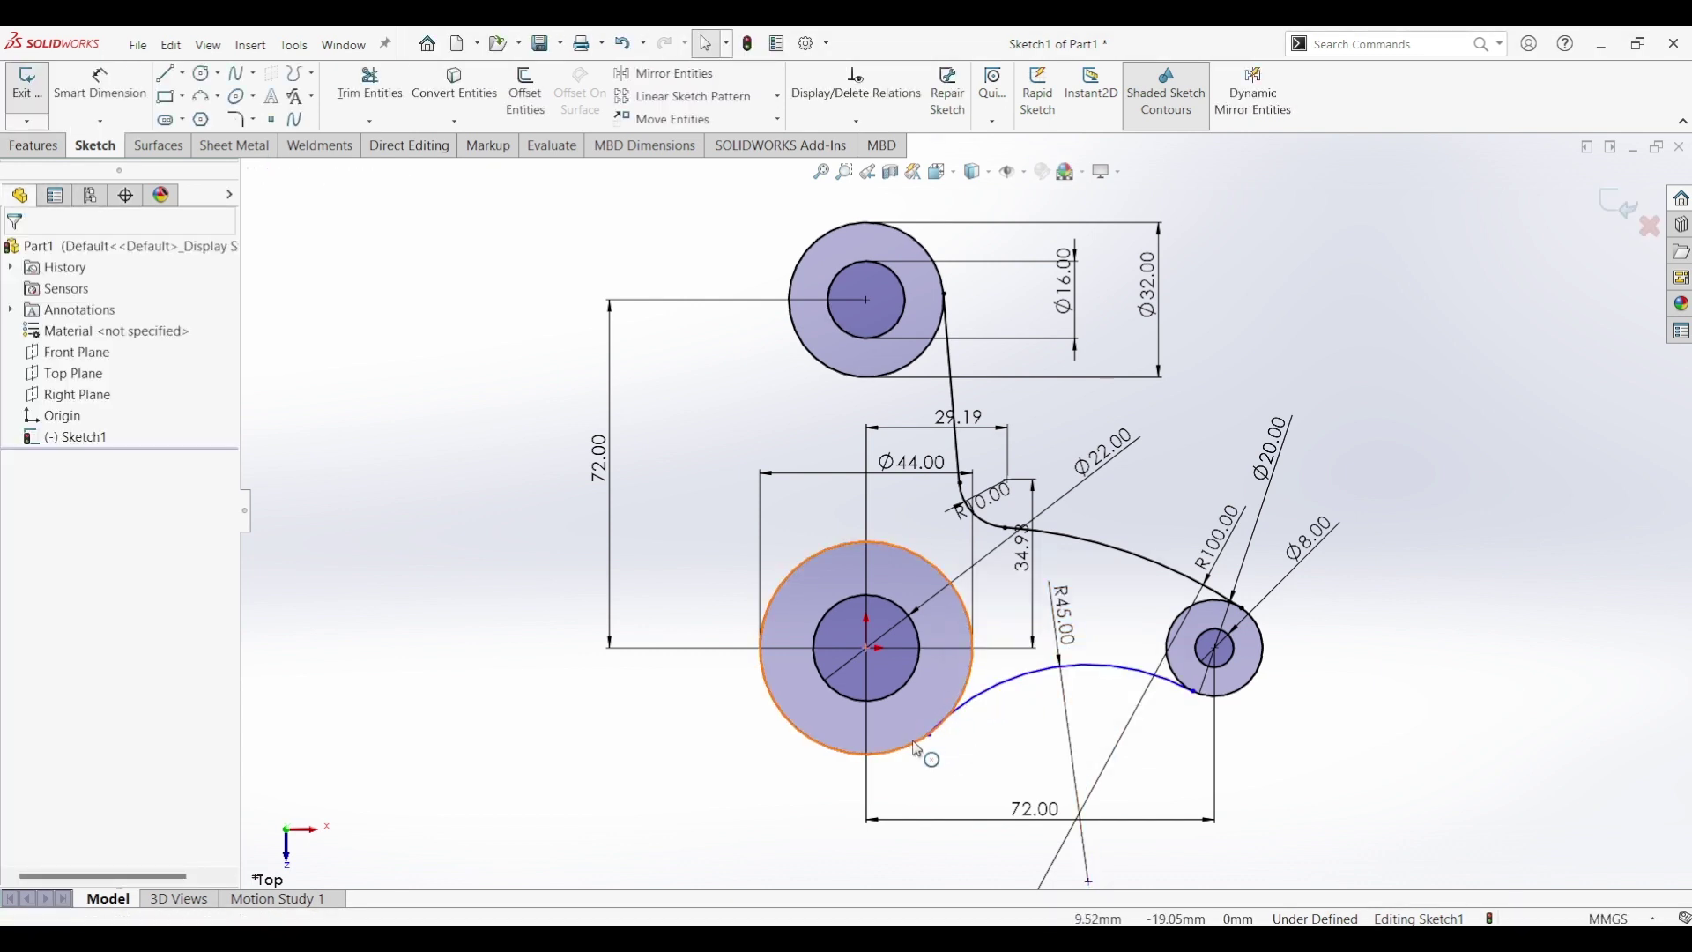
Step: Make the R45 arc tangent to both the Ø44 and Ø20 circles
left_click(956, 710)
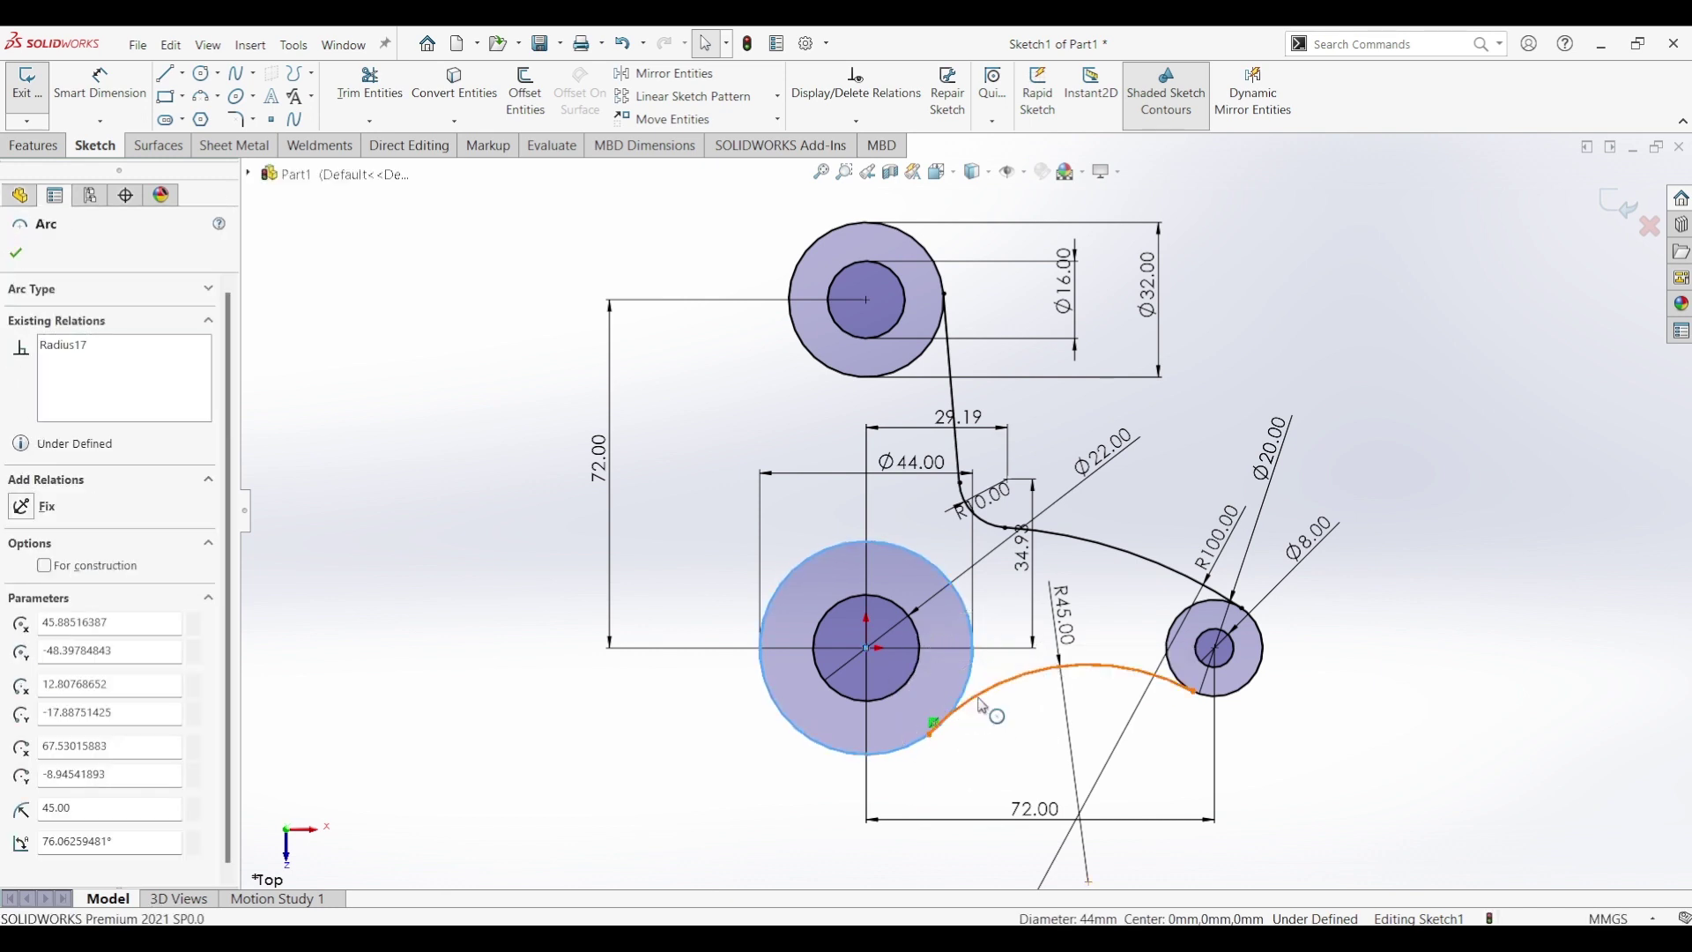
left_click(1198, 691, "ctrl")
left_click(1063, 635)
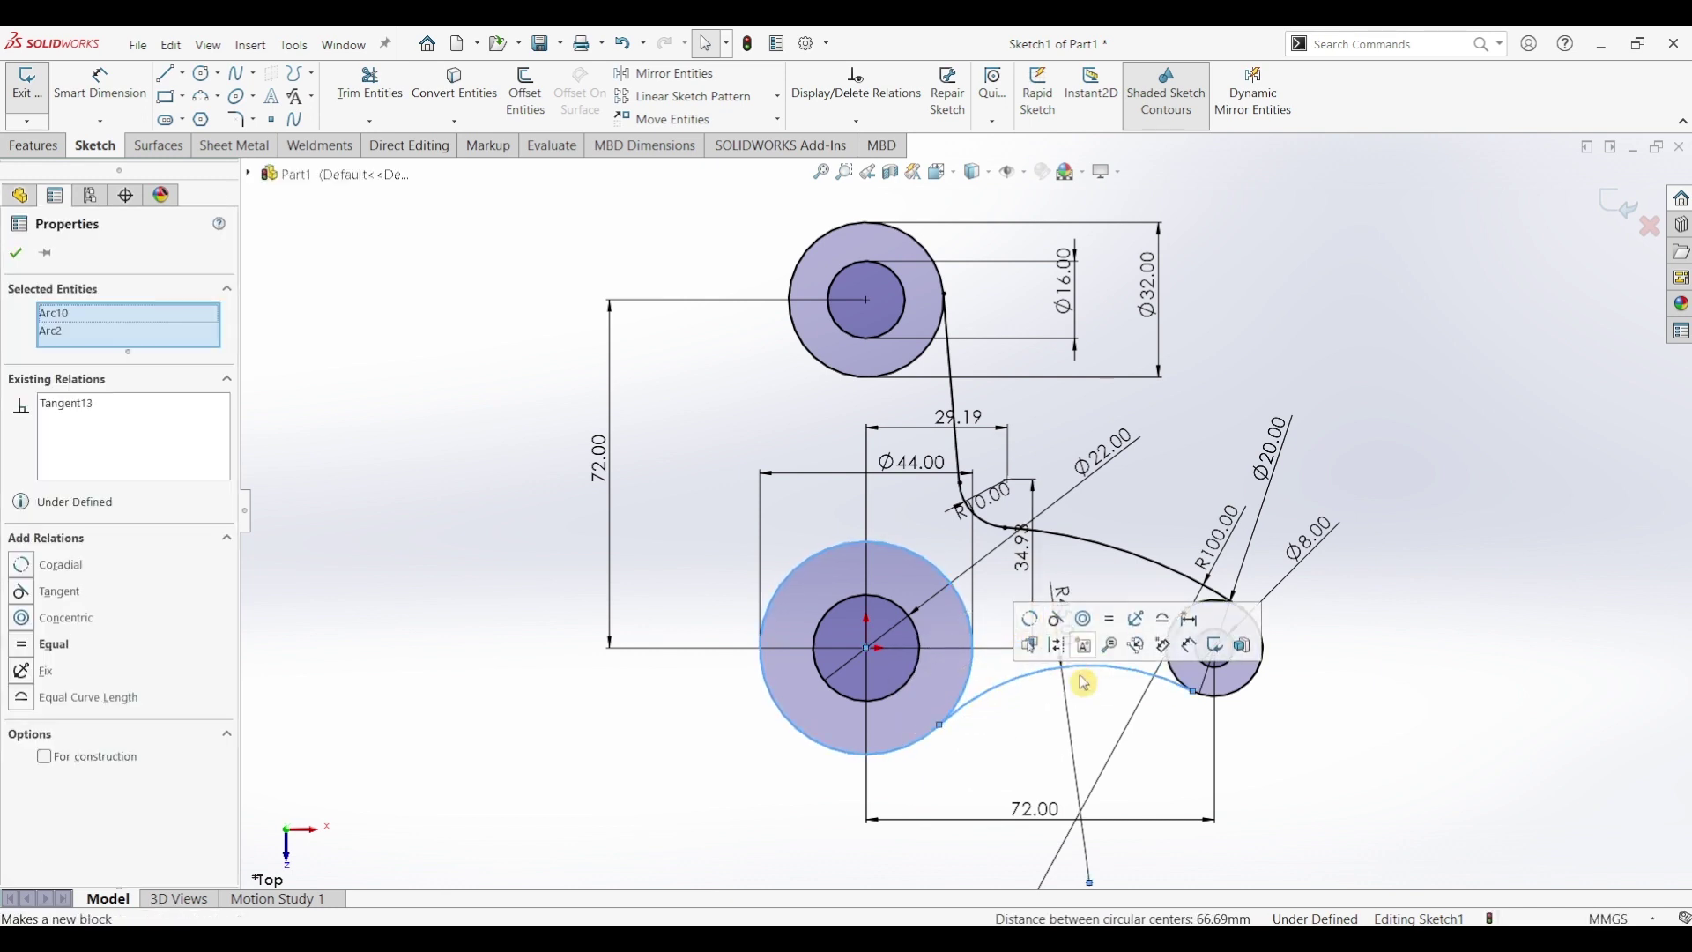
left_click(1168, 659)
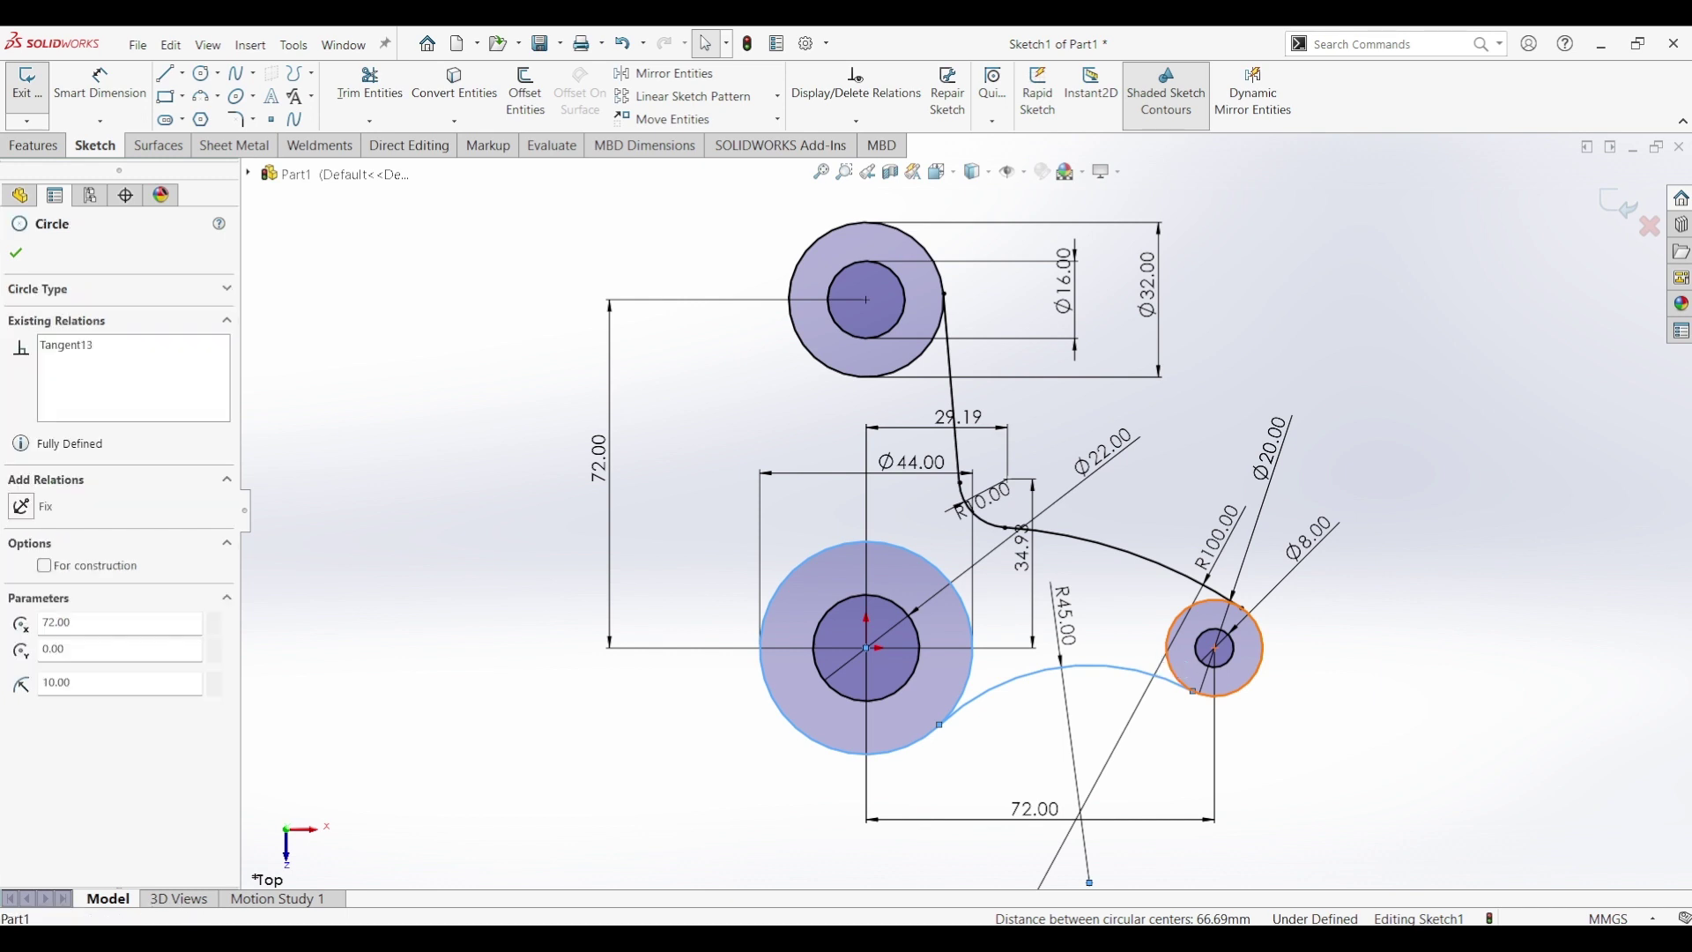
left_click(1121, 679)
left_click(1176, 654, "ctrl")
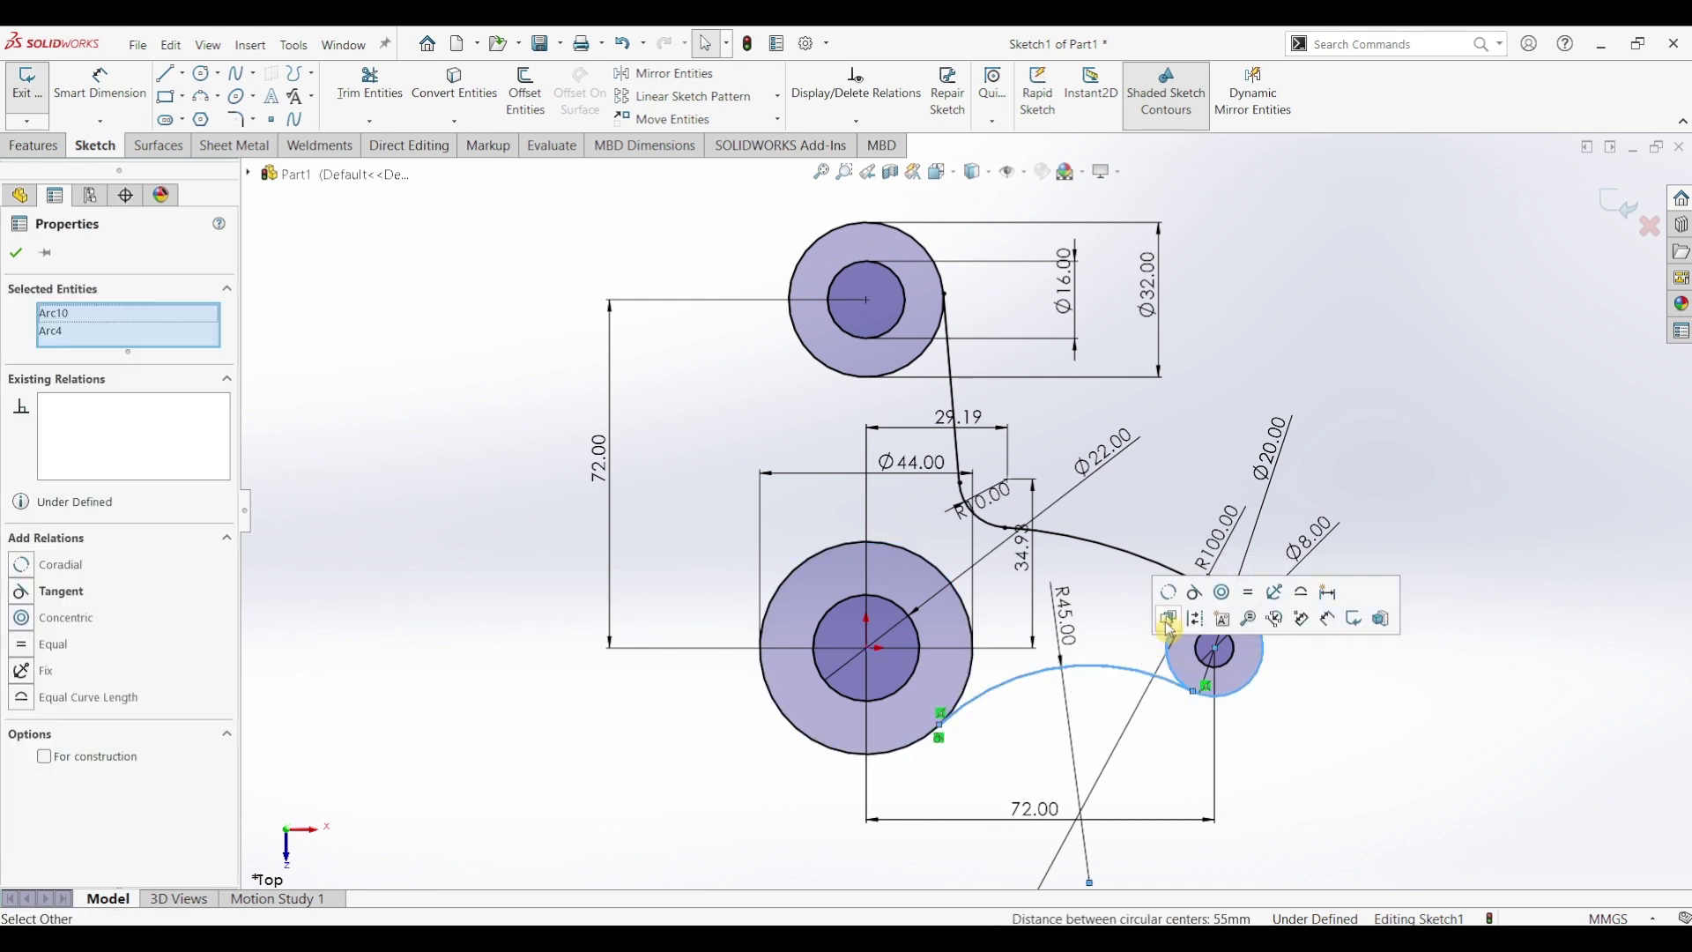
left_click(611, 765)
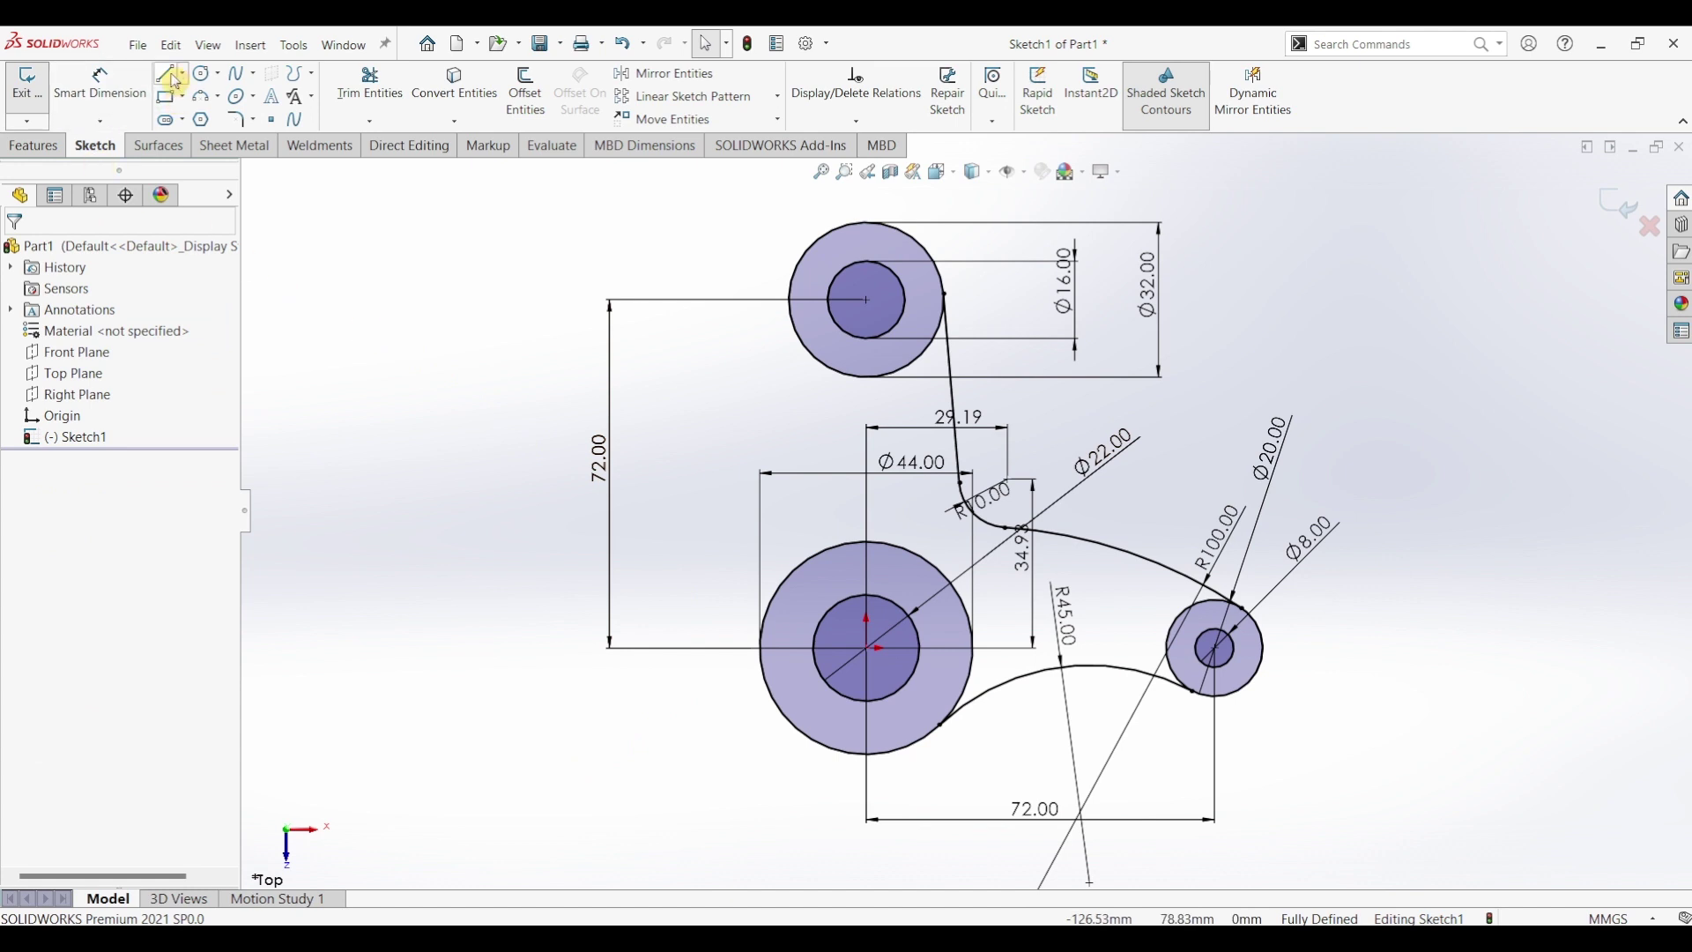
Step: Draw the left line from the top circle tangent to the large circle, then show the PDF
left_click(174, 77)
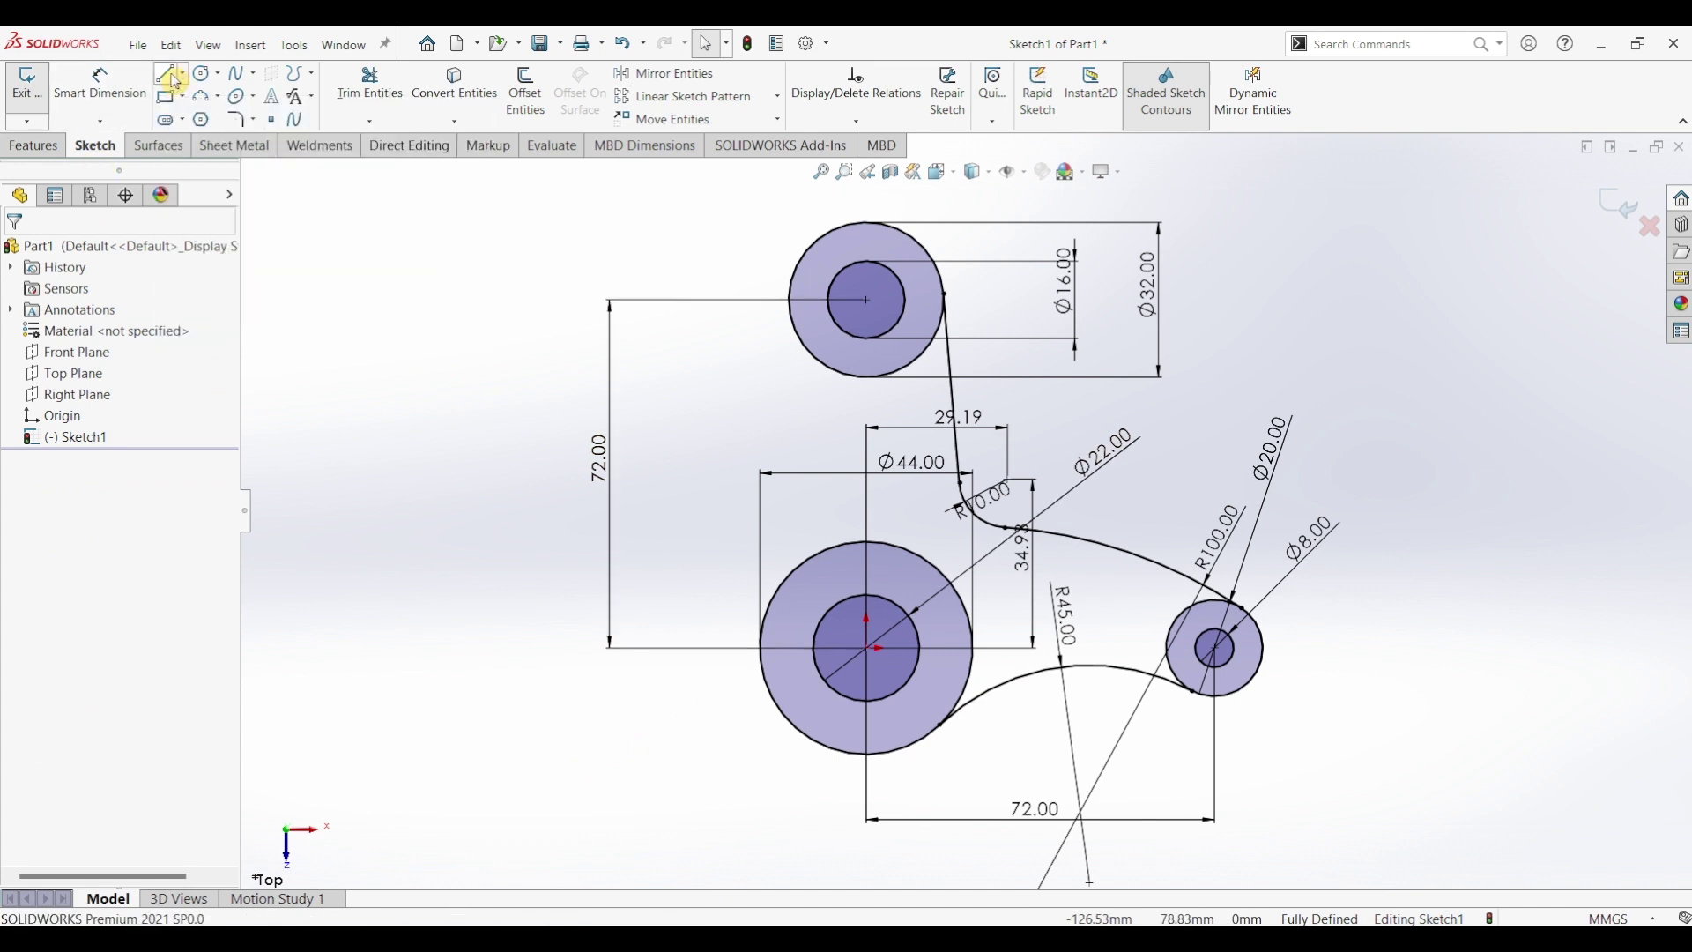
left_click(789, 314)
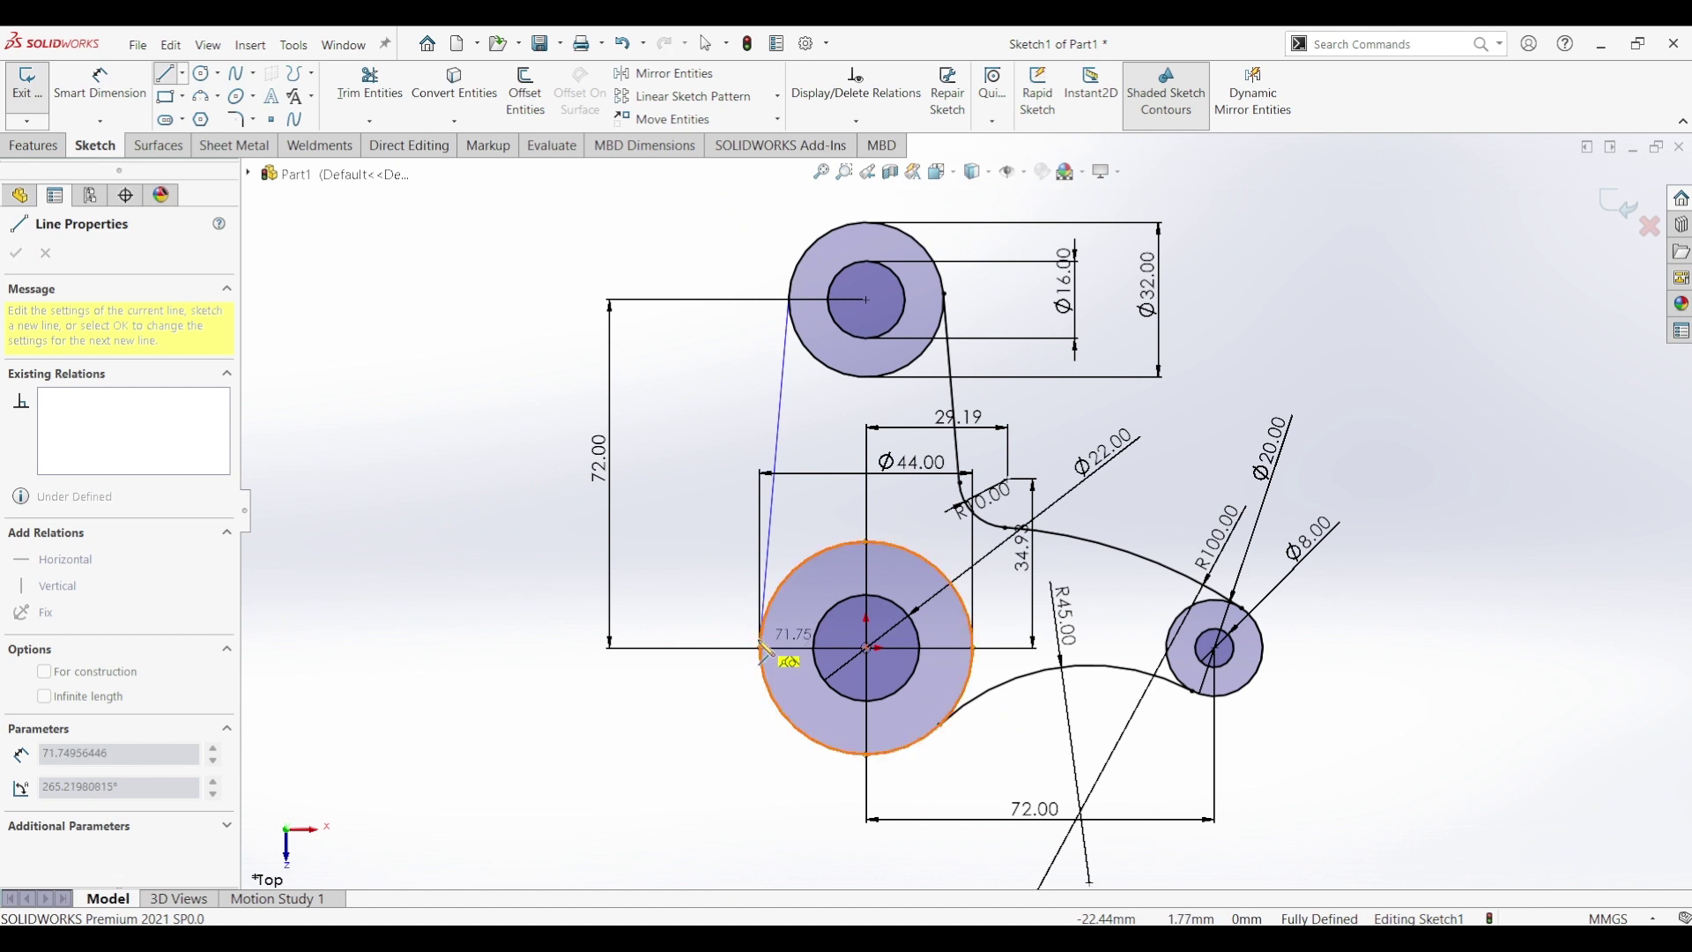
left_click(763, 652)
key("Escape")
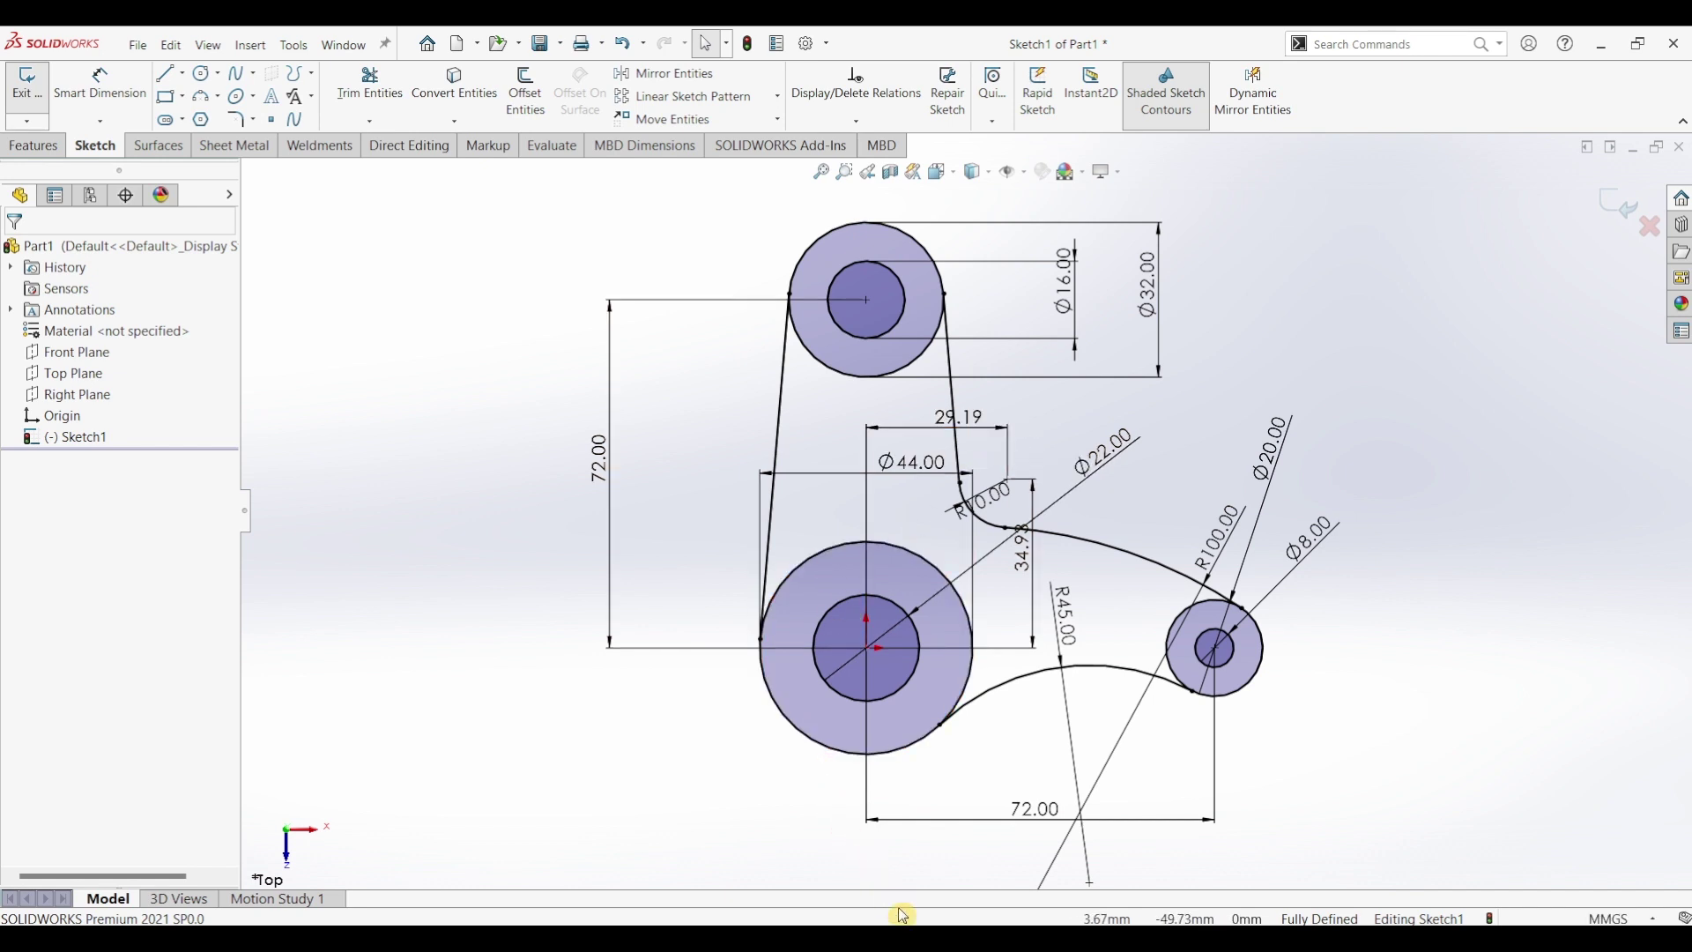
left_click(903, 939)
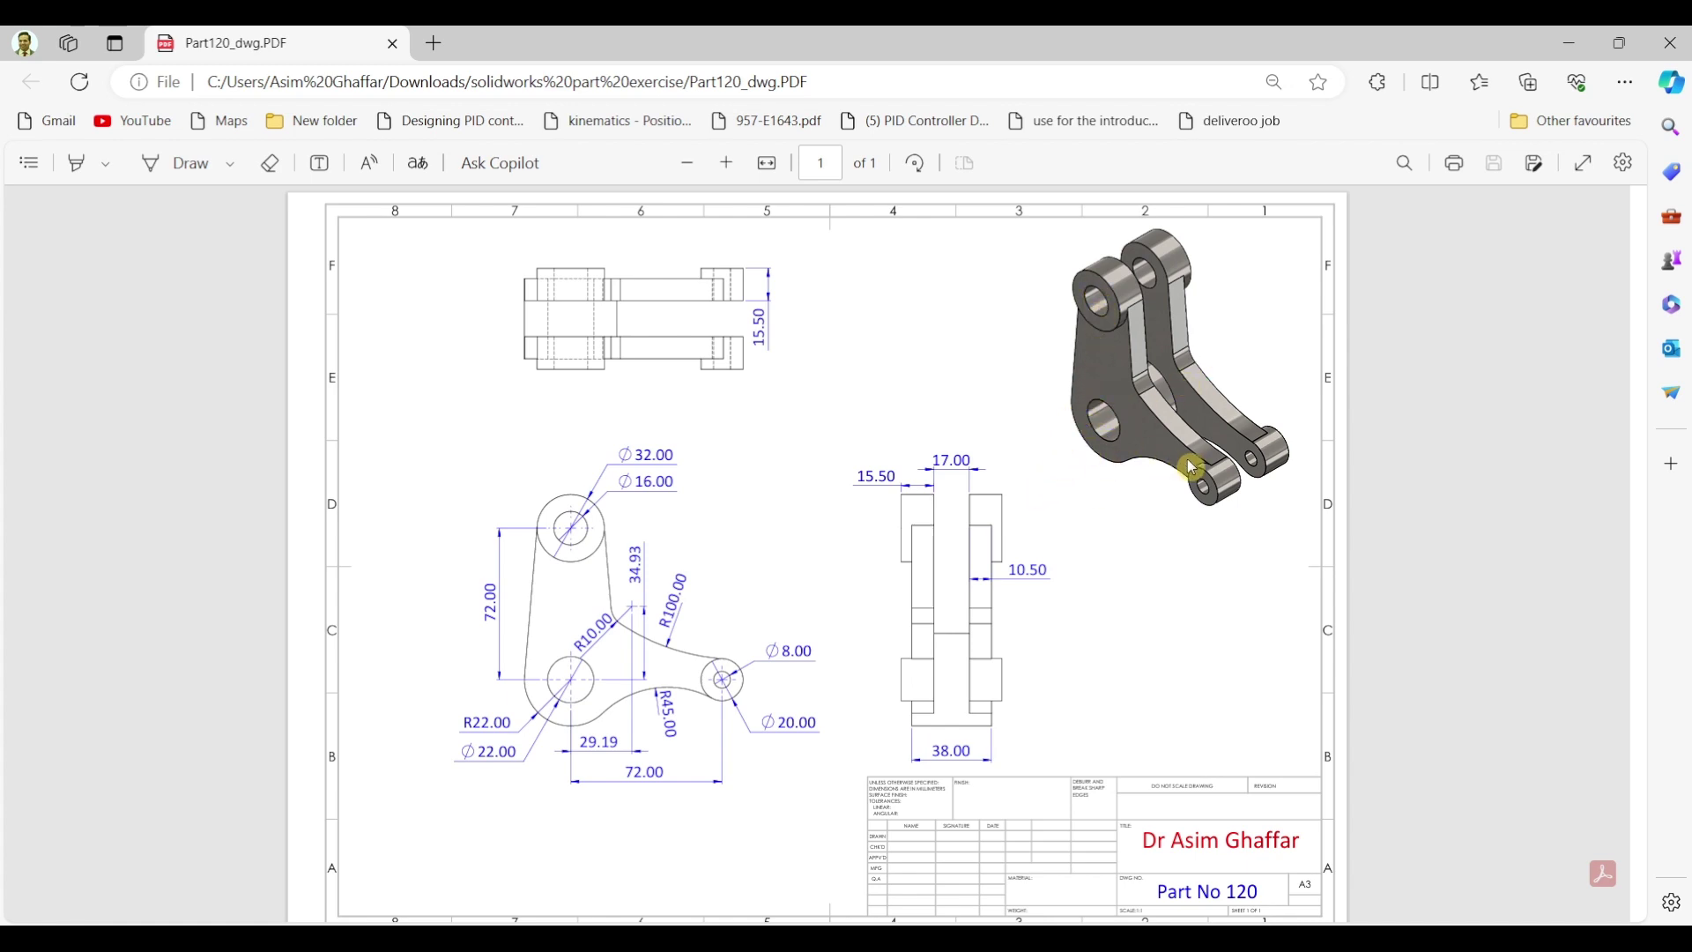
Step: Check the Part120 drawing's 3D view, then minimise Edge back to SOLIDWORKS
left_click(1554, 54)
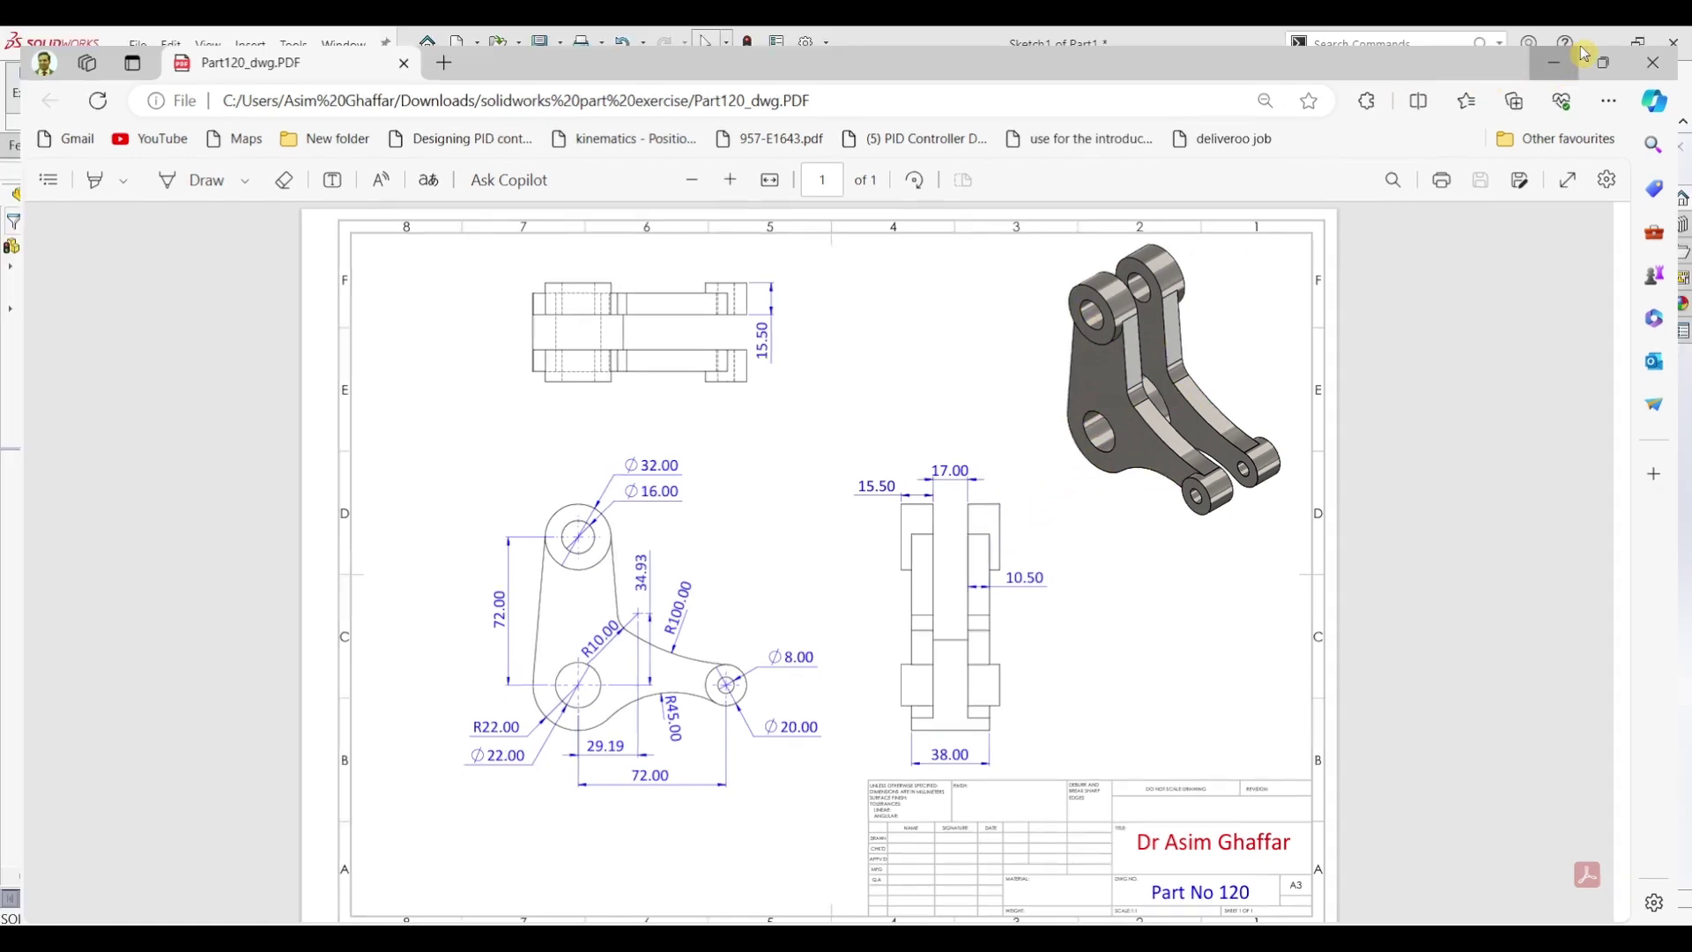
Step: Extrude the Ø44/Ø22 ring region 38 mm Mid Plane as Boss-Extrude1
left_click(35, 146)
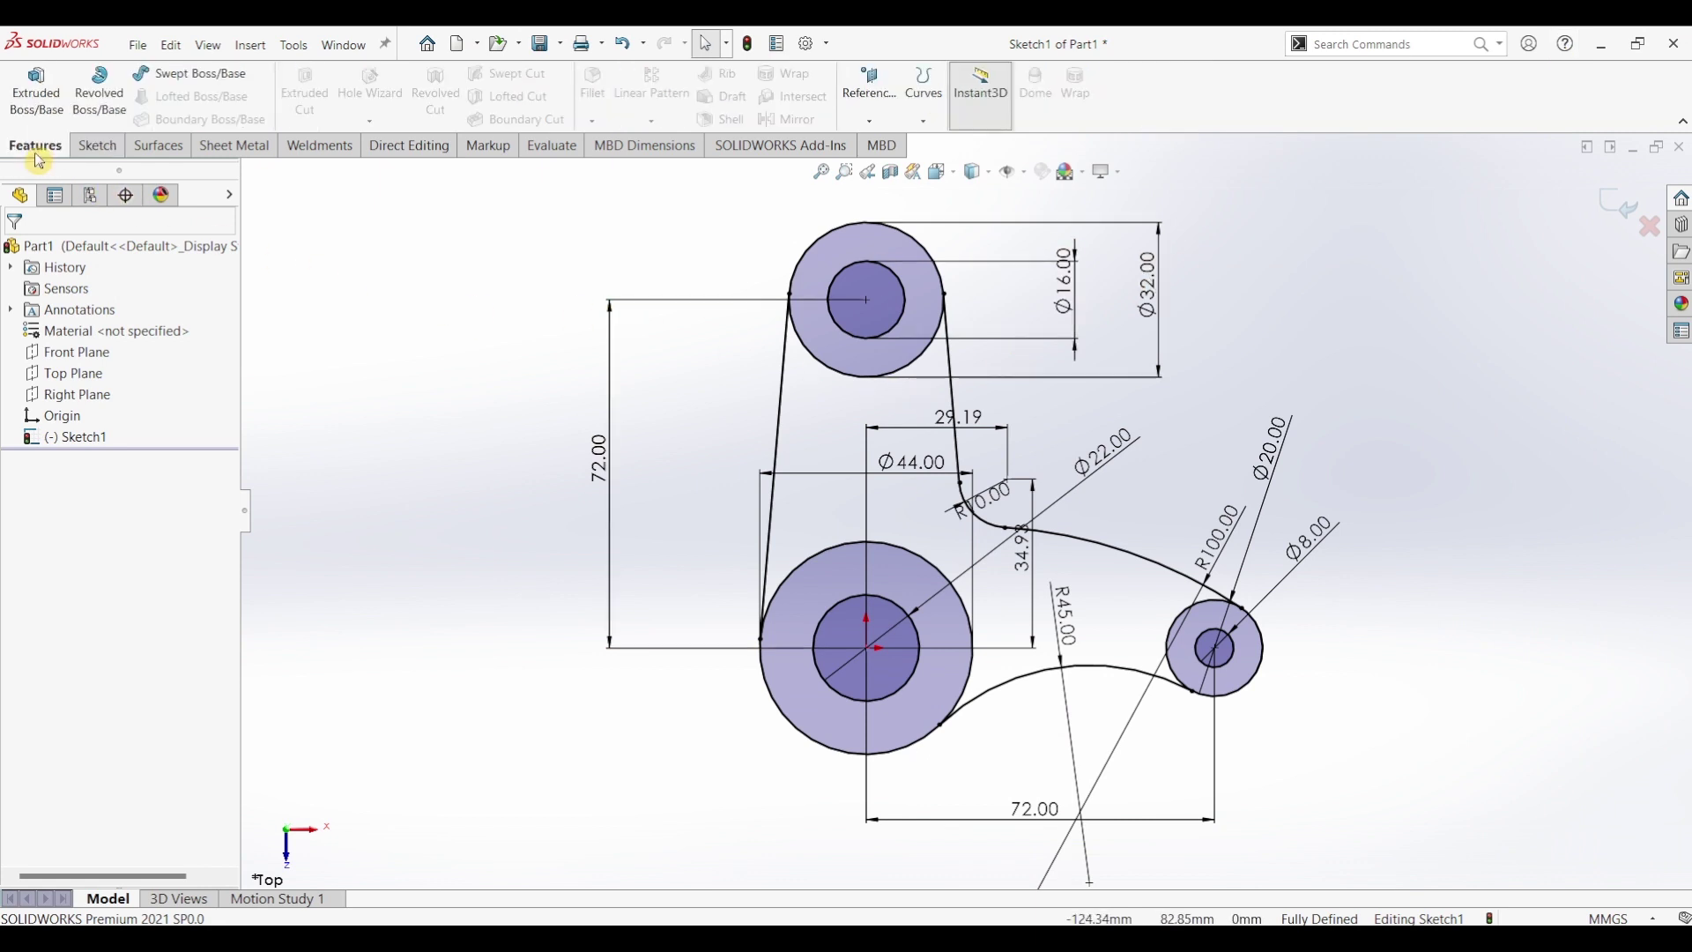
left_click(38, 111)
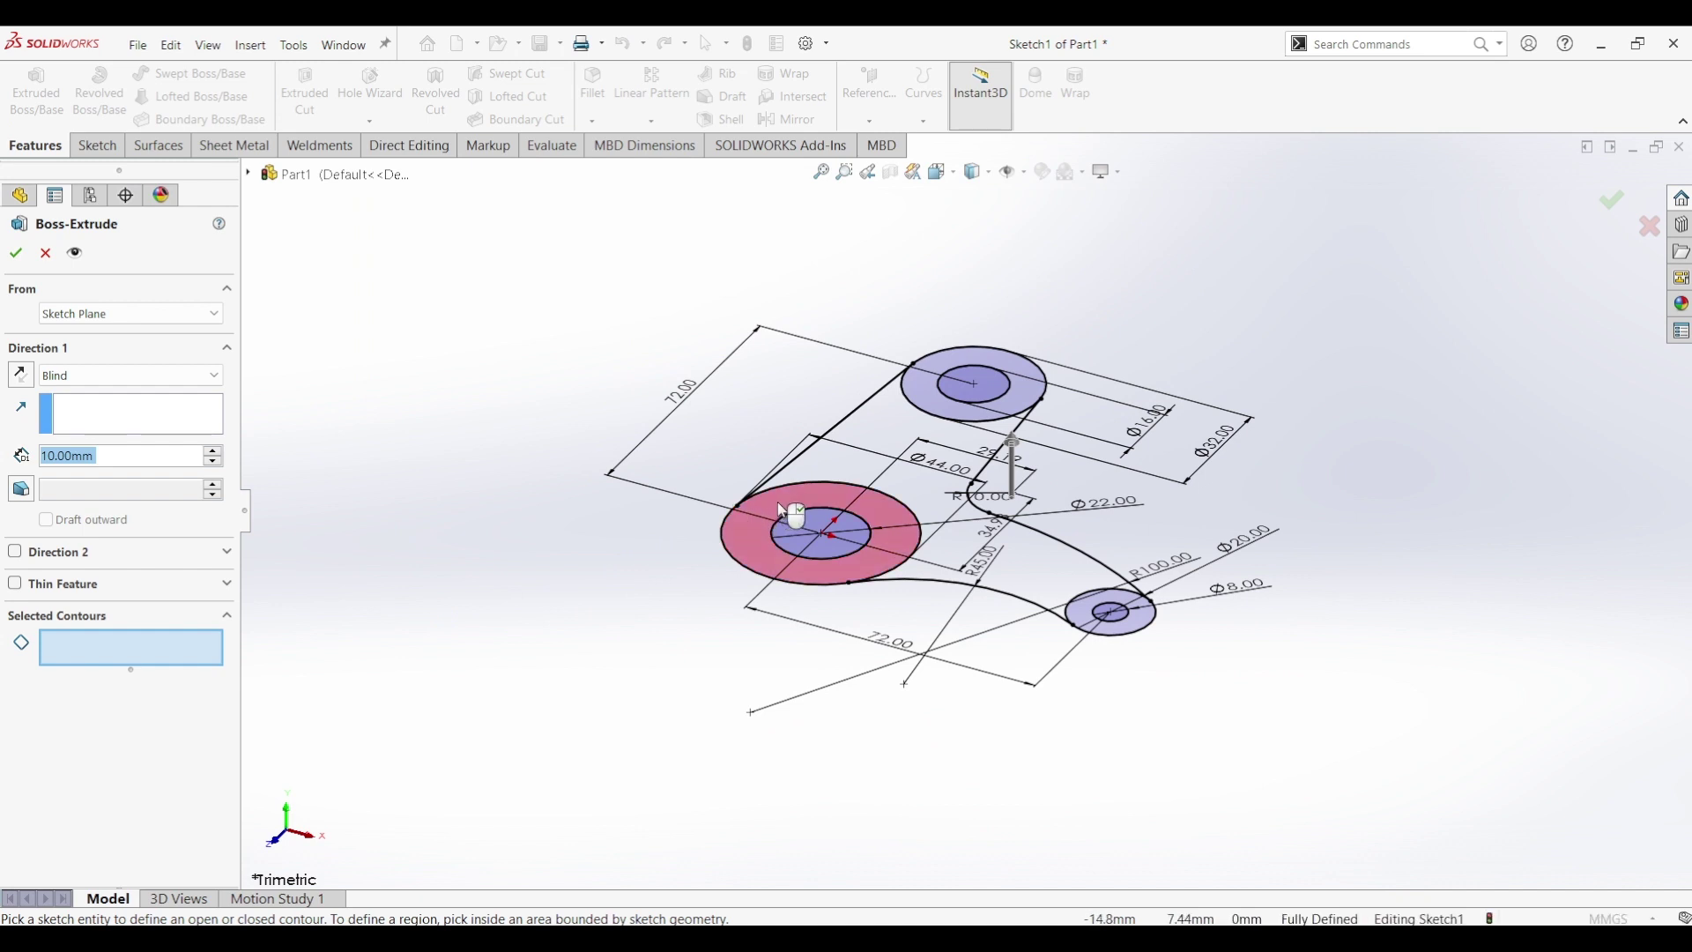
left_click(778, 501)
left_click(115, 381)
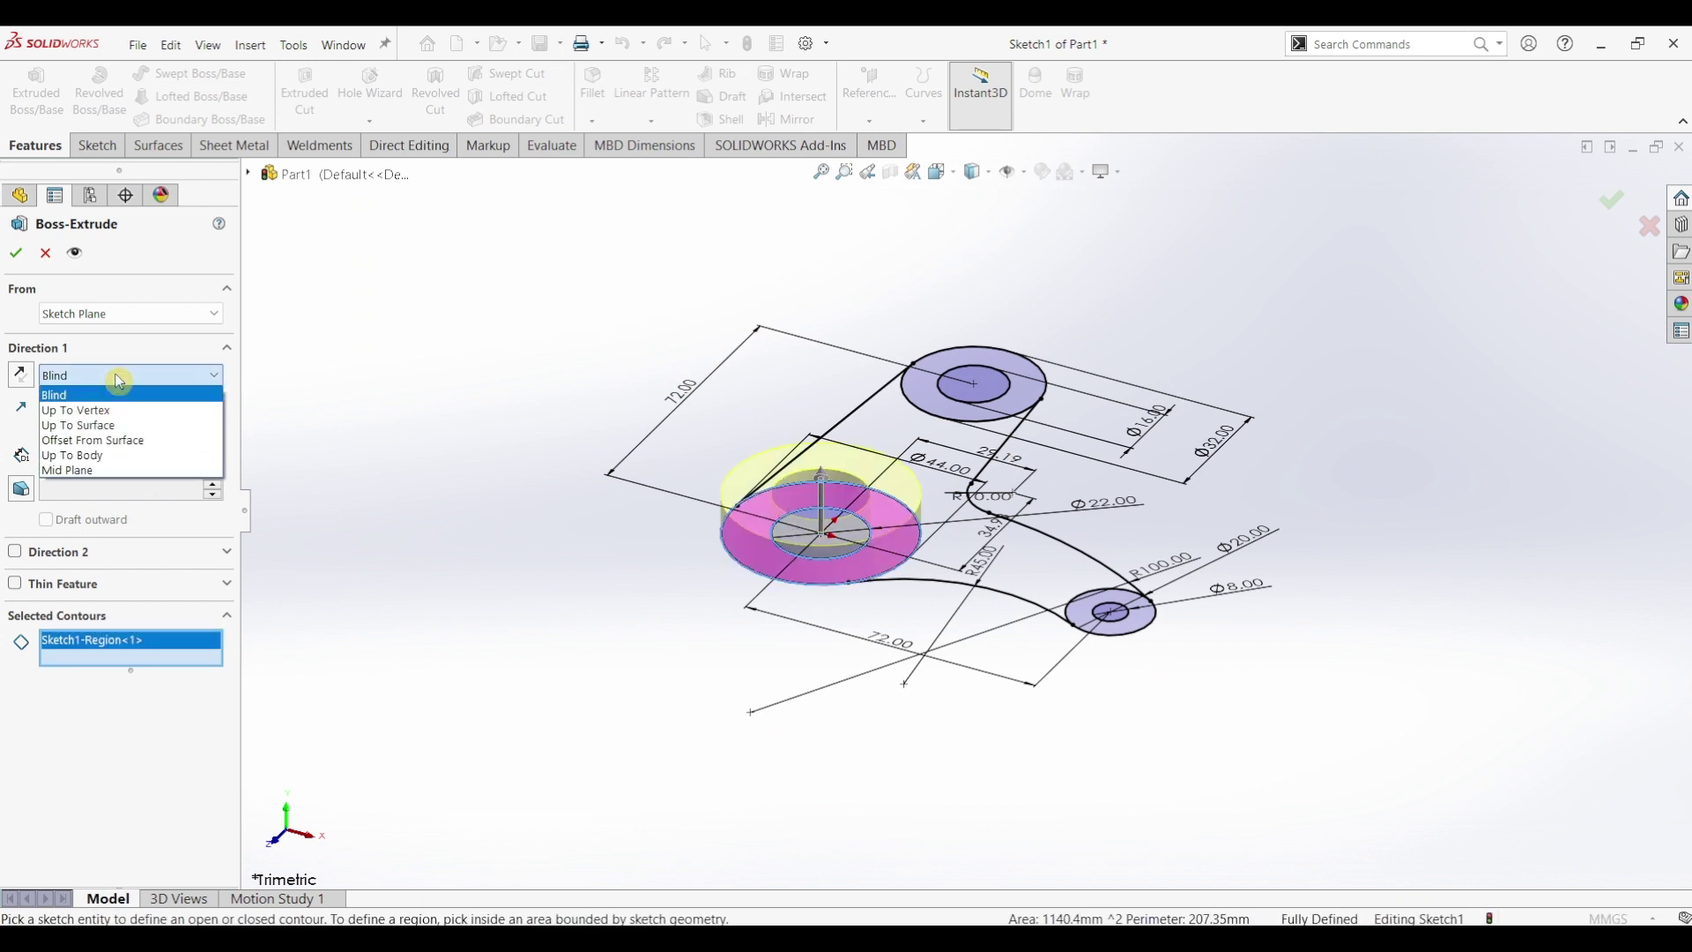
left_click(78, 469)
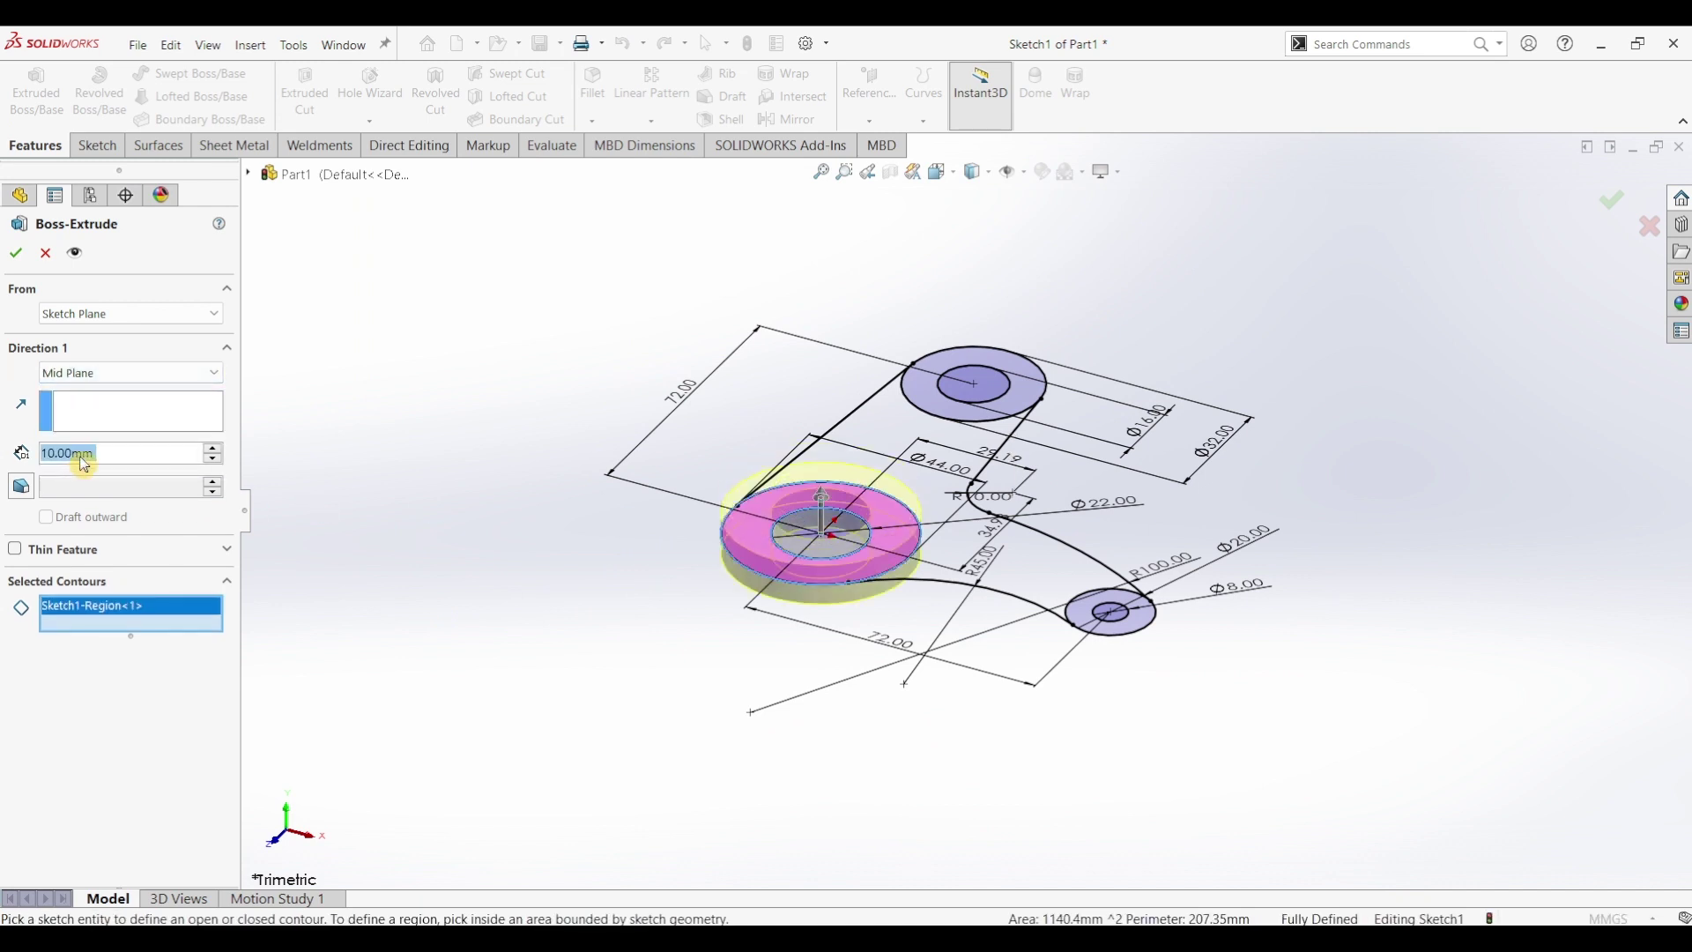
type("38")
key("Return")
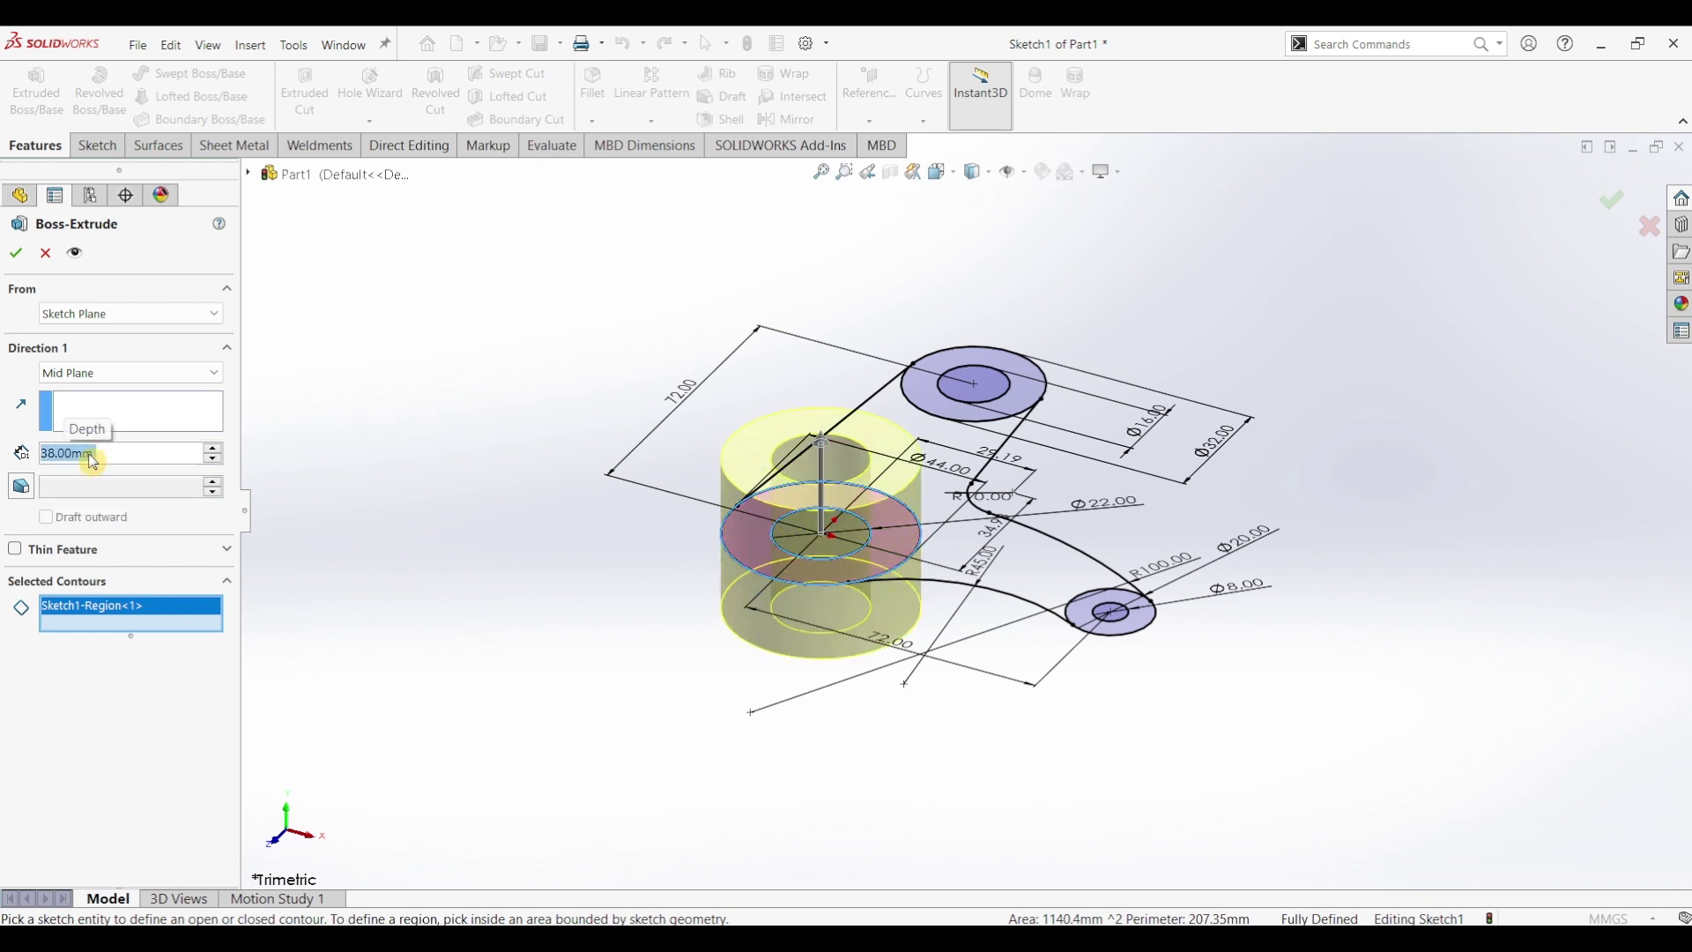
left_click(16, 253)
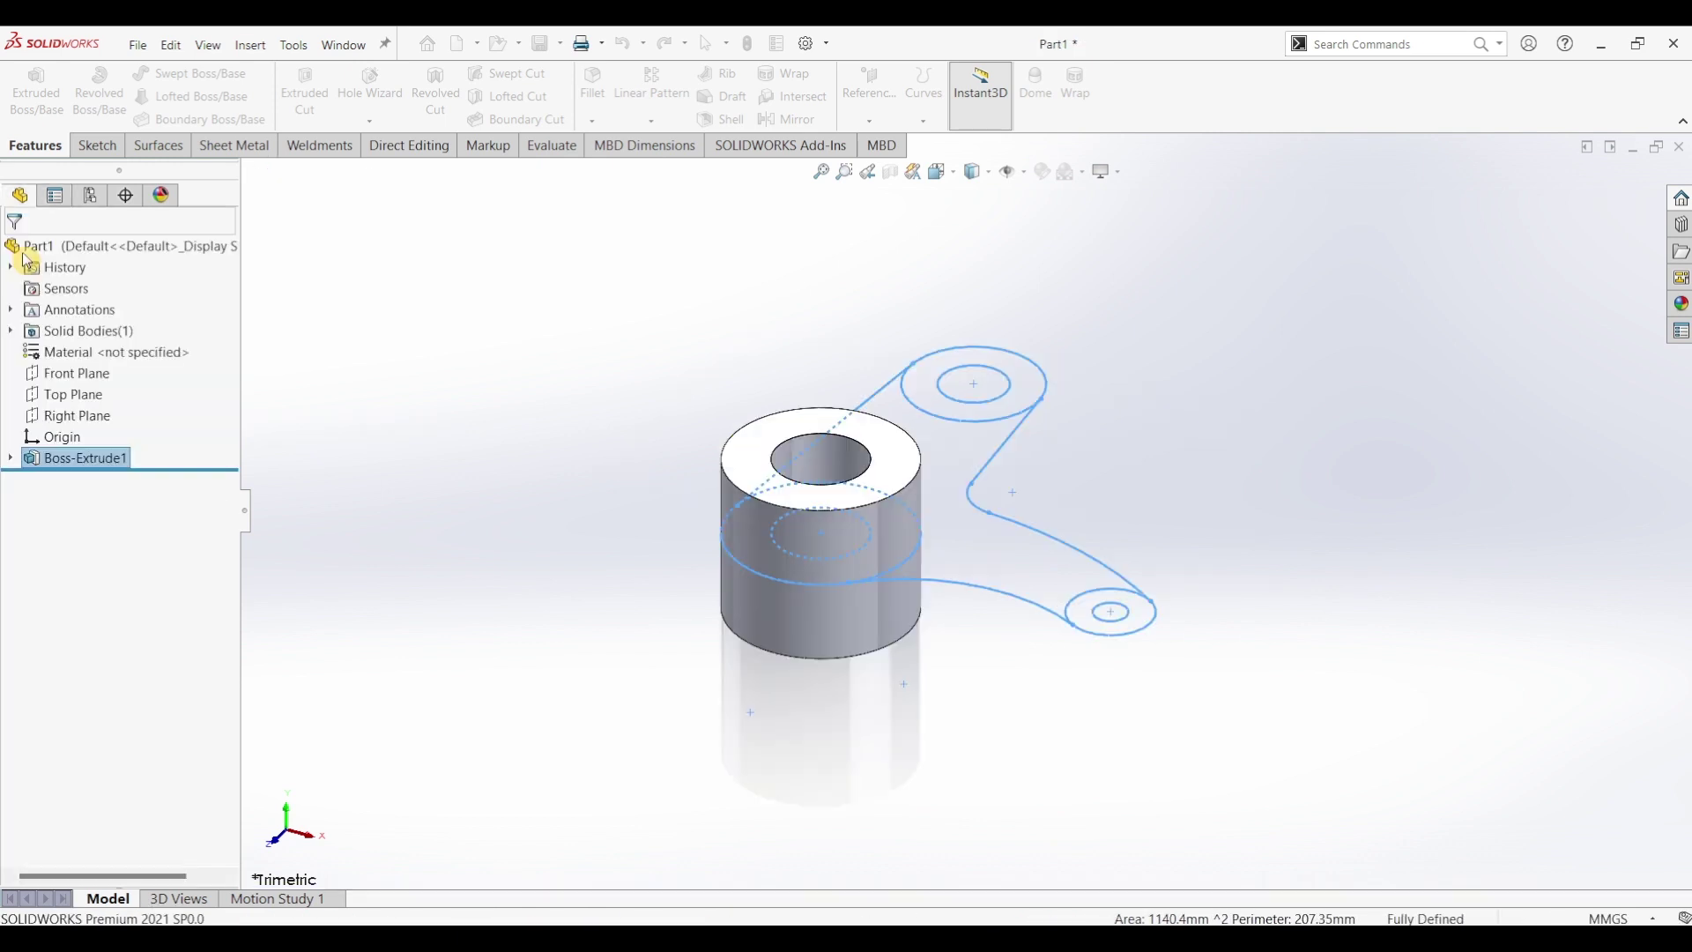
left_click(10, 459)
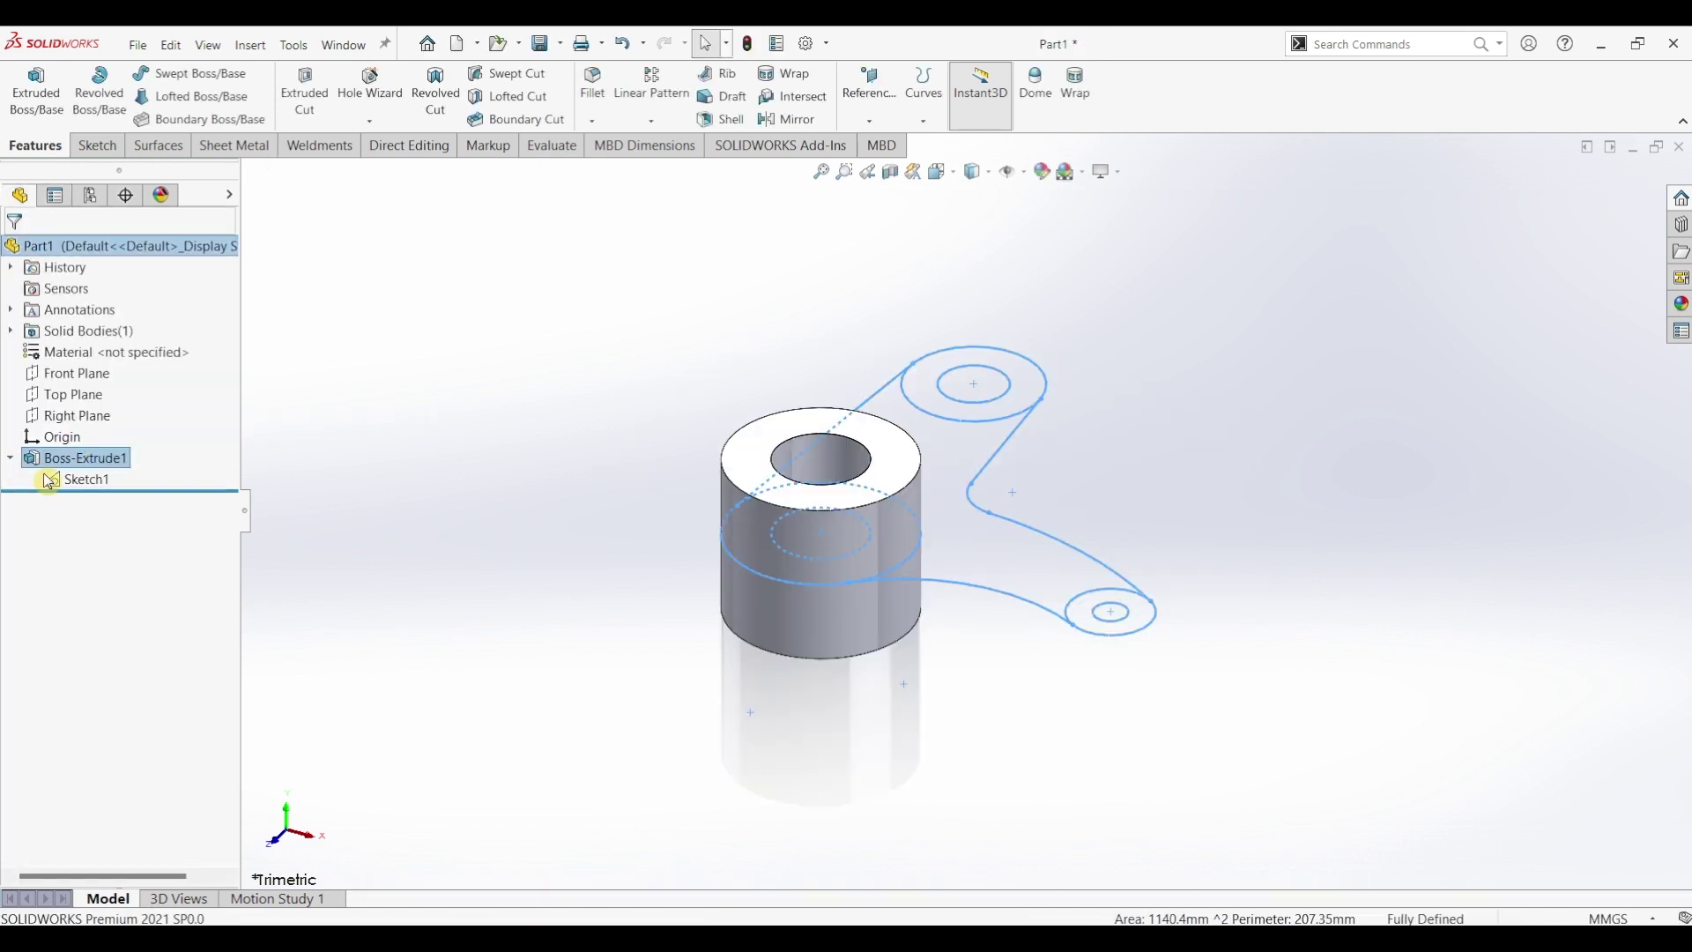
left_click(80, 479)
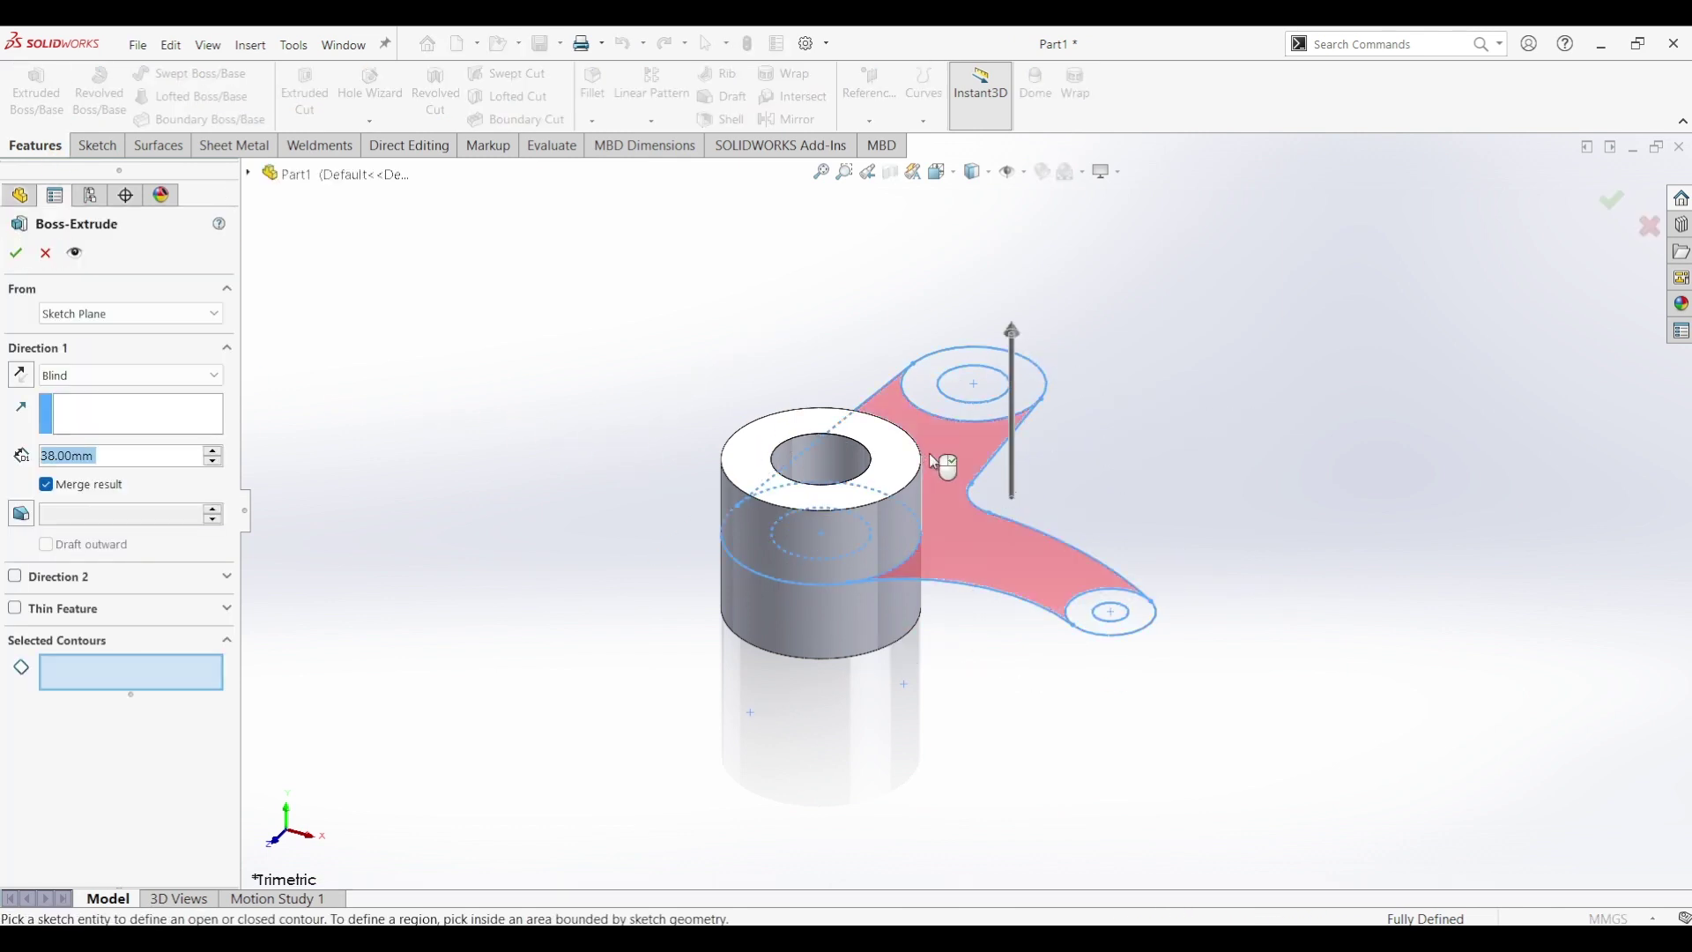
Step: Extrude Sketch1-Region<1> 10.50 mm Blind, starting from an 8.50 mm offset off the sketch plane
left_click(934, 461)
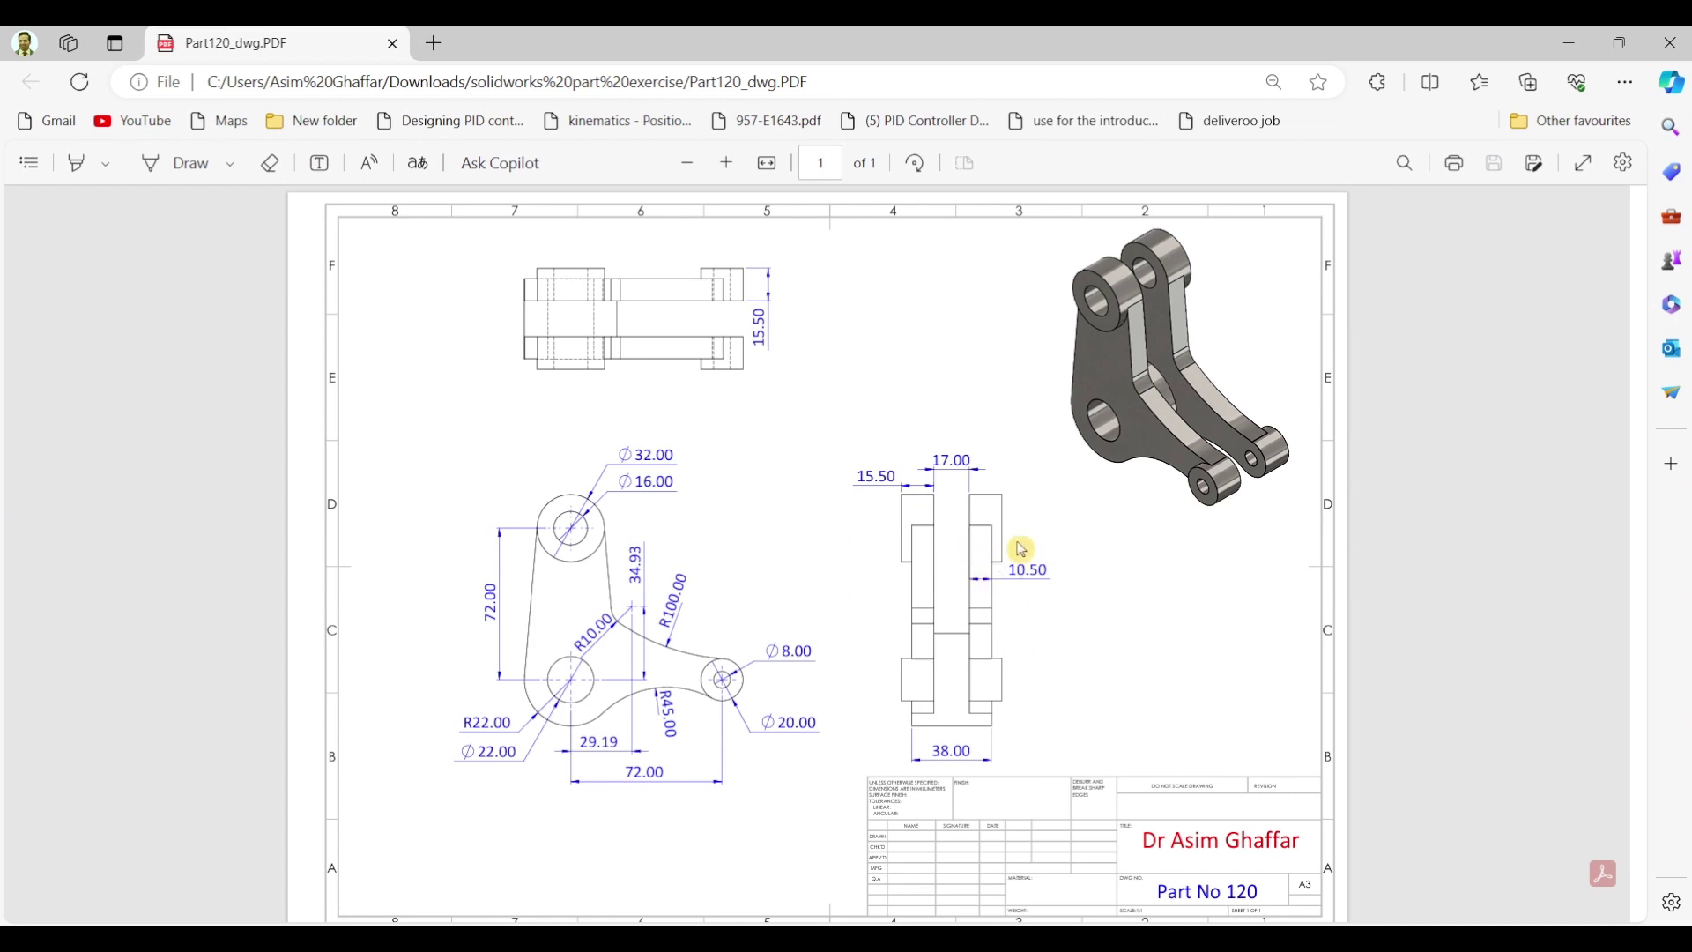
left_click(1569, 43)
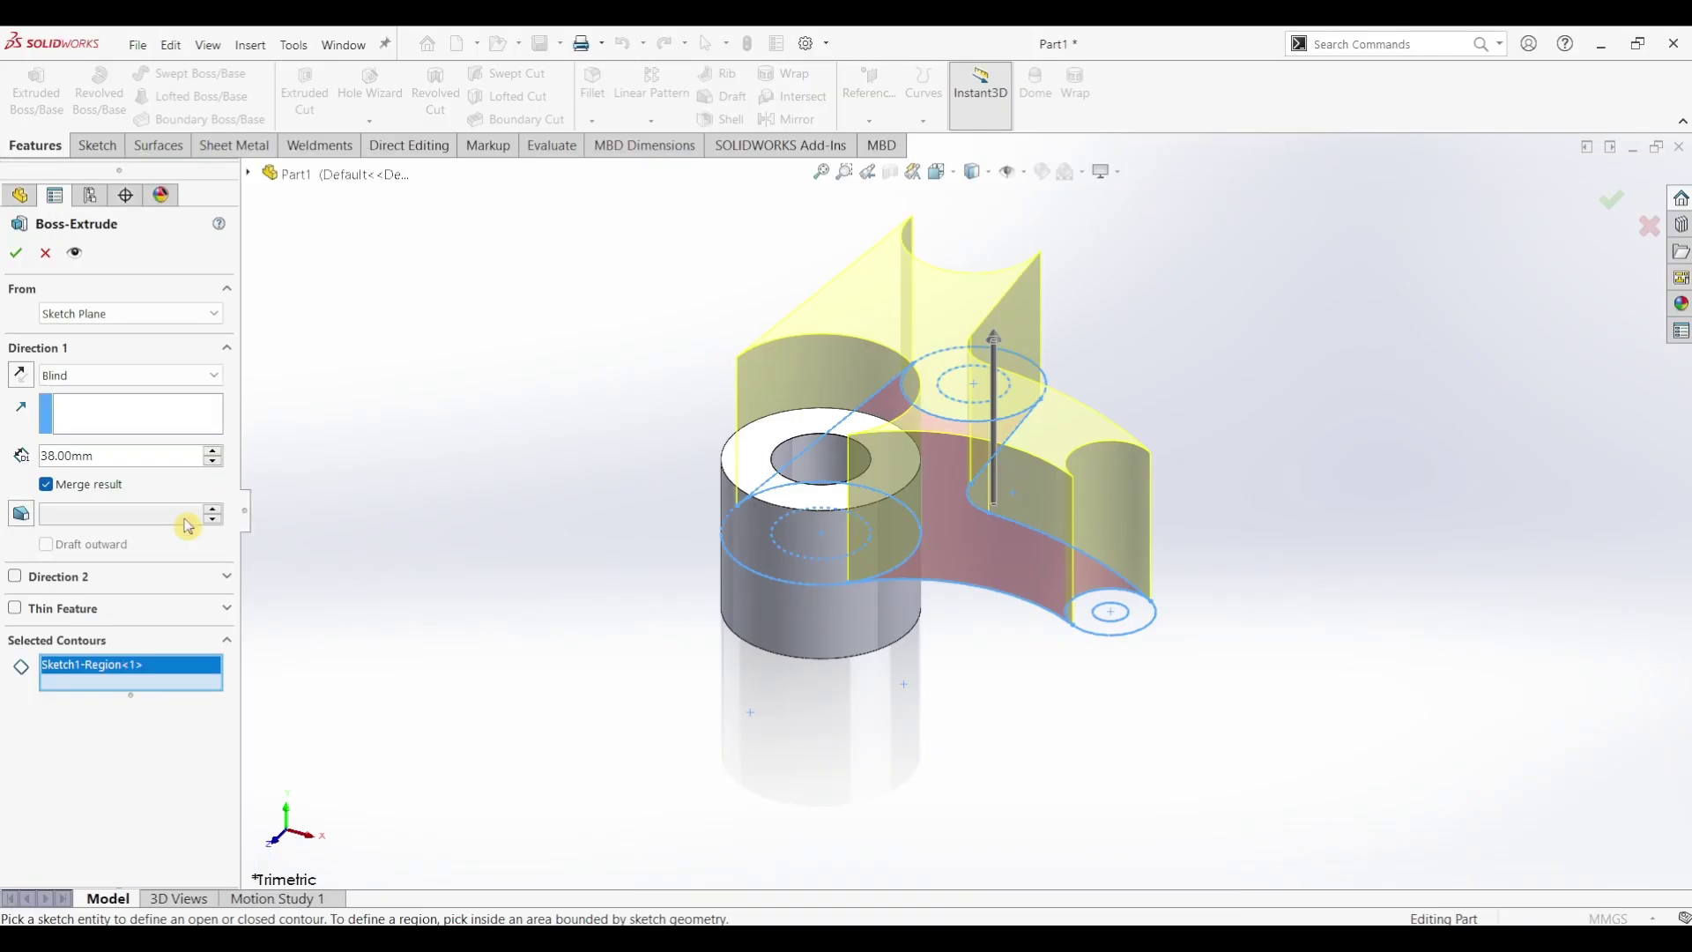
type("10.5")
key("Return")
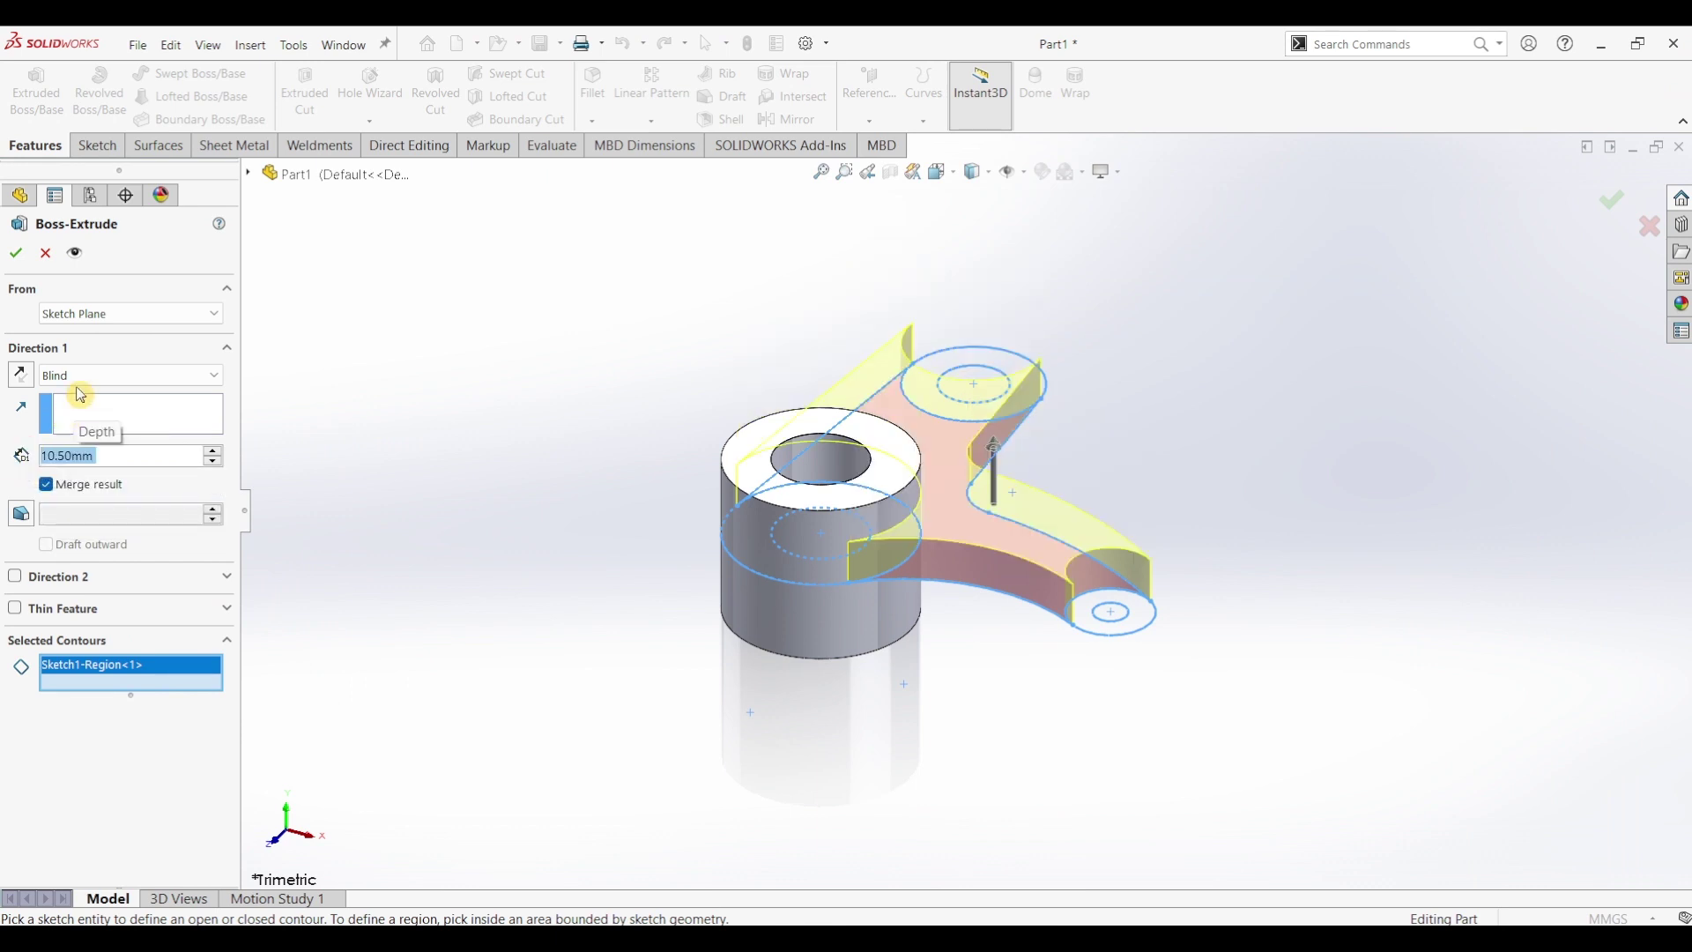
left_click(87, 379)
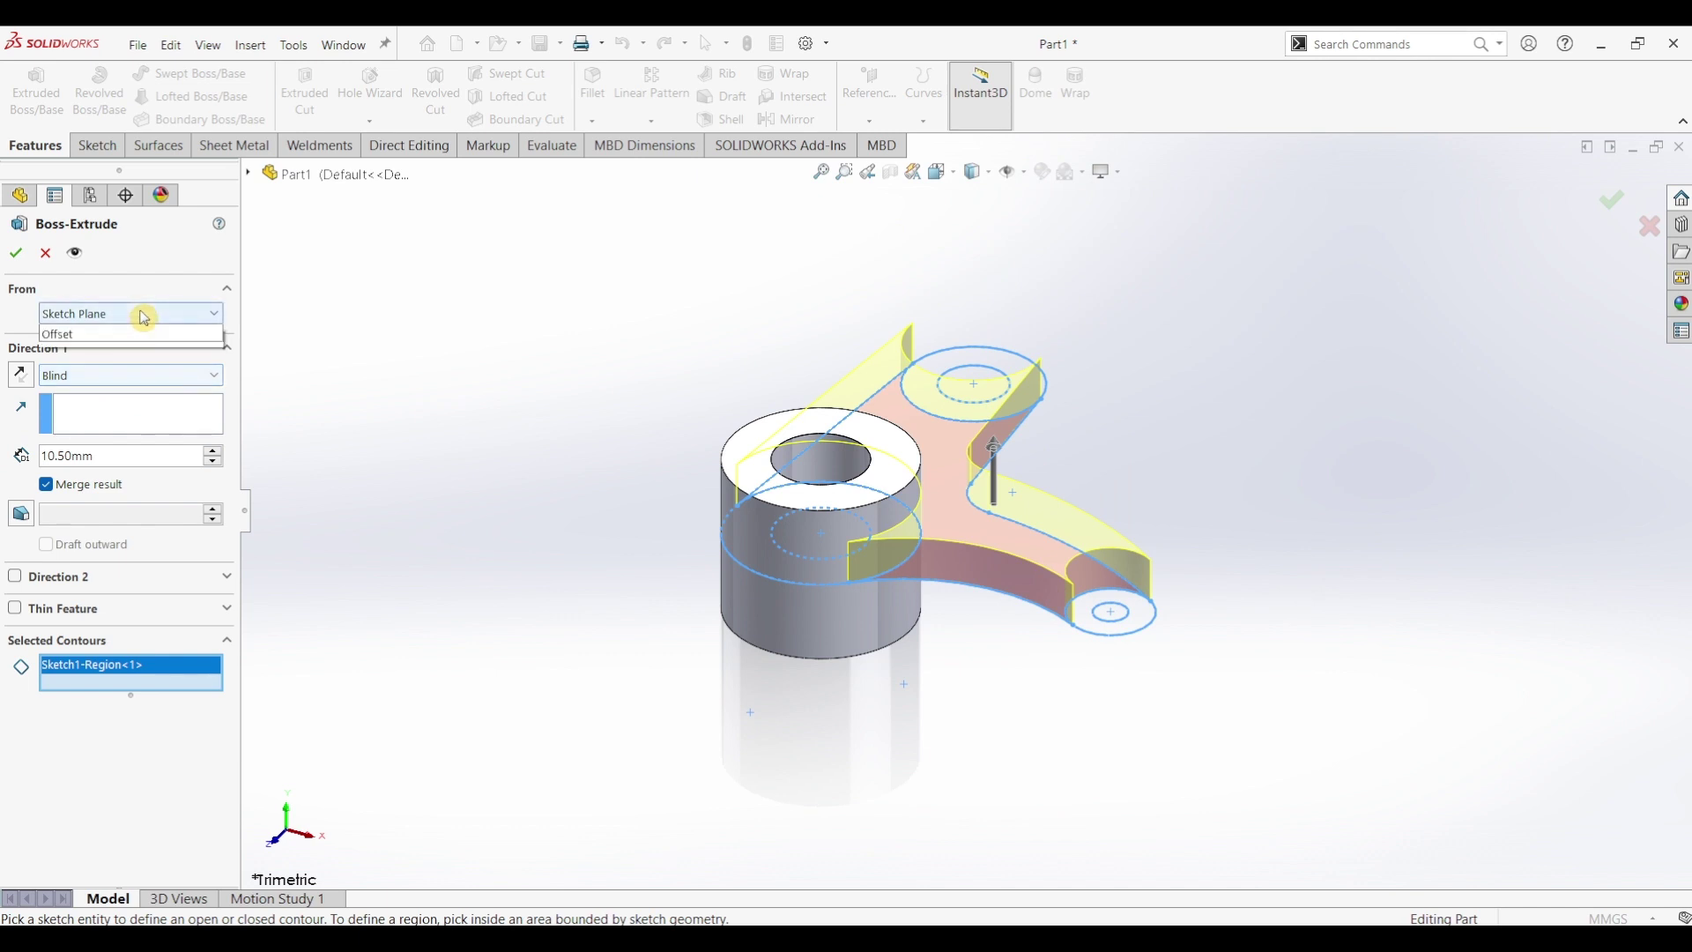
left_click(106, 314)
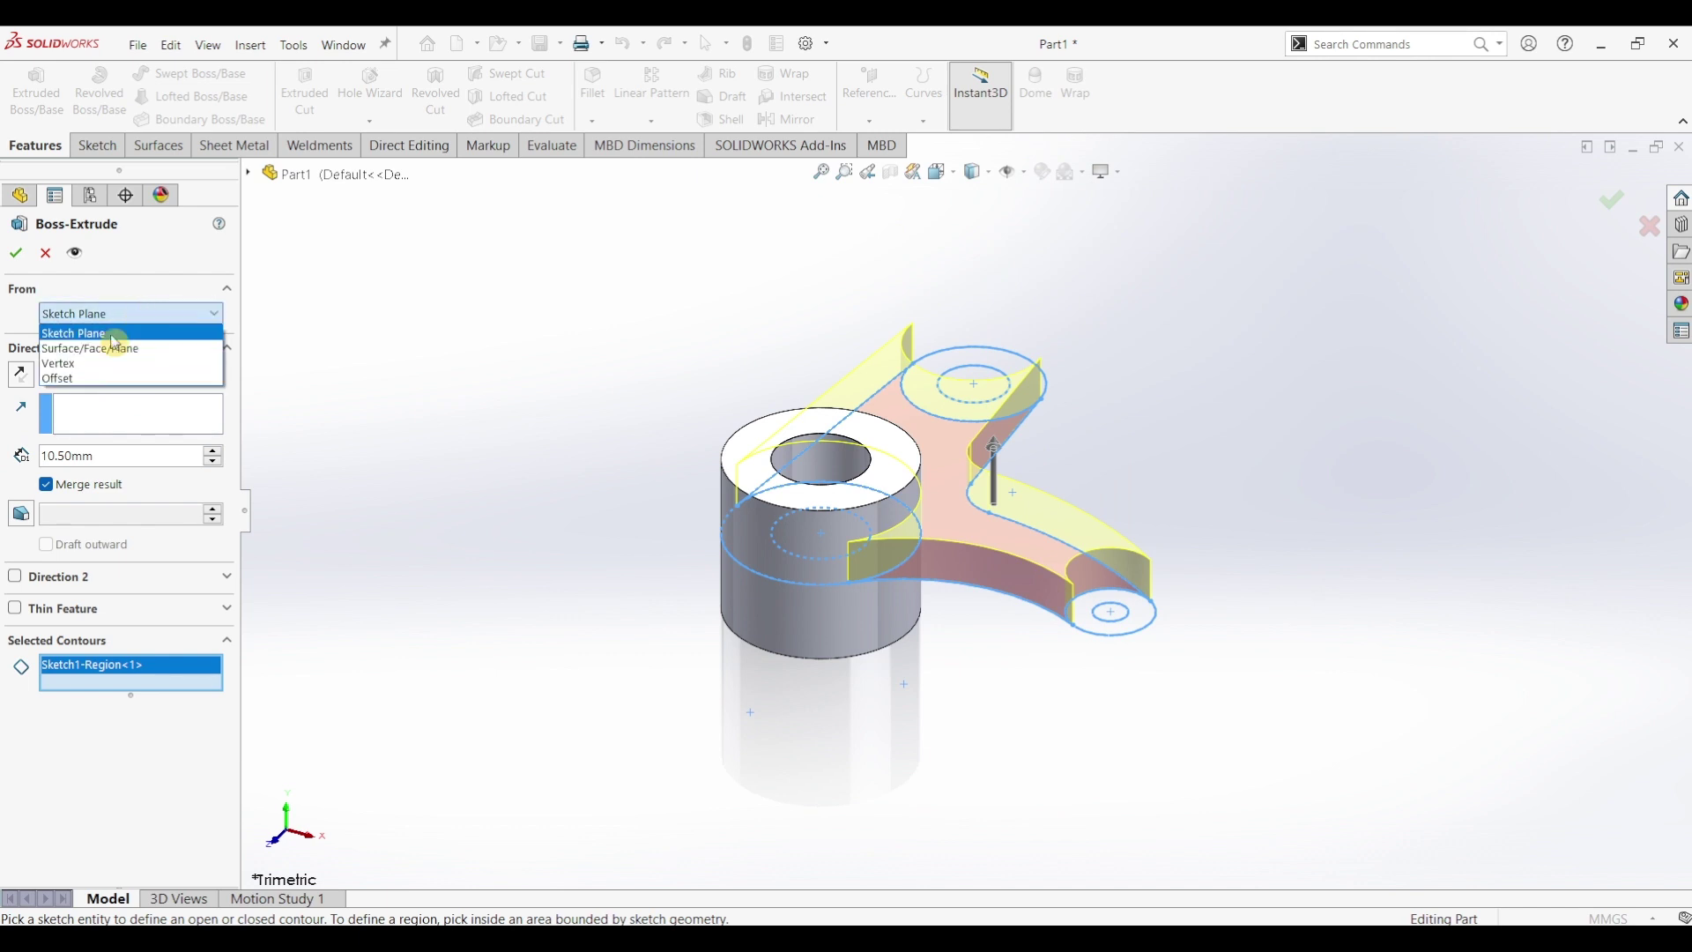
left_click(75, 379)
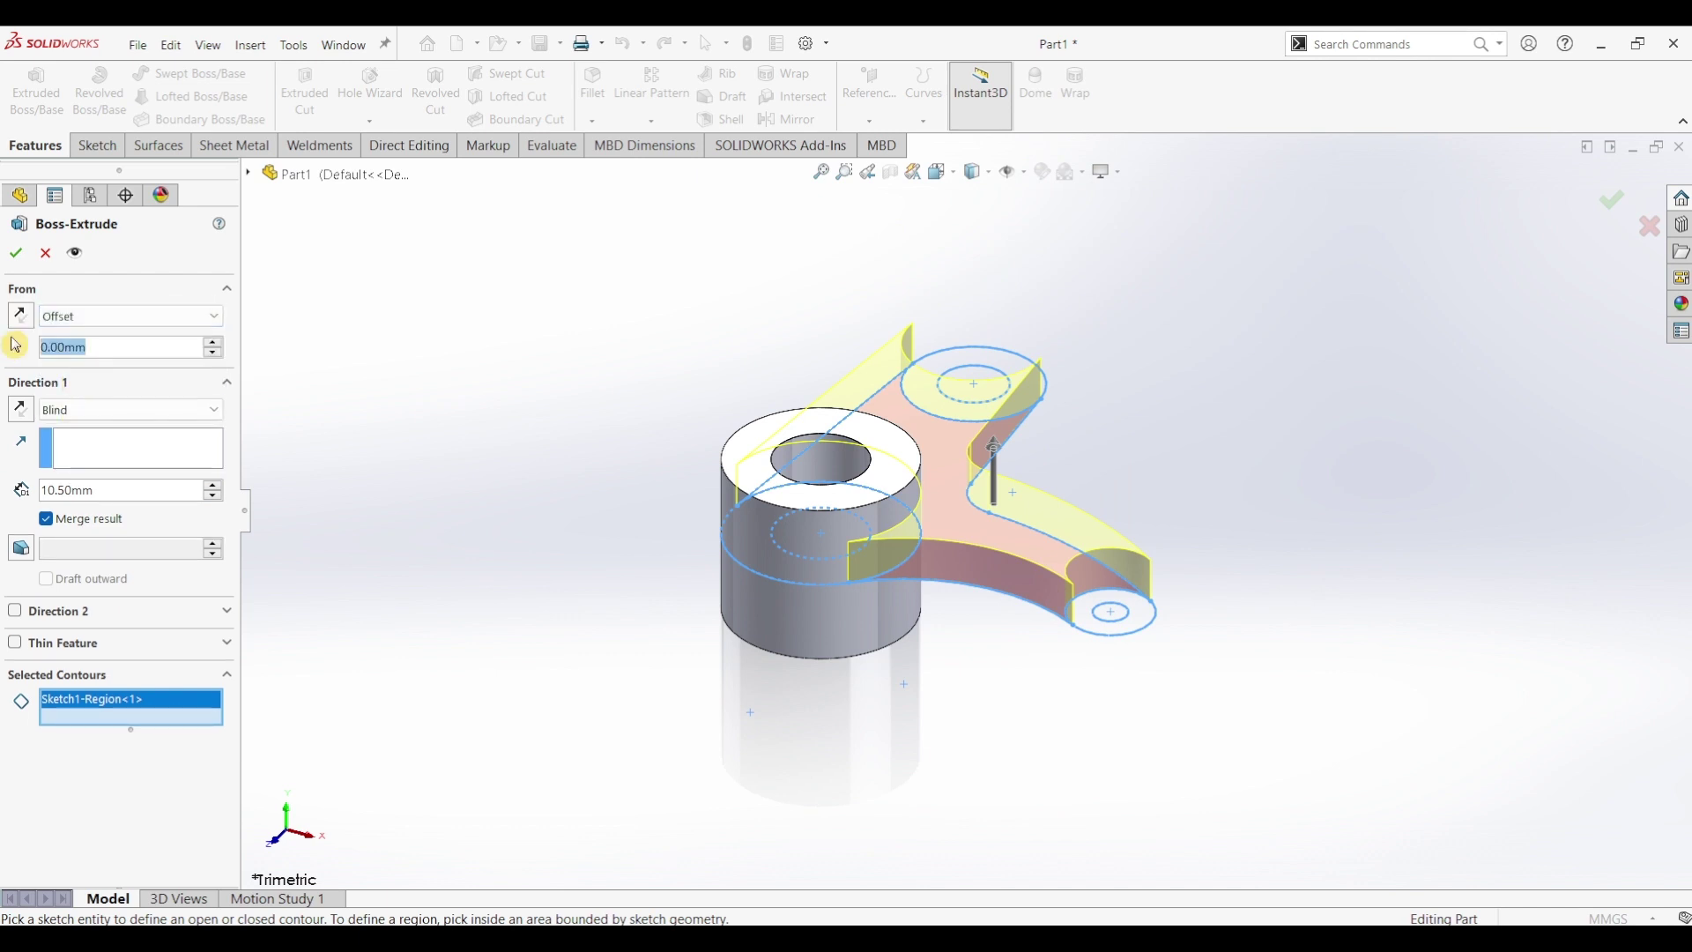
type("8.5")
key("Return")
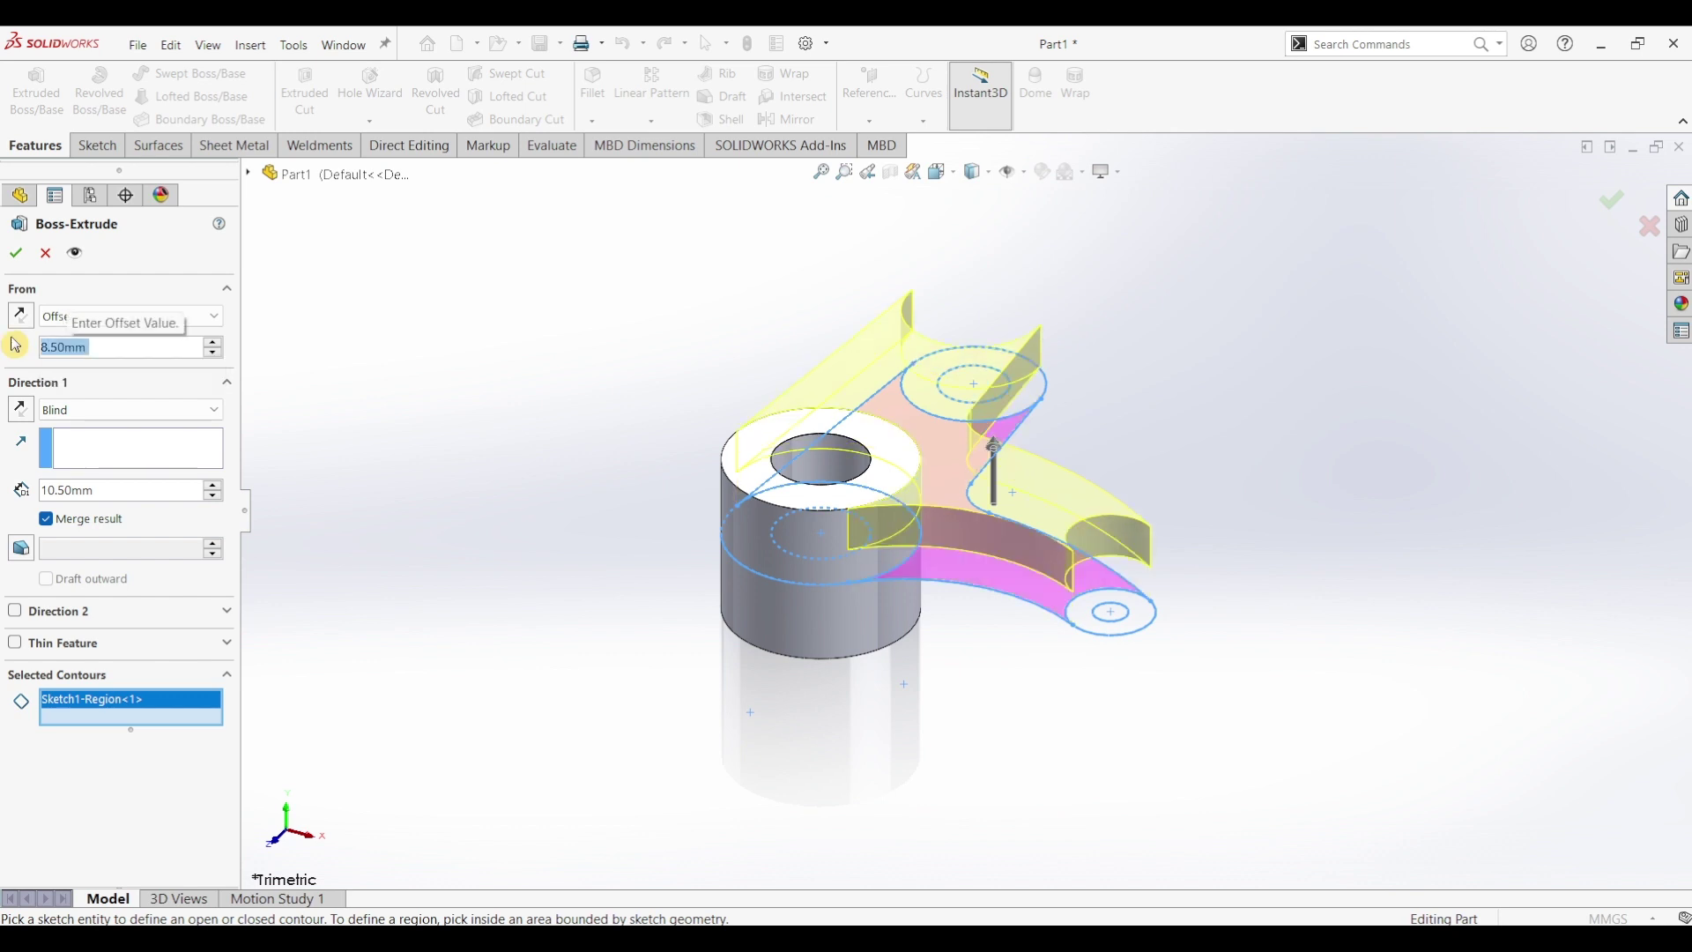
left_click(17, 261)
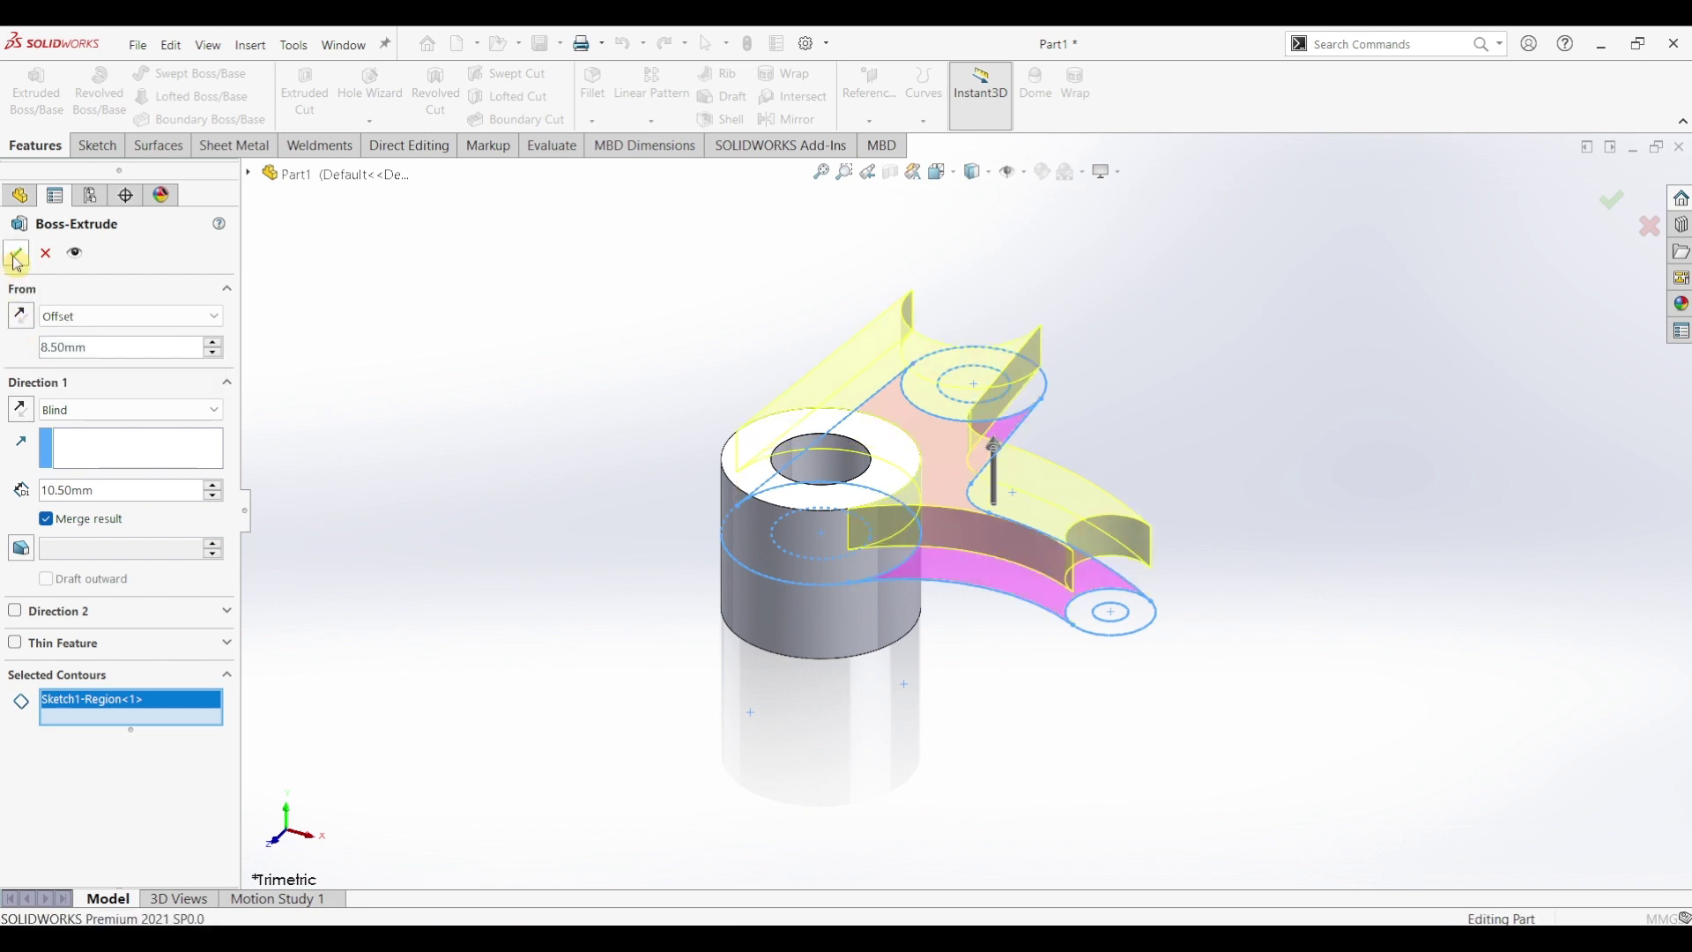
Step: Start a new boss extrusion from Sketch1 with both small end rings selected
mouse_move(1124, 551)
middle_mouse_down()
mouse_move(993, 366)
mouse_move(1020, 495)
mouse_move(1045, 526)
mouse_move(1013, 564)
mouse_move(1064, 690)
middle_mouse_up()
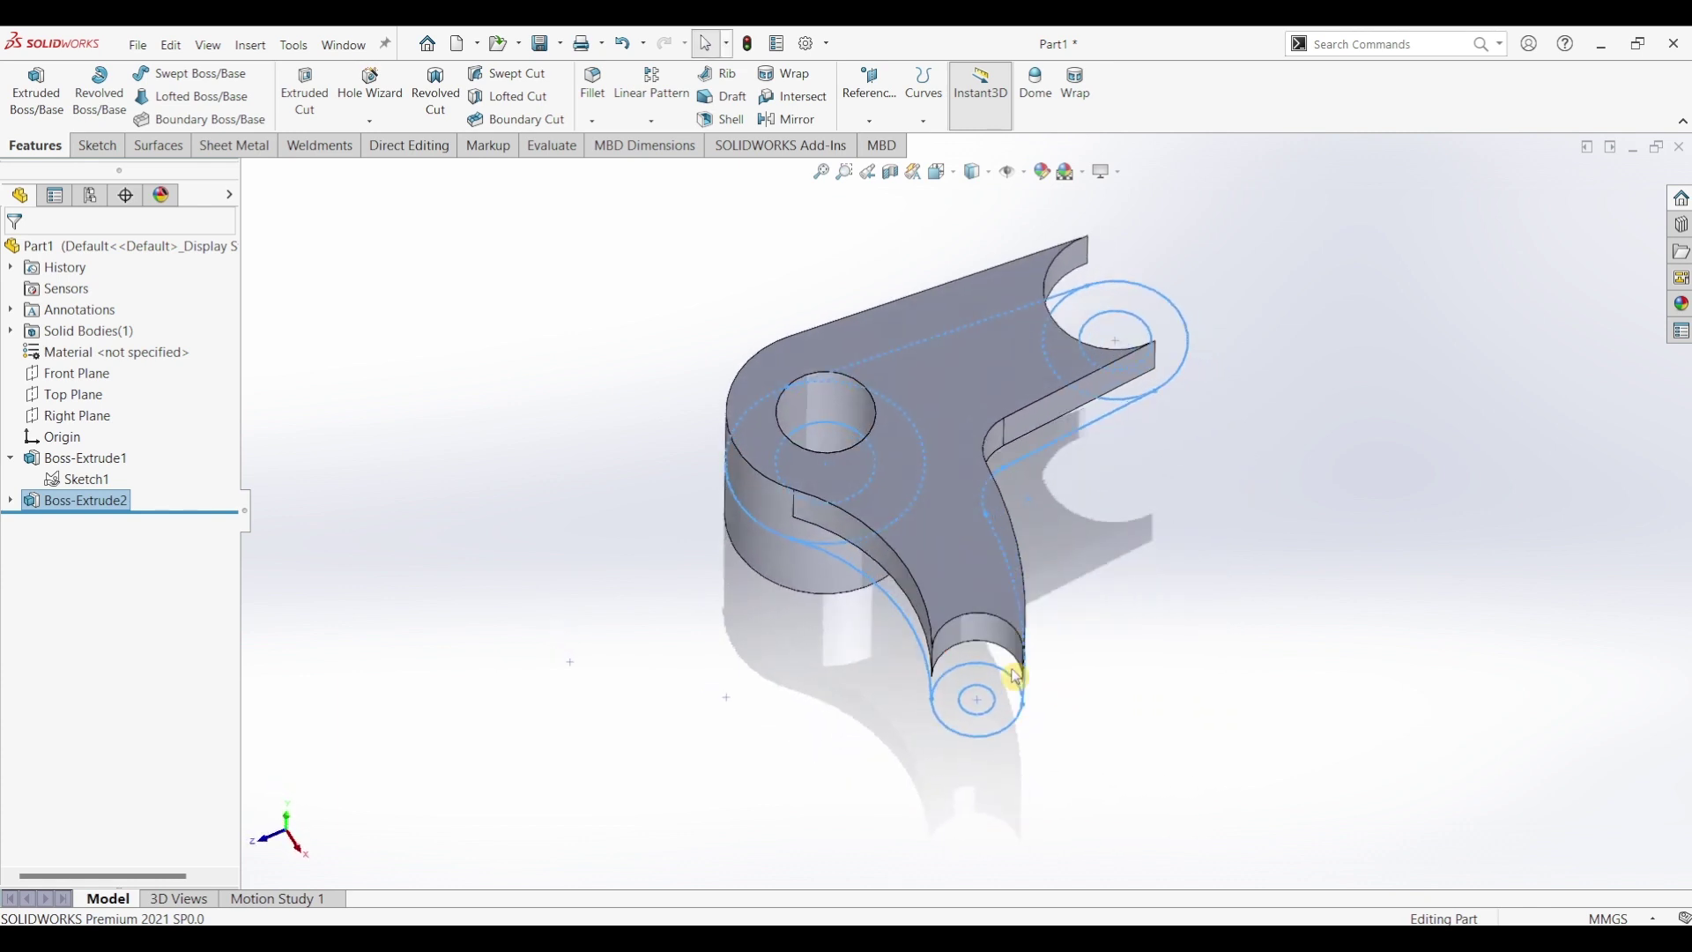
left_click(633, 608)
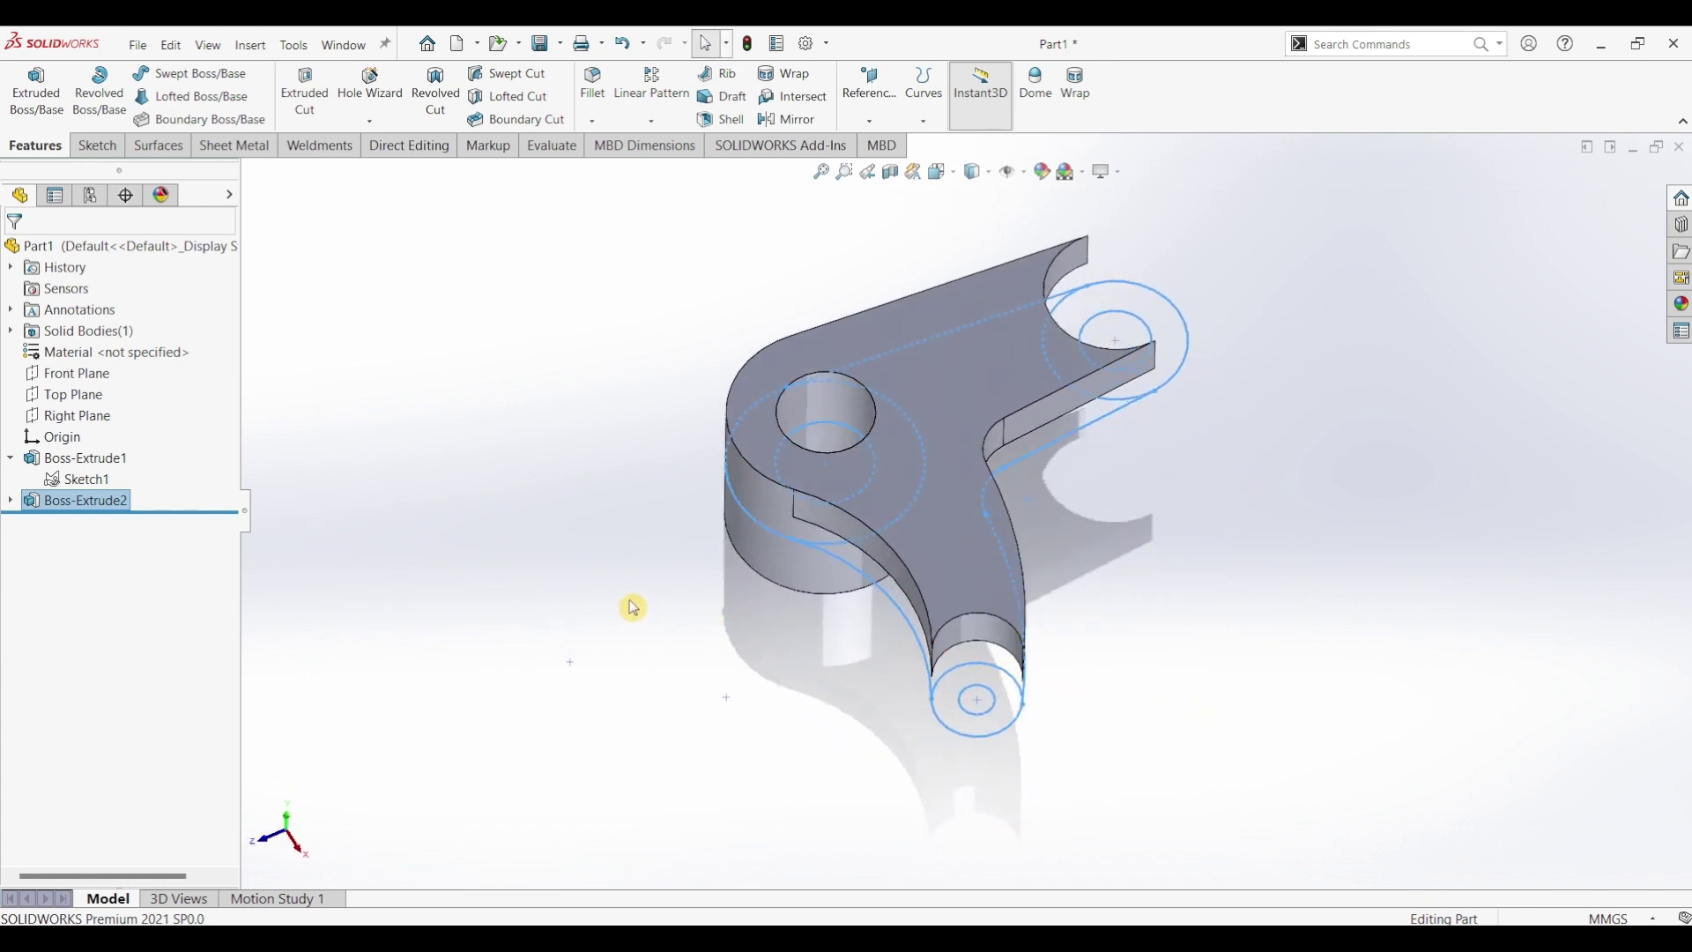
left_click(66, 477)
left_click(37, 93)
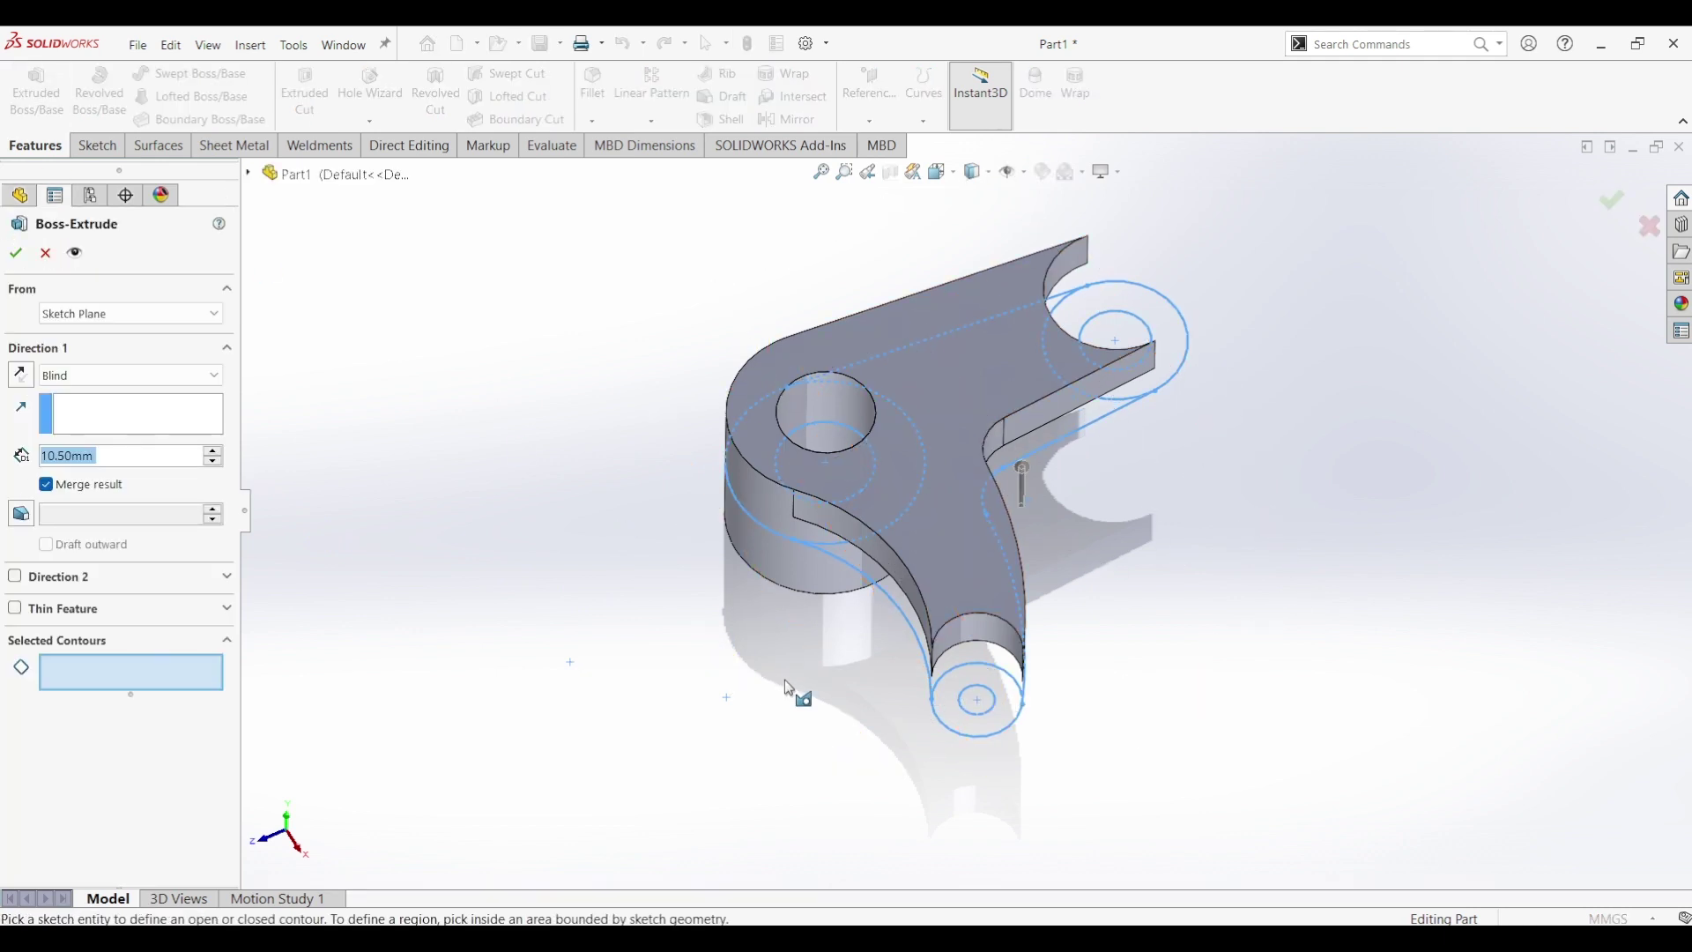
left_click(1003, 692)
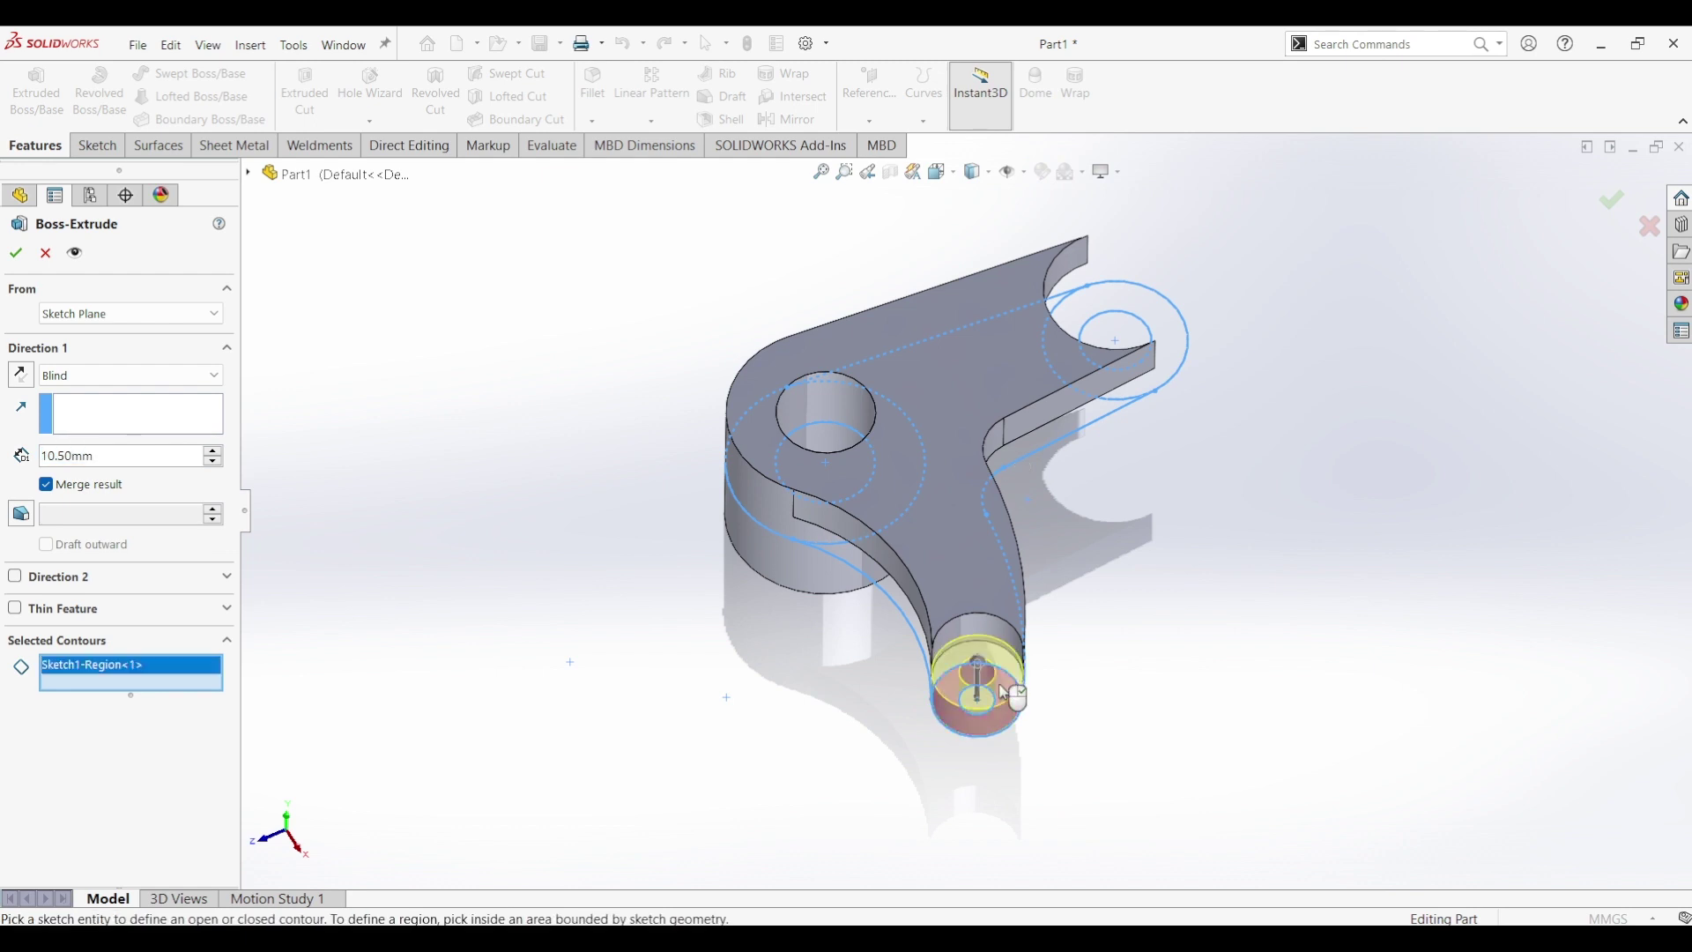
left_click(1135, 307)
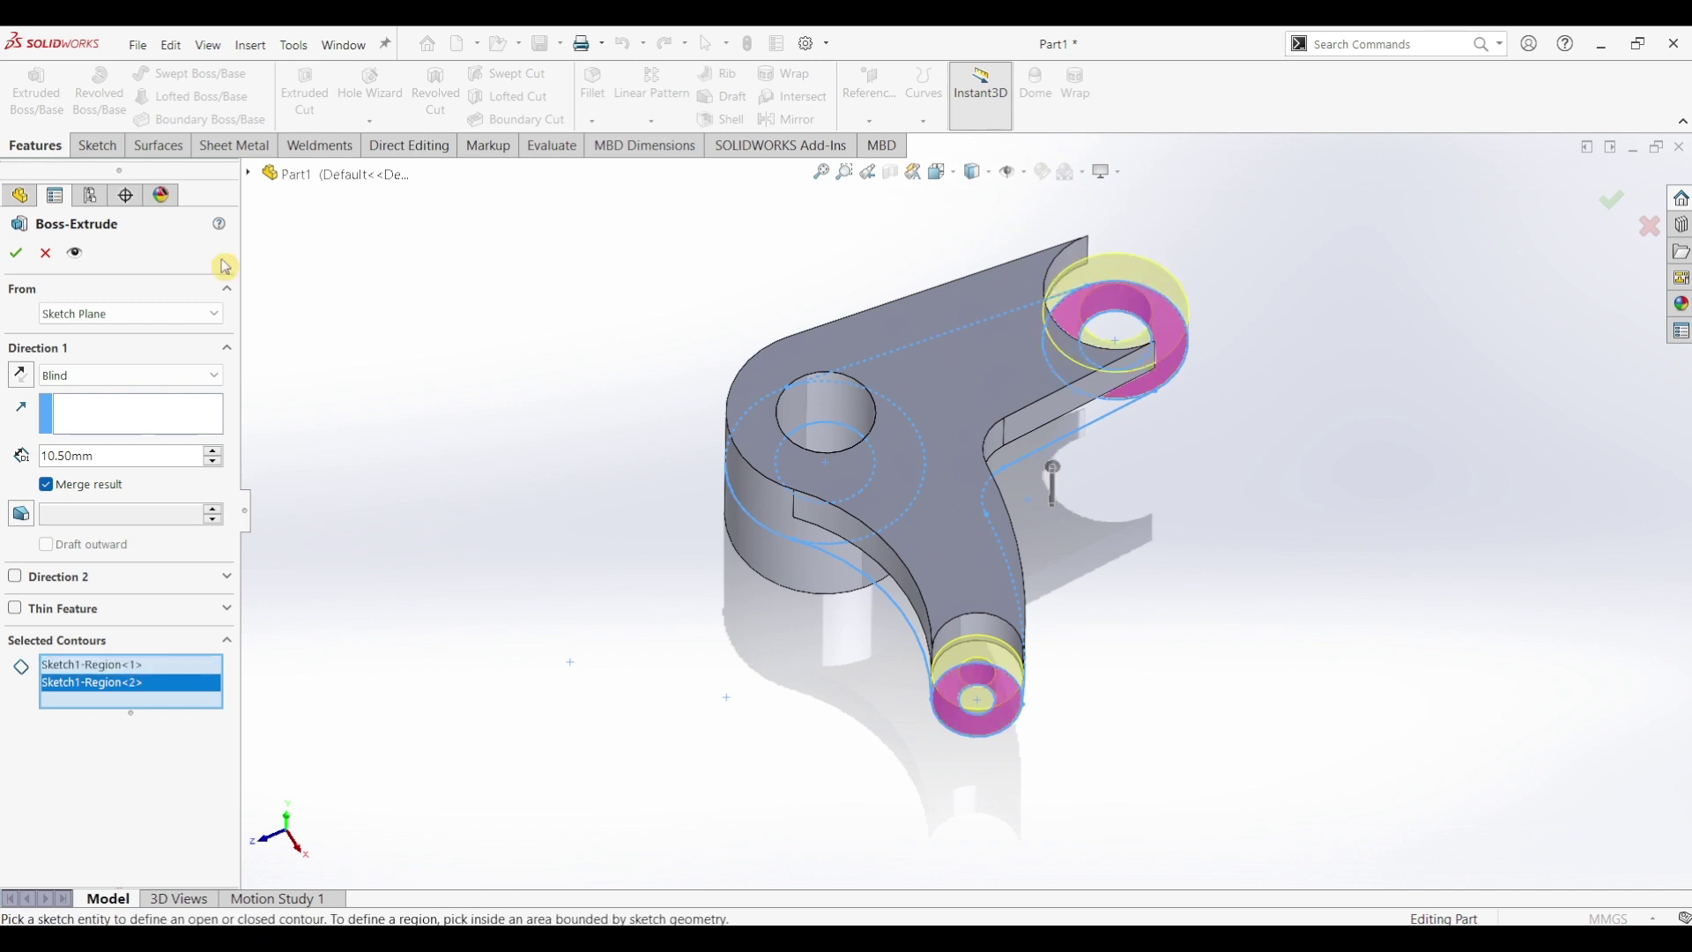
Step: Set the extrusion to start at an 8.50 mm offset with 15.50 mm depth, checking the PDF
left_click(104, 315)
left_click(80, 379)
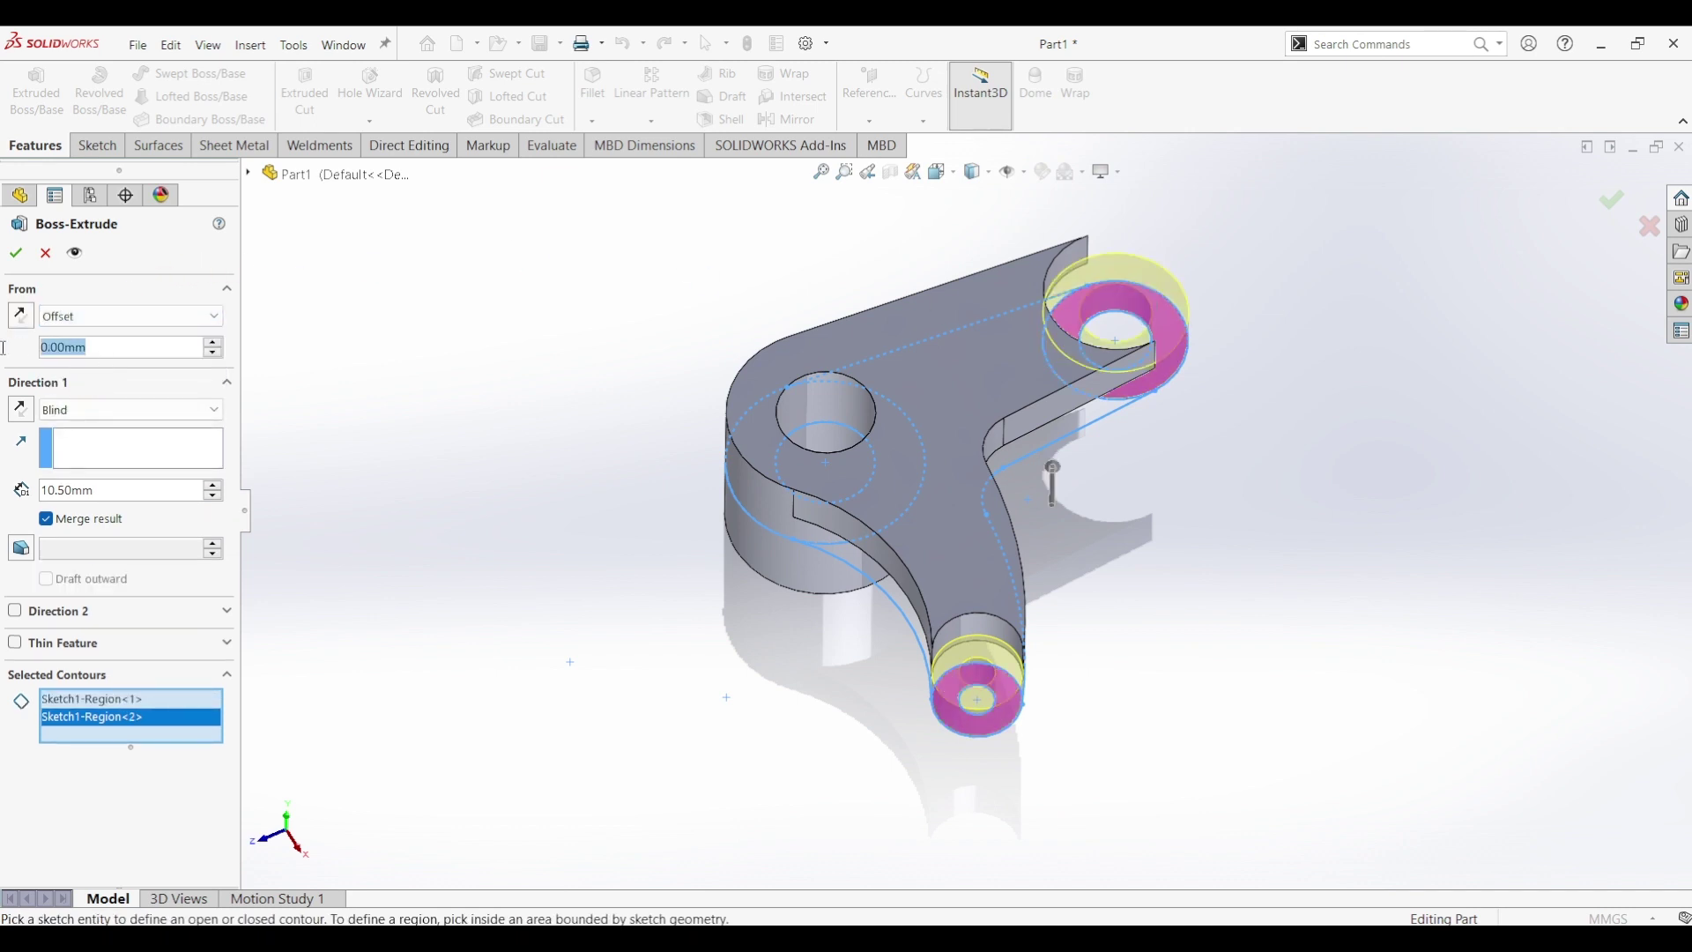
type("8.5")
key("Return")
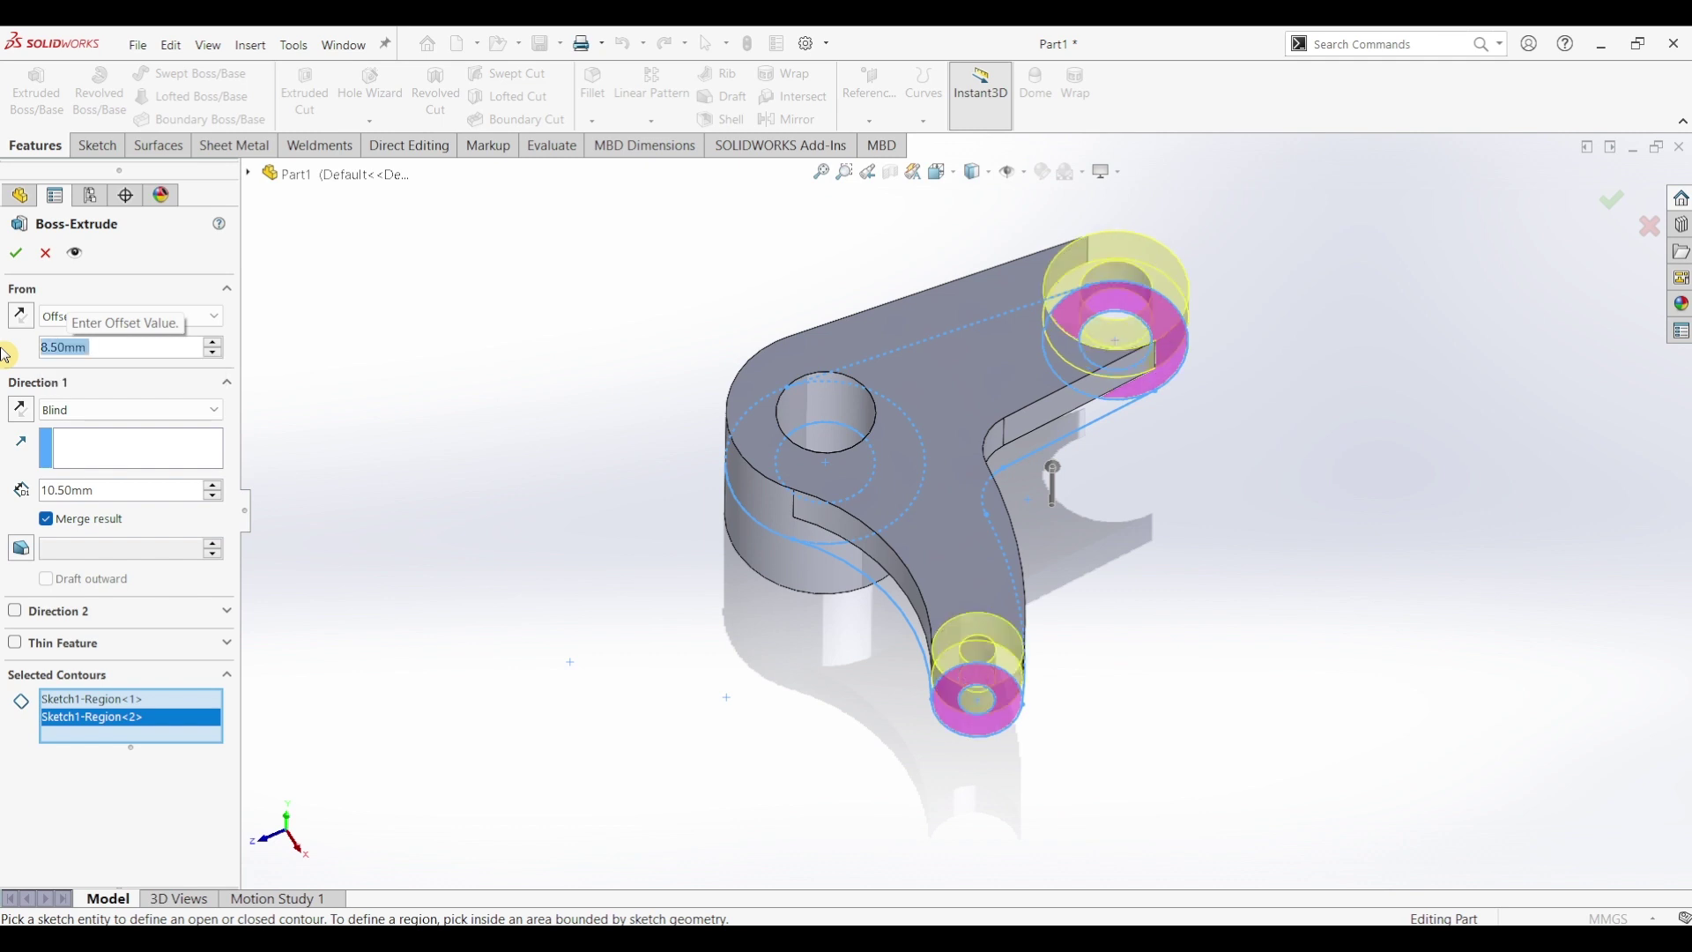
left_click(111, 491)
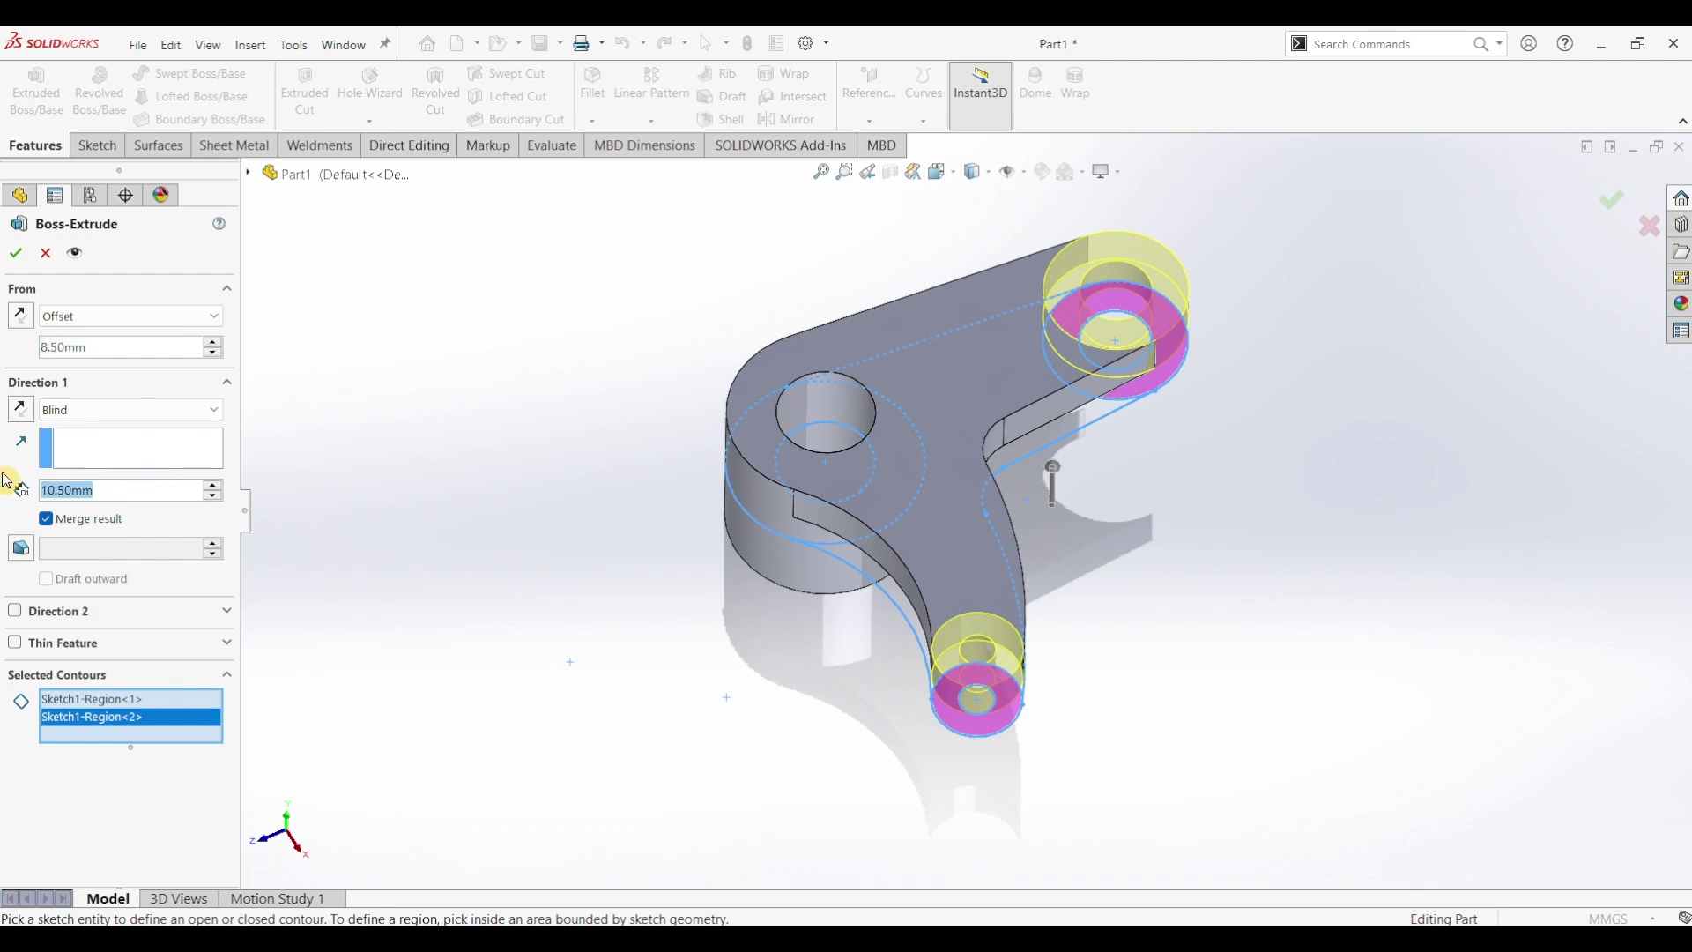
type("15.5")
key("Return")
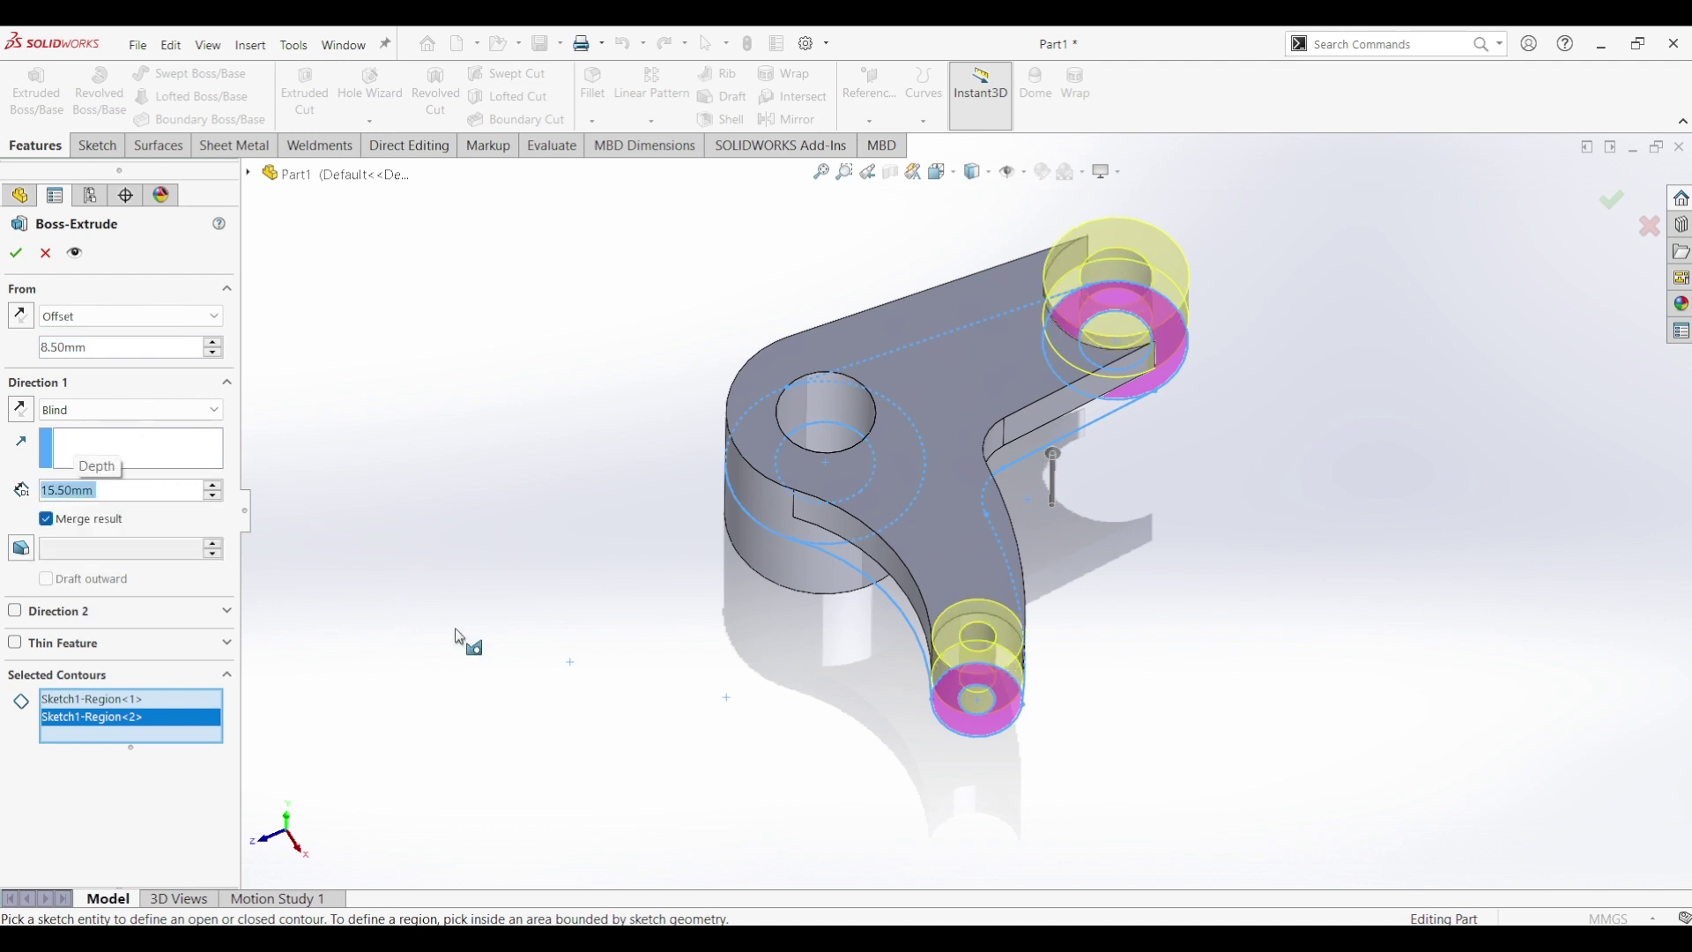
key("alt+Tab")
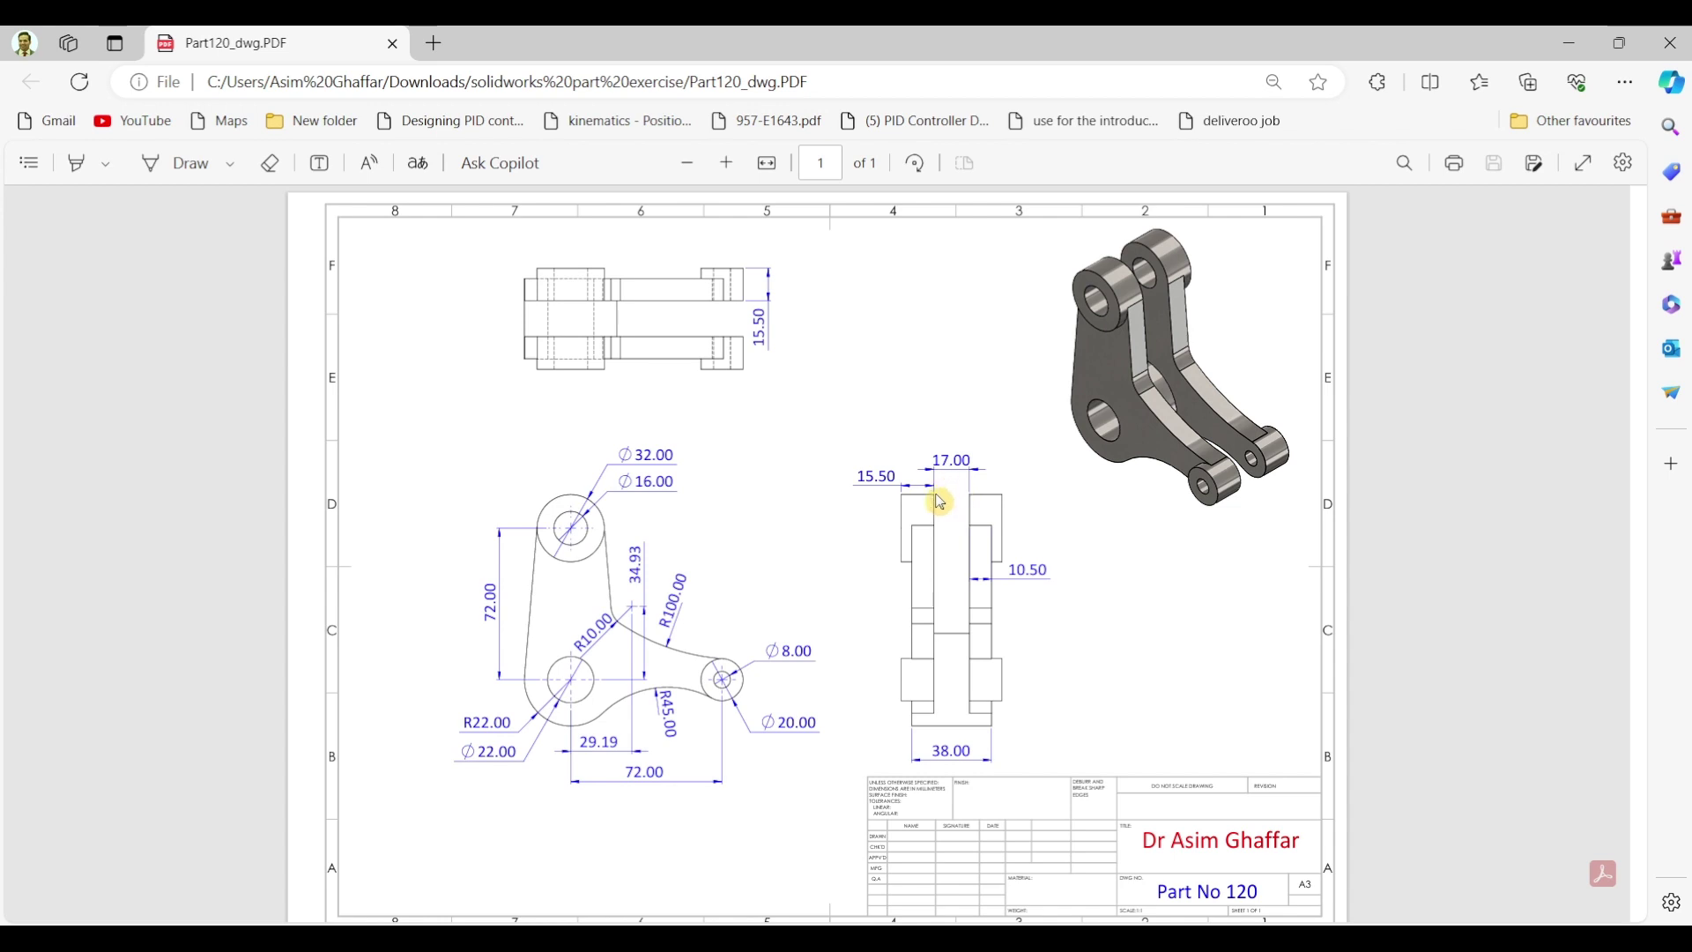
left_click(1569, 44)
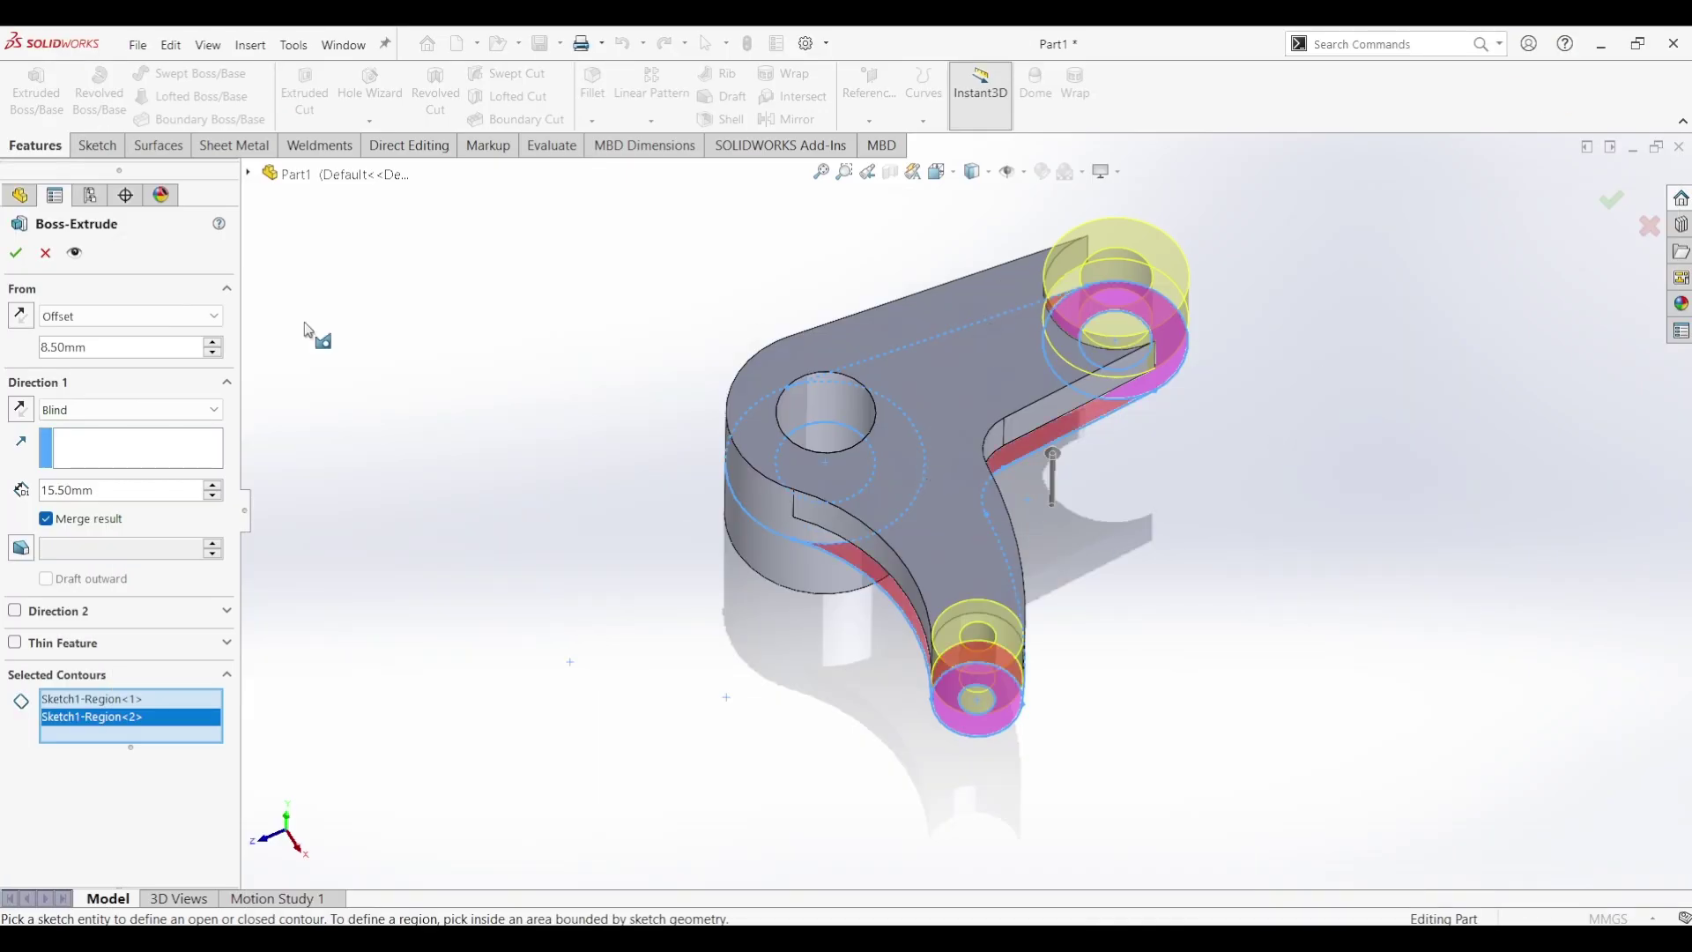
Step: Accept Boss-Extrude3, adding the 15.50 mm bosses on both small rings, and inspect the part
left_click(15, 253)
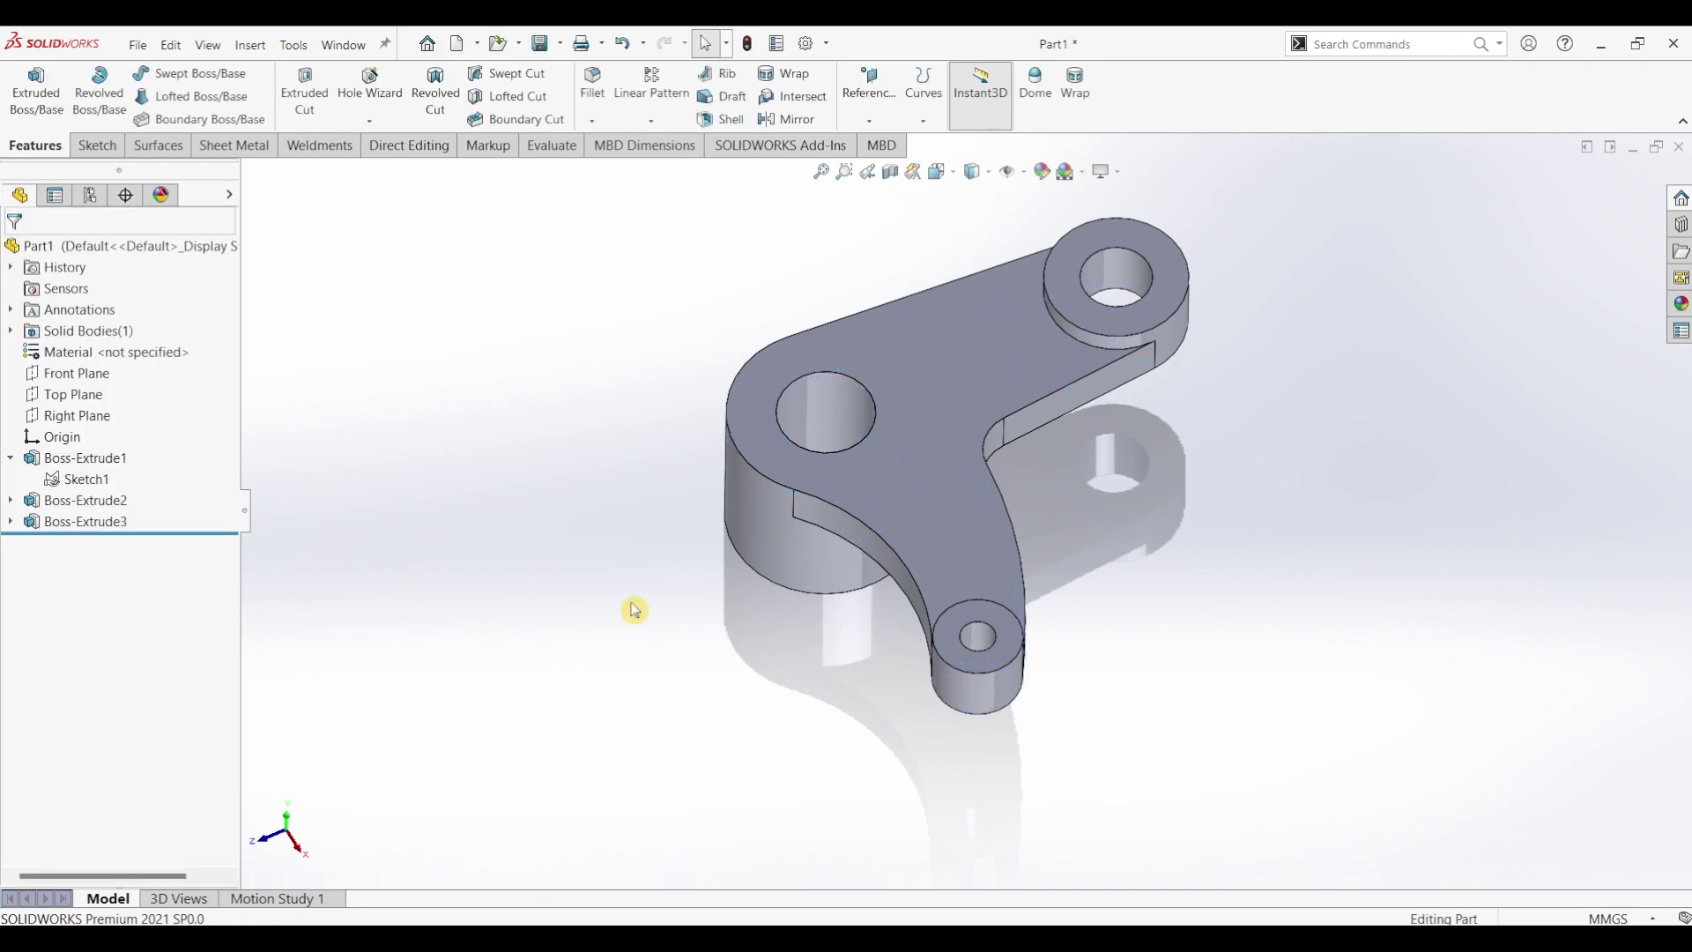
mouse_move(622, 594)
middle_mouse_down()
mouse_move(480, 370)
mouse_move(589, 442)
mouse_move(588, 497)
mouse_move(491, 475)
mouse_move(552, 528)
middle_mouse_up()
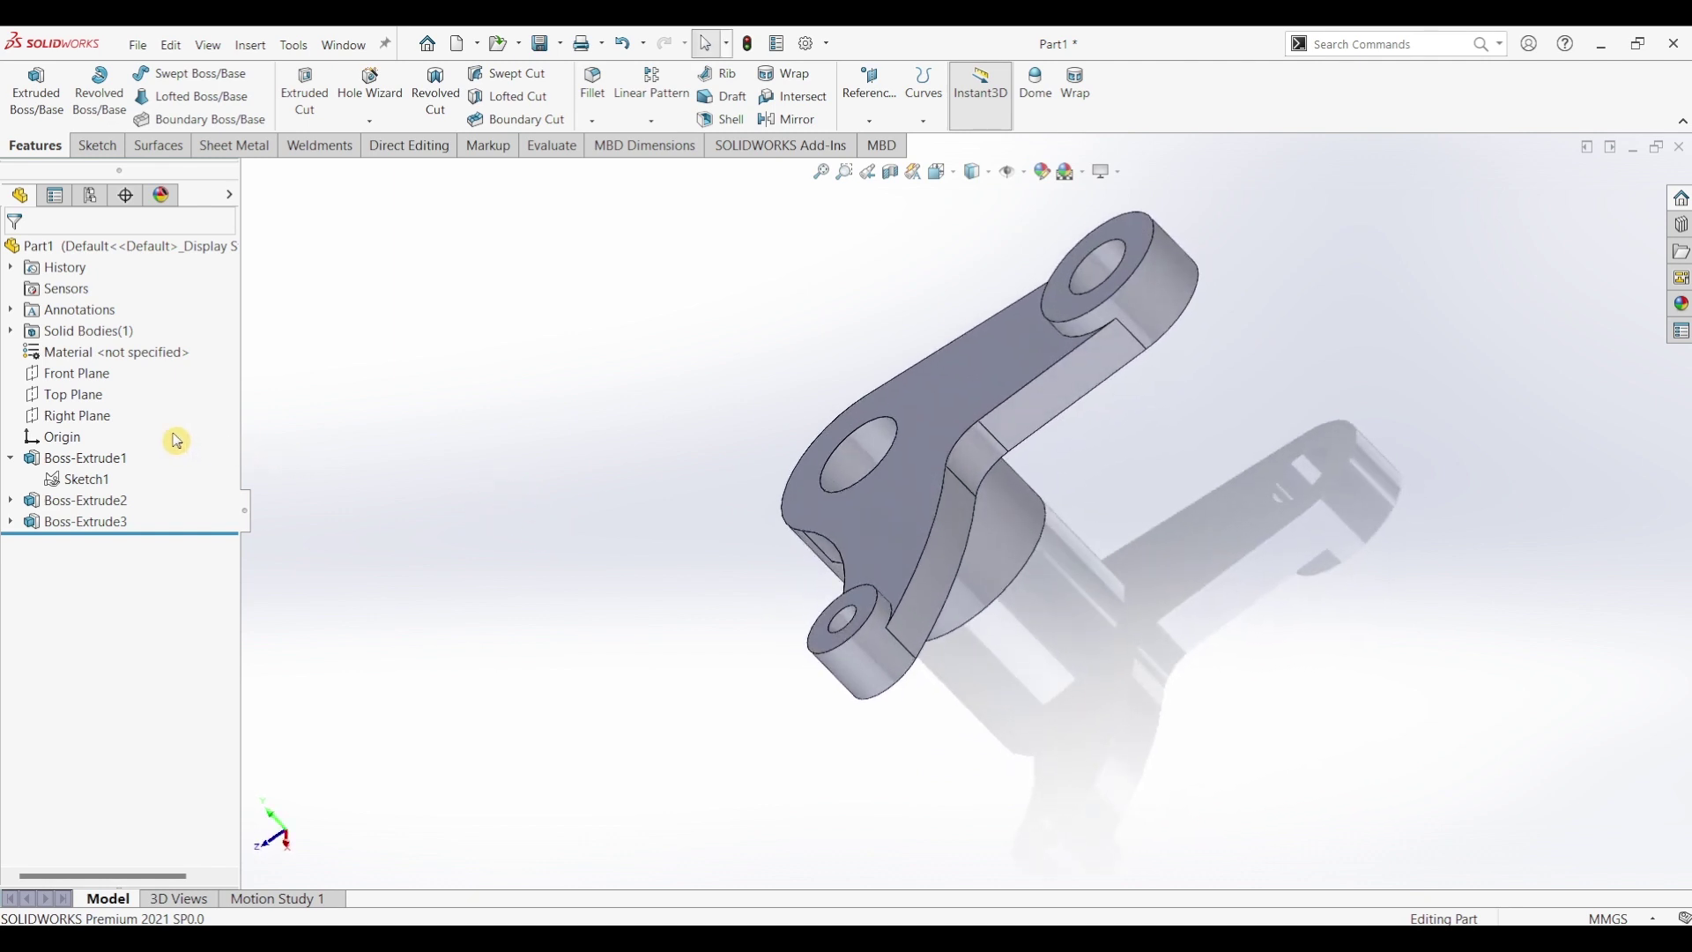
Step: Mirror Boss-Extrude1, 2 and 3 across the Top Plane, then return to isometric view
left_click(68, 395)
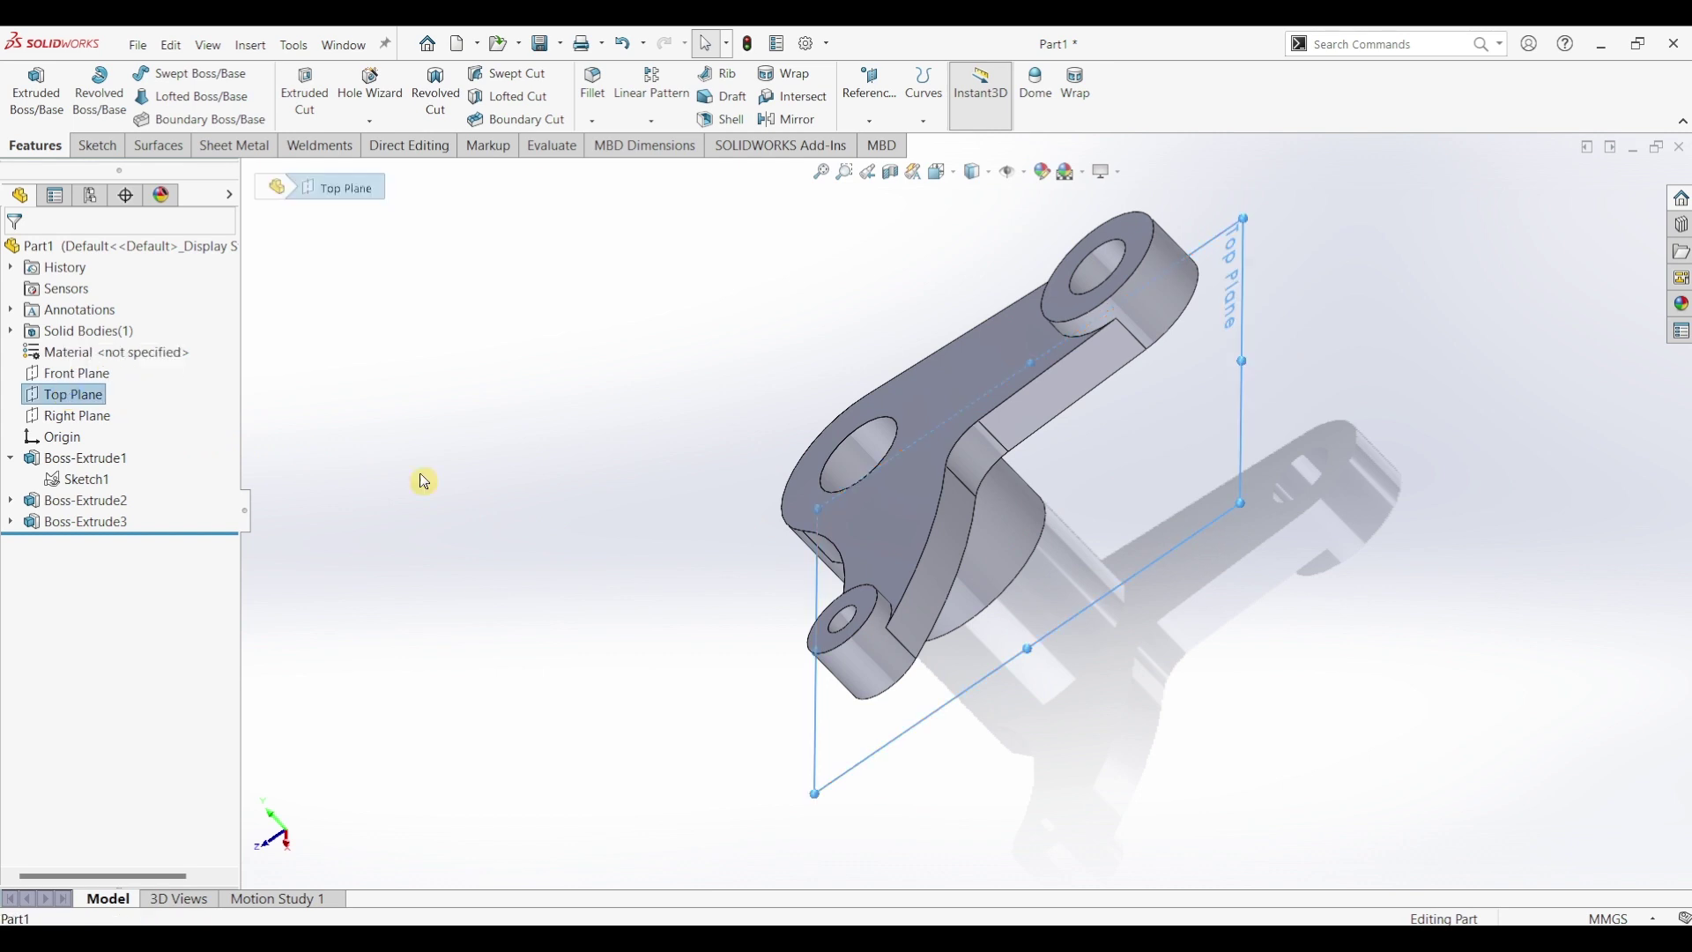
mouse_move(740, 574)
middle_mouse_down()
mouse_move(657, 526)
mouse_move(668, 554)
middle_mouse_up()
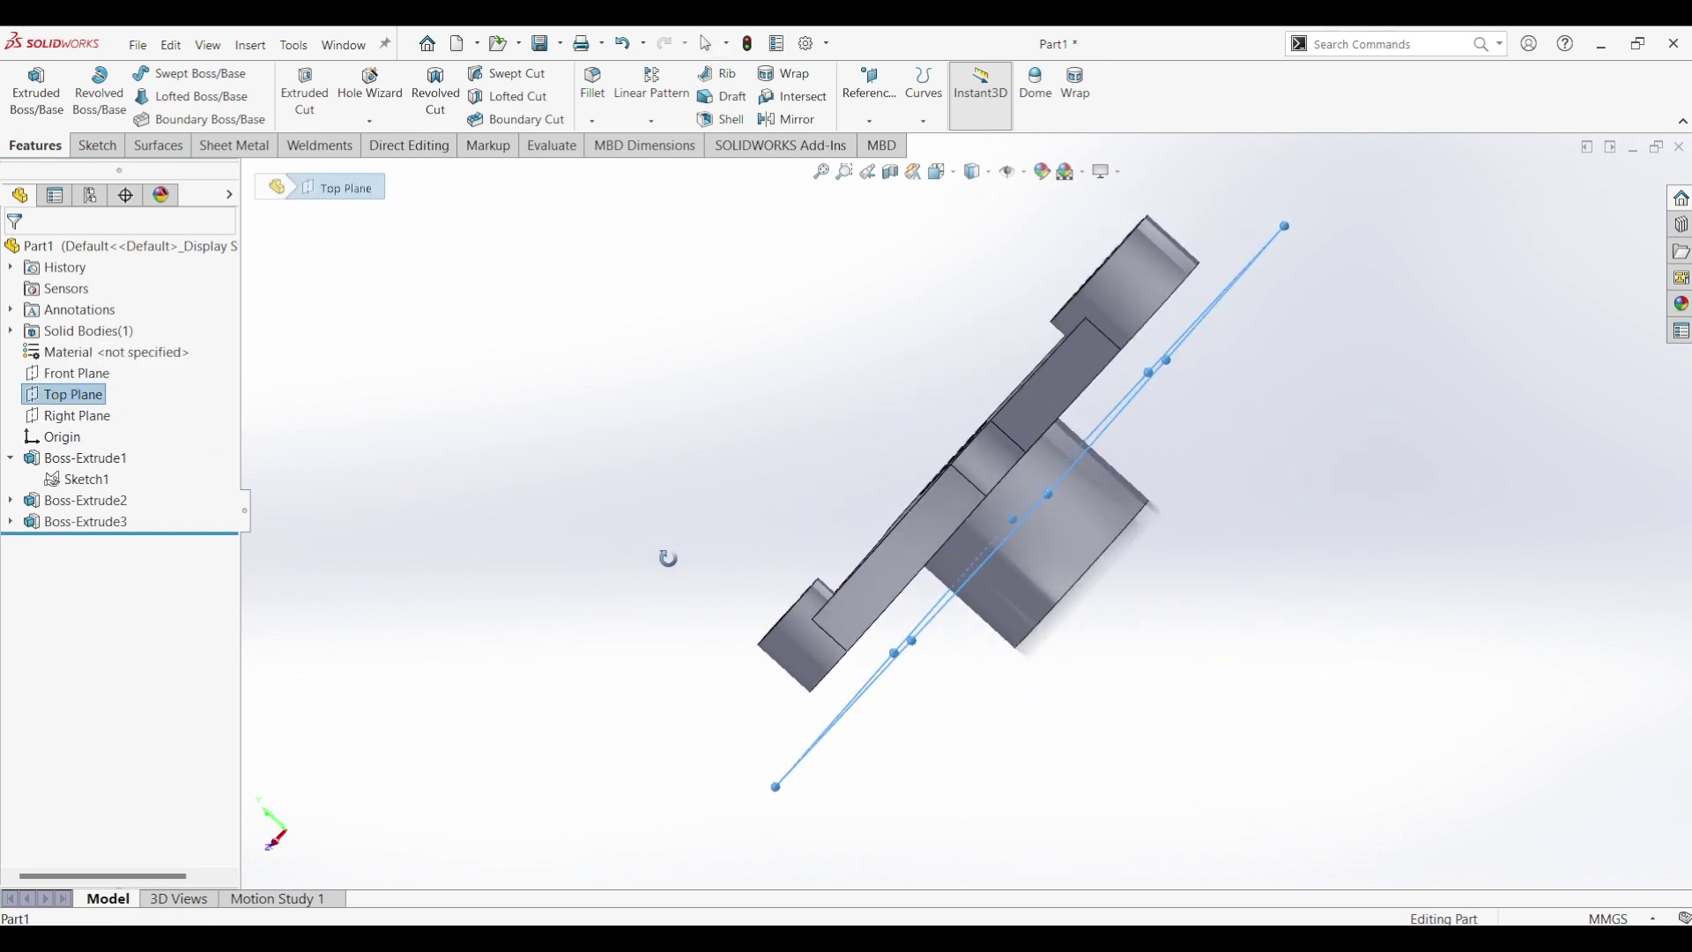
left_click(789, 124)
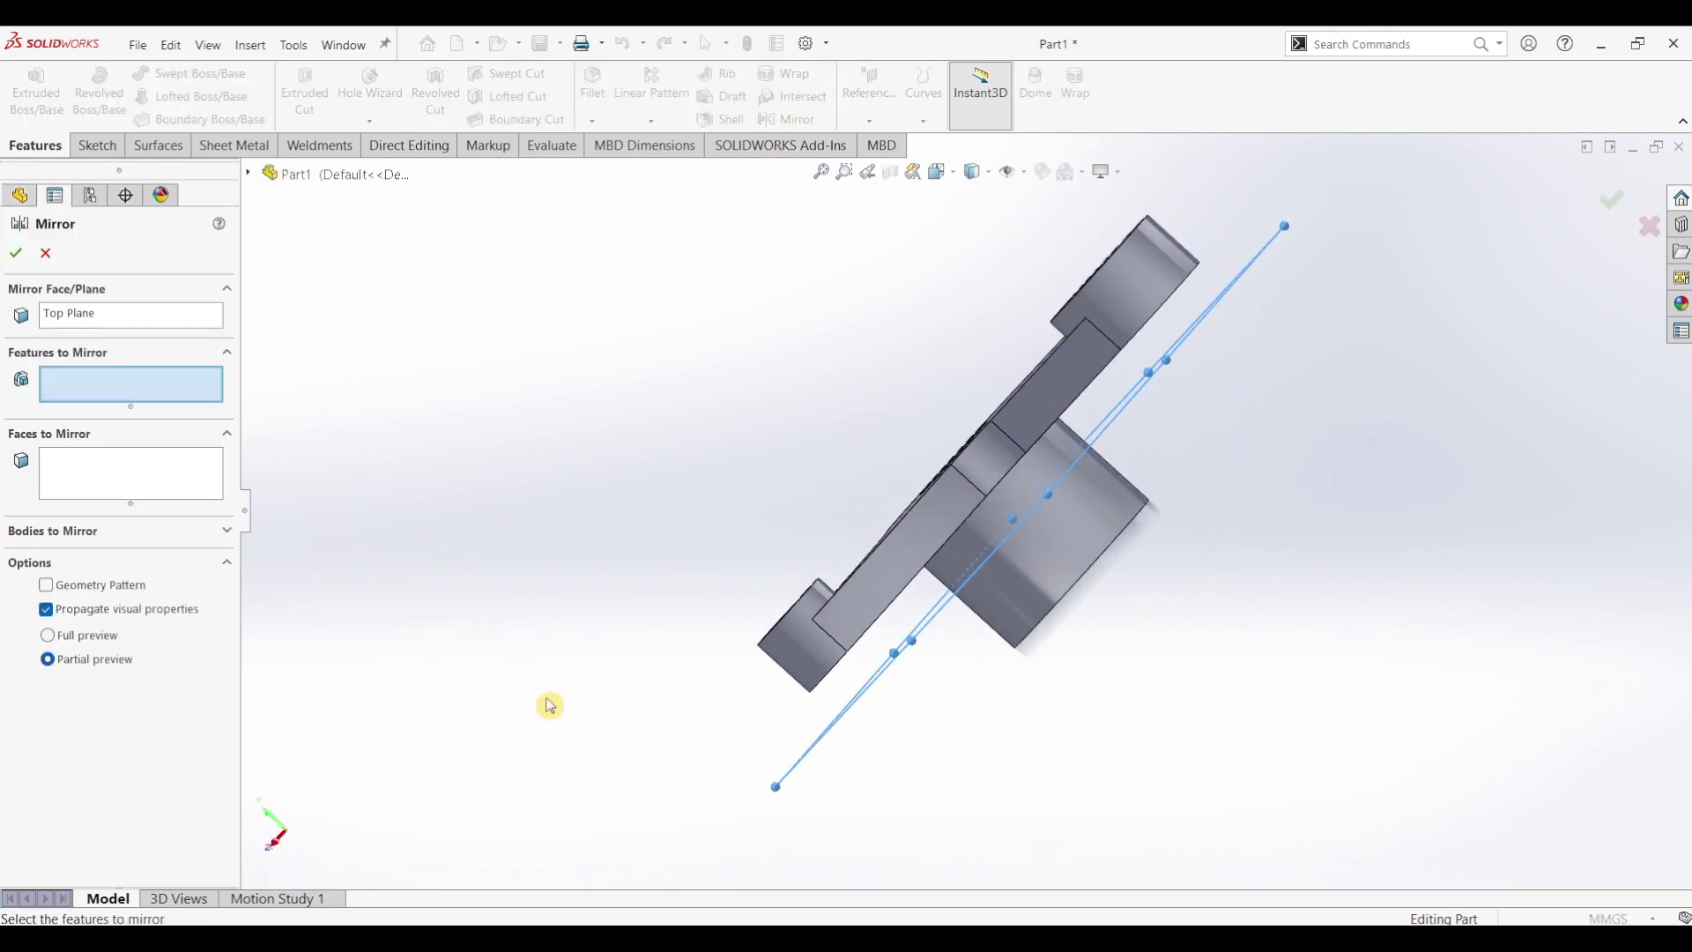
mouse_move(547, 702)
middle_mouse_down()
mouse_move(415, 517)
mouse_move(469, 556)
middle_mouse_up()
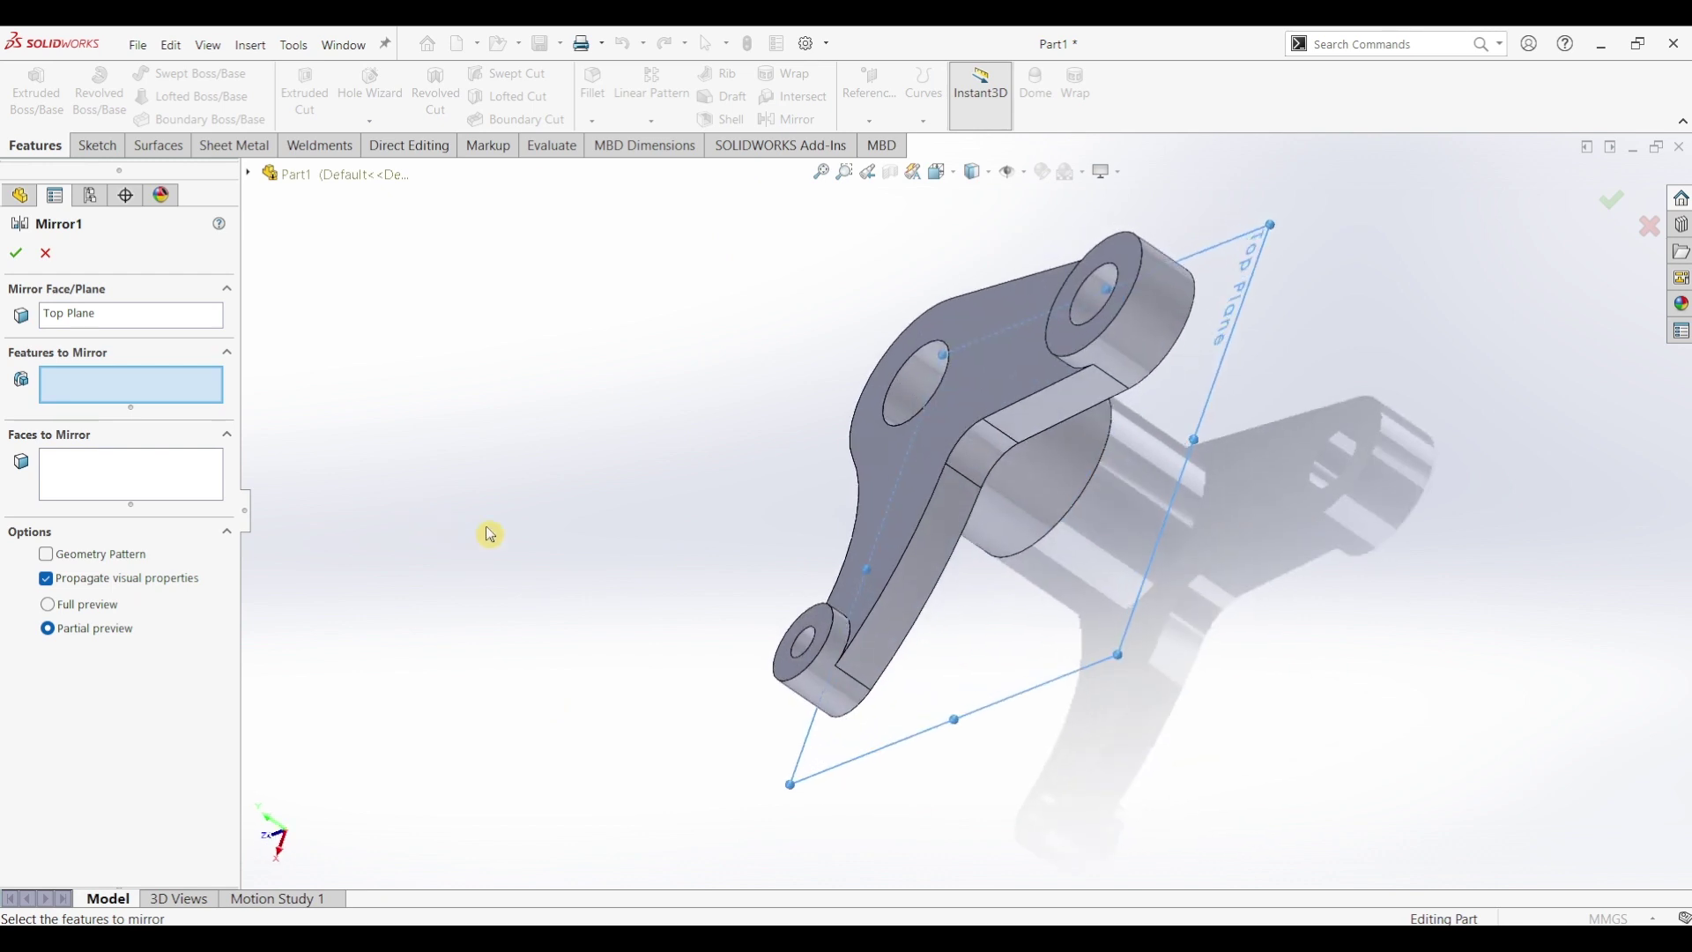
left_click(1019, 394)
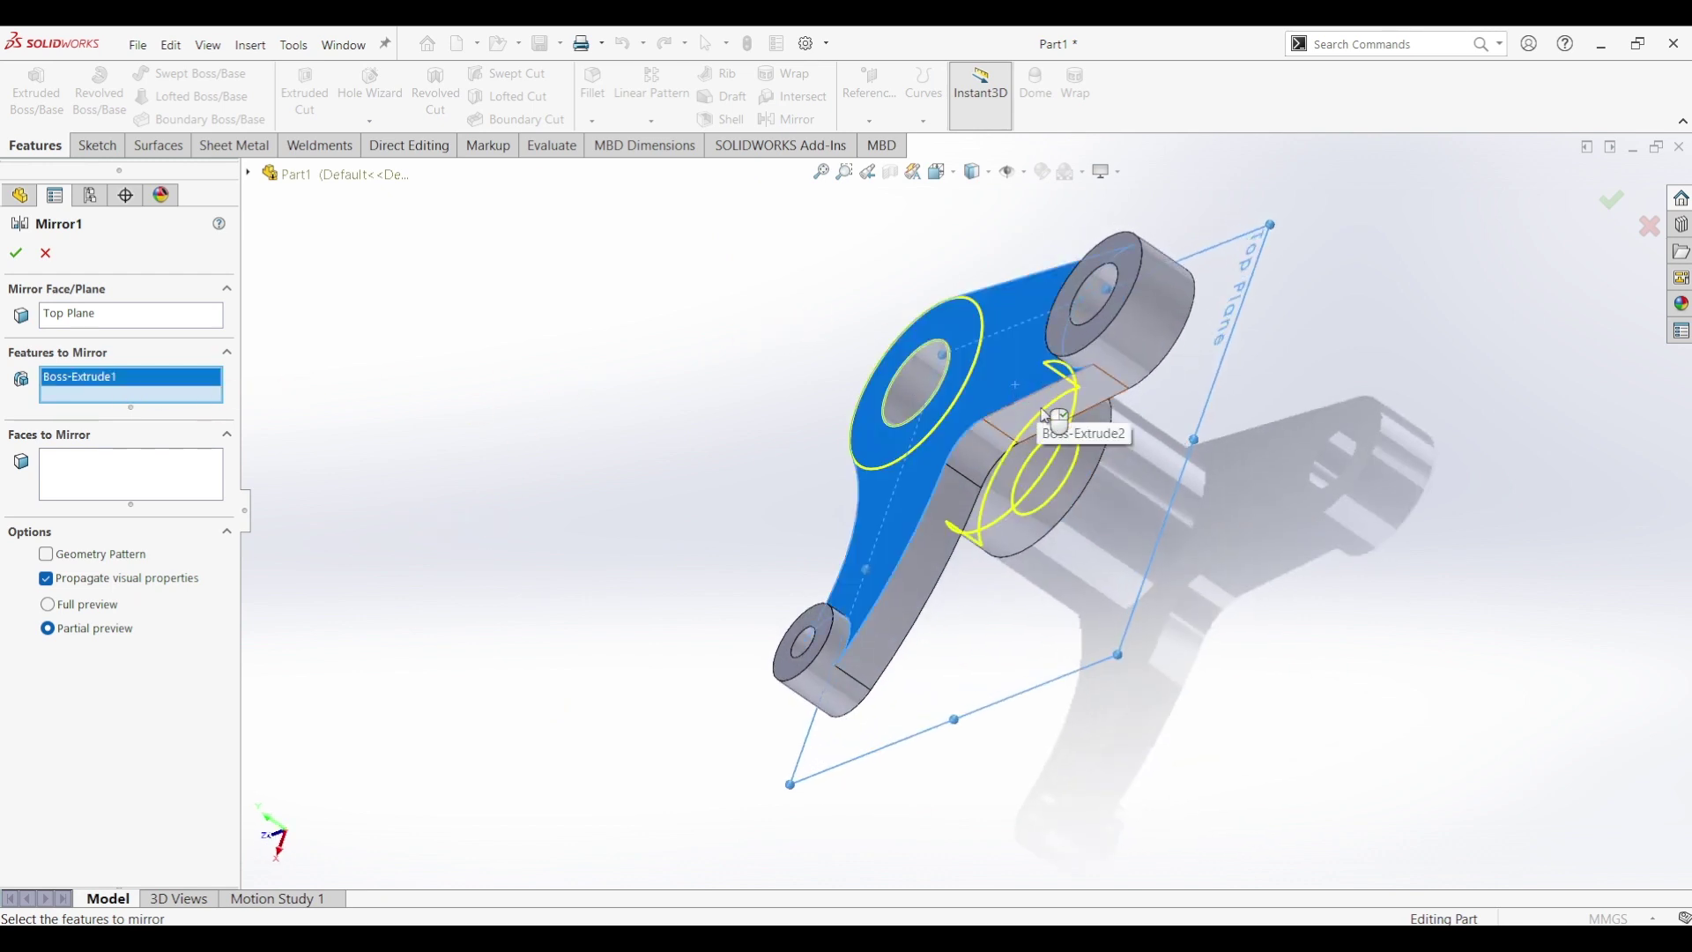
left_click(1082, 404)
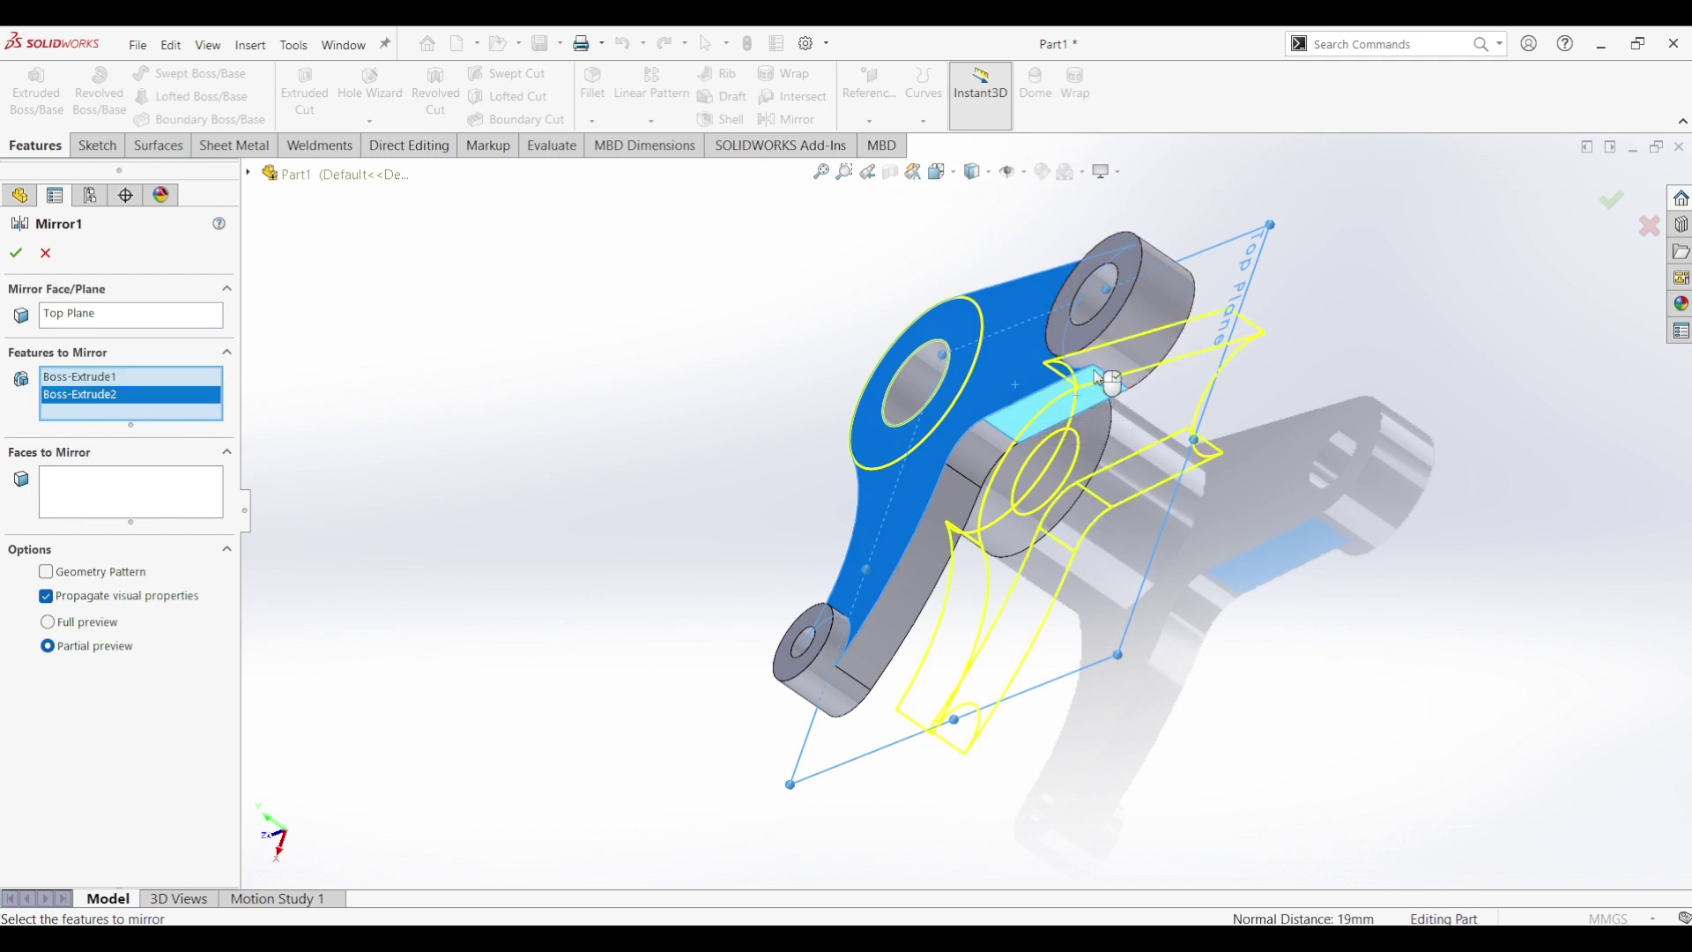
left_click(1147, 315)
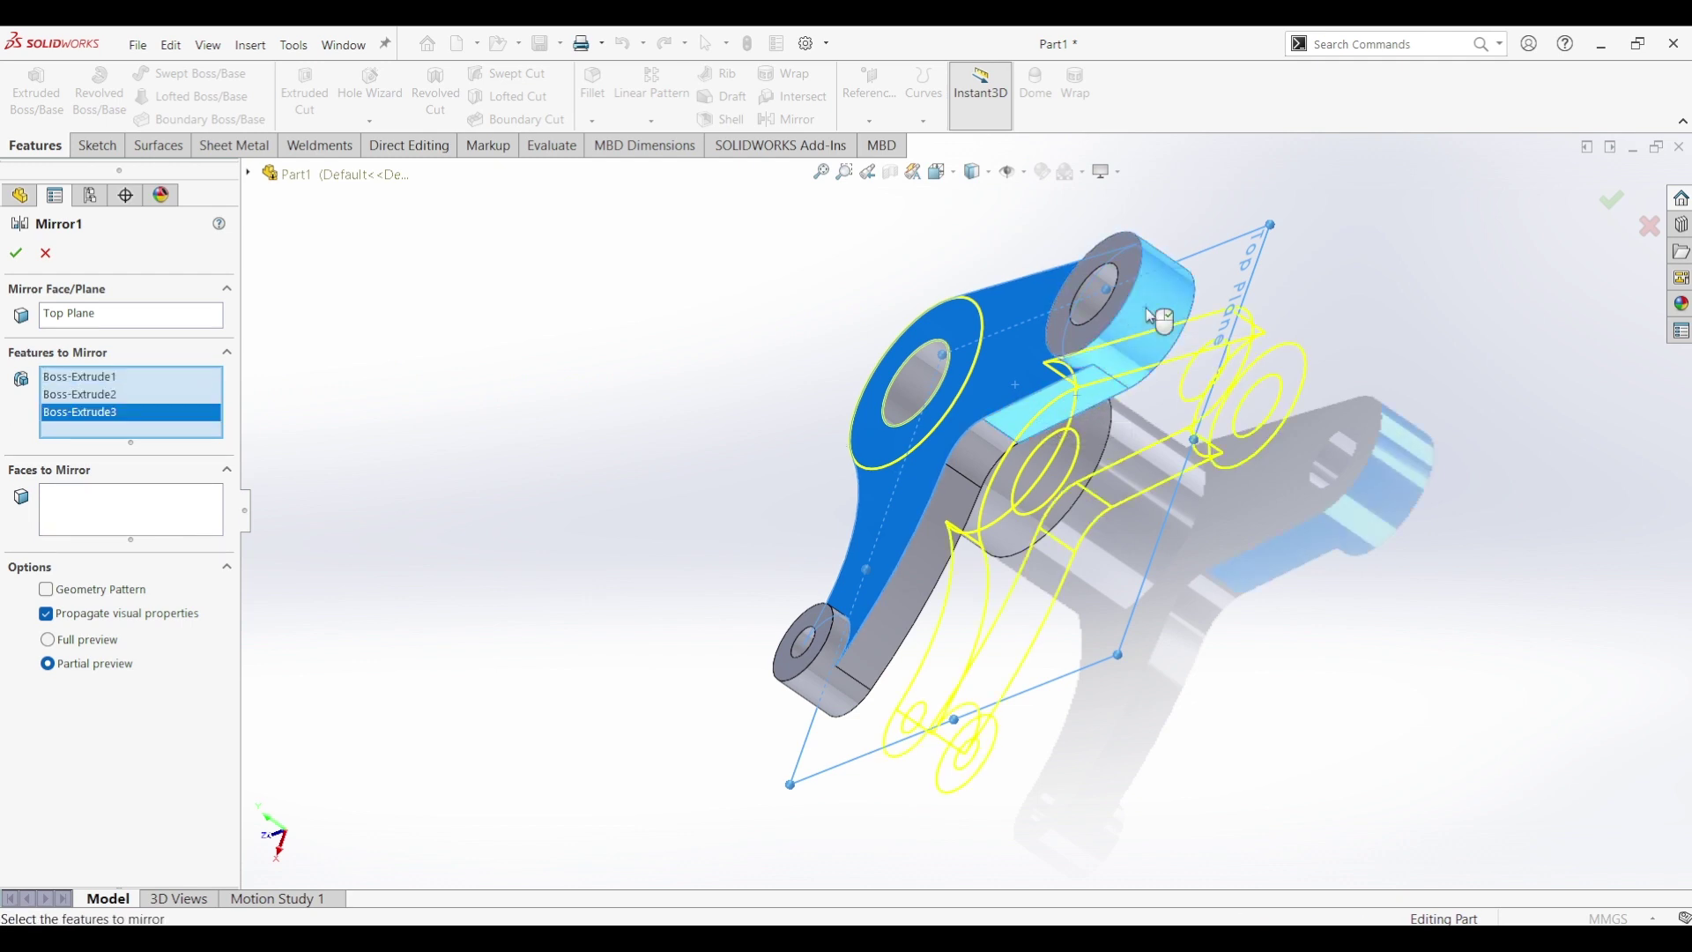
left_click(15, 255)
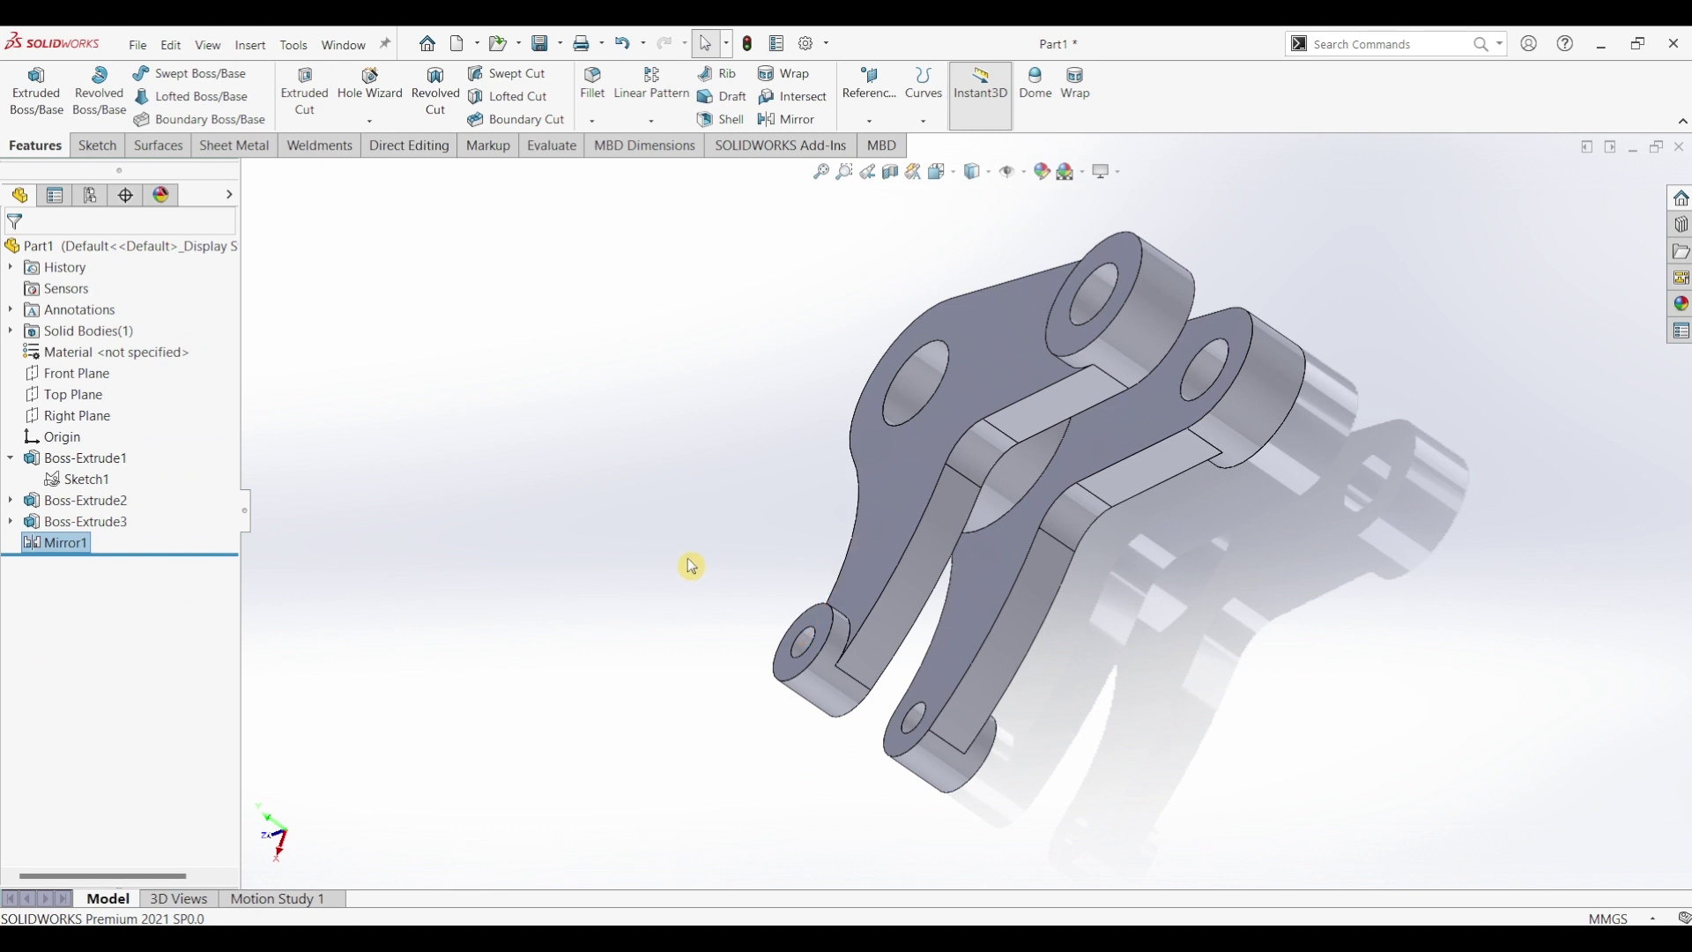
mouse_move(692, 566)
middle_mouse_down()
mouse_move(598, 412)
mouse_move(699, 457)
mouse_move(747, 551)
middle_mouse_up()
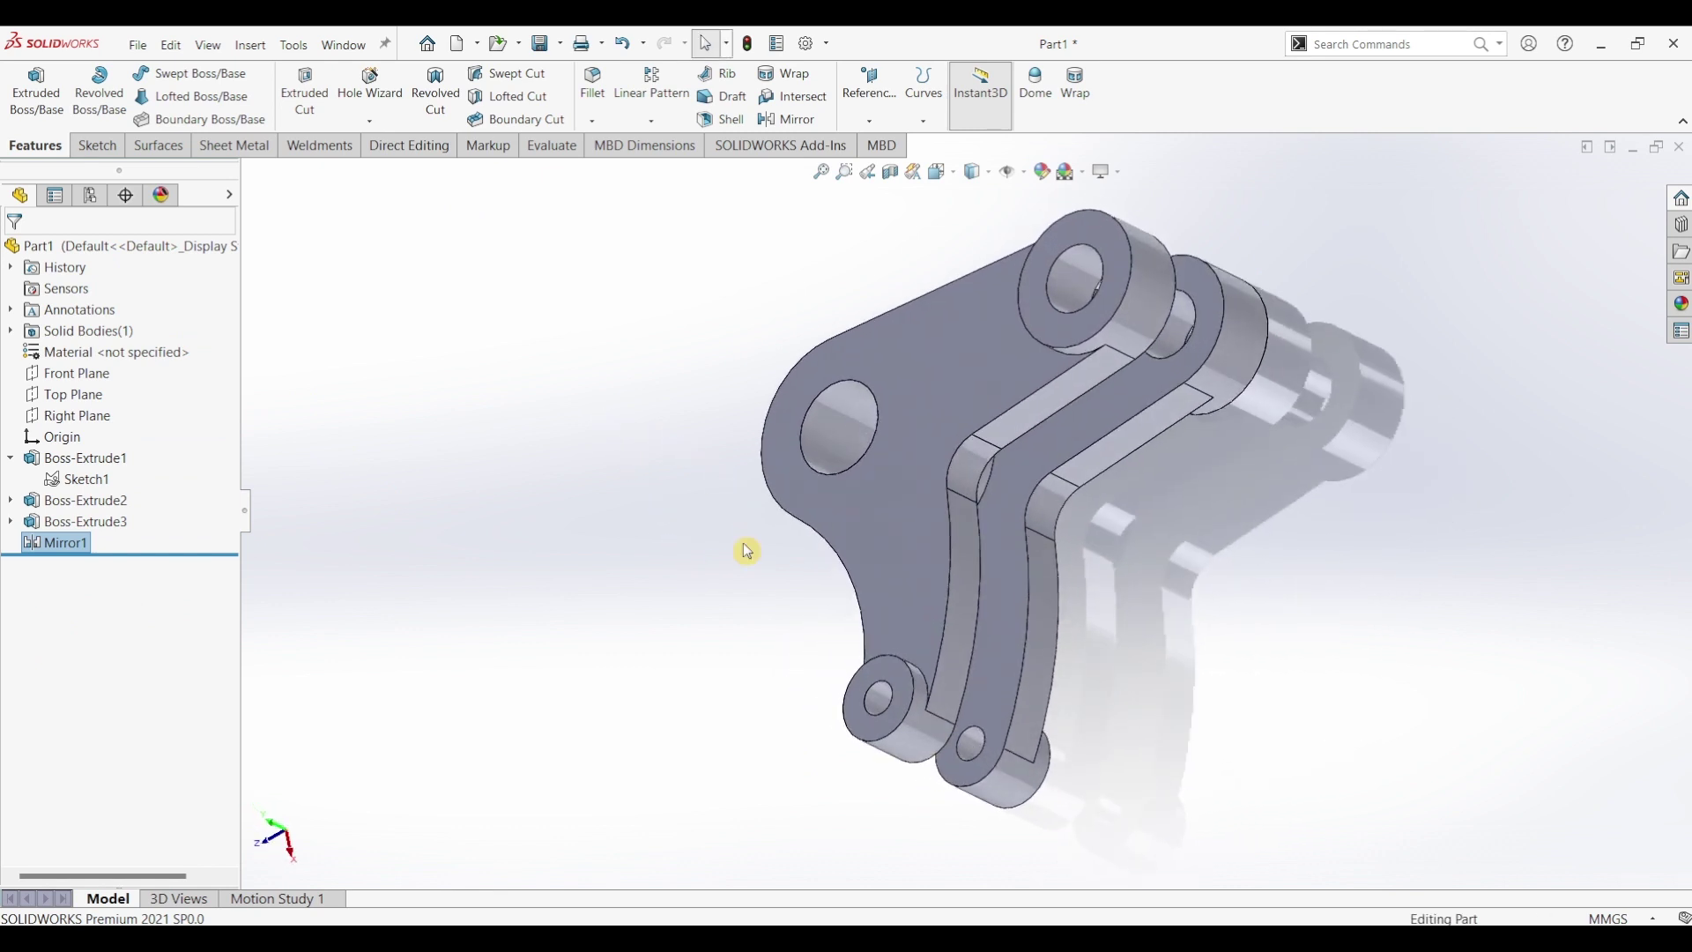
key("ctrl+7")
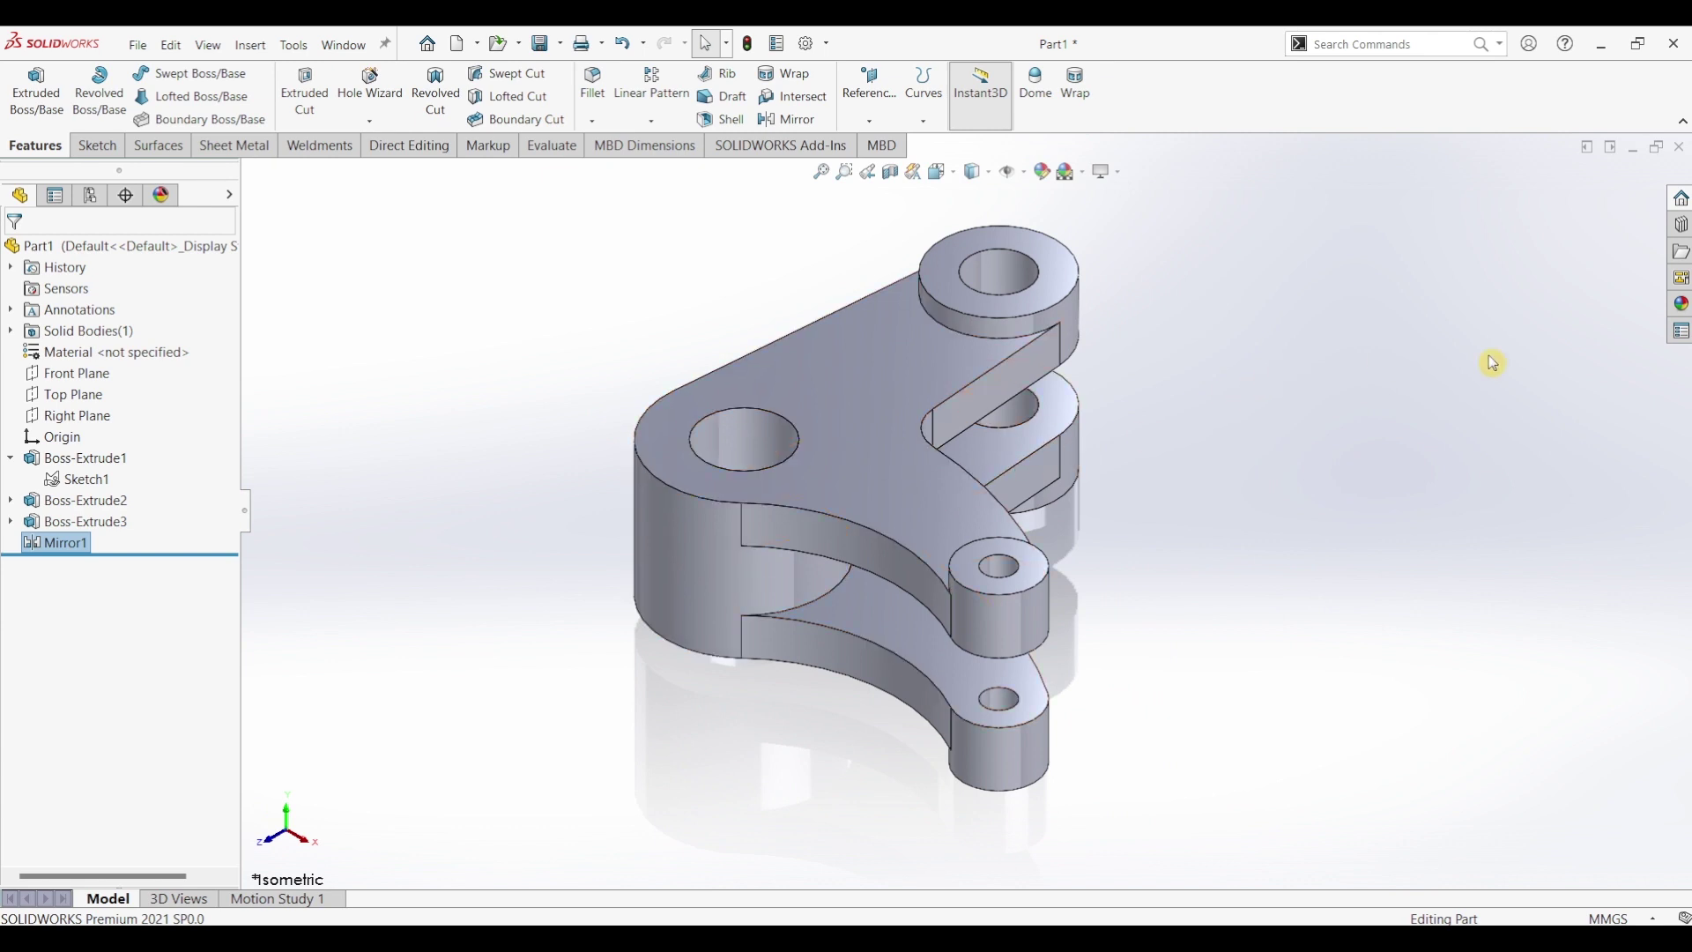
Step: Apply the polished steel finish from Appearances > Metal > Steel to the whole bracket
left_click(1681, 303)
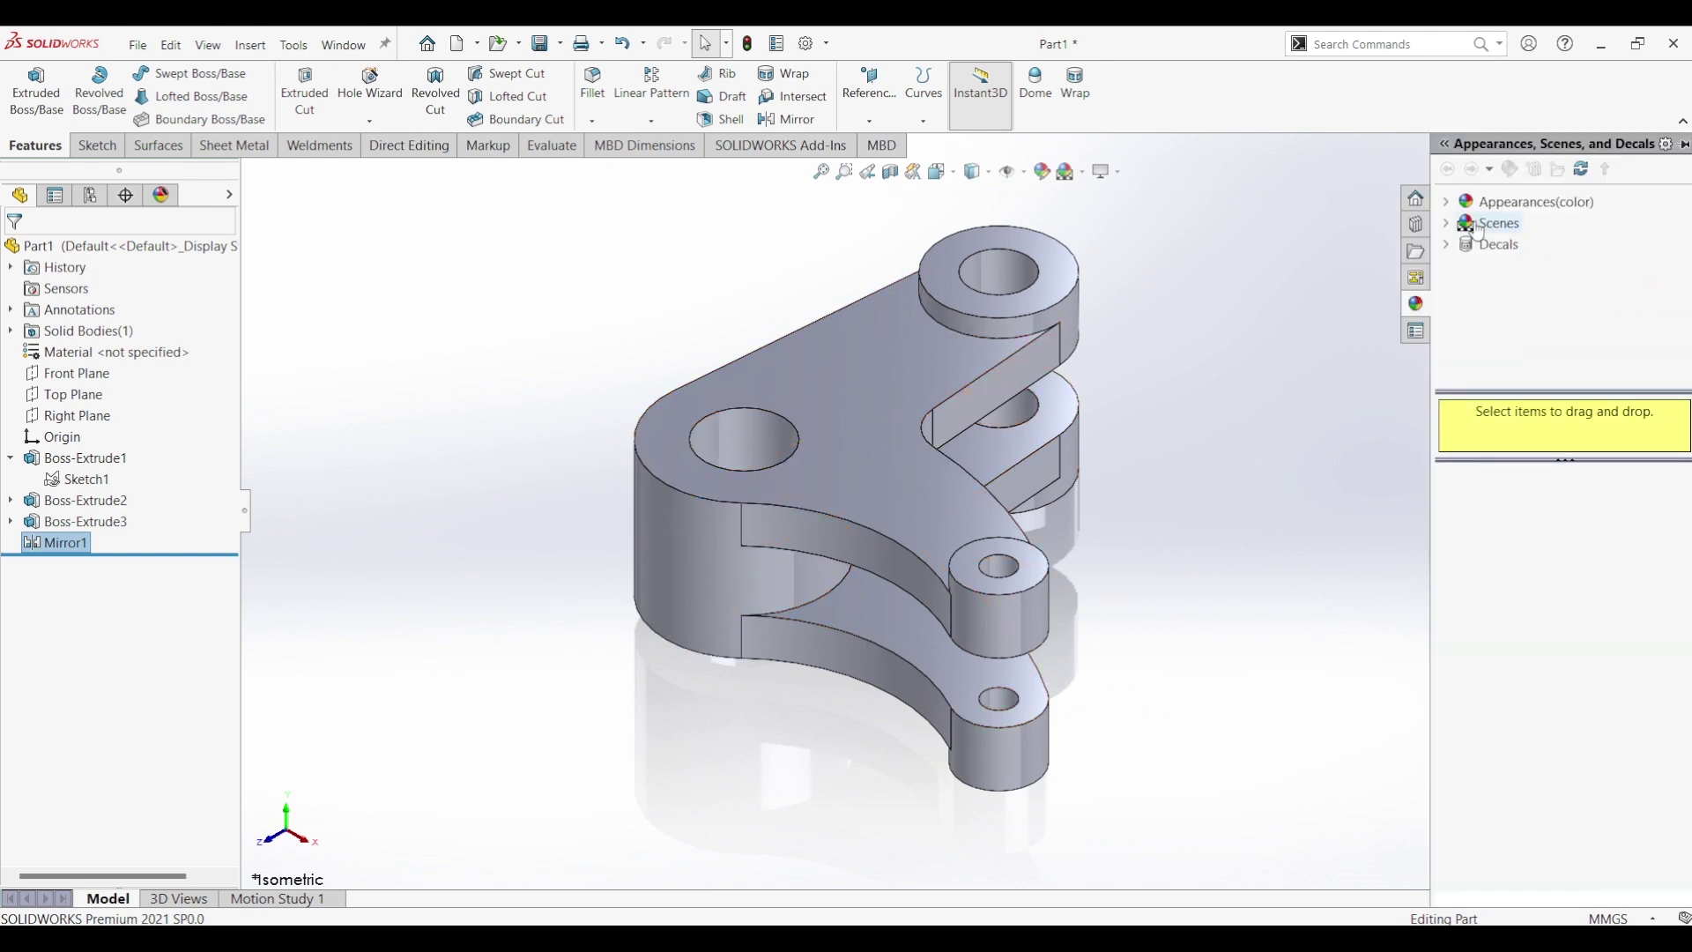
left_click(1446, 201)
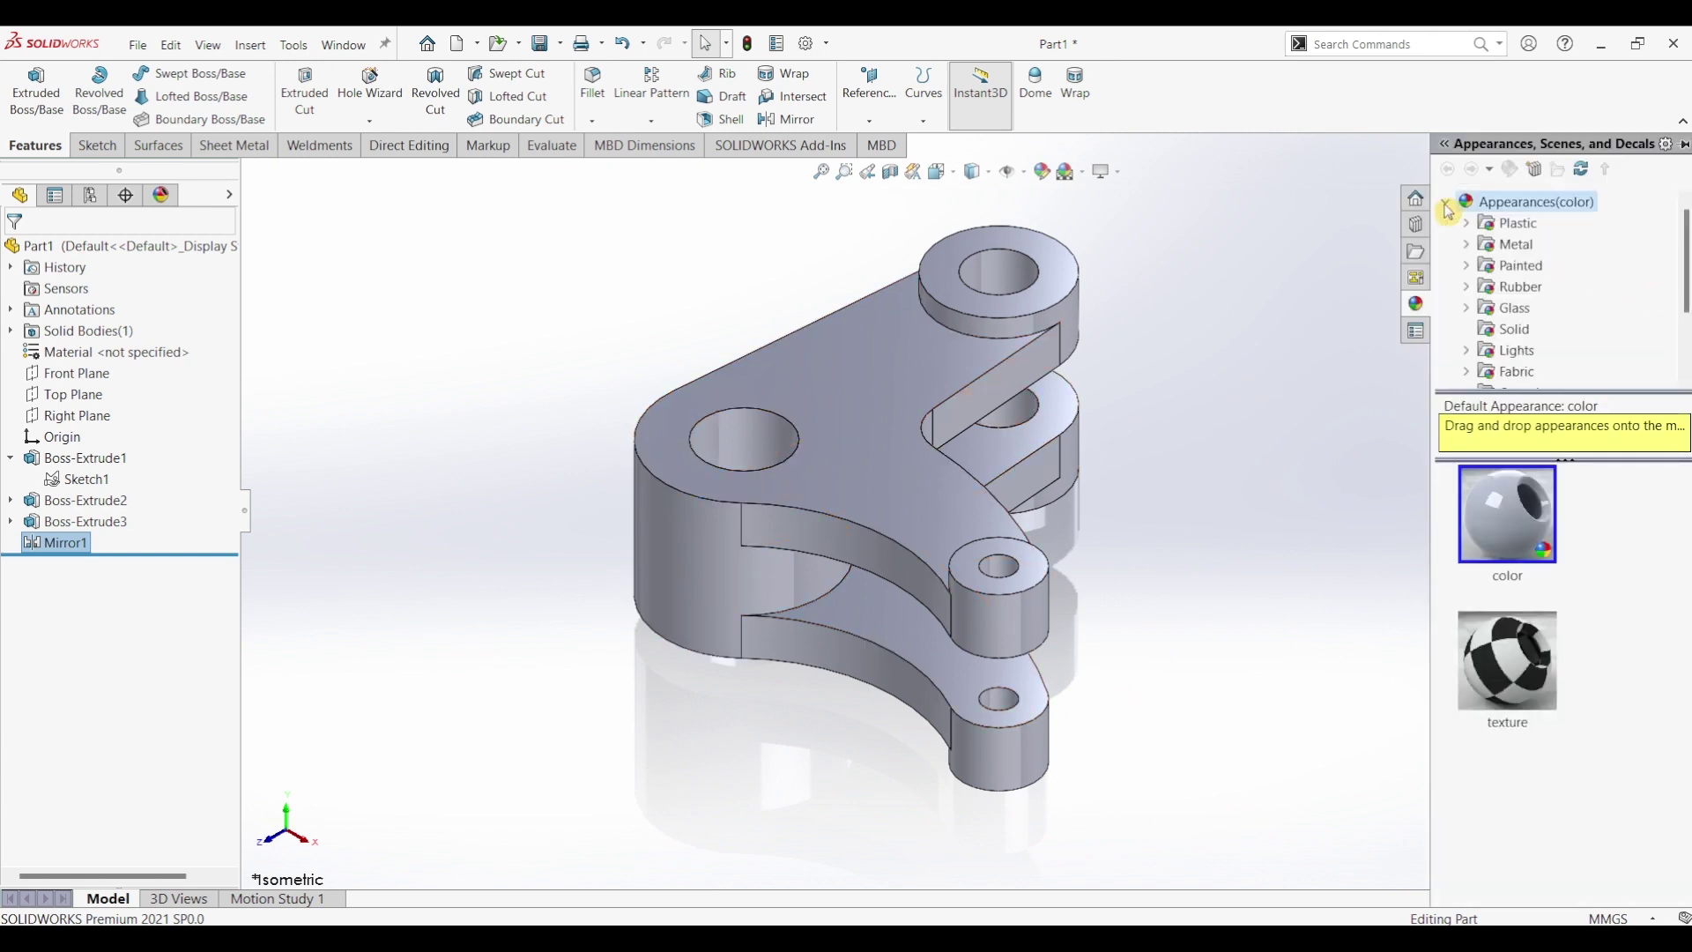
left_click(1467, 246)
left_click(1522, 223)
double_click(1489, 520)
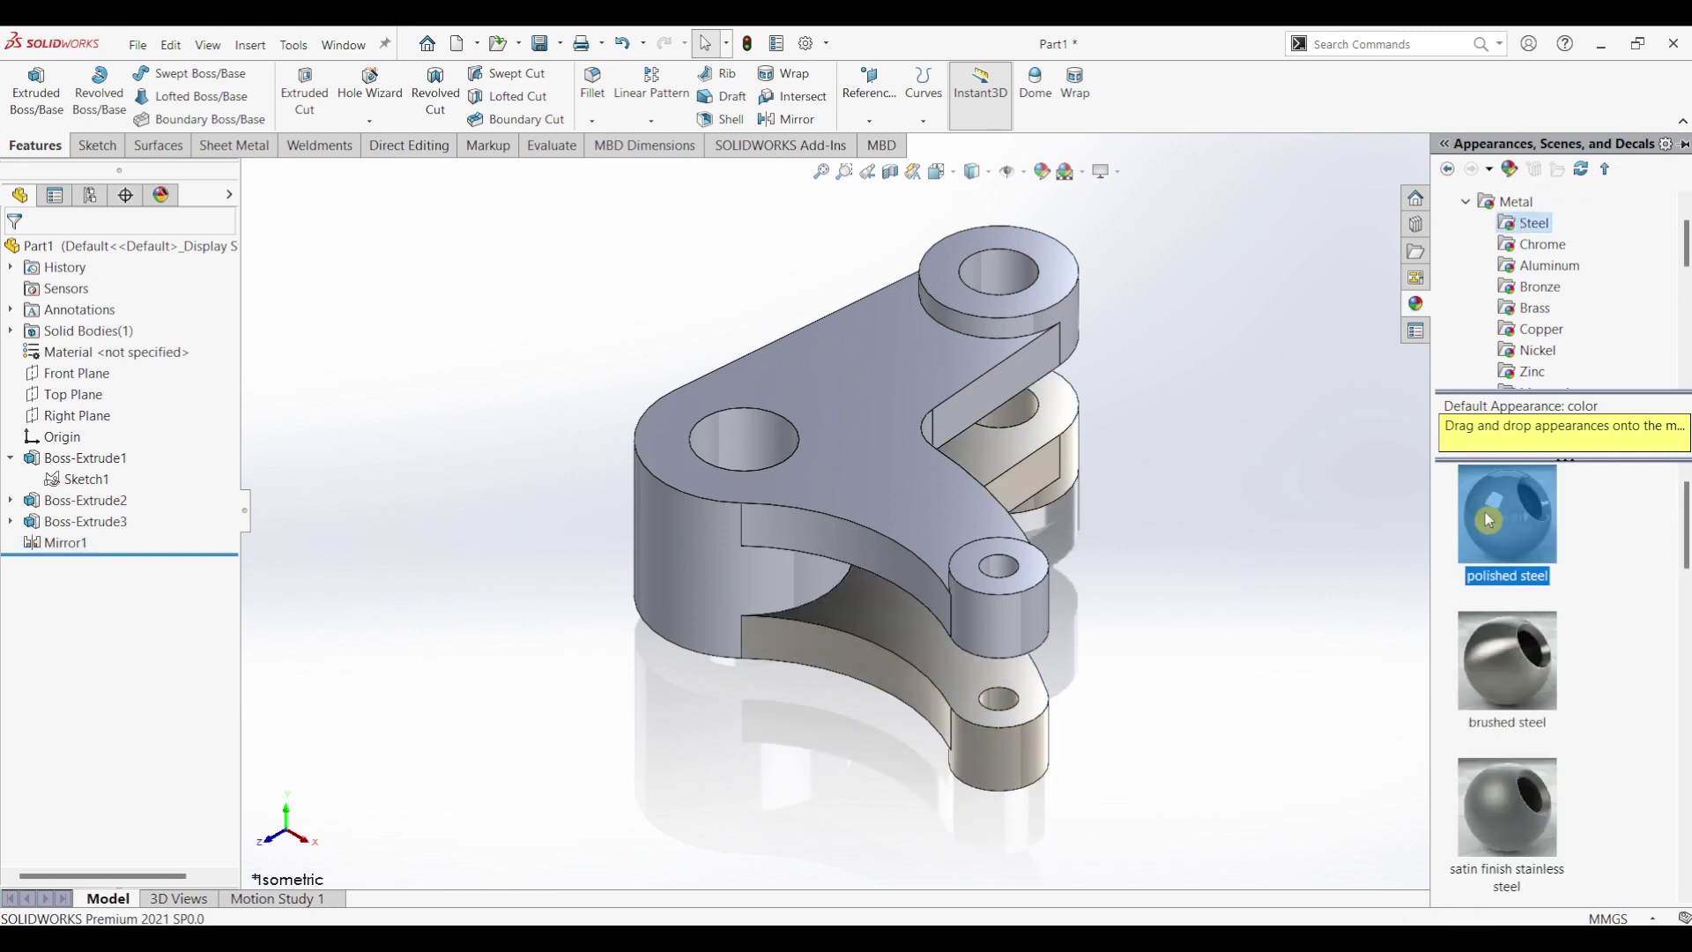
left_click(1213, 591)
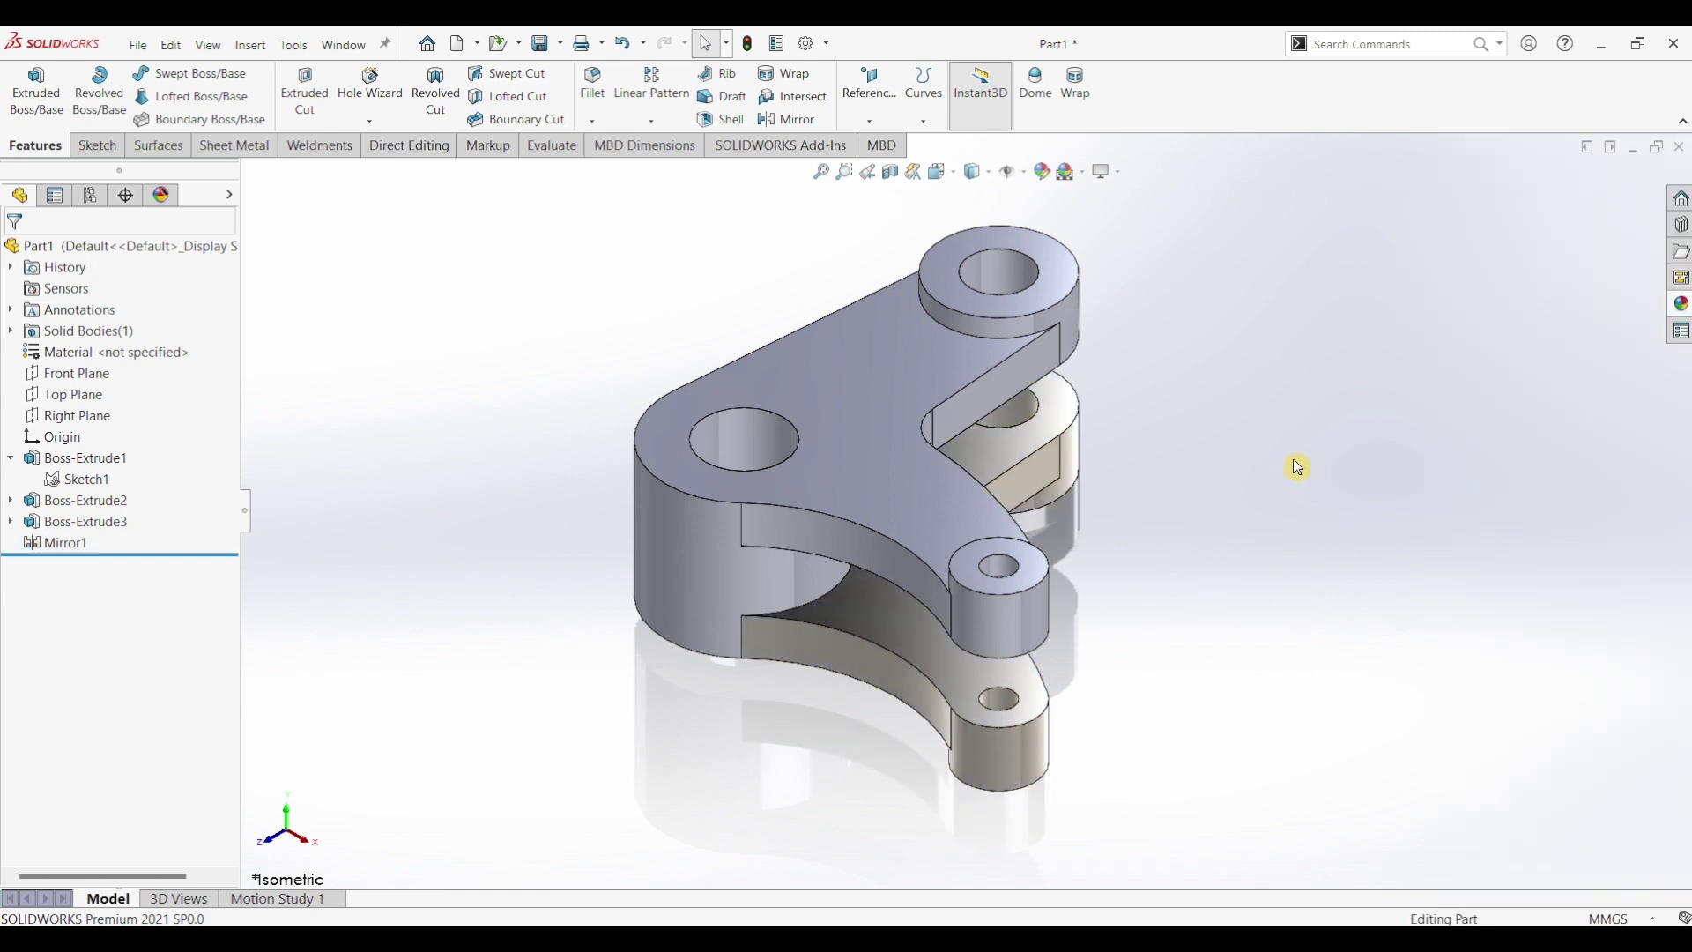
left_click(1677, 305)
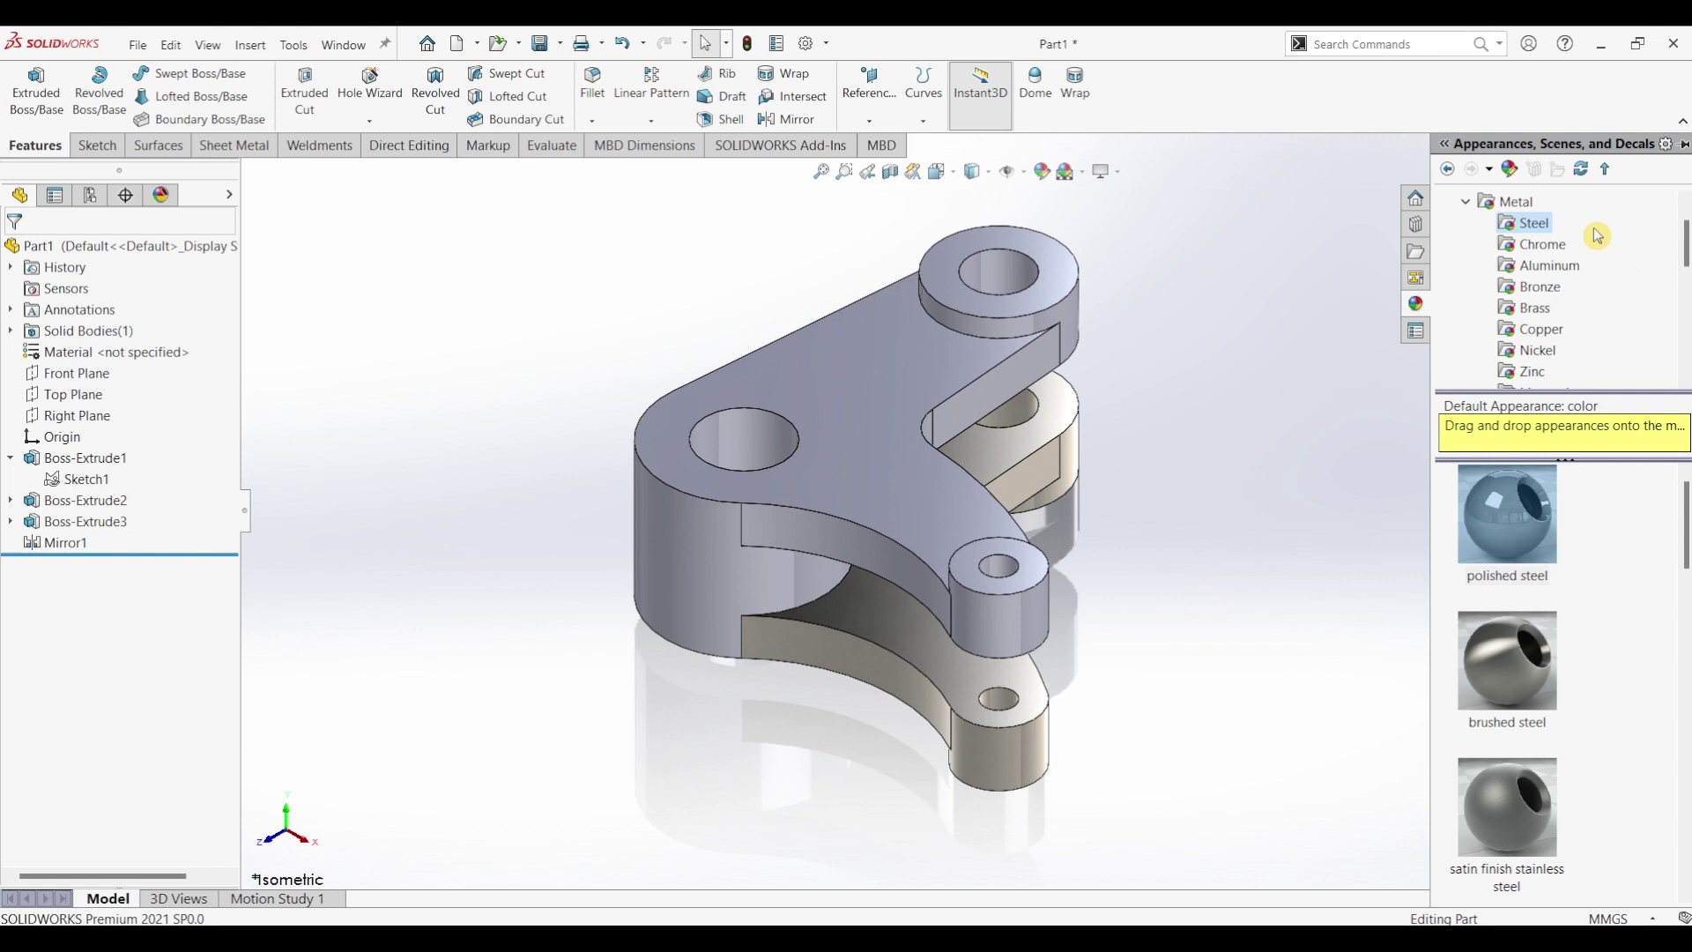
double_click(1533, 515)
left_click(1213, 528)
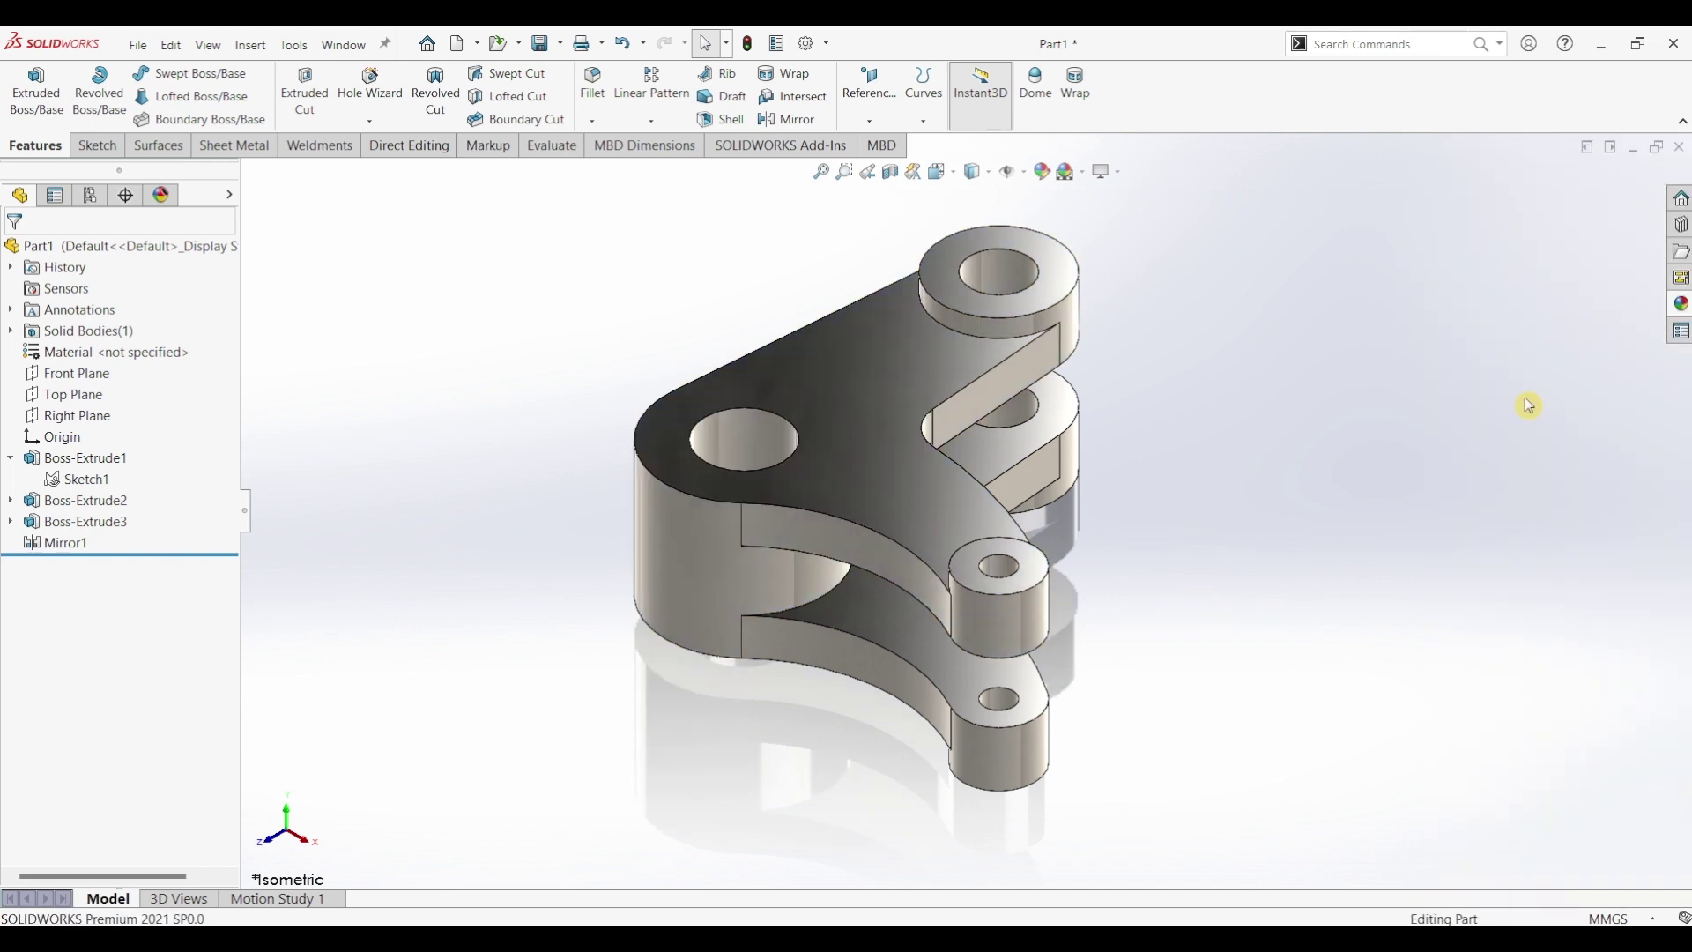